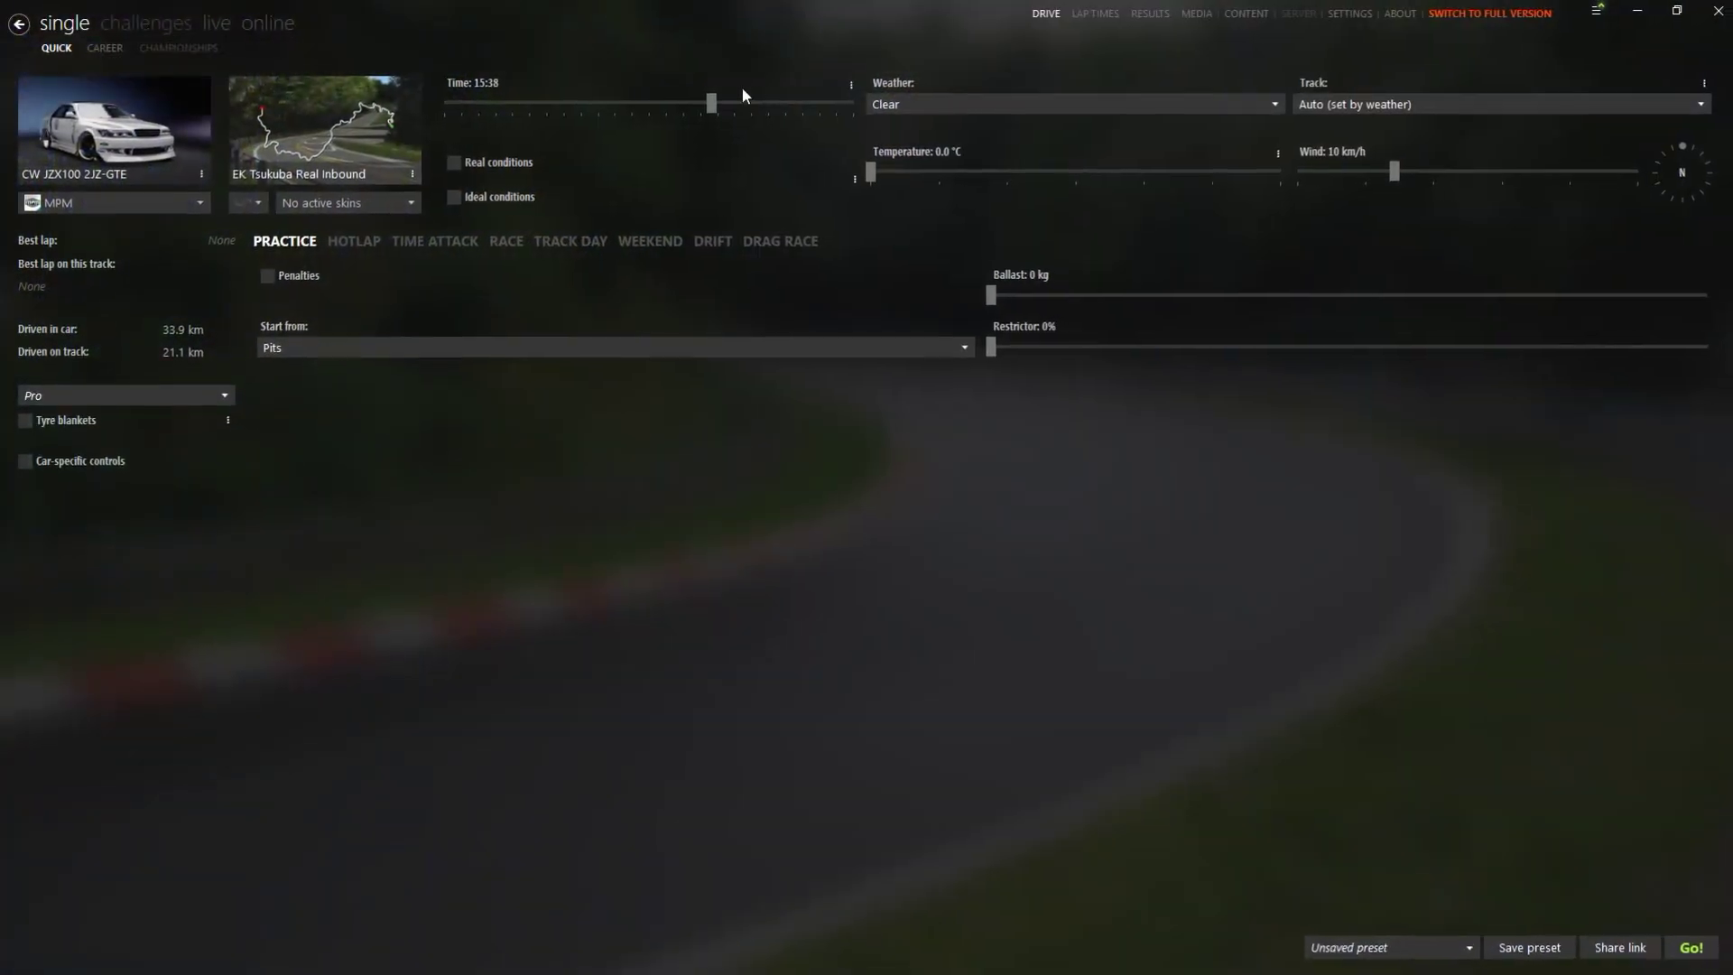
# Open the Custom Shaders Patch settings and review the installed patch version and available versions under About & Updates
pyautogui.click(1347, 13)
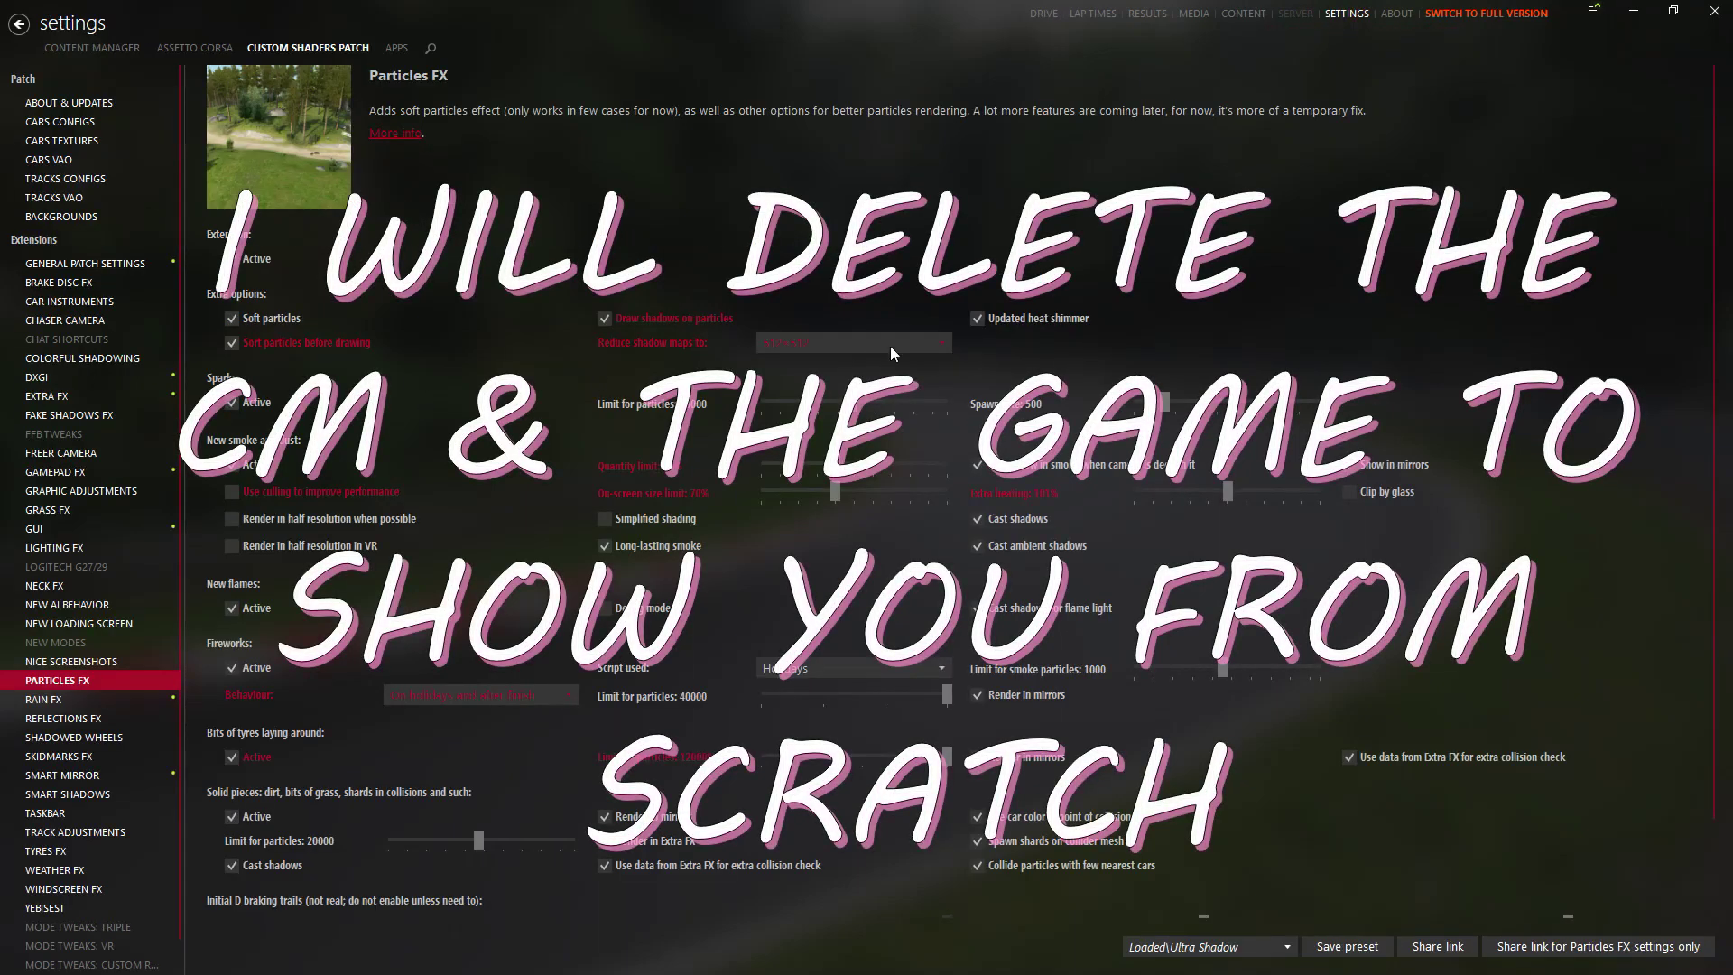
pyautogui.click(63, 105)
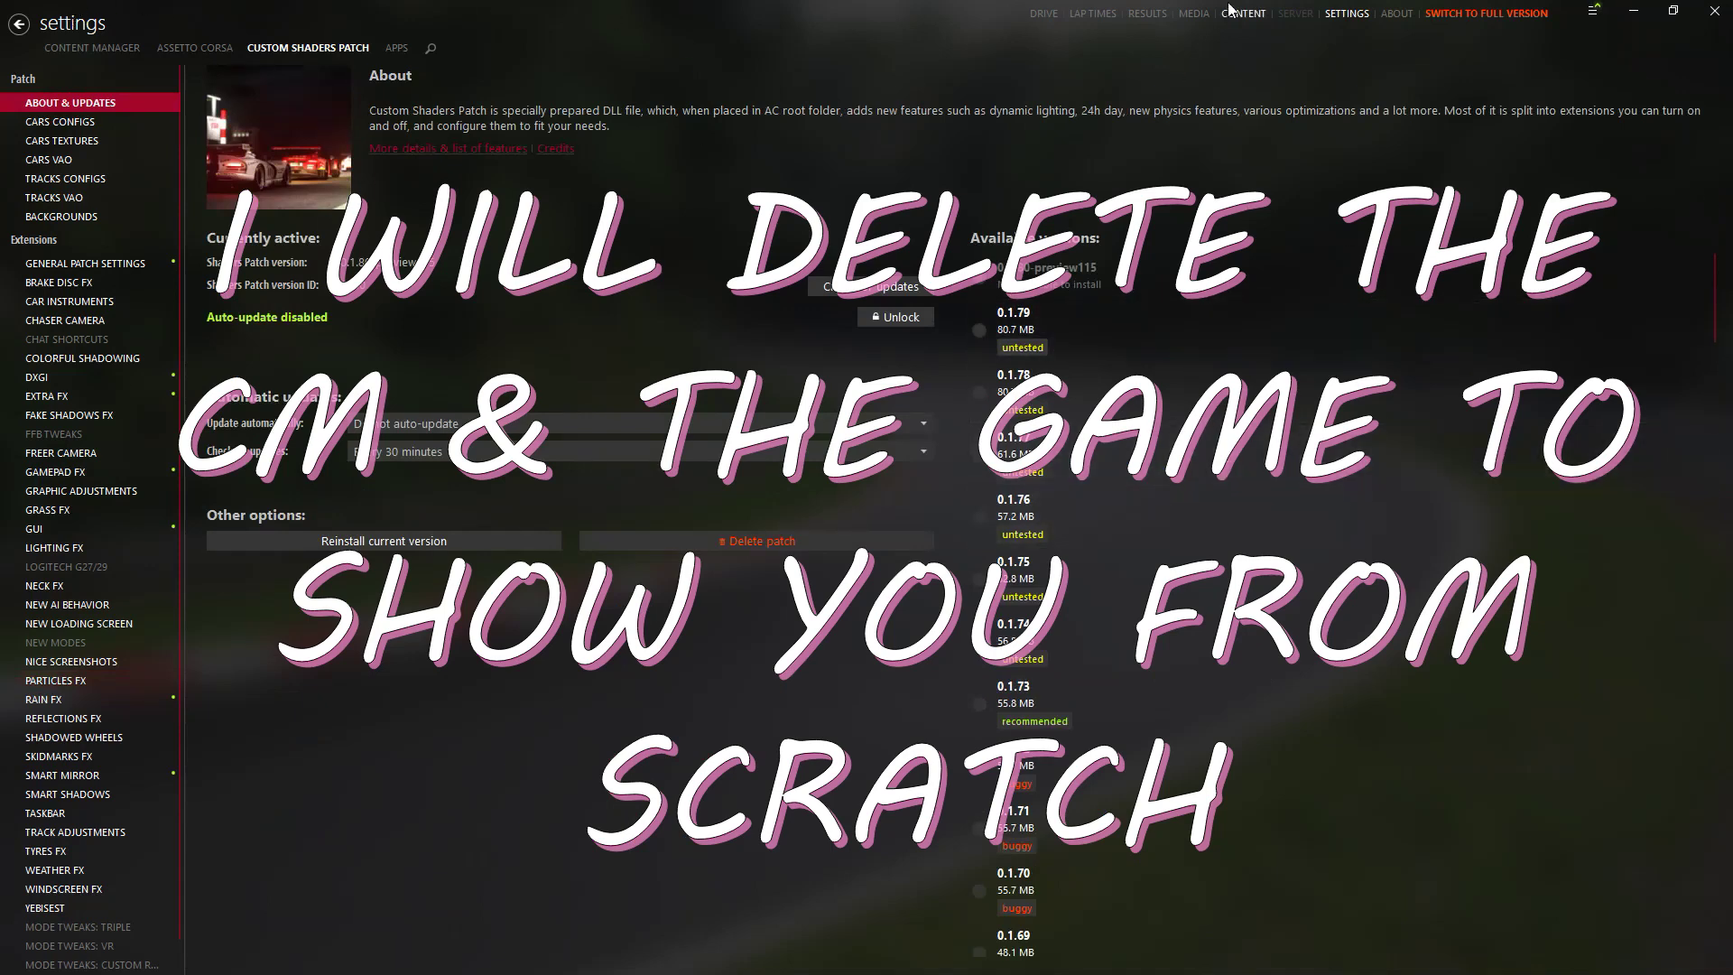
pyautogui.click(56, 871)
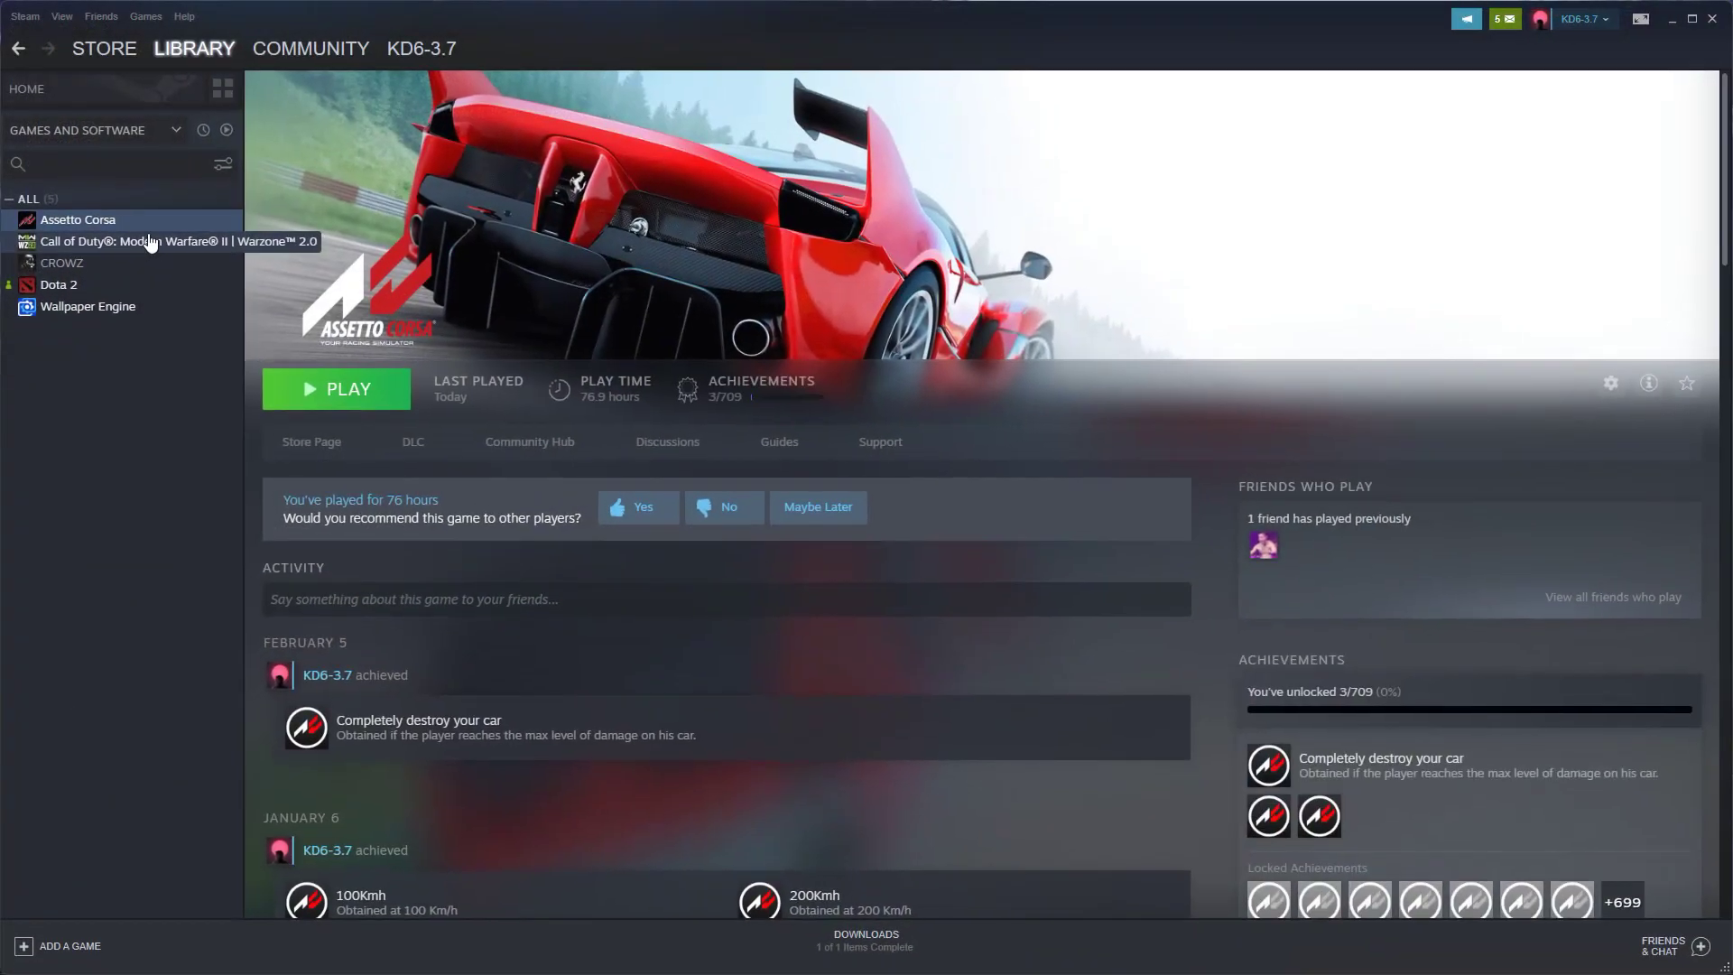
# Switch to Steam, browse Assetto Corsa's local files and go up to the parent common folder
pyautogui.rightClick(156, 228)
pyautogui.moveTo(219, 314)
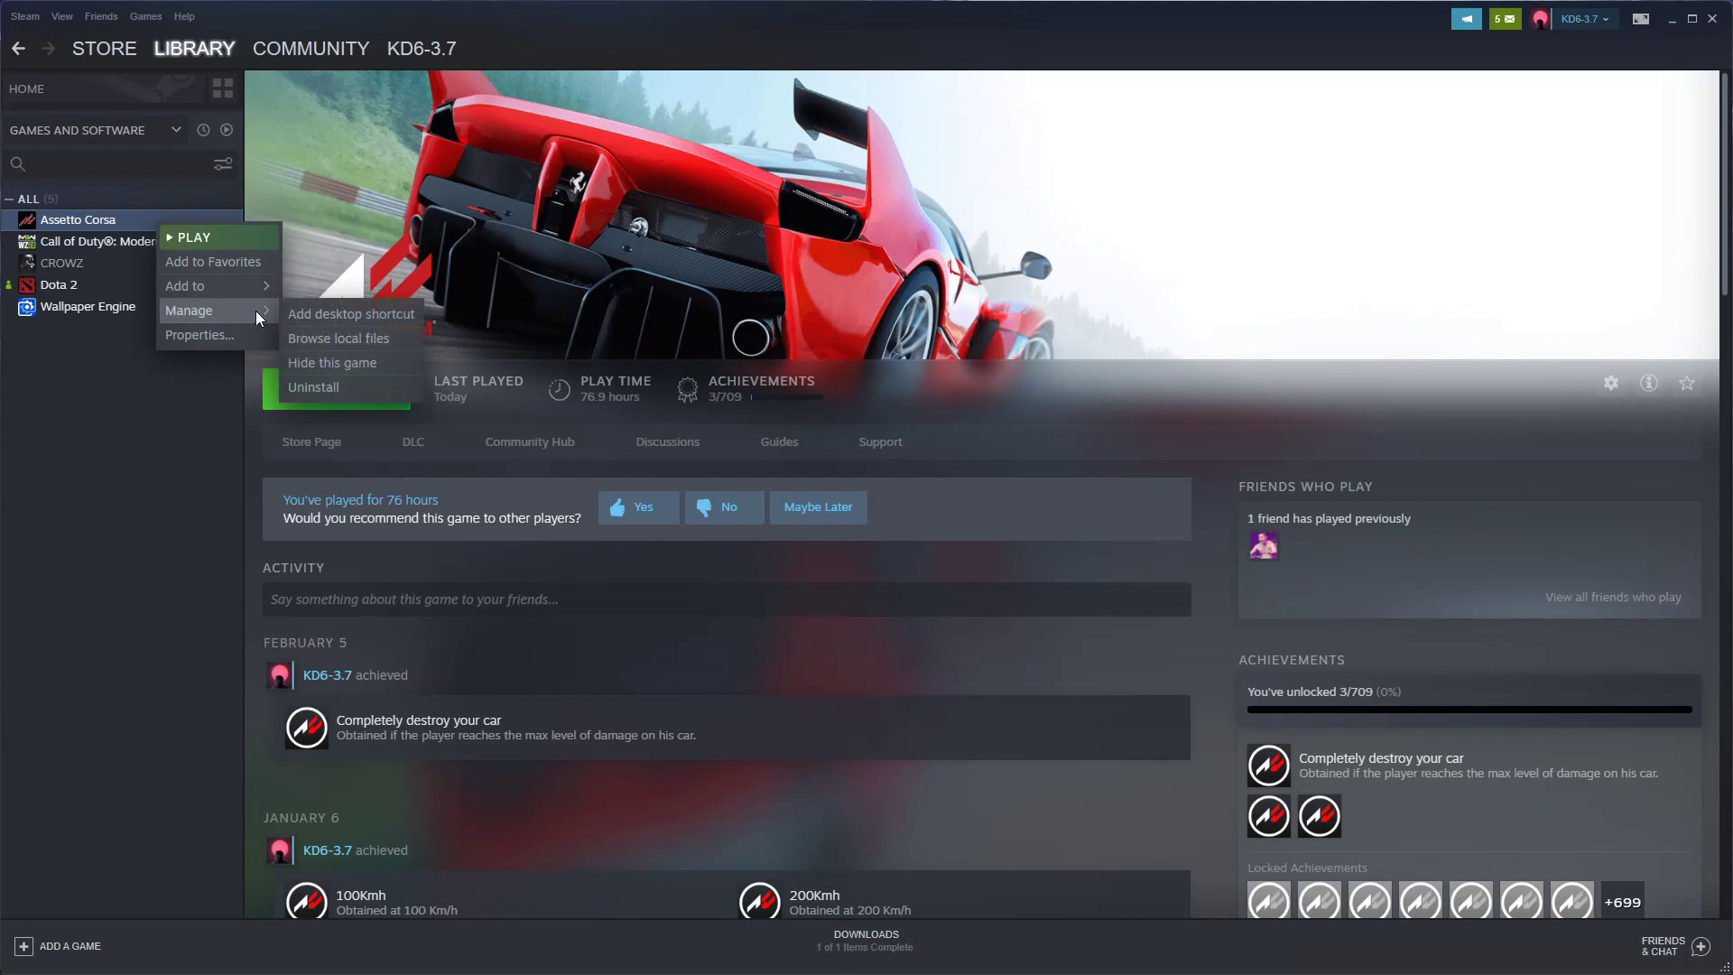
pyautogui.click(360, 338)
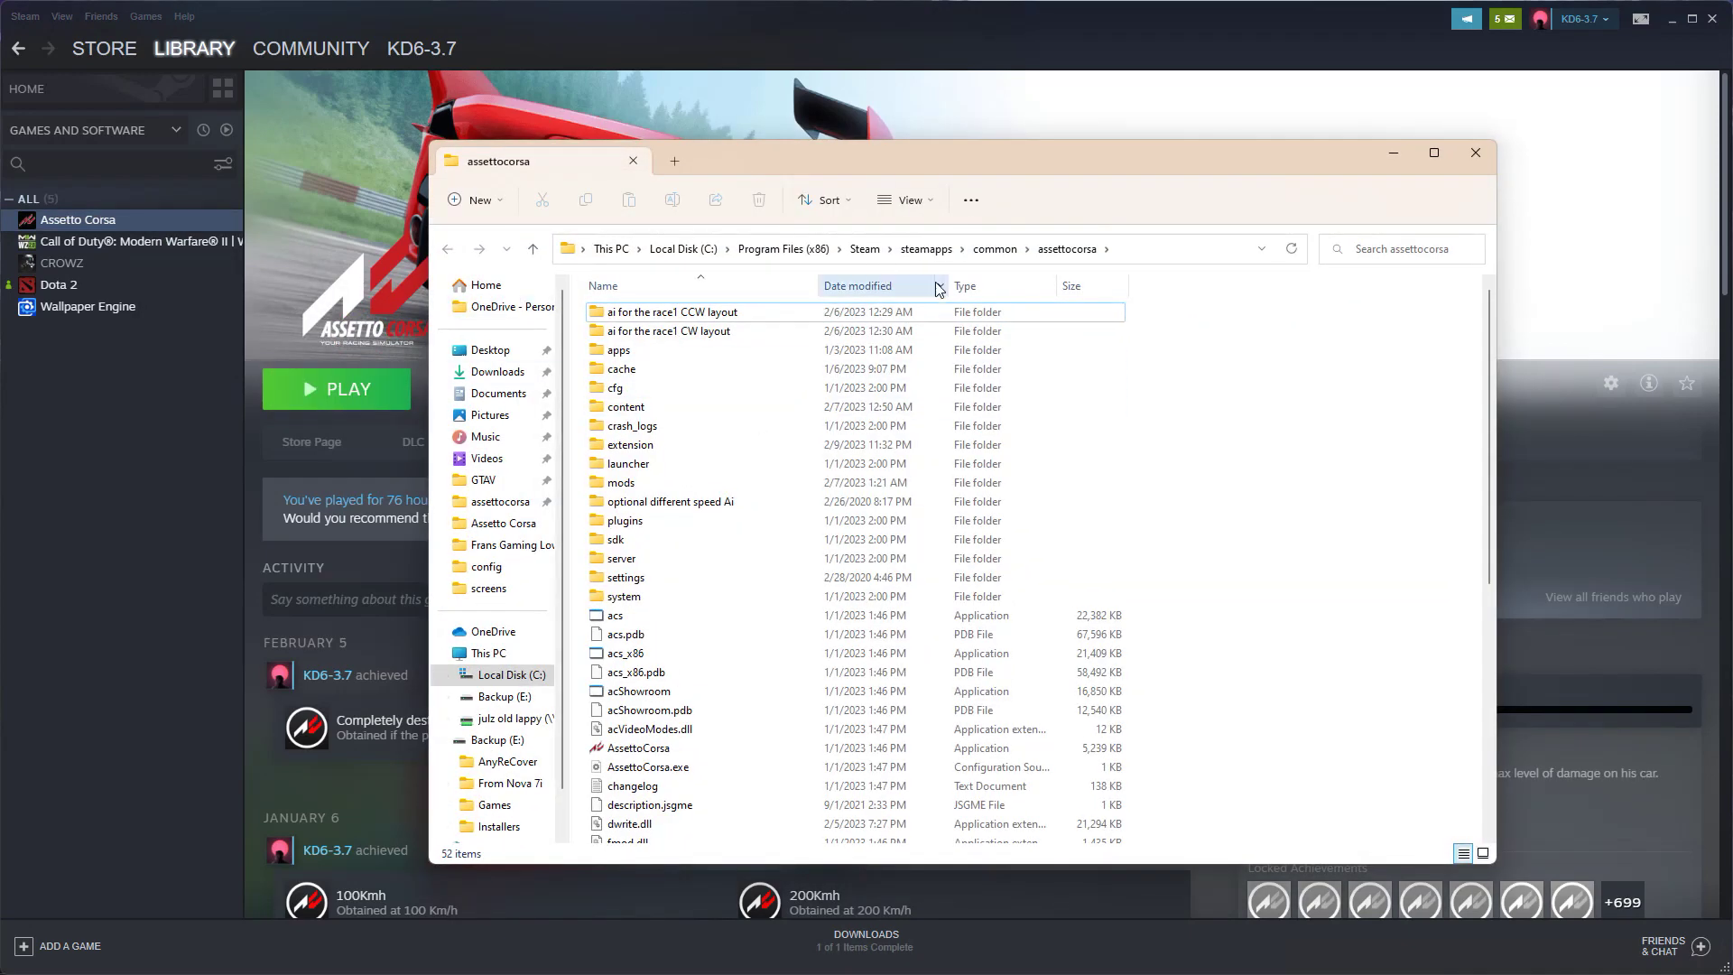
pyautogui.click(1059, 254)
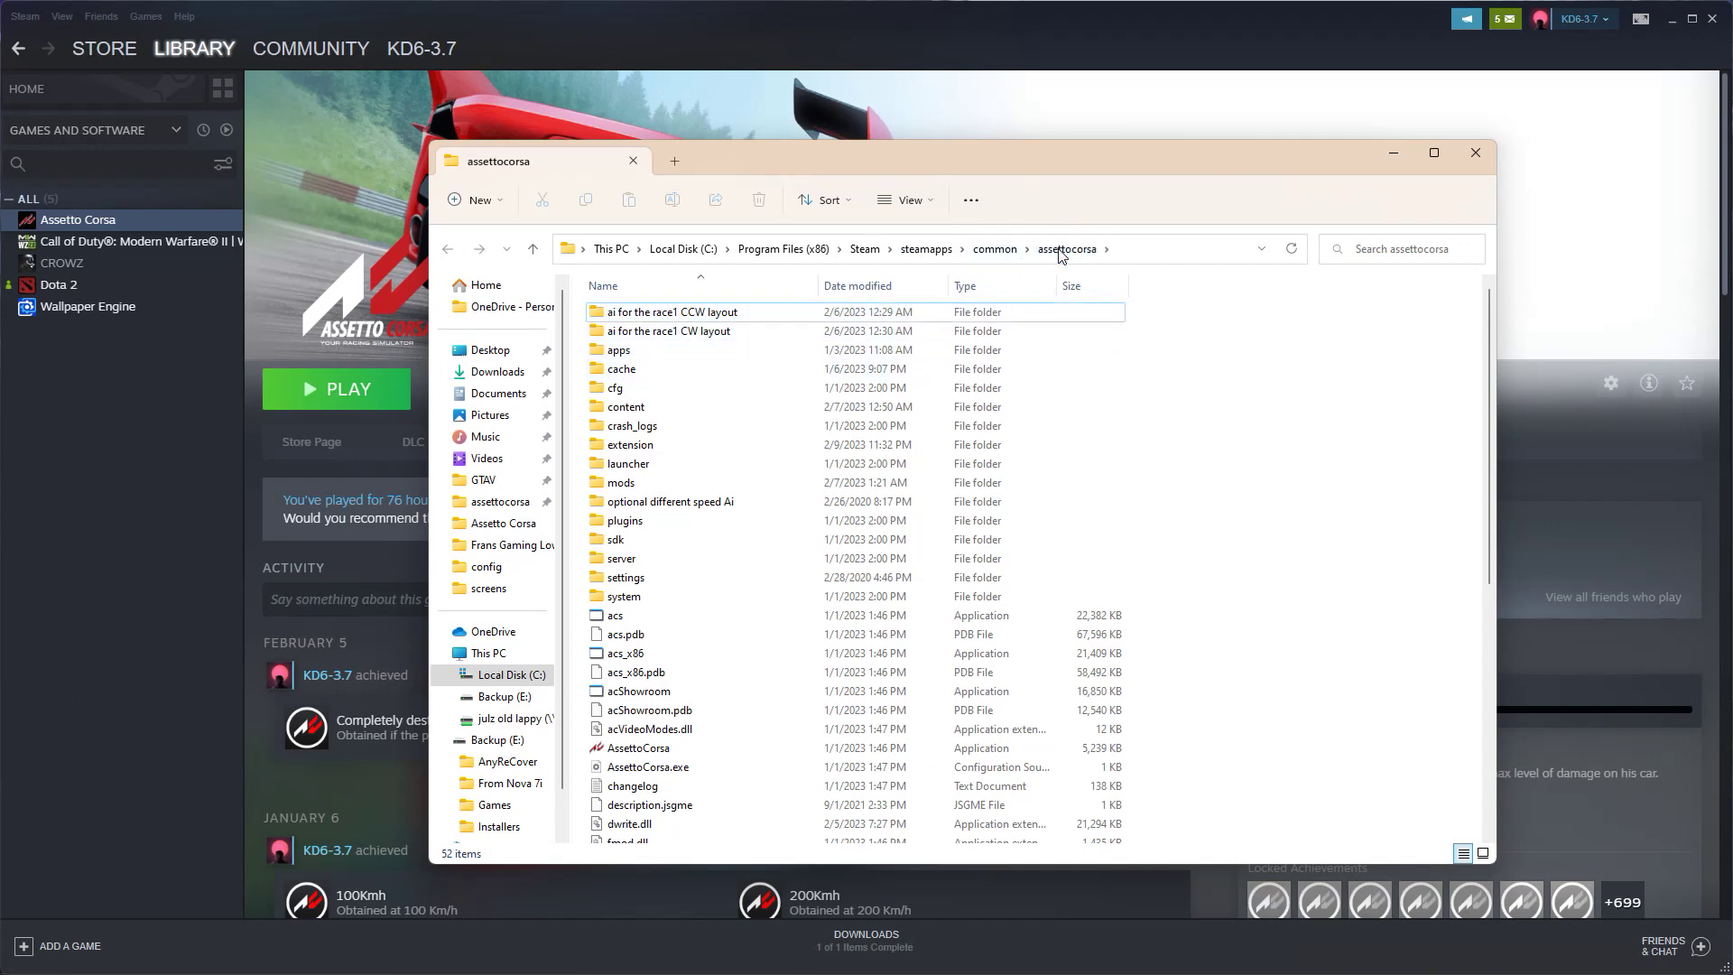
pyautogui.click(995, 247)
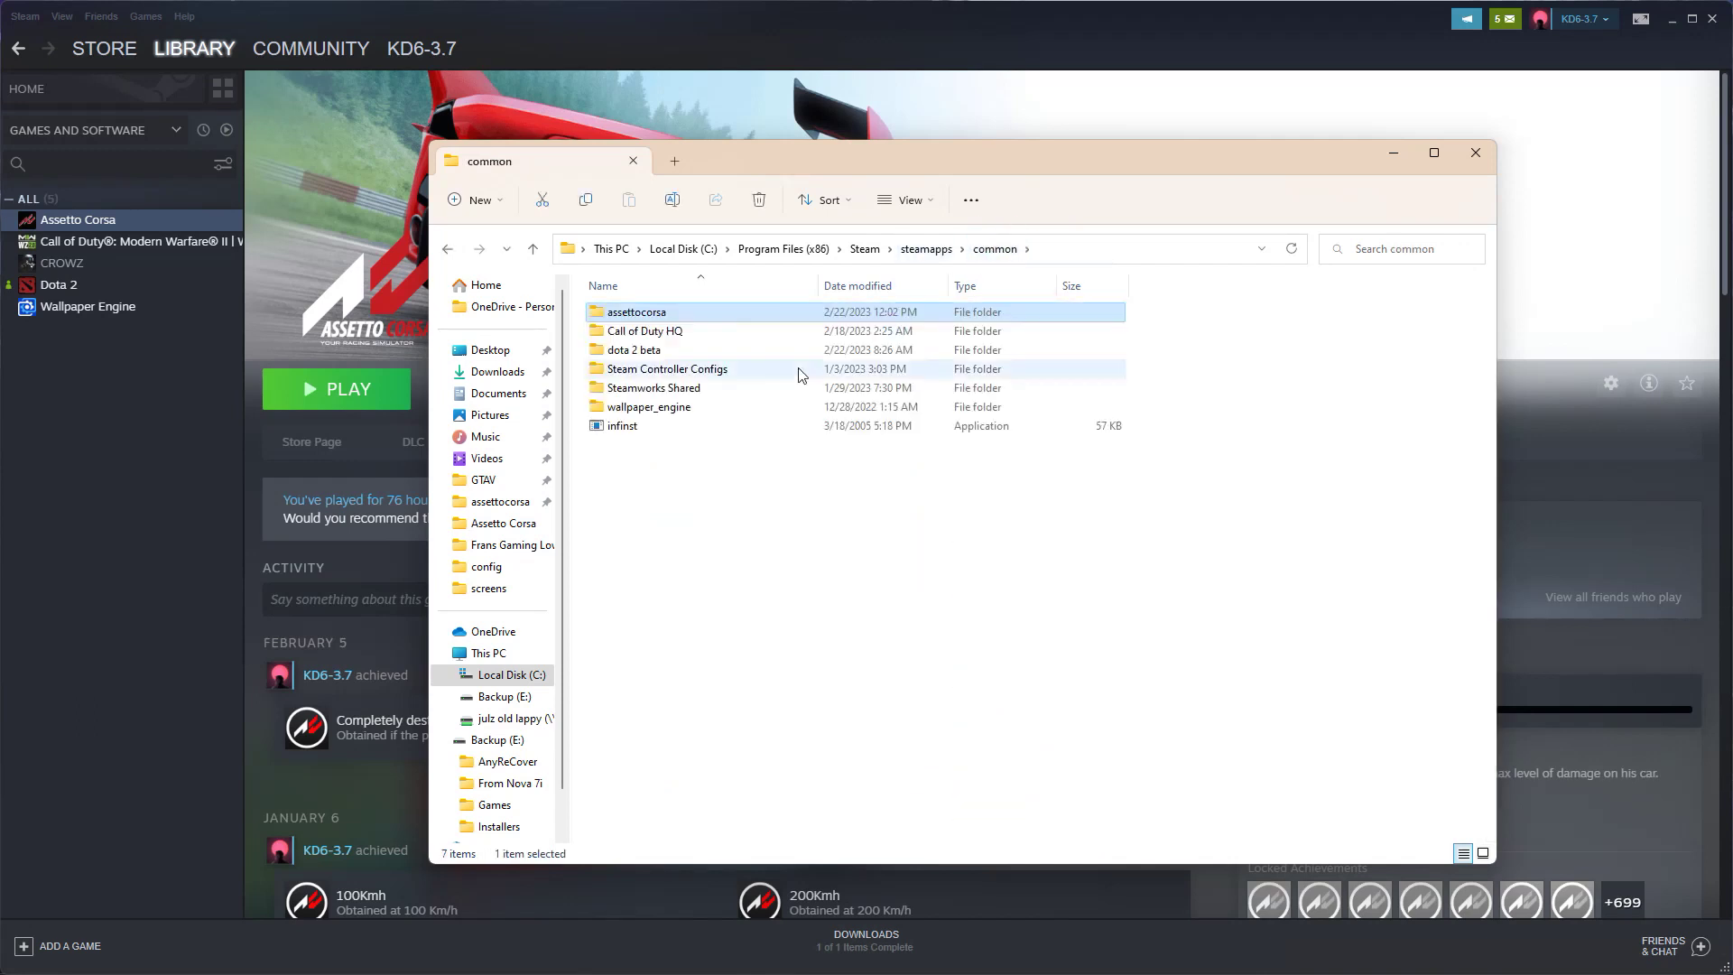
# Delete the assettocorsa game folder from steamapps\common and return to Steam once the deletion finishes
pyautogui.rightClick(638, 322)
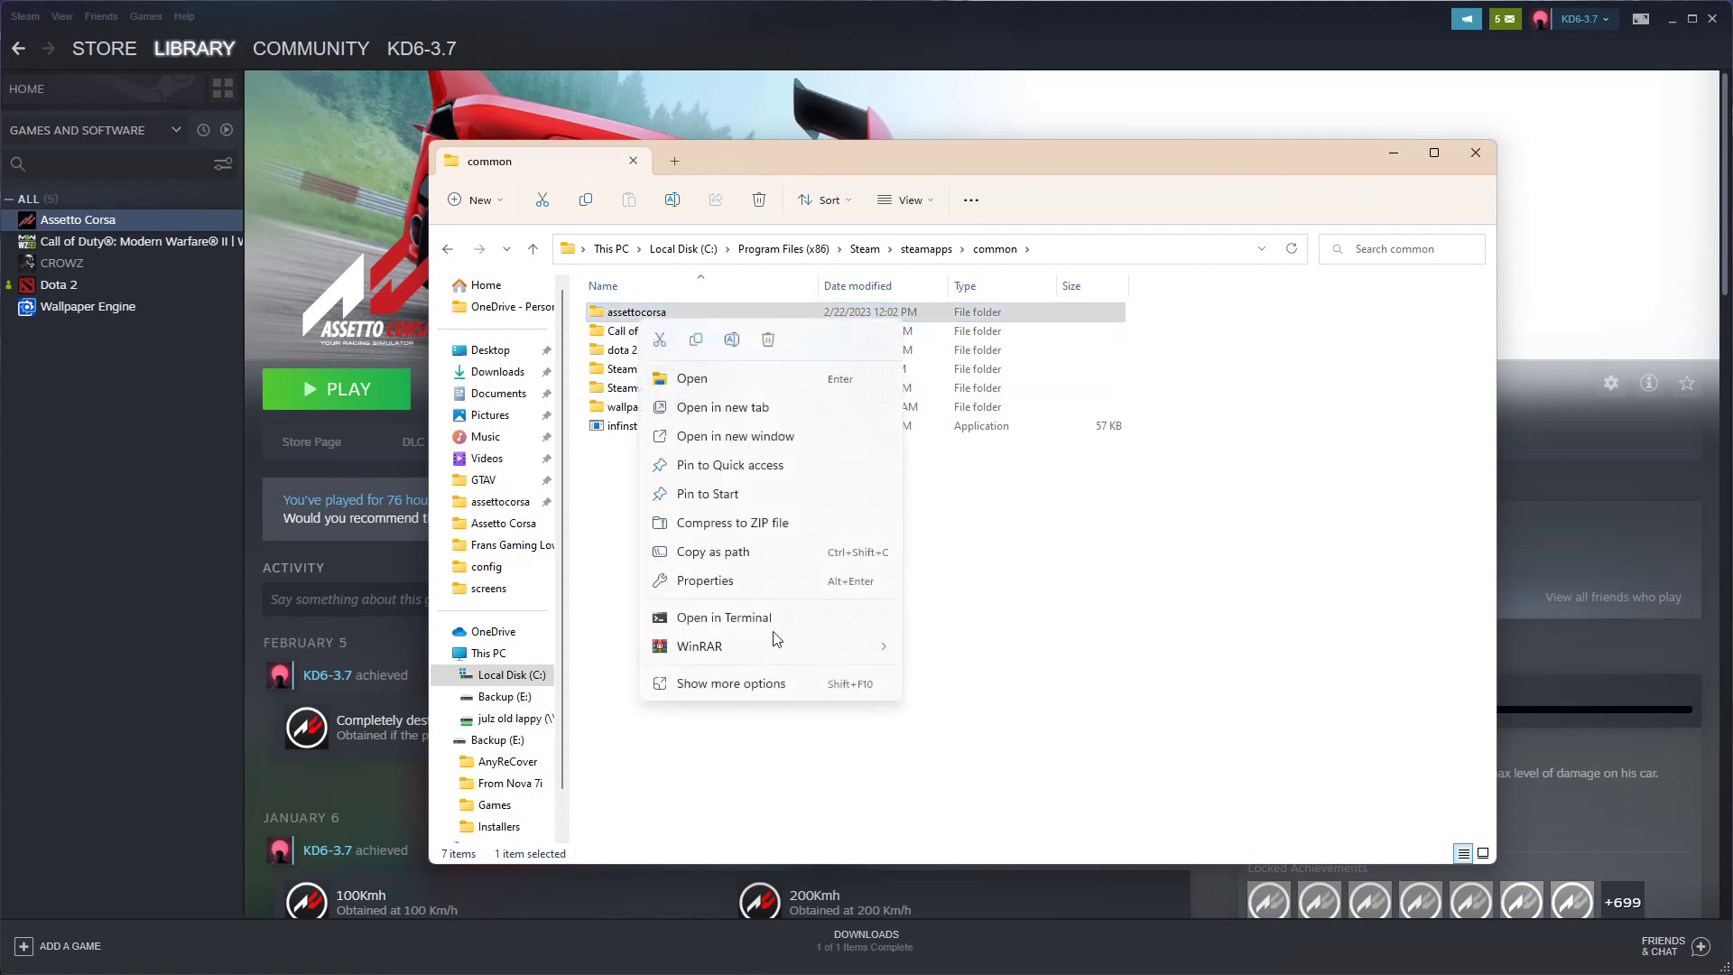
pyautogui.click(736, 686)
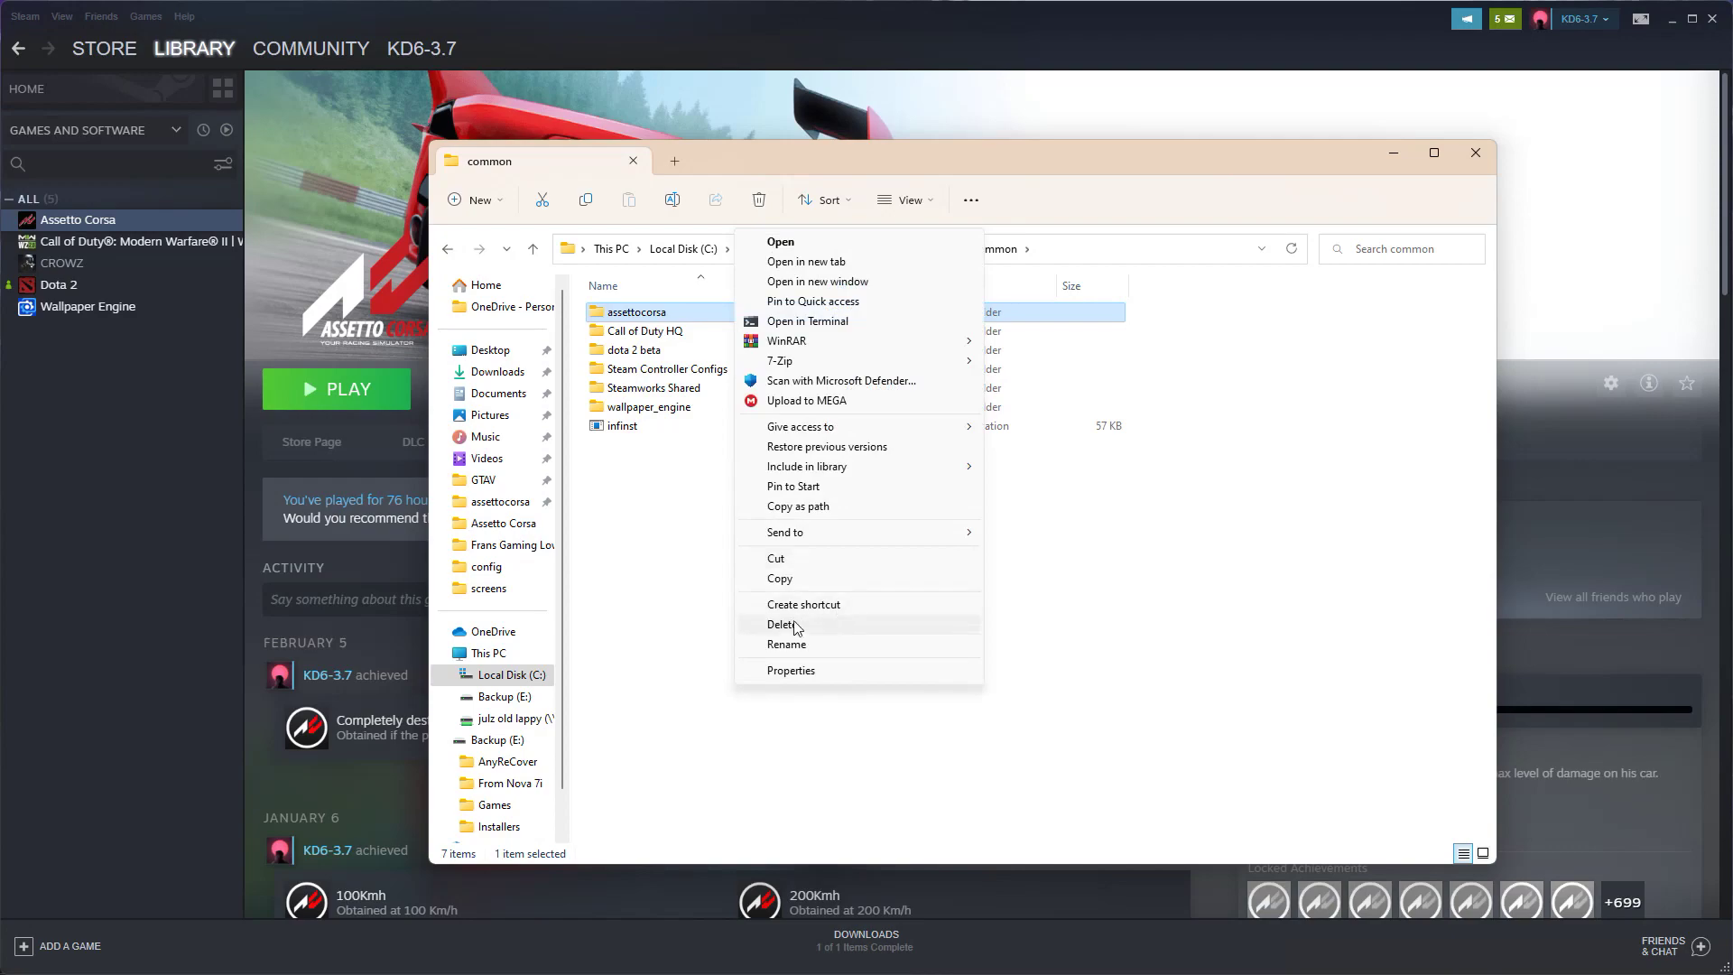
pyautogui.click(794, 626)
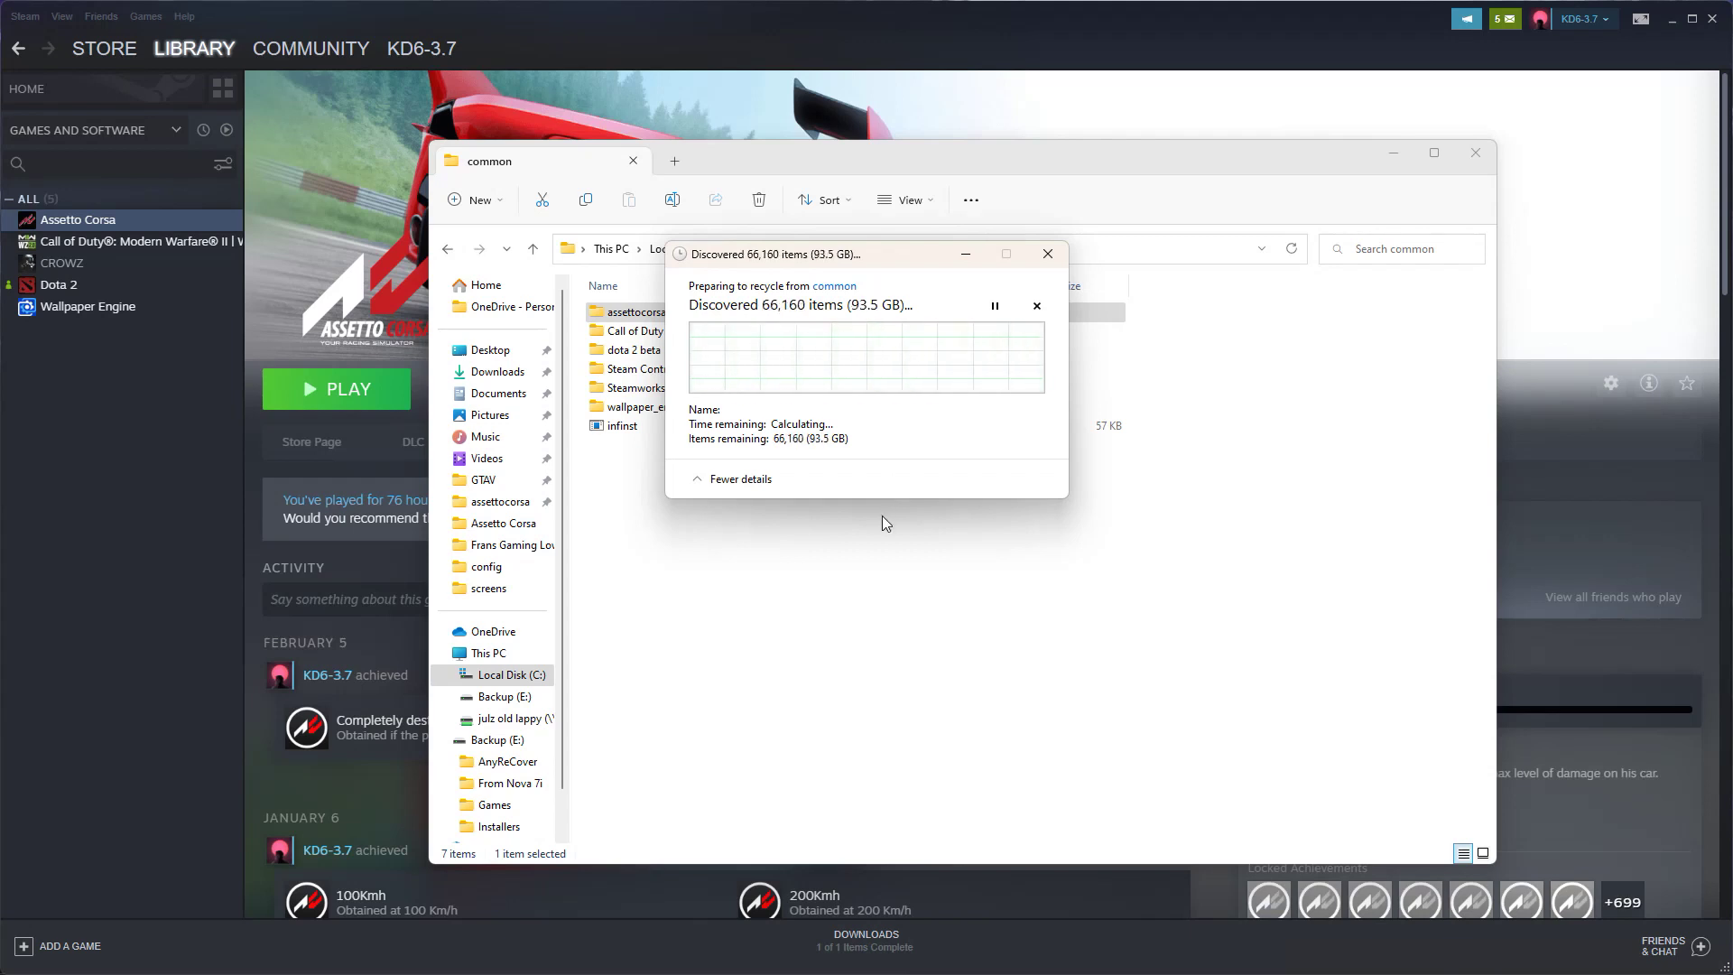
pyautogui.press('Delete')
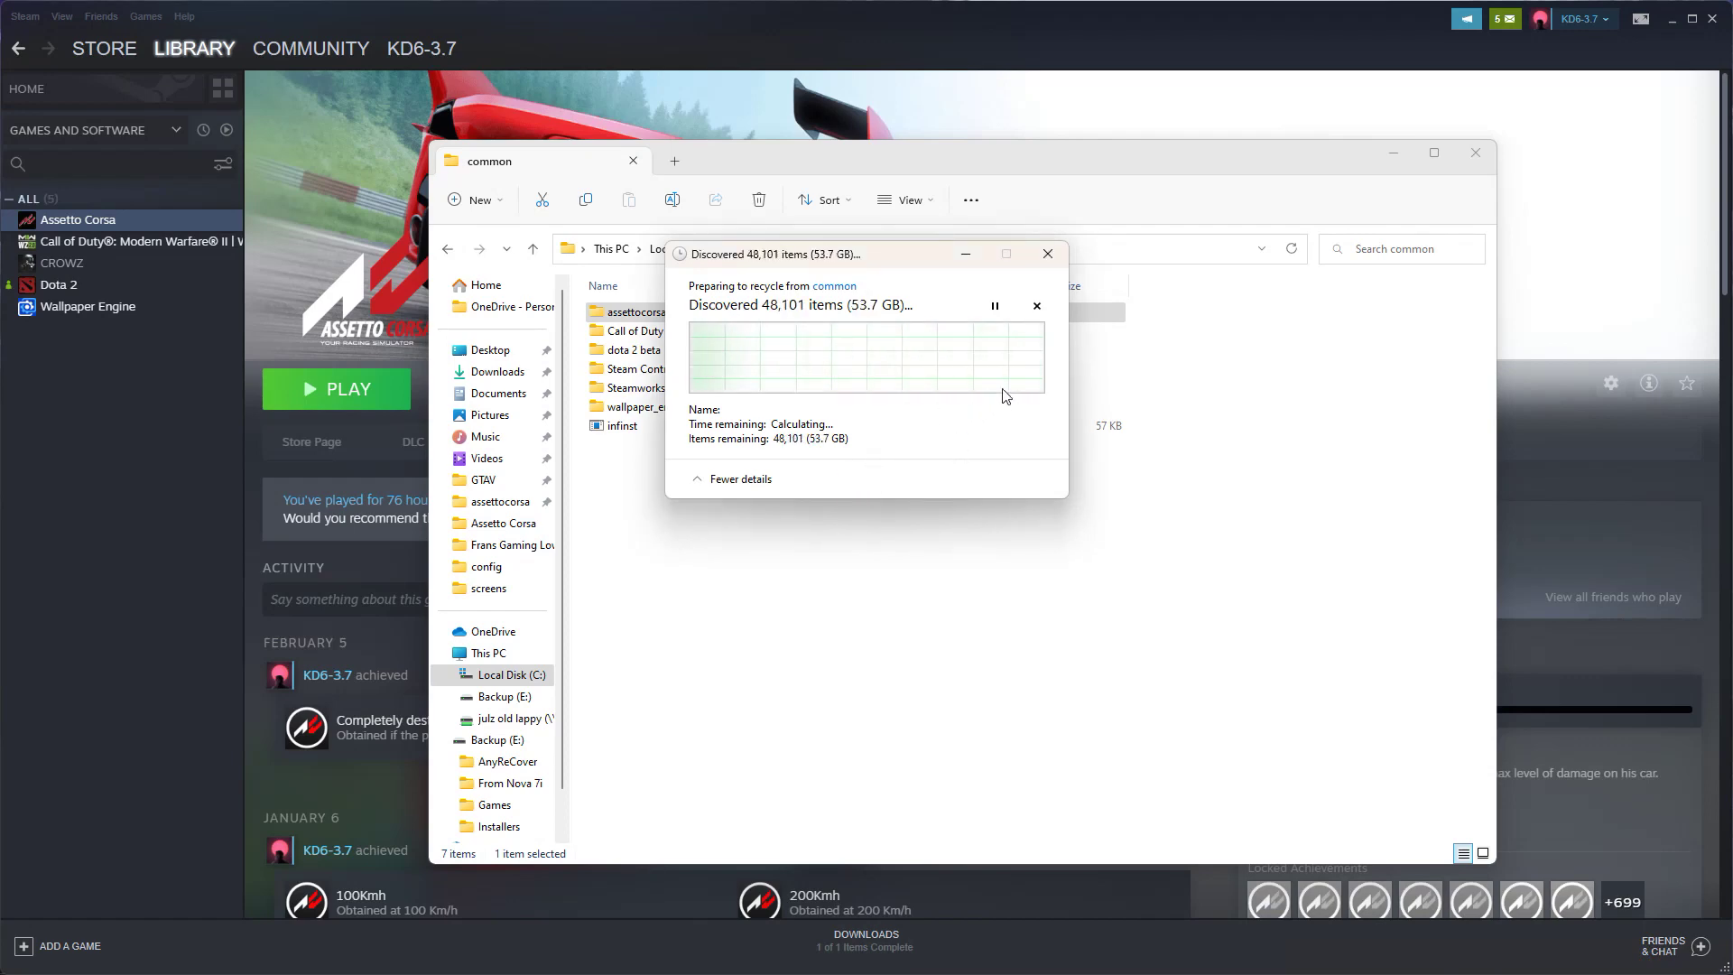
pyautogui.click(1433, 153)
pyautogui.hotkey('alt', 'Tab')
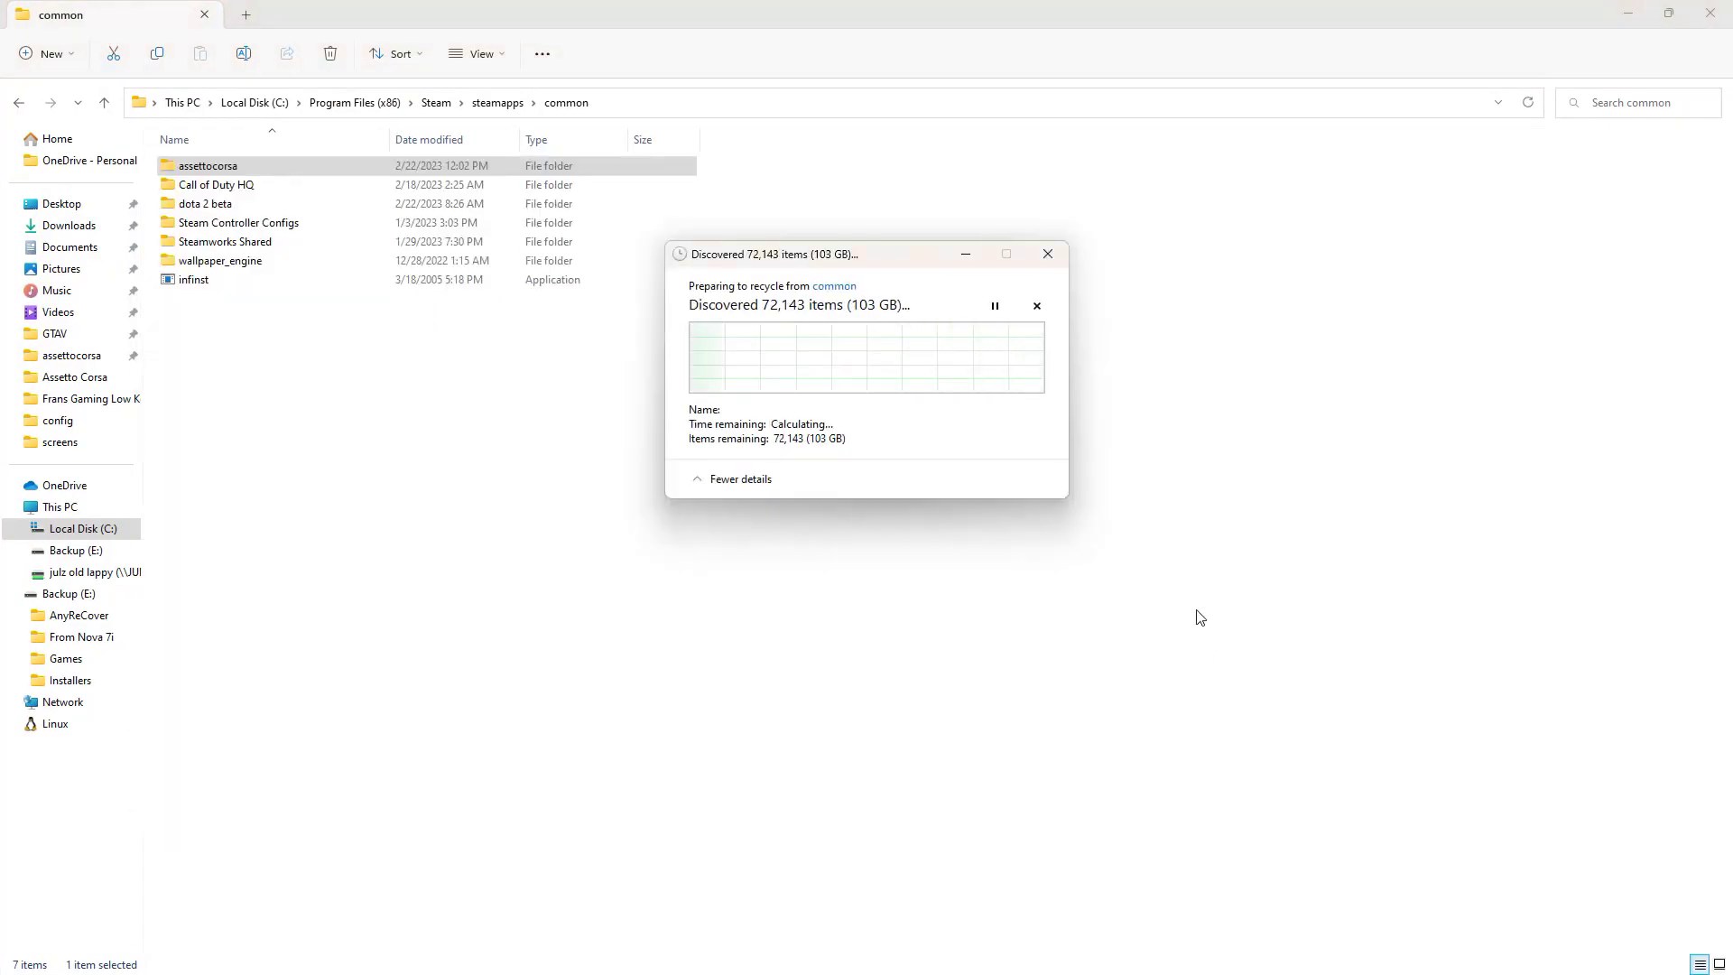
pyautogui.click(906, 404)
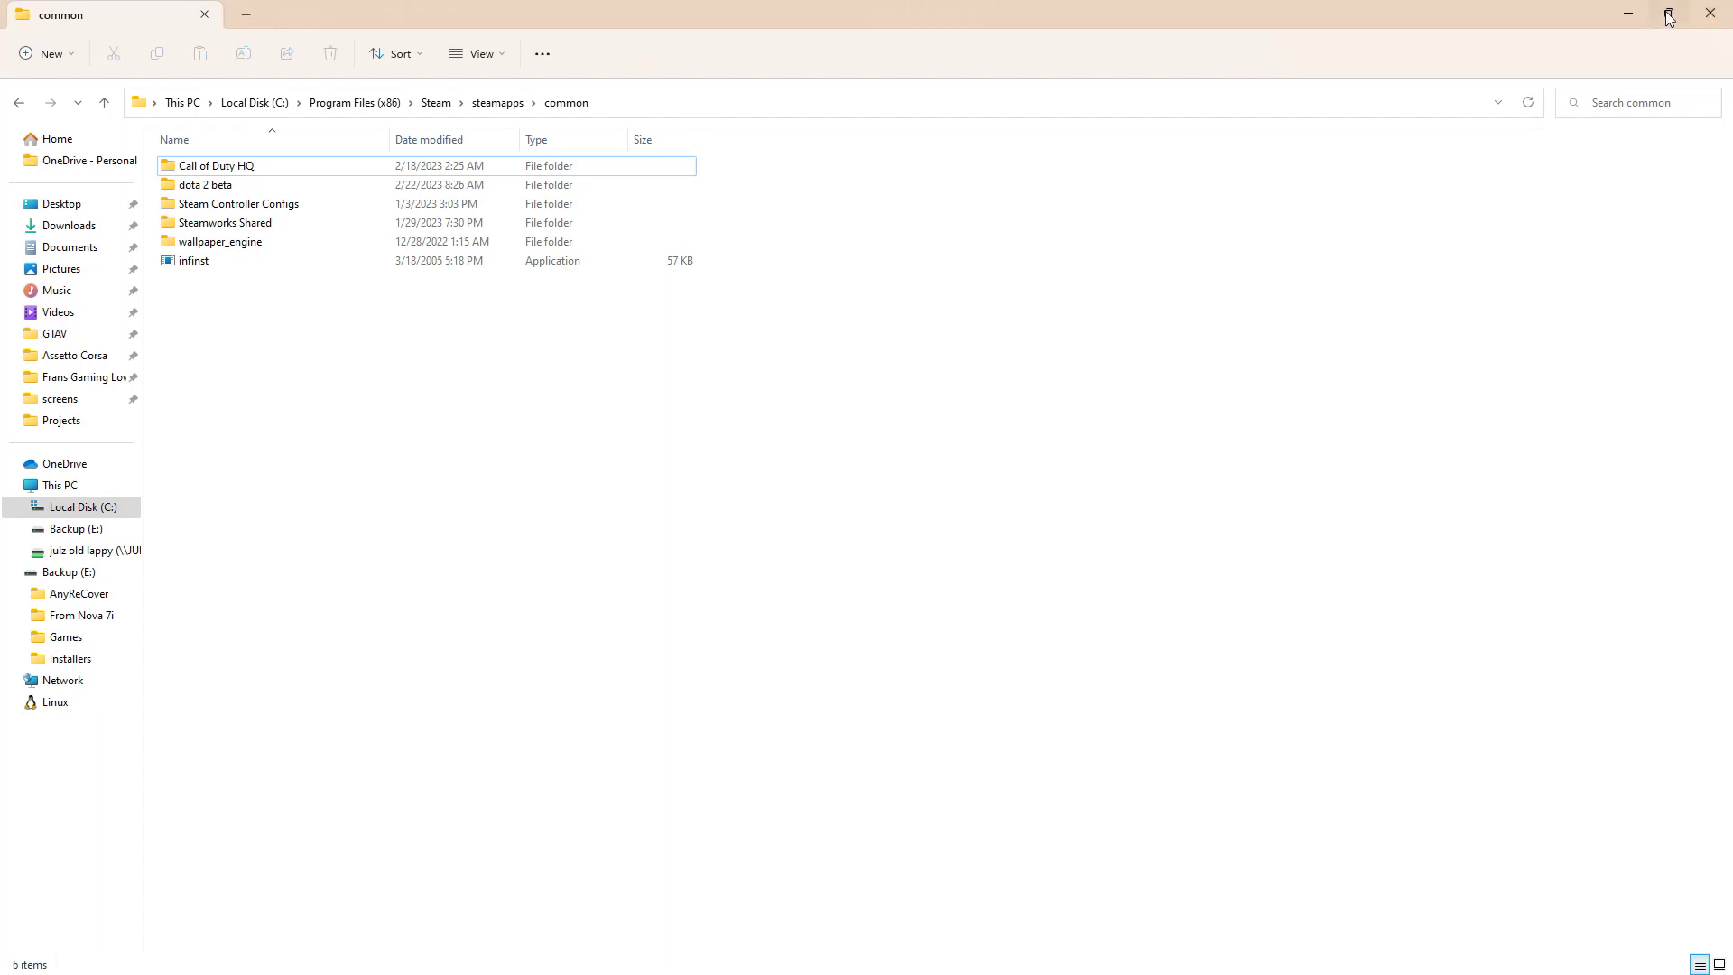
pyautogui.click(1669, 15)
pyautogui.click(170, 471)
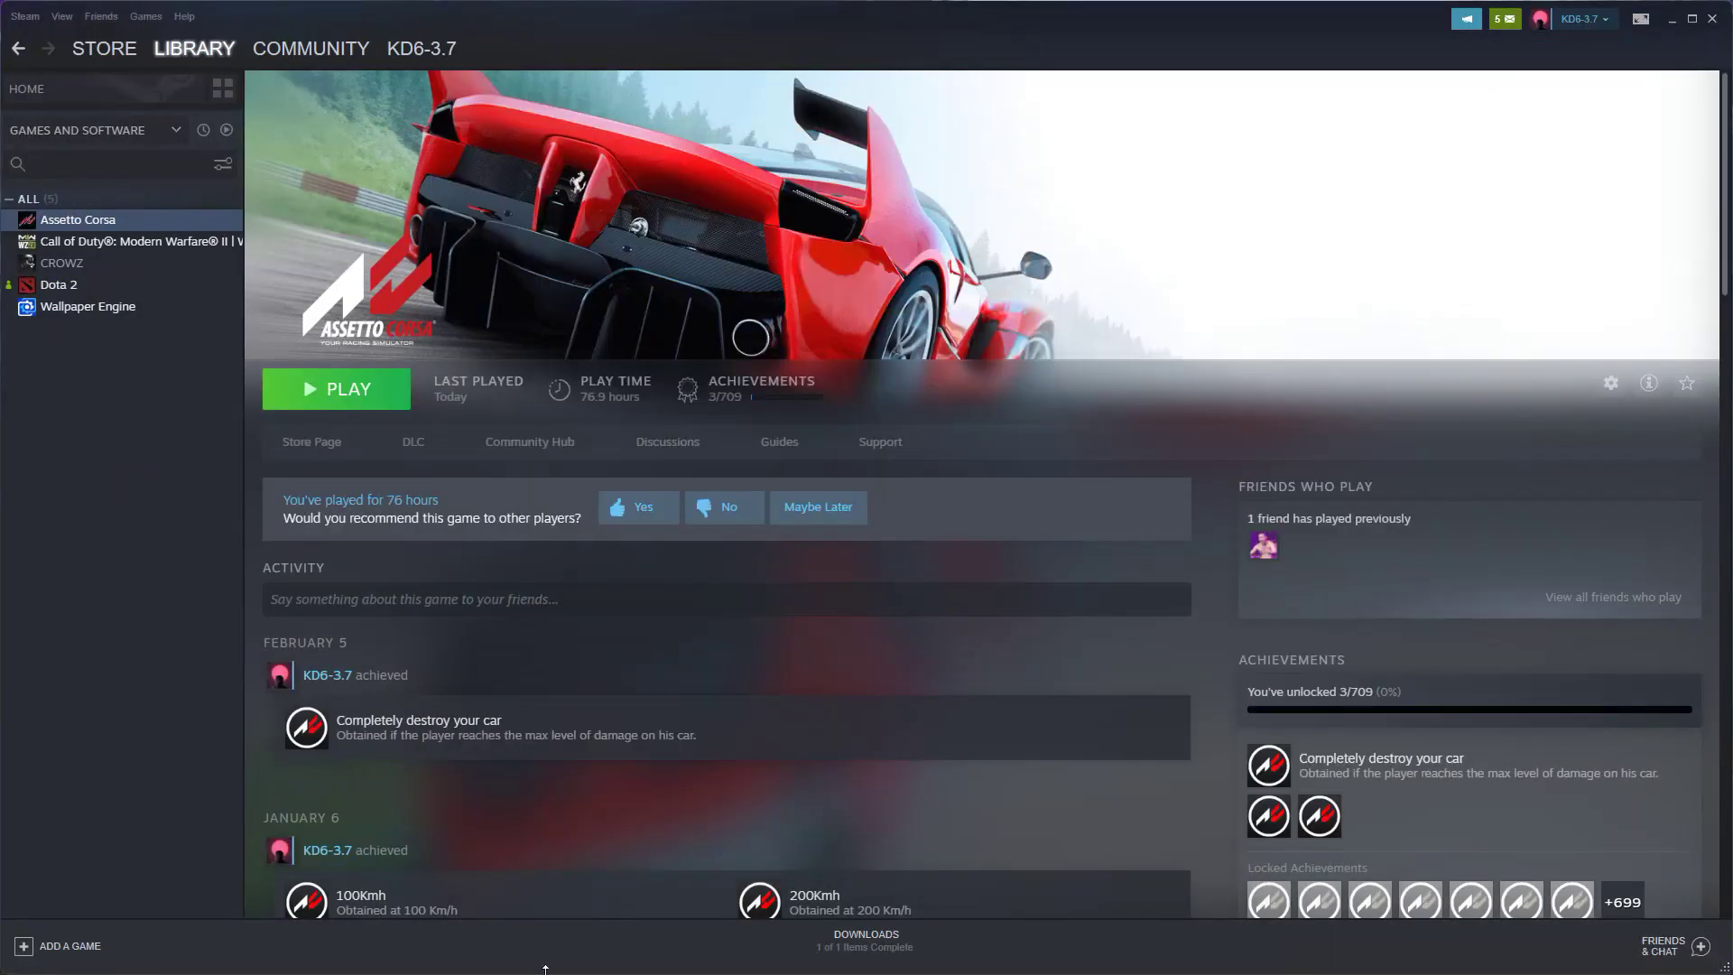
# Open File Explorer and go to the ADMIN user folder under Users on Local Disk (C:)
pyautogui.click(600, 955)
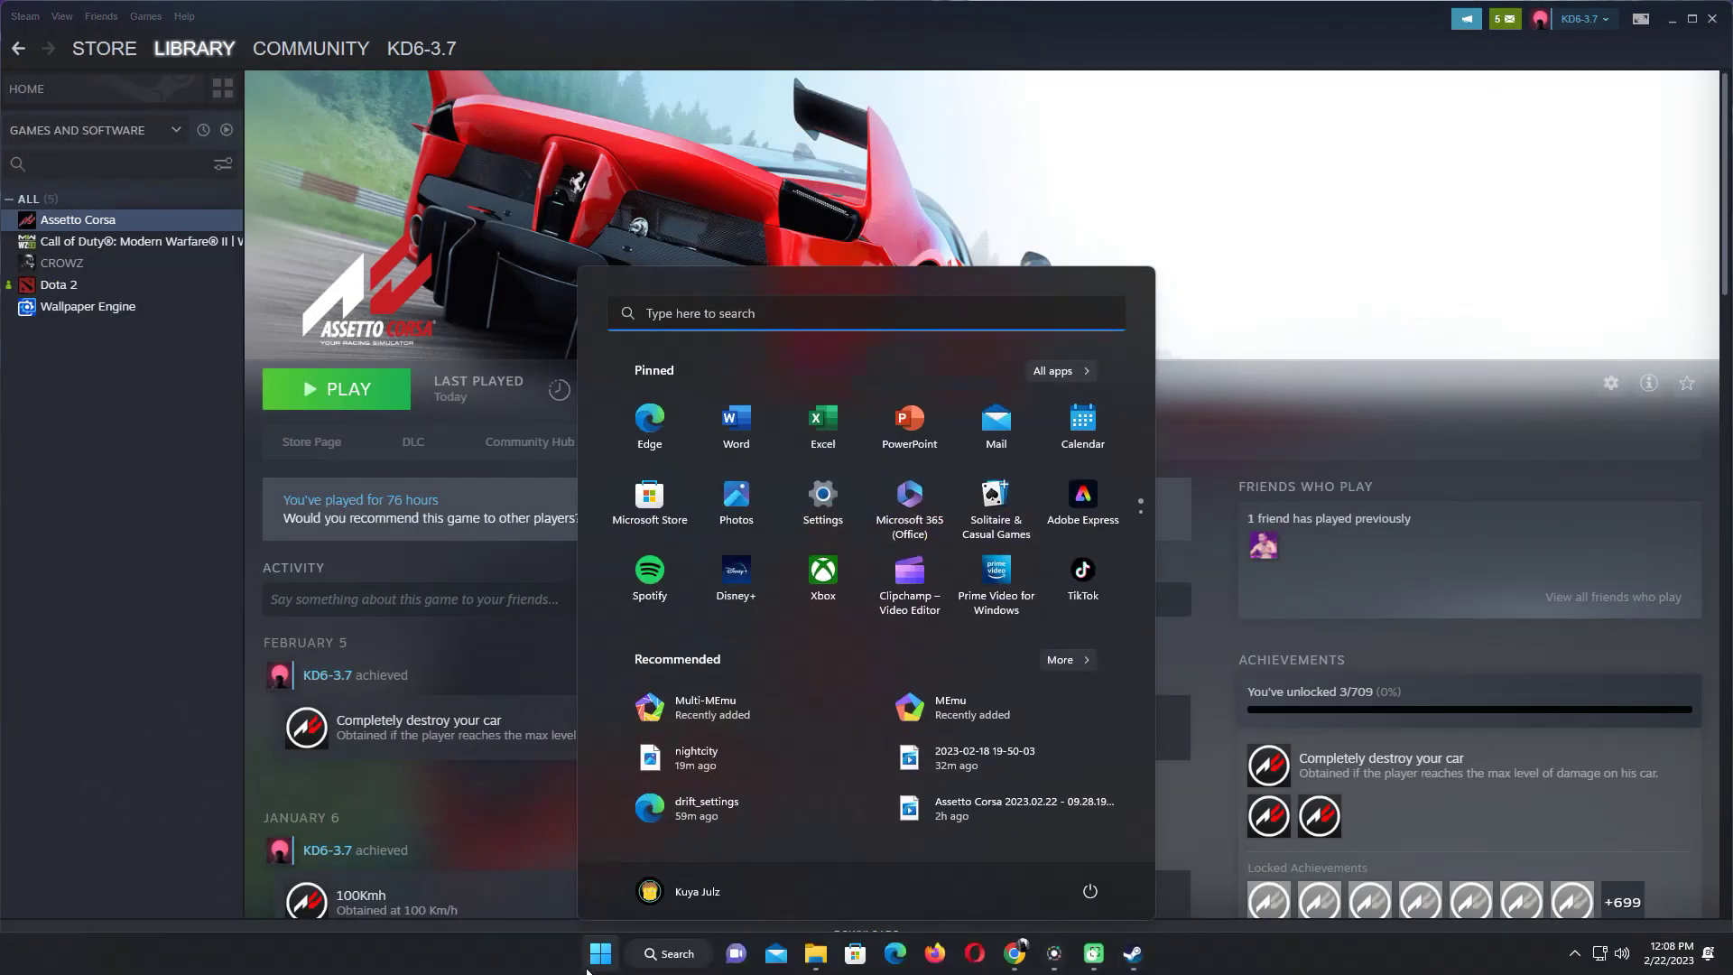
pyautogui.click(663, 961)
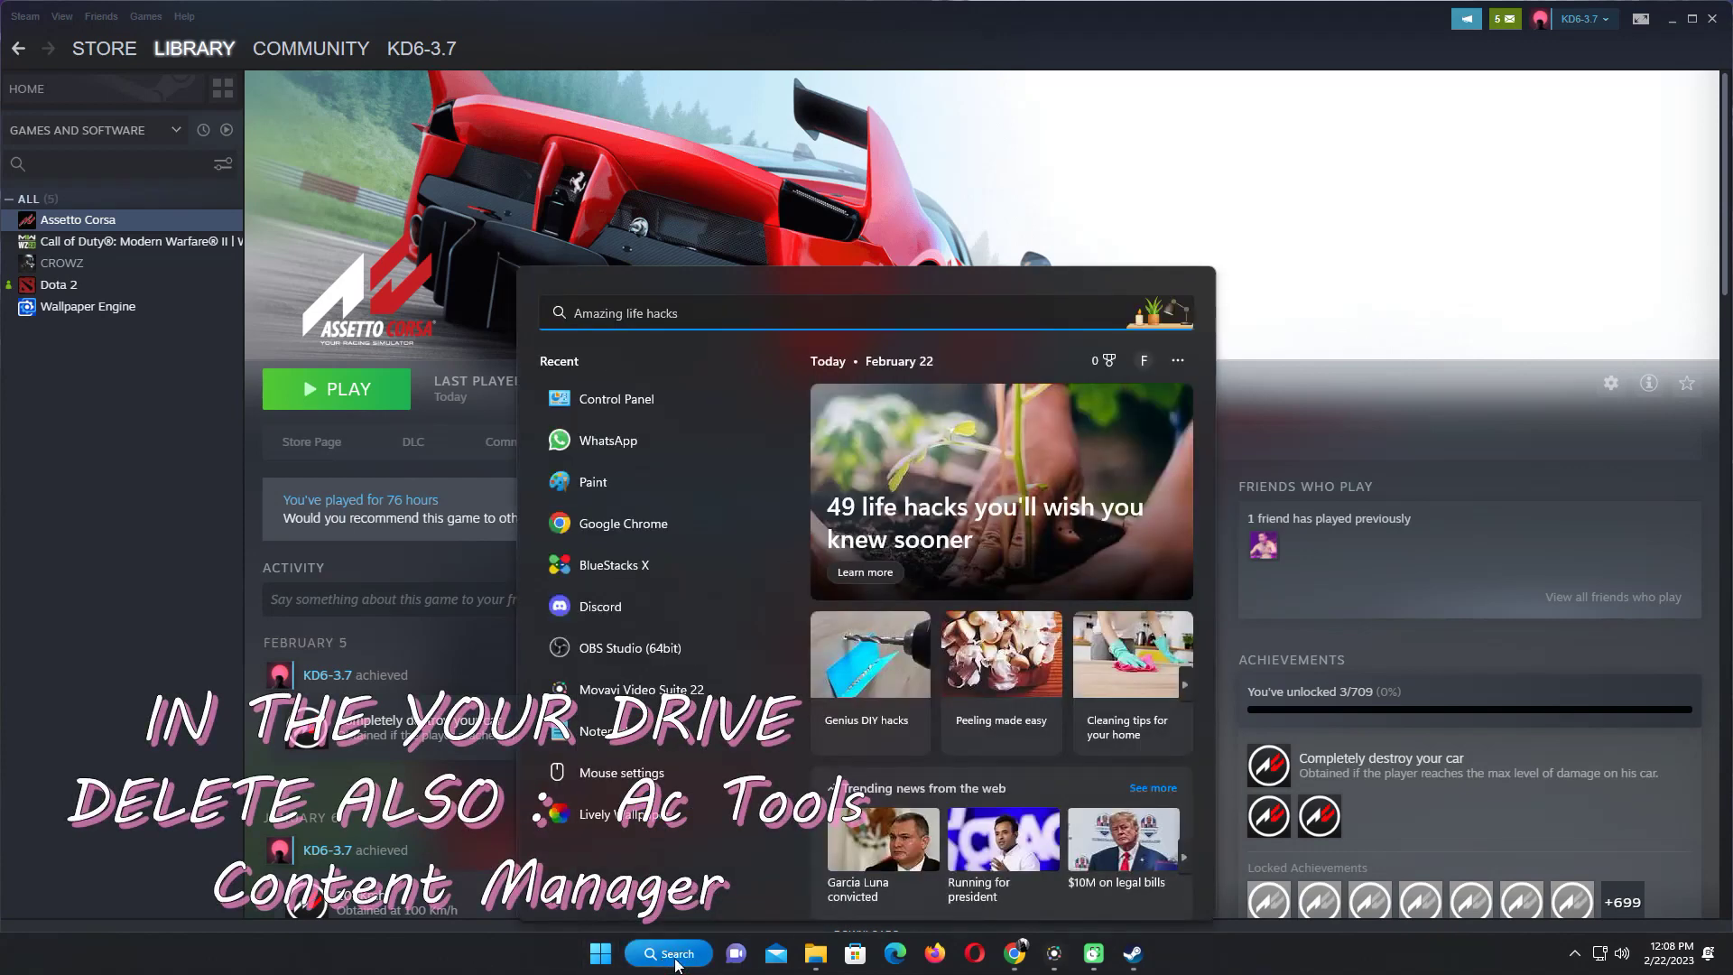
pyautogui.click(817, 955)
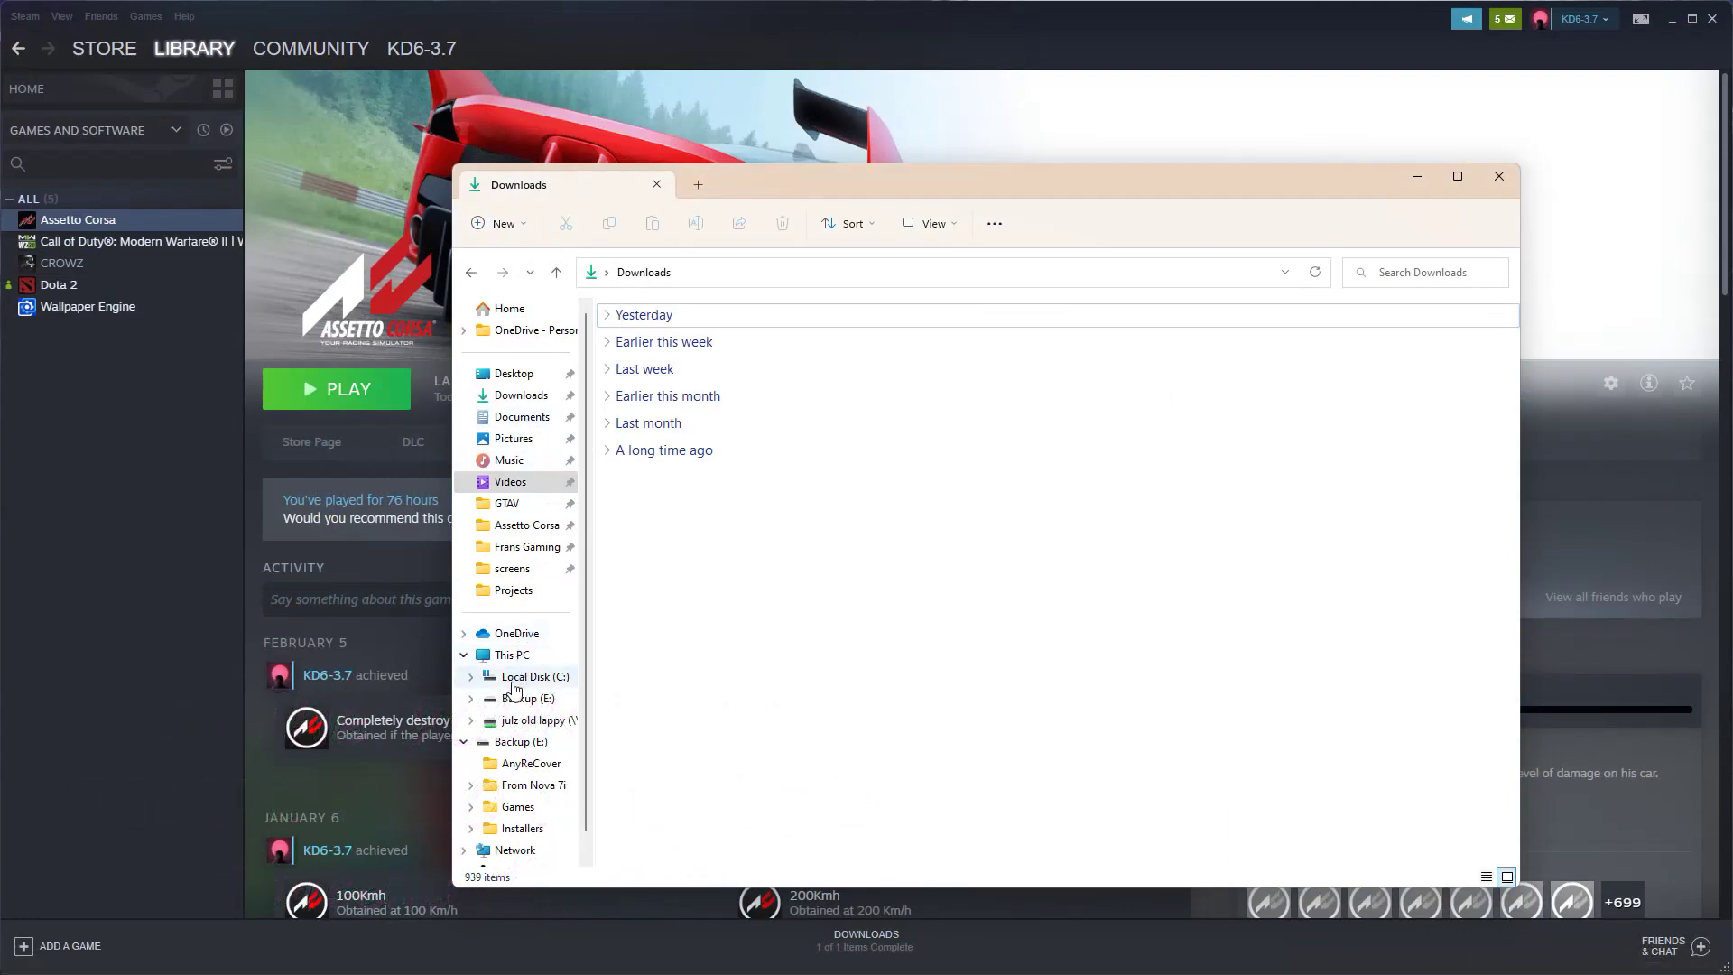
pyautogui.click(513, 656)
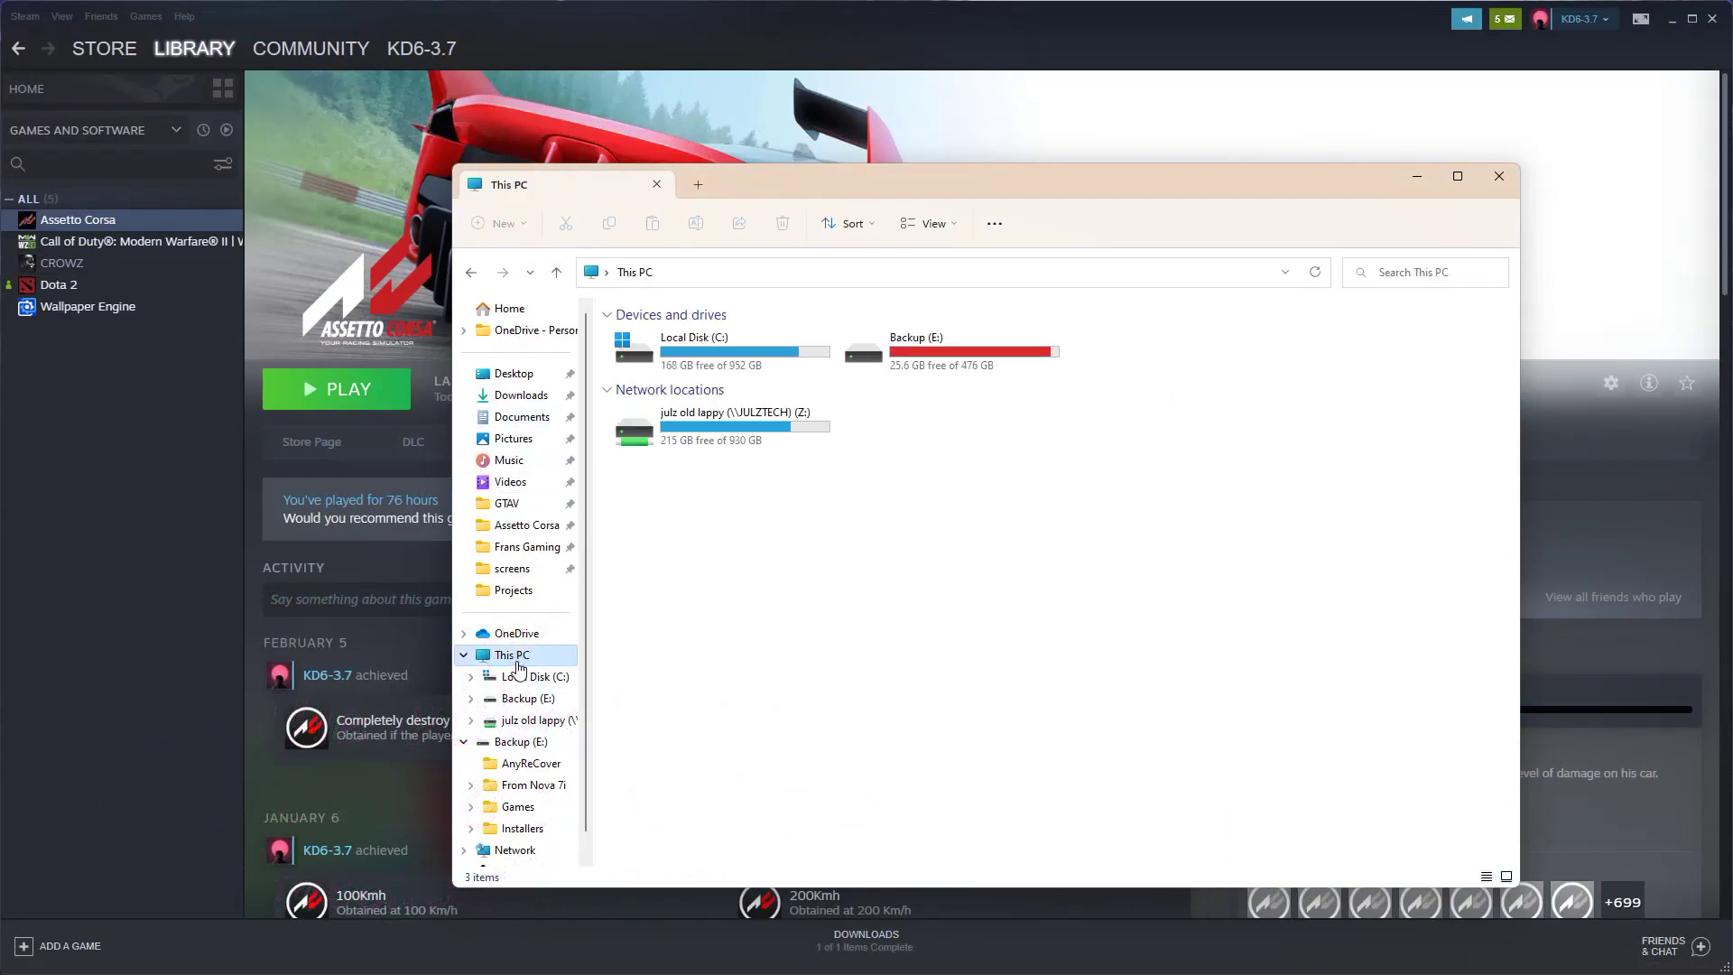
pyautogui.doubleClick(728, 368)
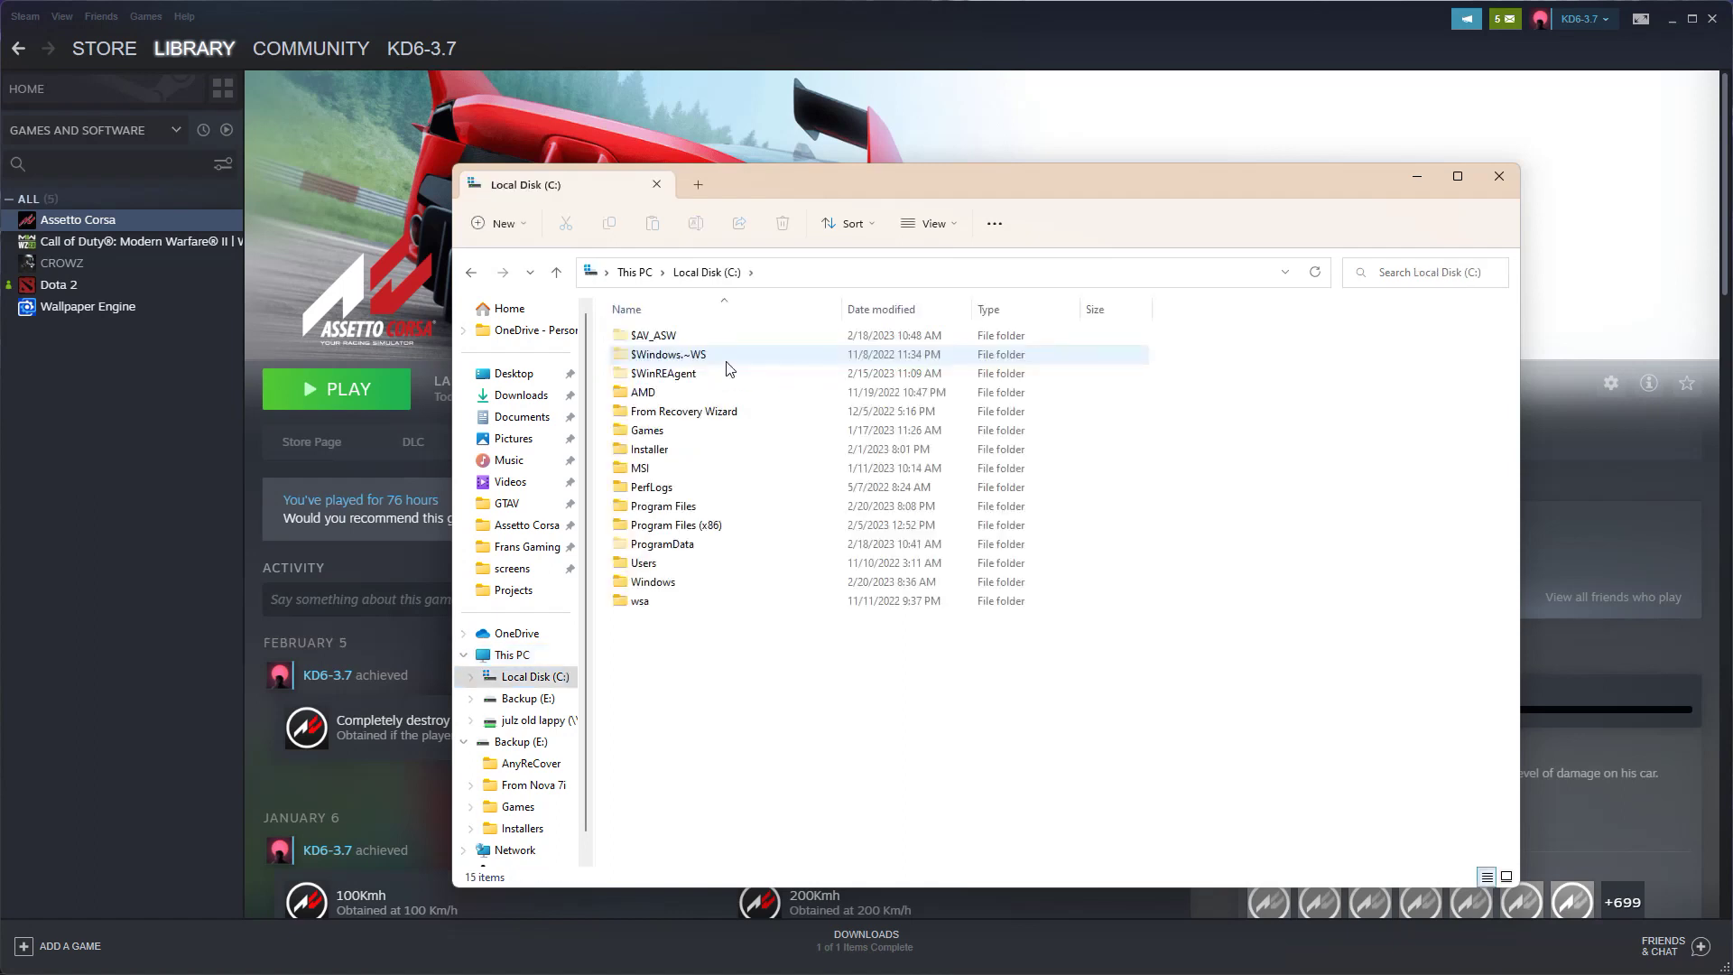
pyautogui.doubleClick(648, 566)
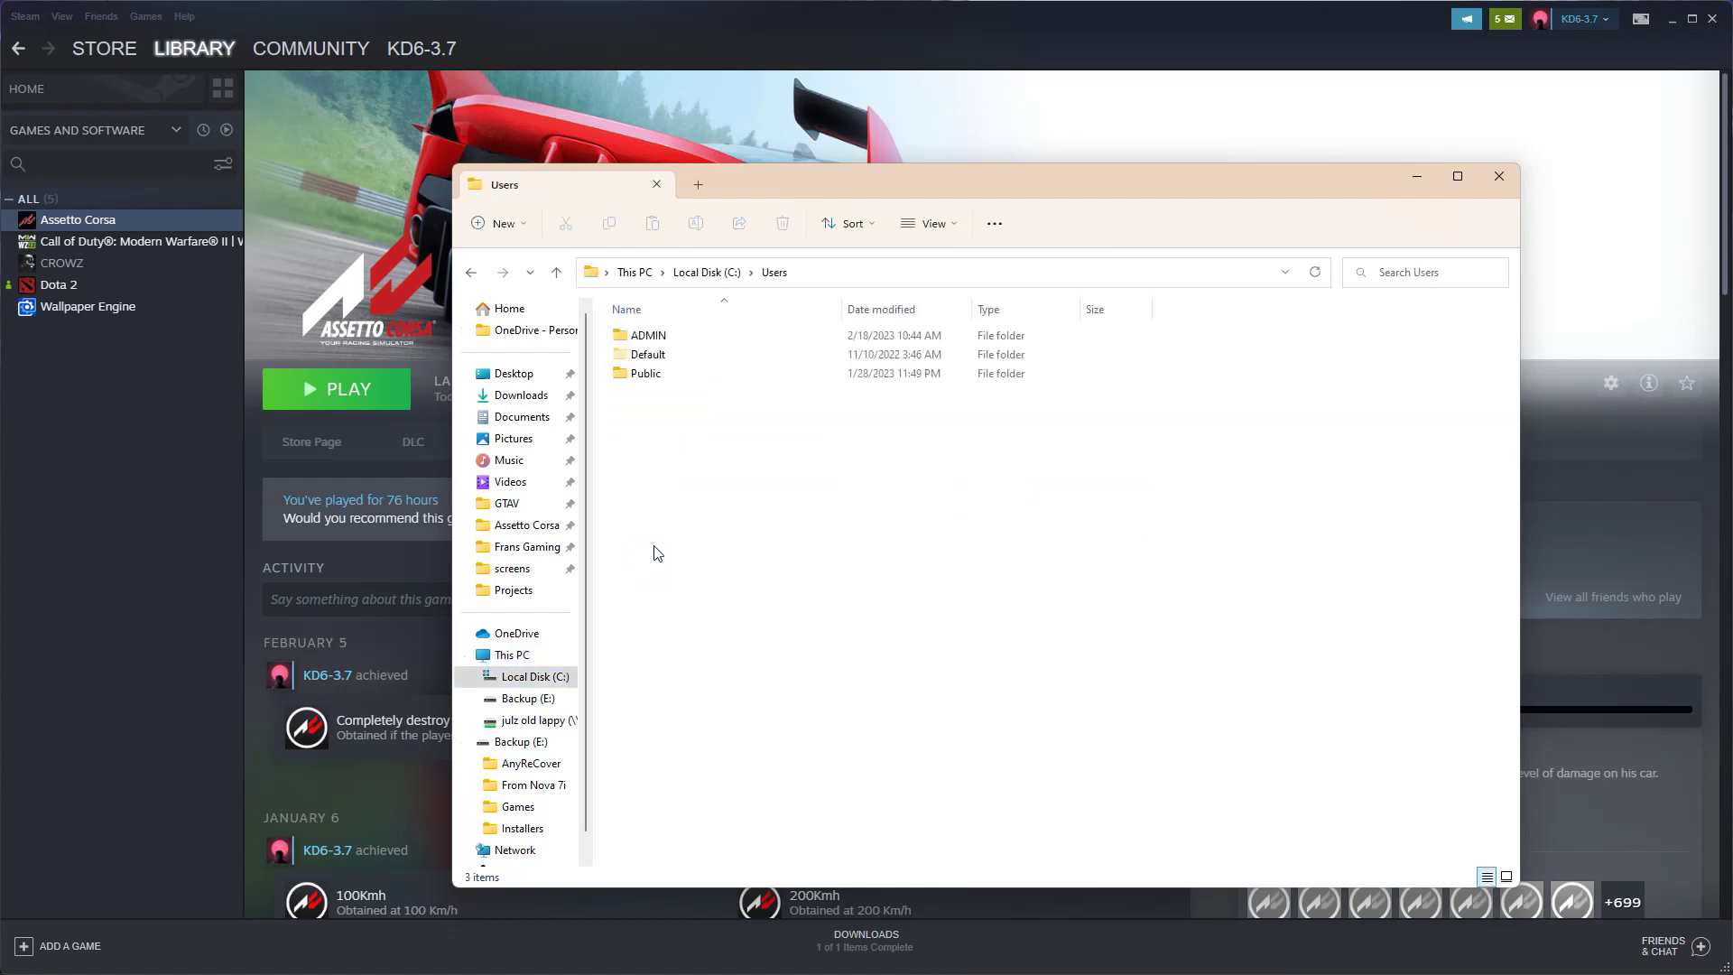
pyautogui.doubleClick(650, 336)
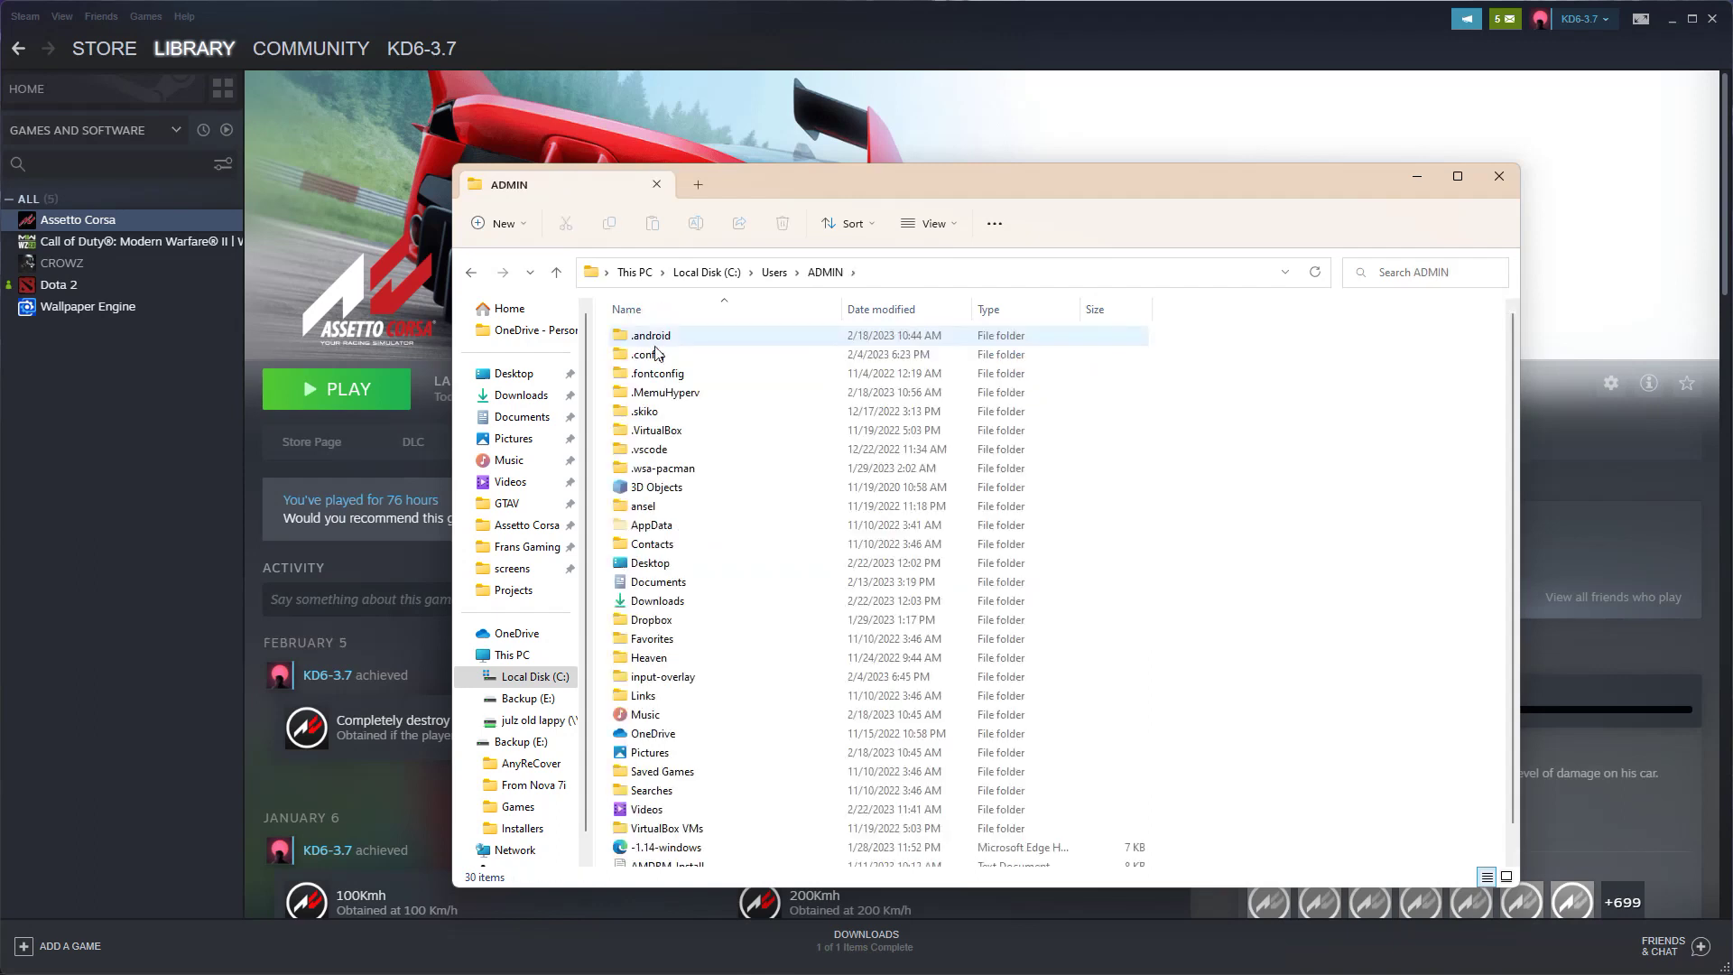
# Reopen the ADMIN user folder and turn on the display of hidden items
pyautogui.click(667, 534)
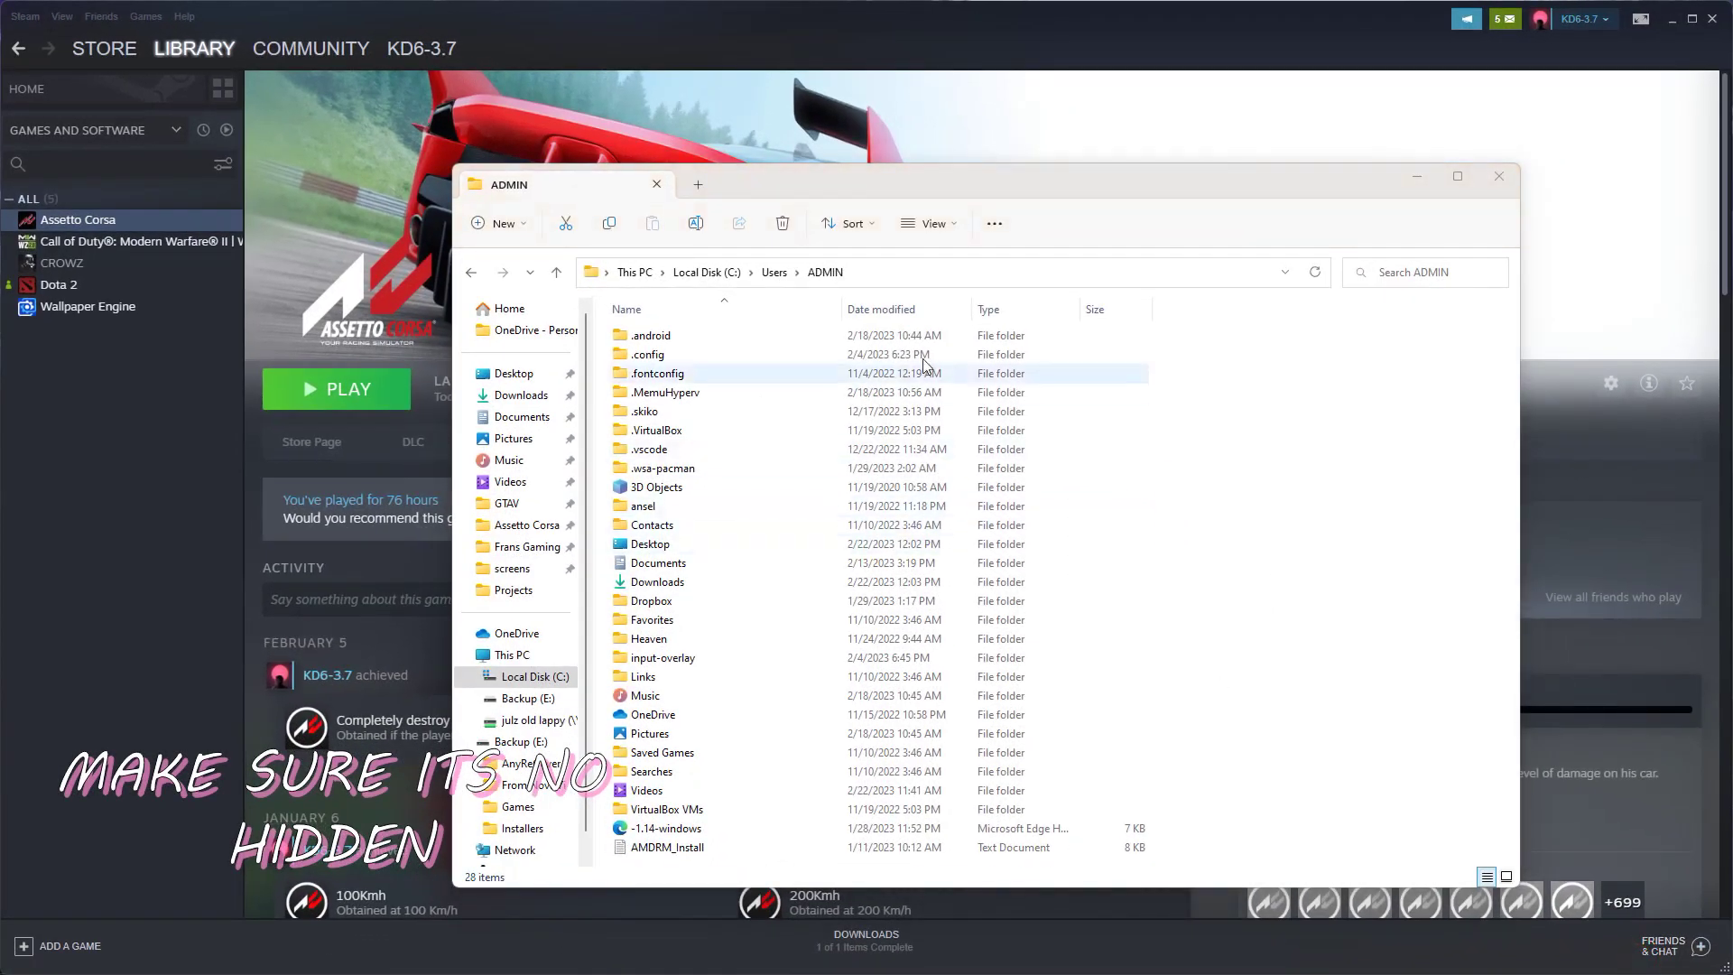
pyautogui.click(555, 273)
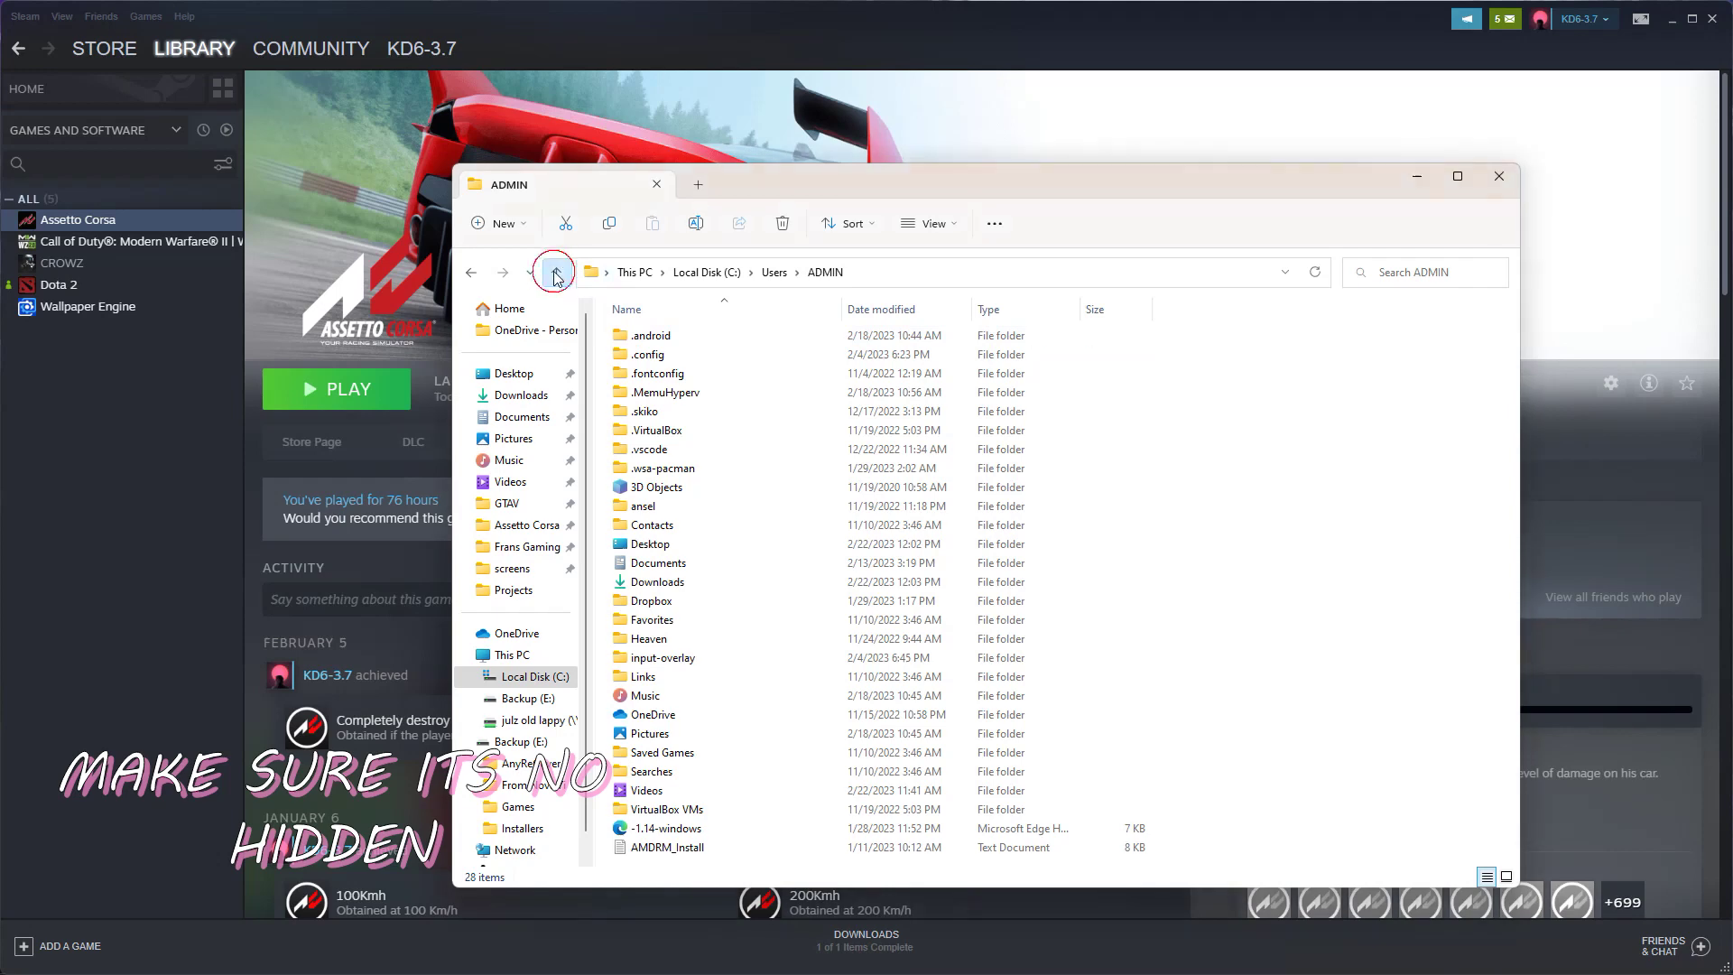
pyautogui.doubleClick(647, 335)
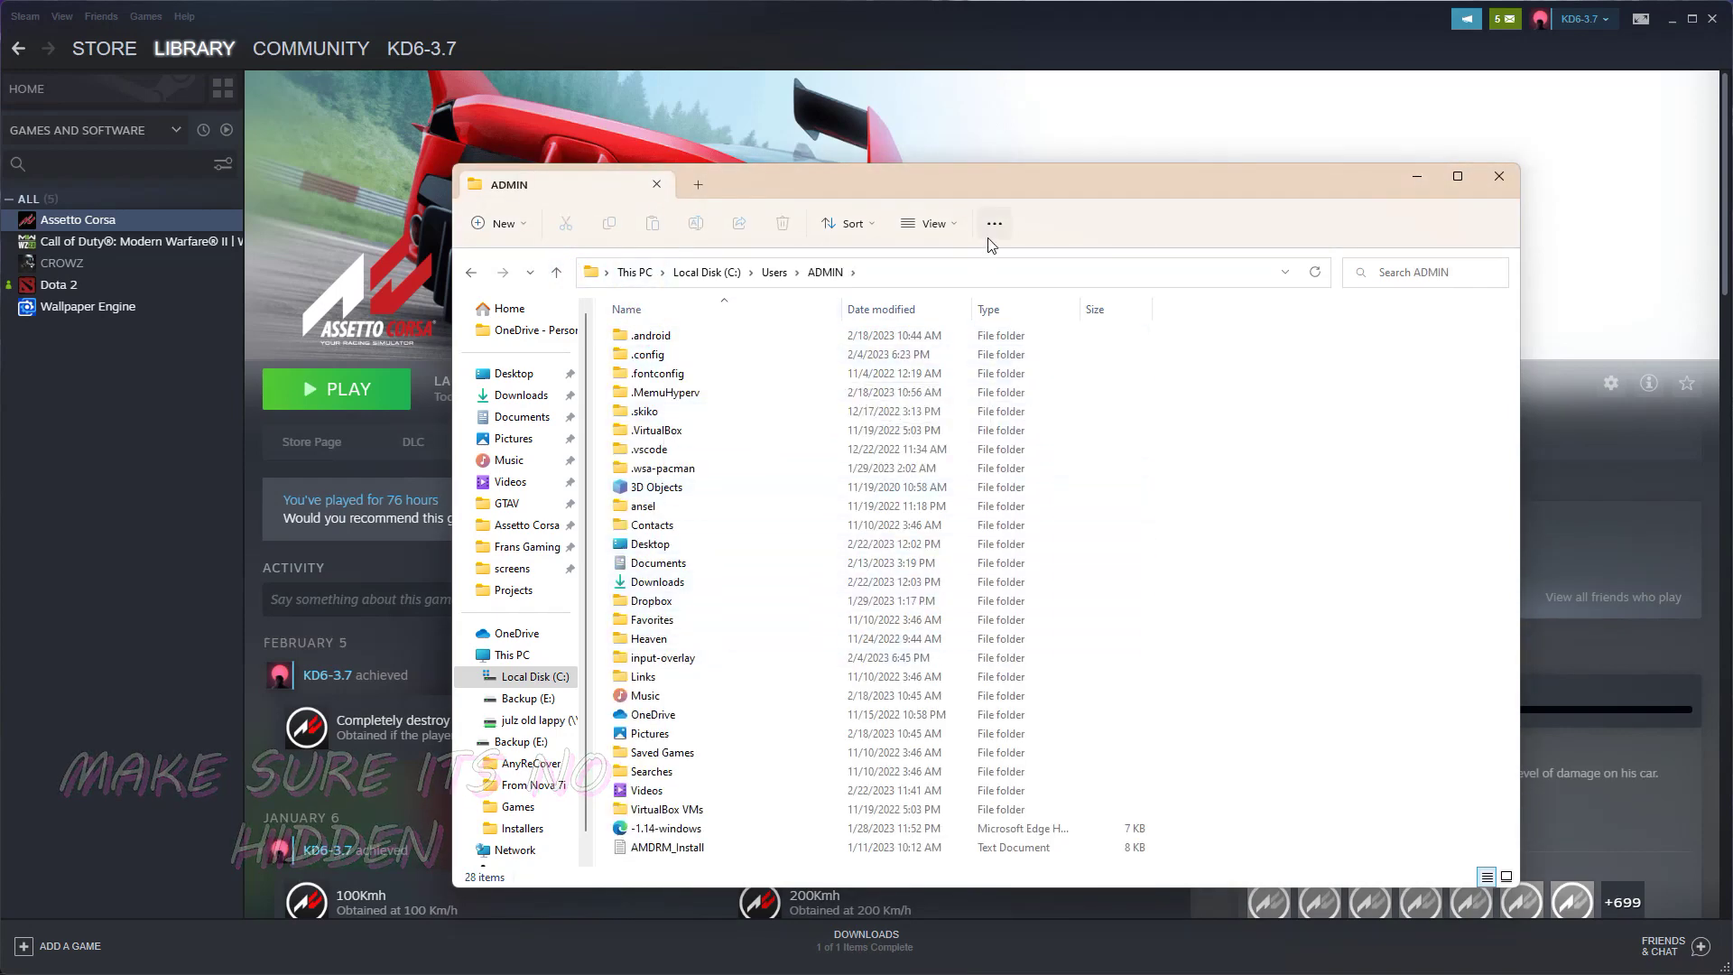
pyautogui.click(952, 226)
pyautogui.moveTo(975, 533)
pyautogui.click(1128, 688)
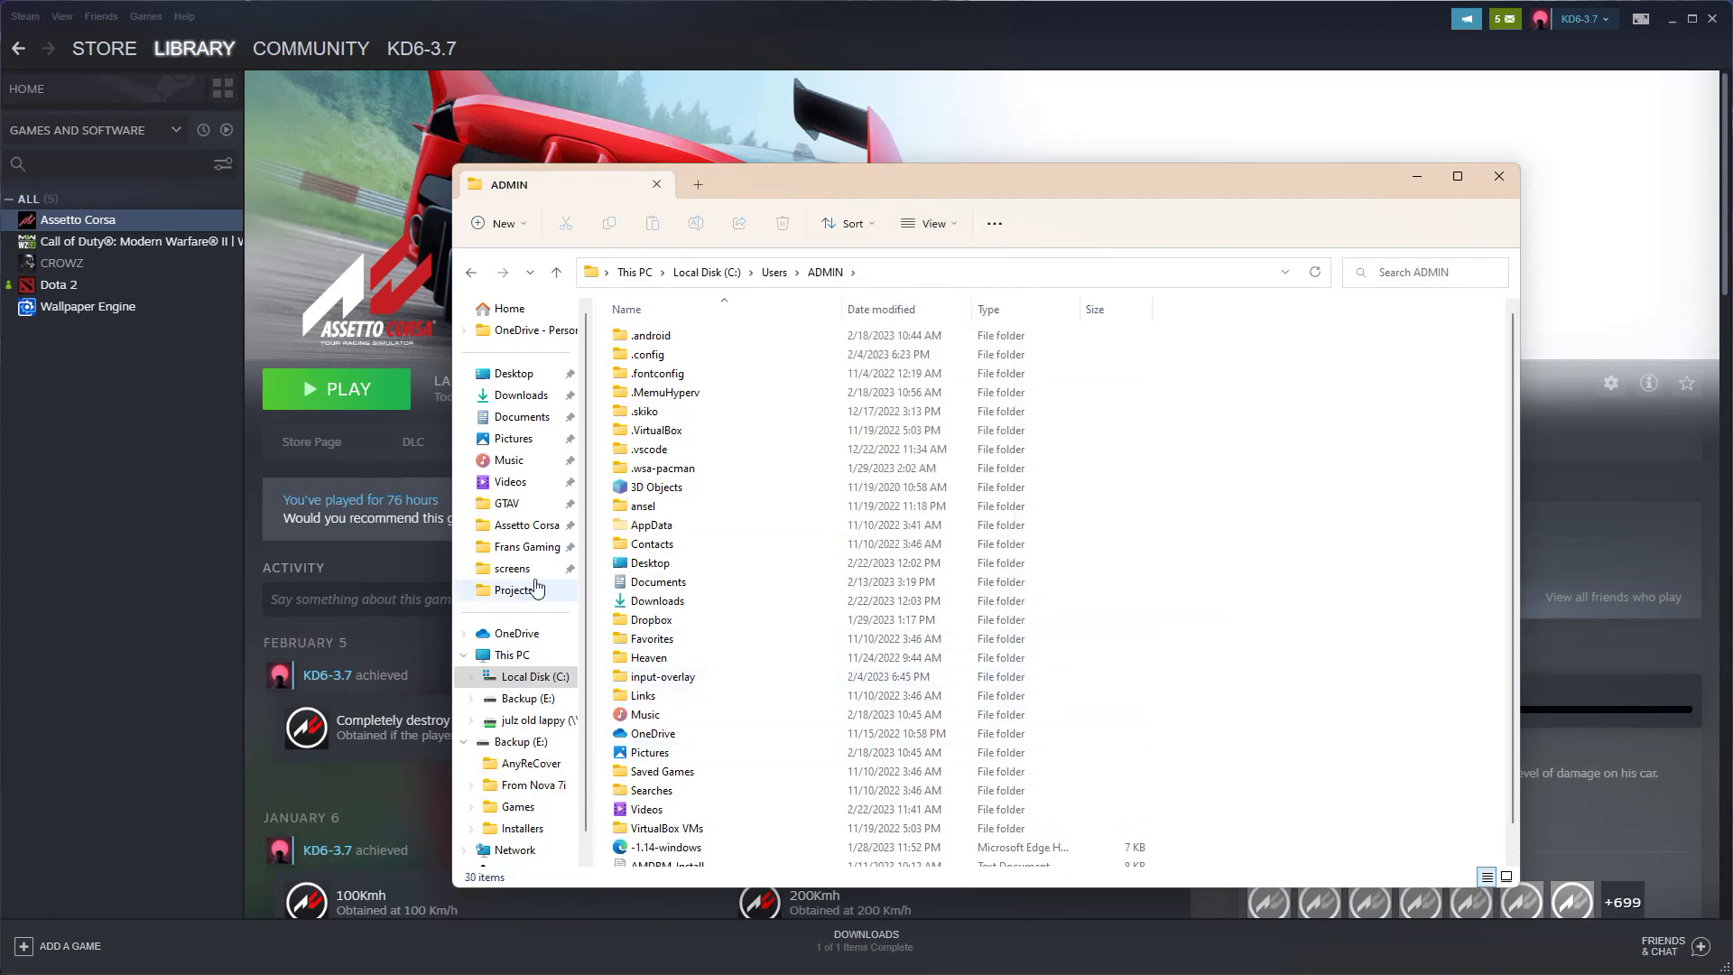
# Delete the AcTools Content Manager folder from AppData\Local and close the File Explorer window
pyautogui.doubleClick(675, 533)
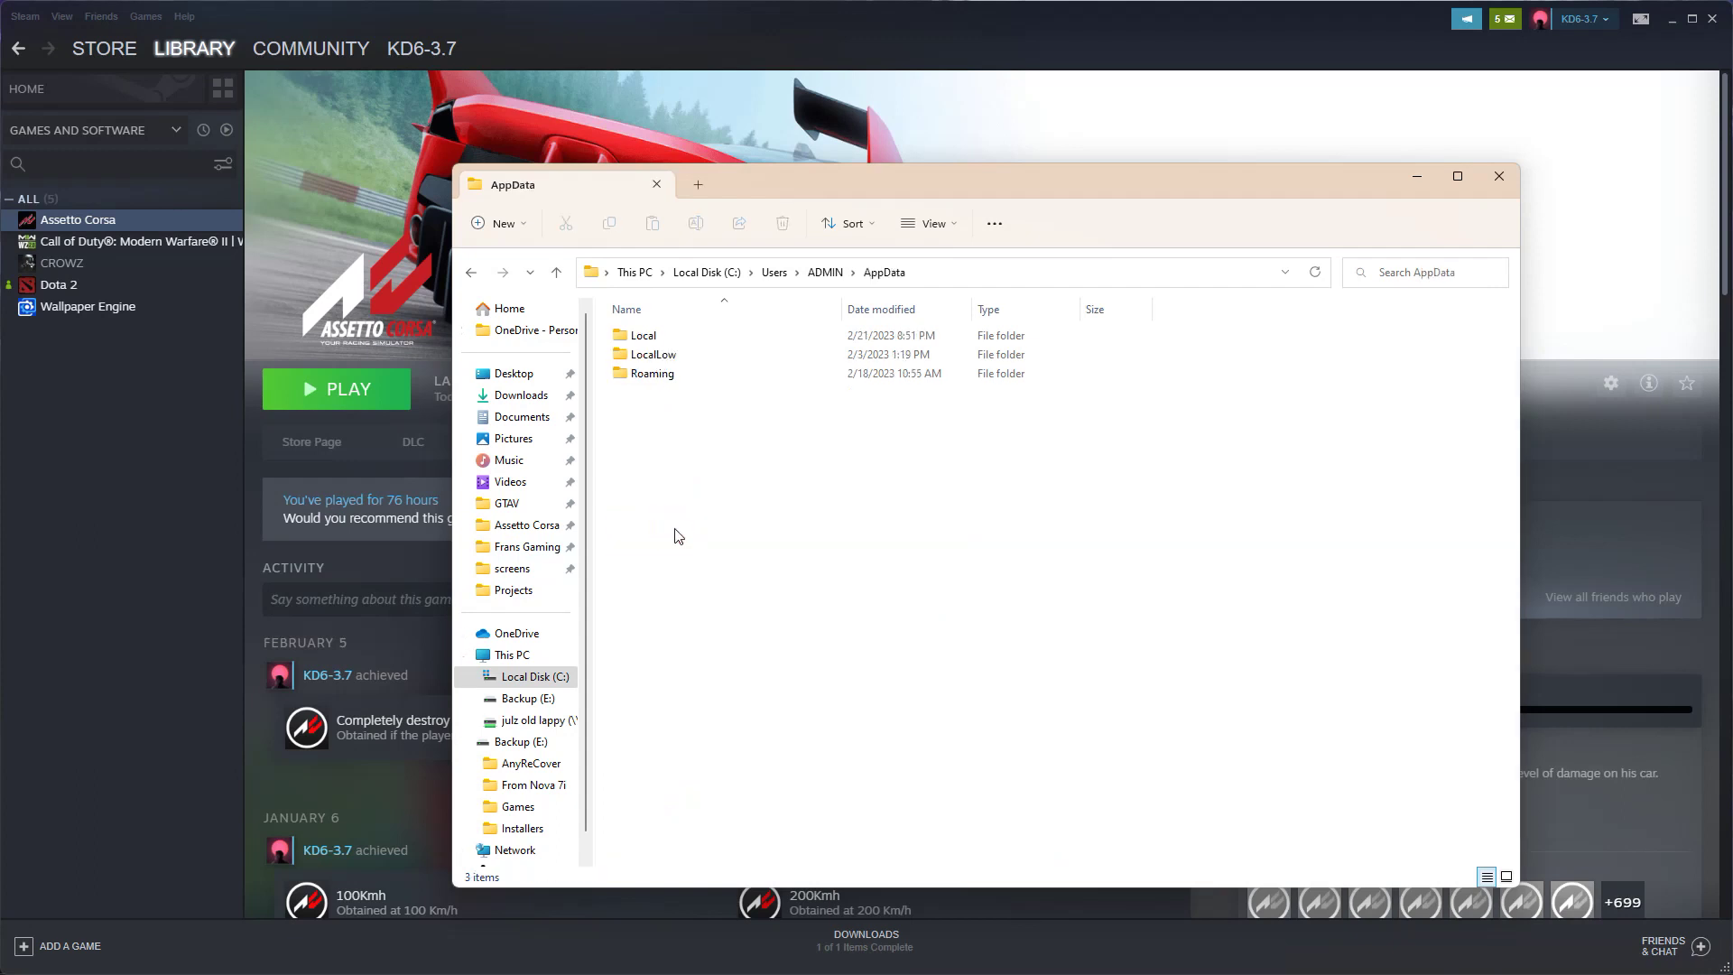
pyautogui.doubleClick(643, 335)
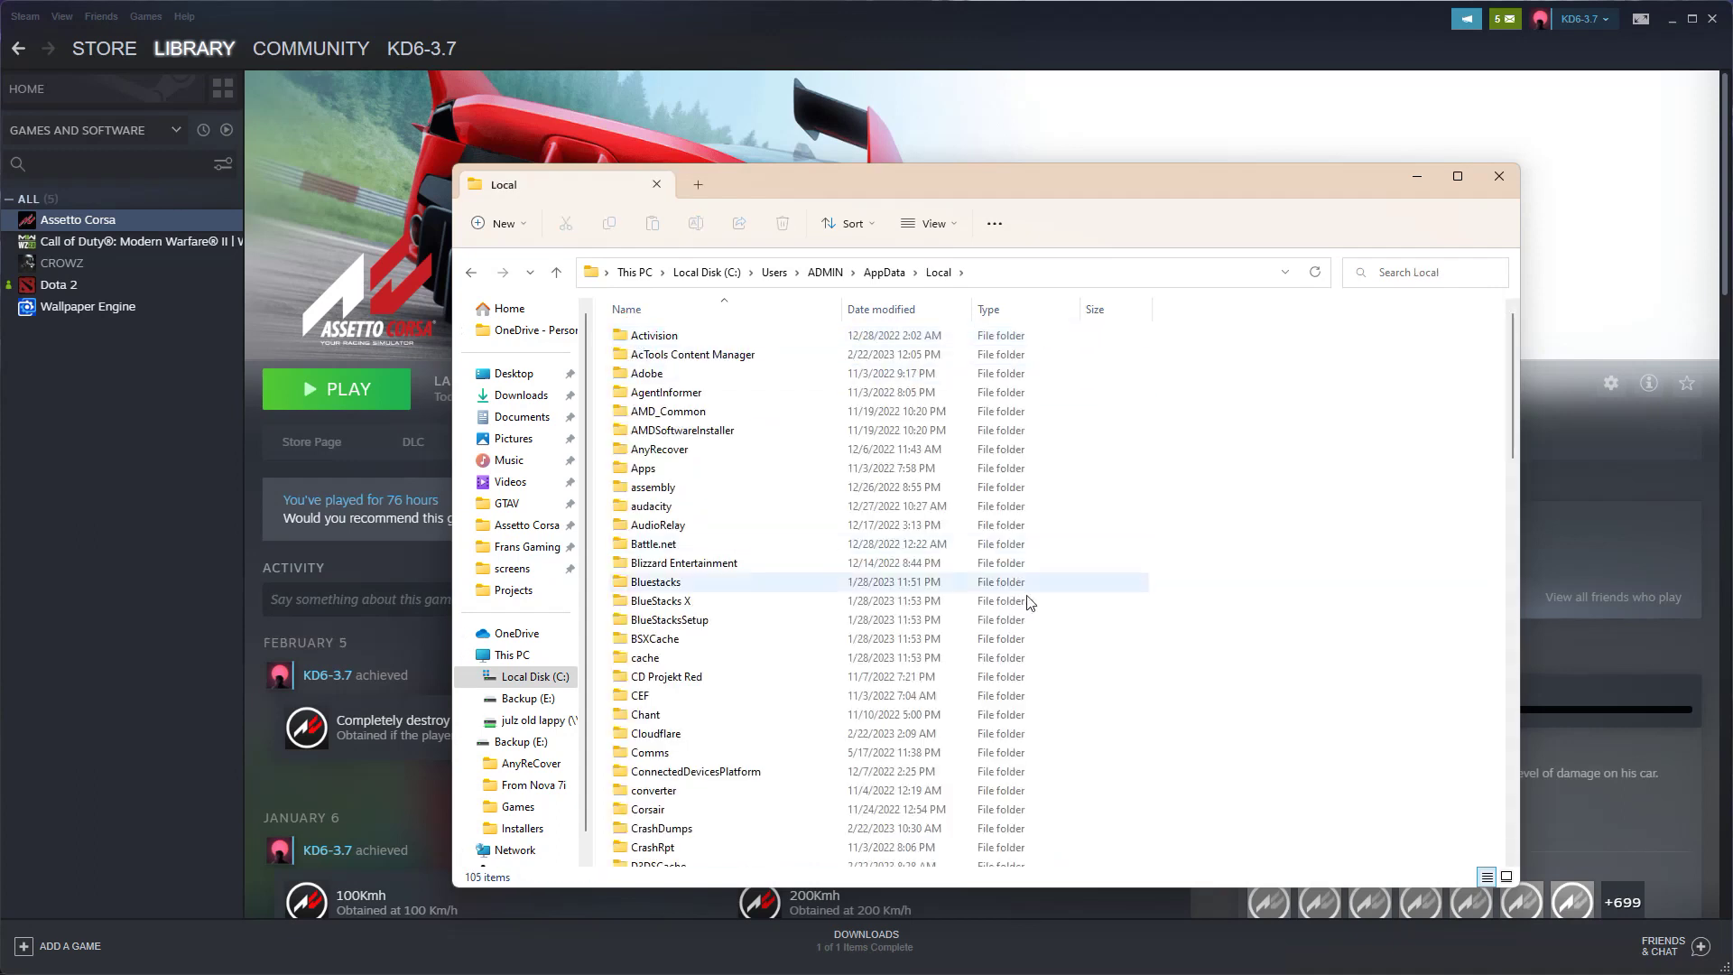
pyautogui.click(693, 361)
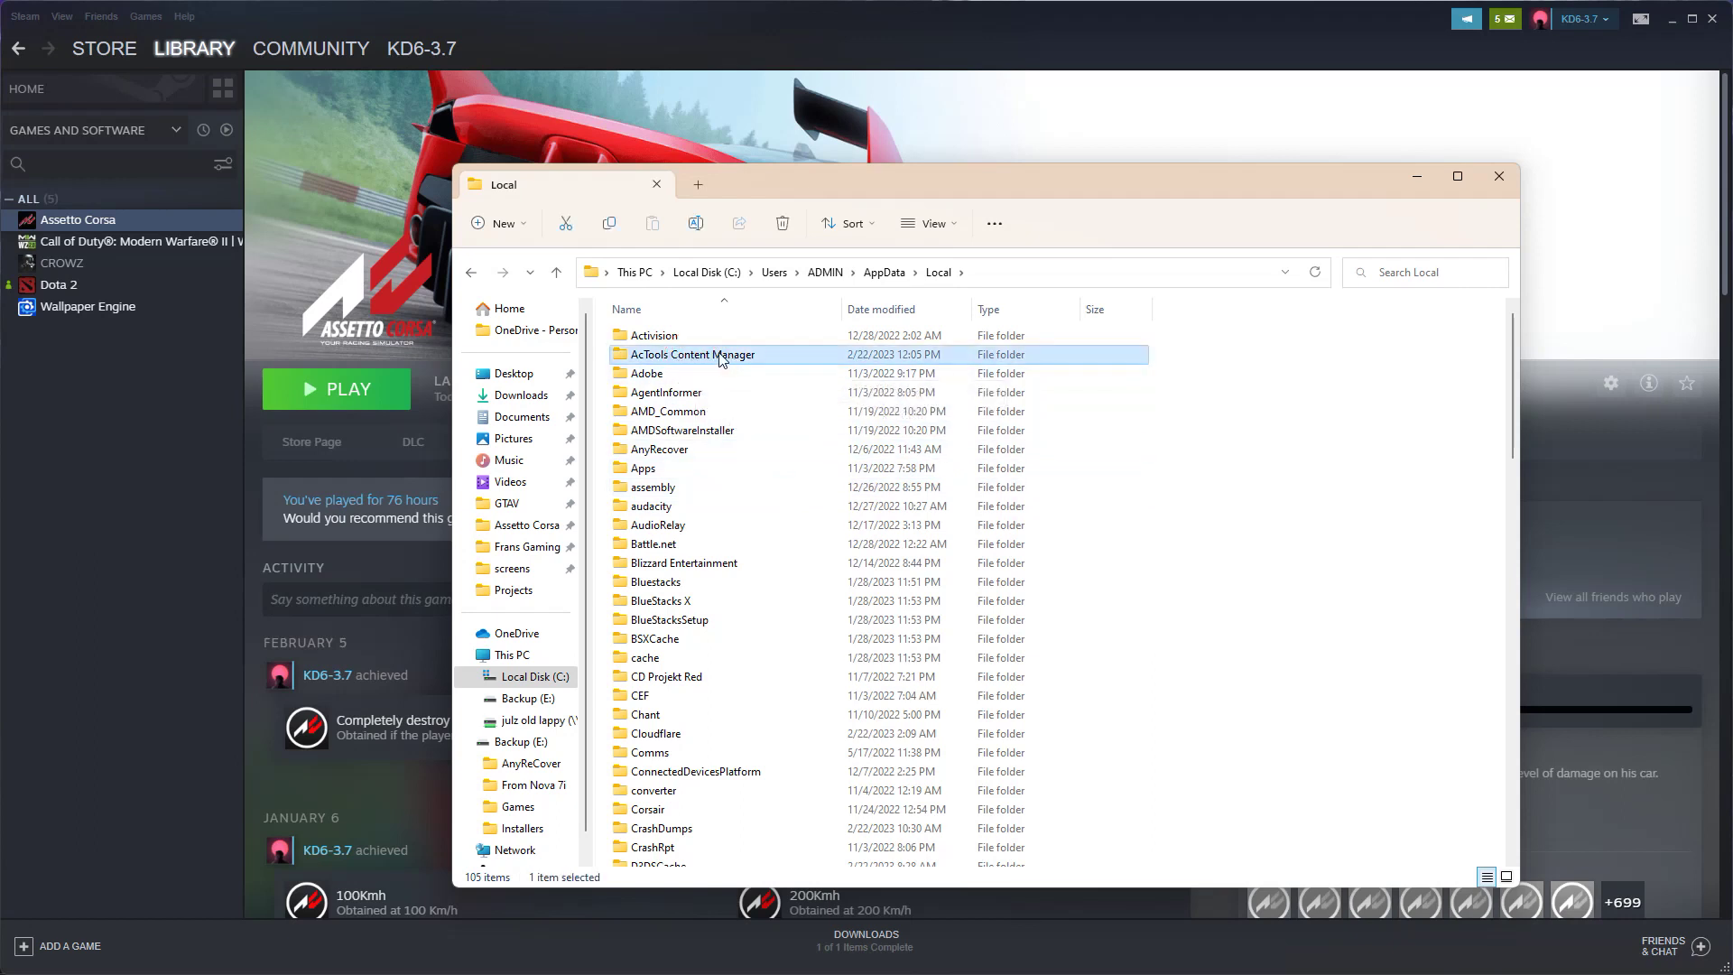
pyautogui.rightClick(725, 361)
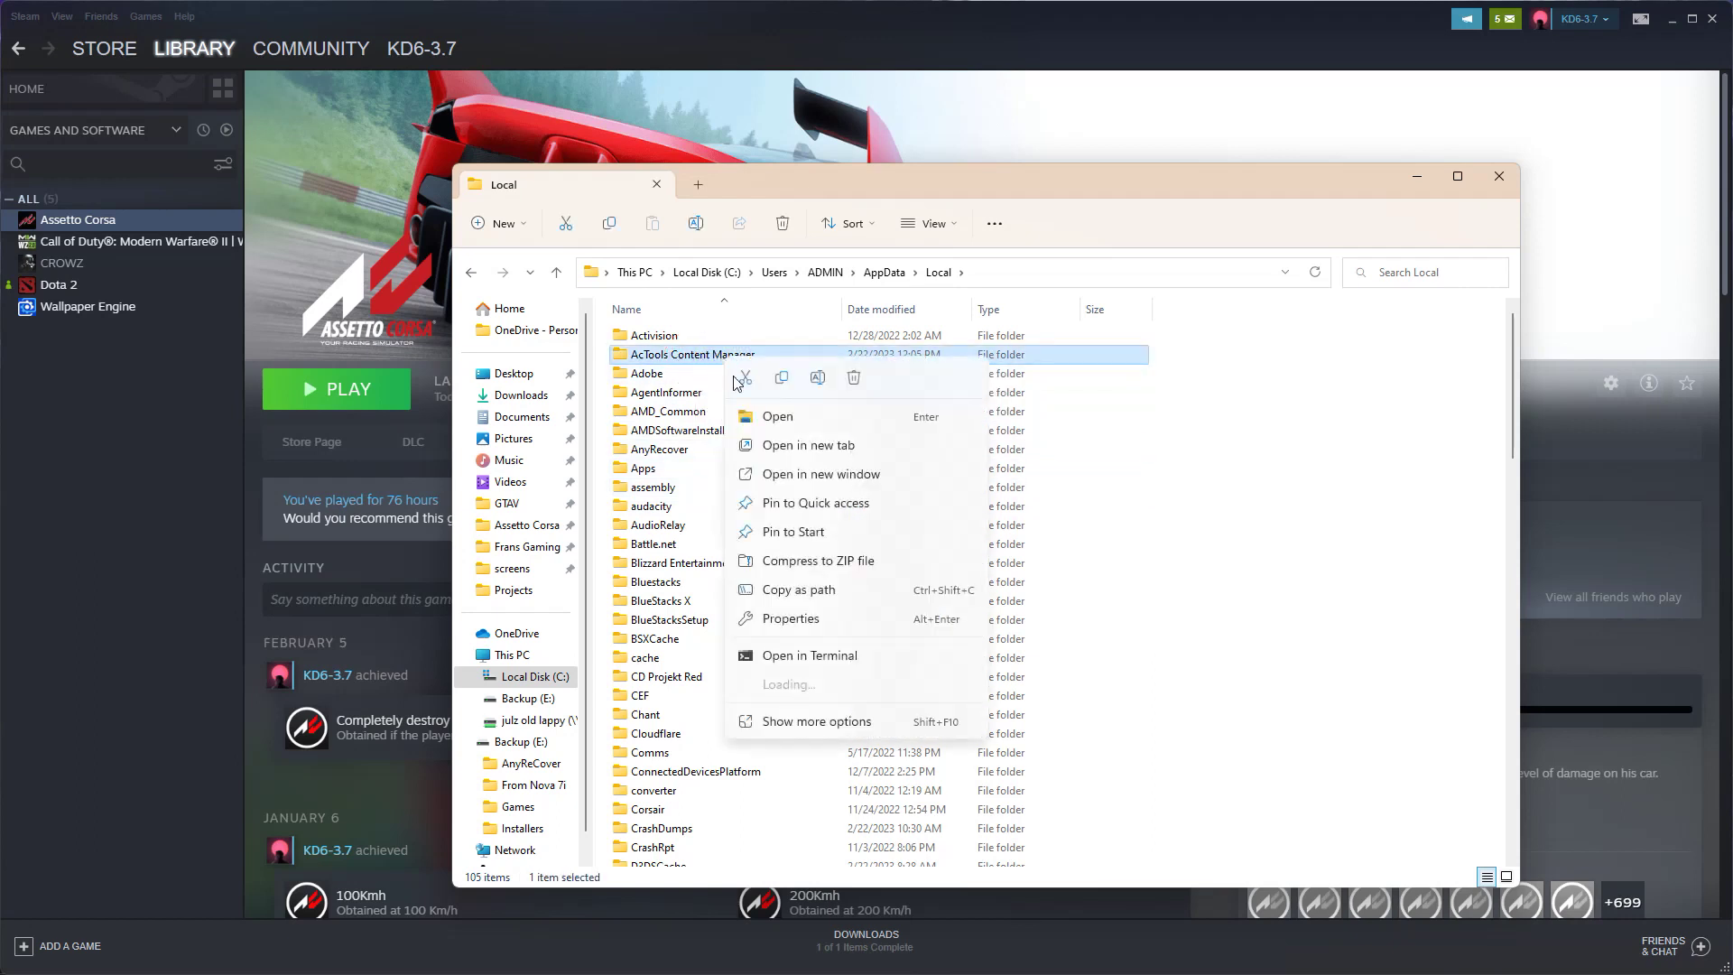
pyautogui.moveTo(792, 705)
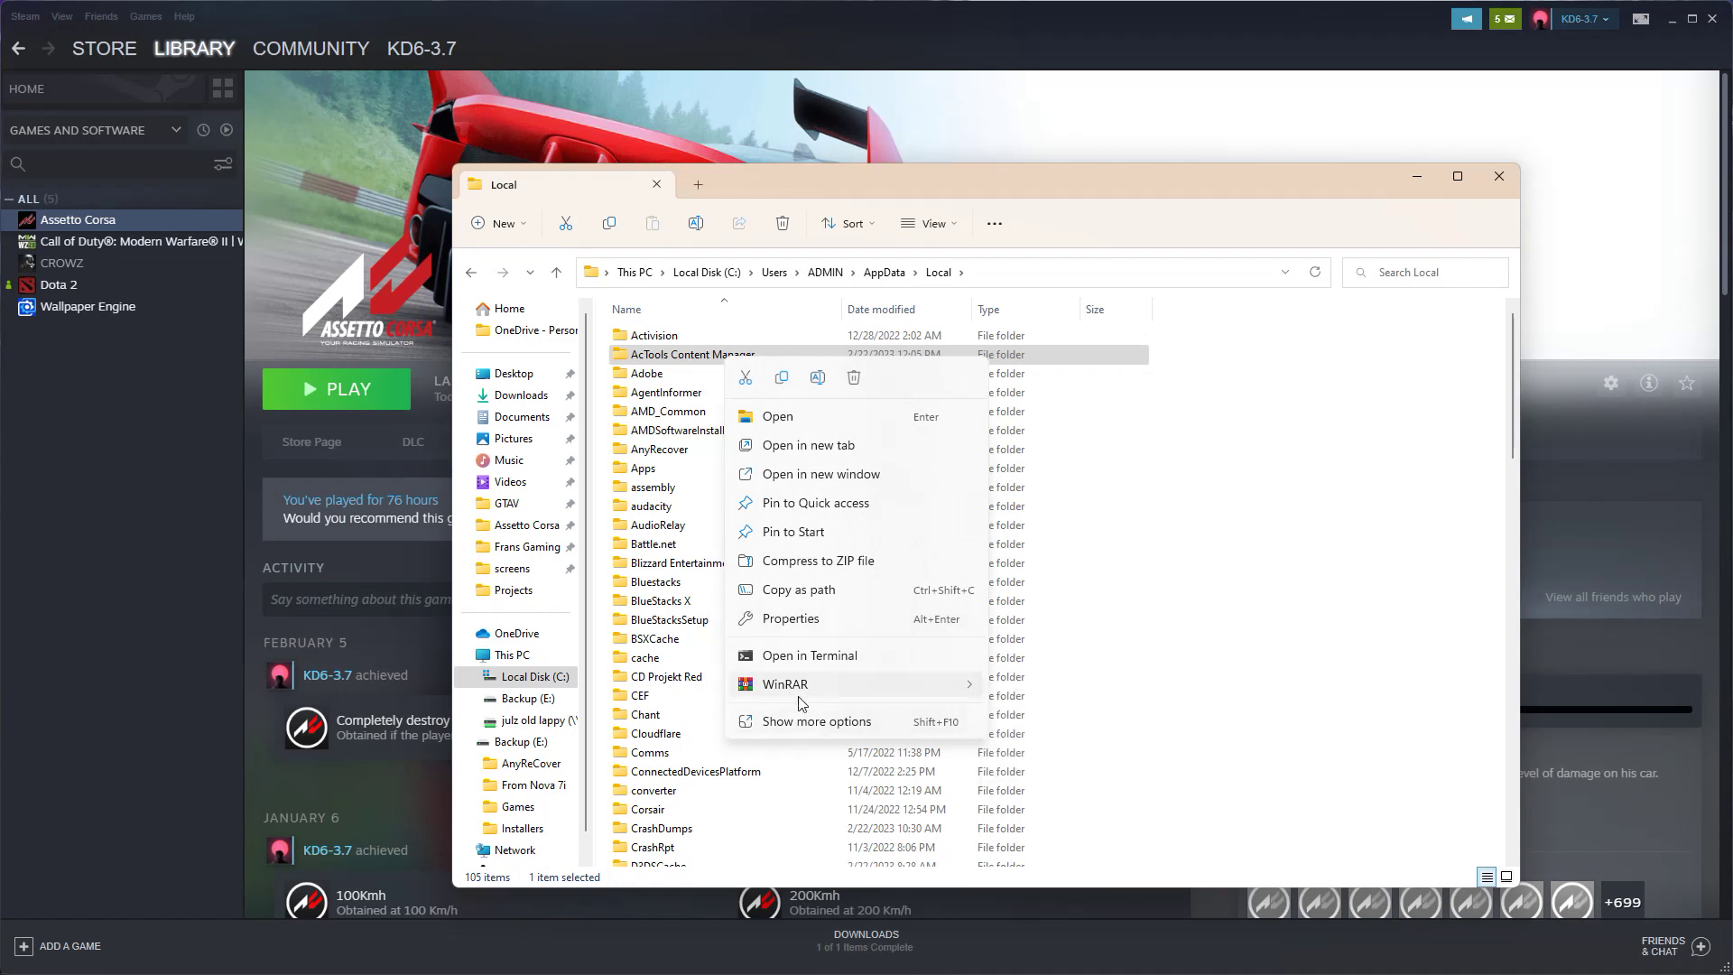
pyautogui.click(798, 721)
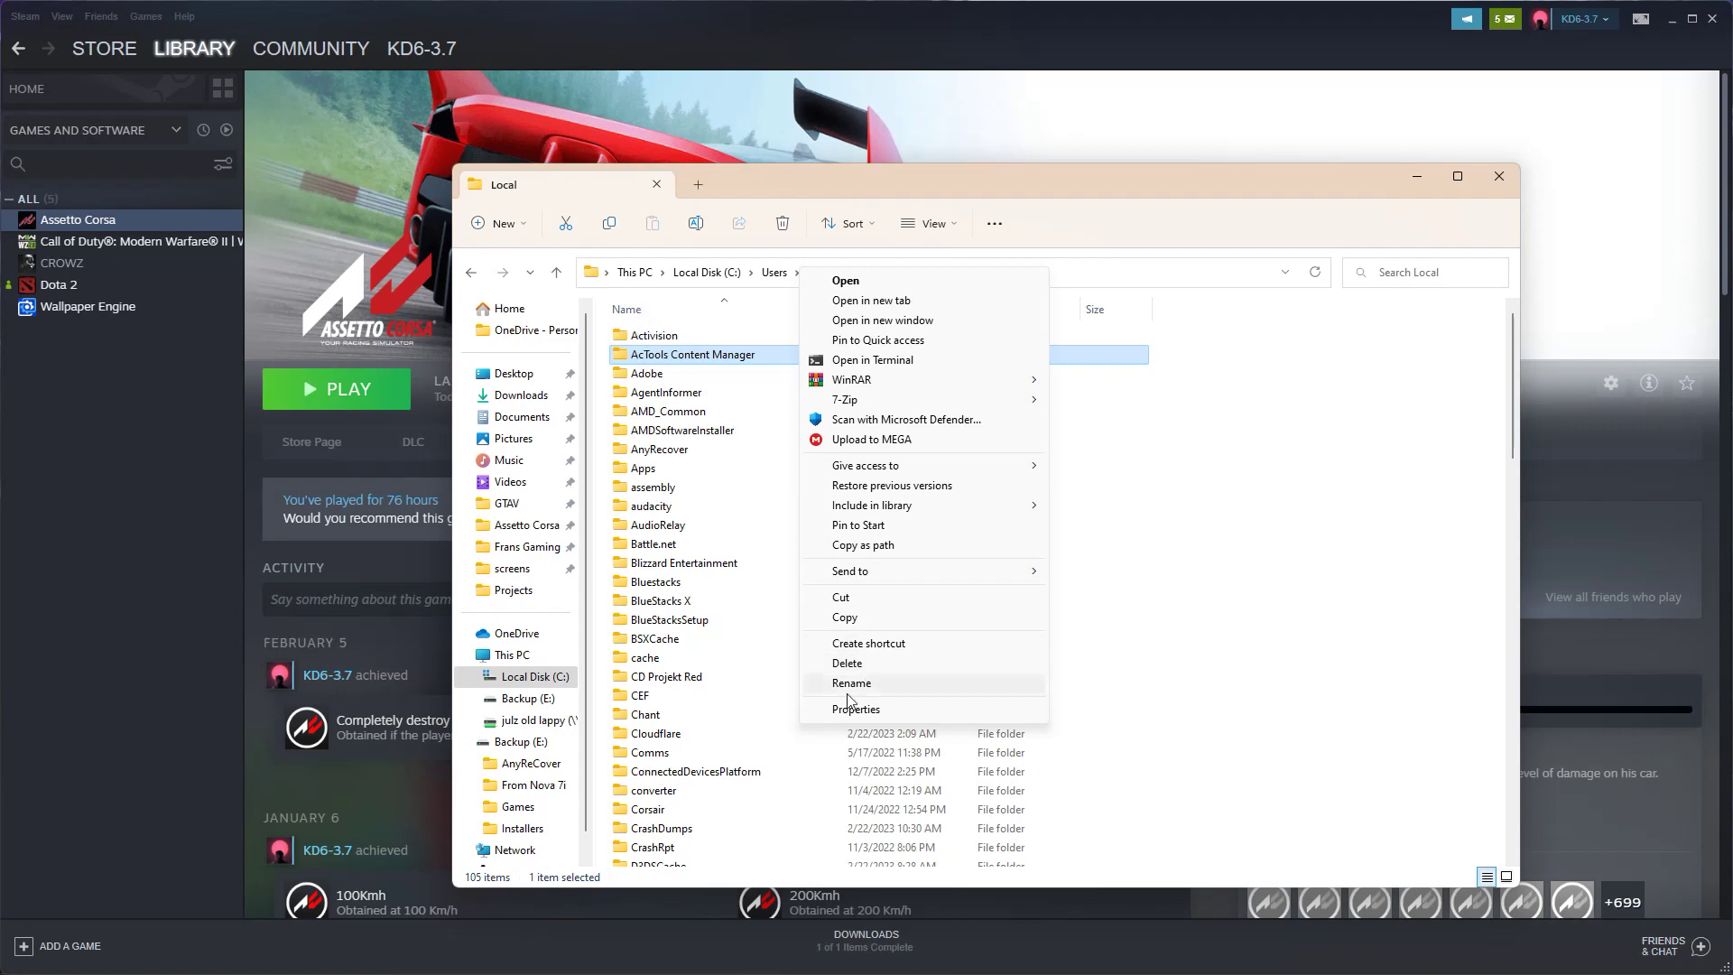
pyautogui.click(858, 666)
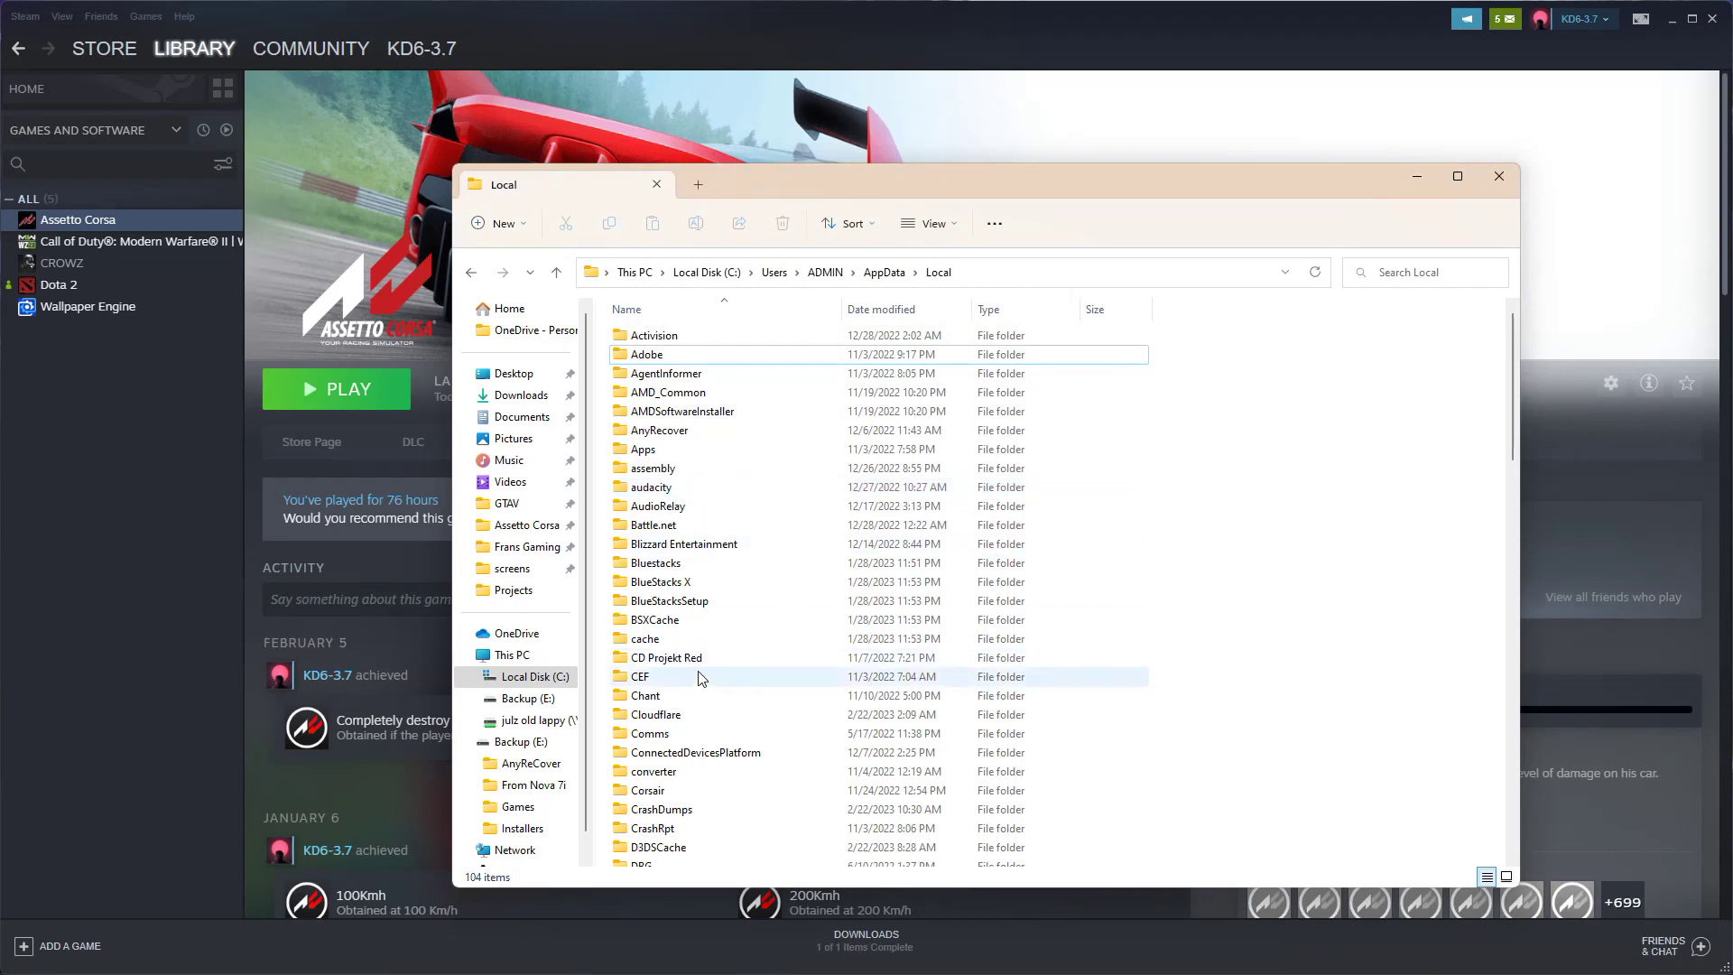
pyautogui.click(1499, 177)
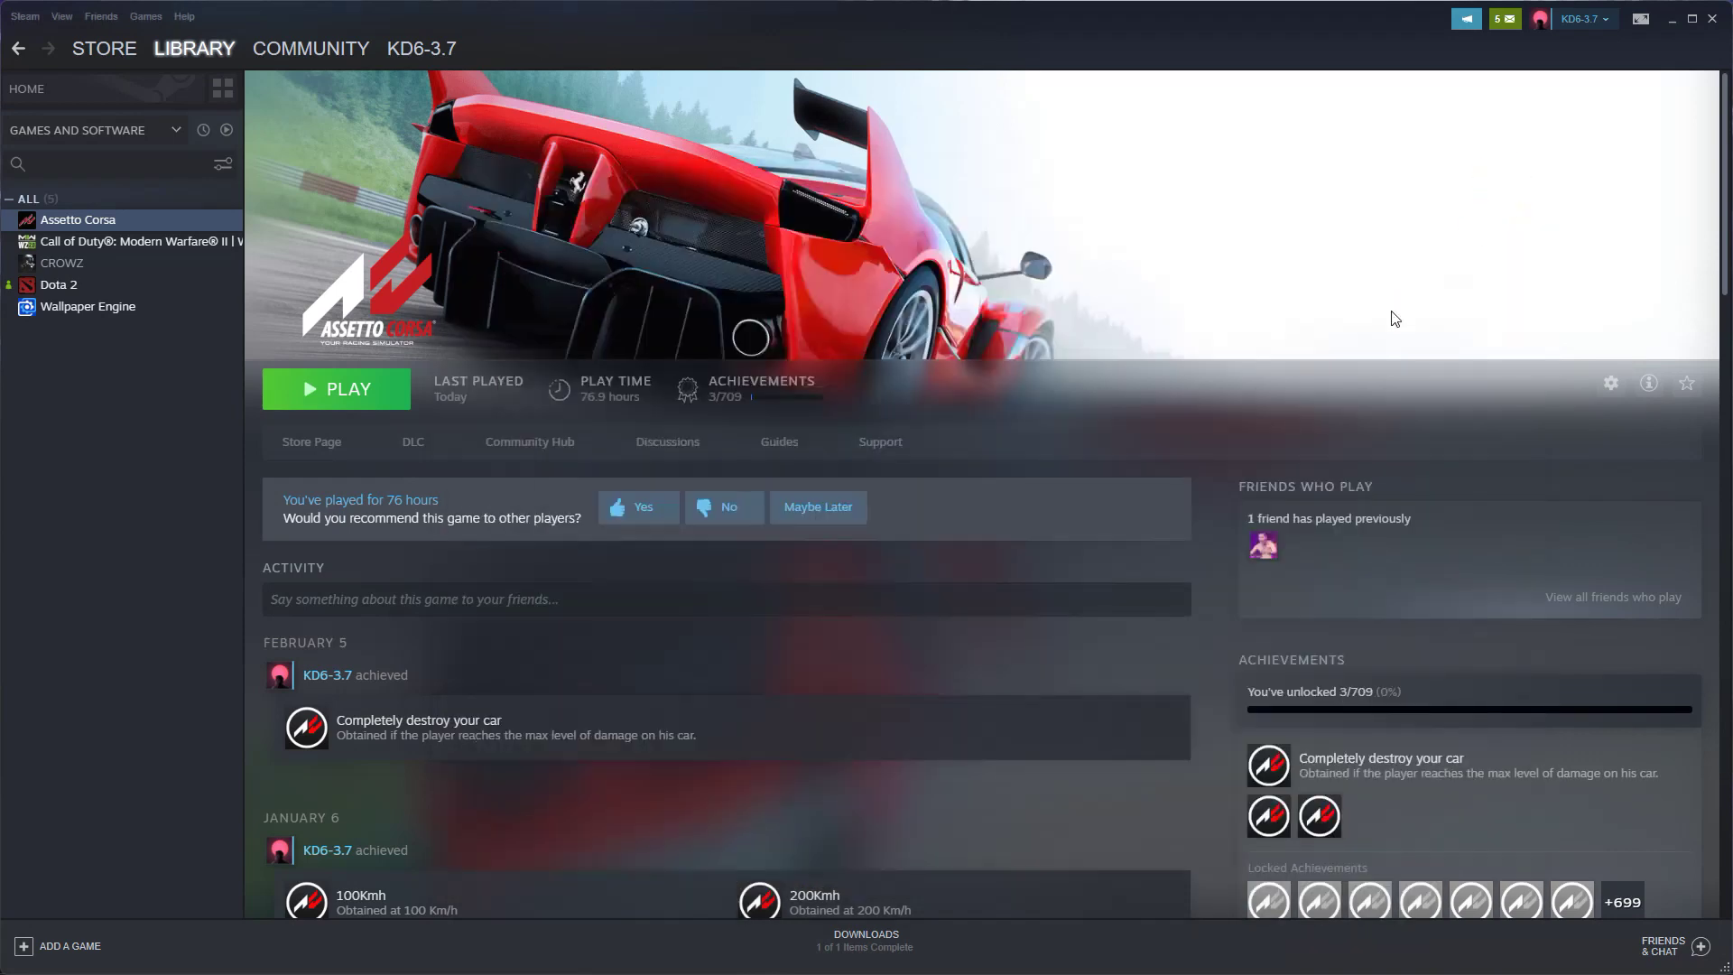
# Search Windows for %temp% and open the Temp folder
pyautogui.press('super')
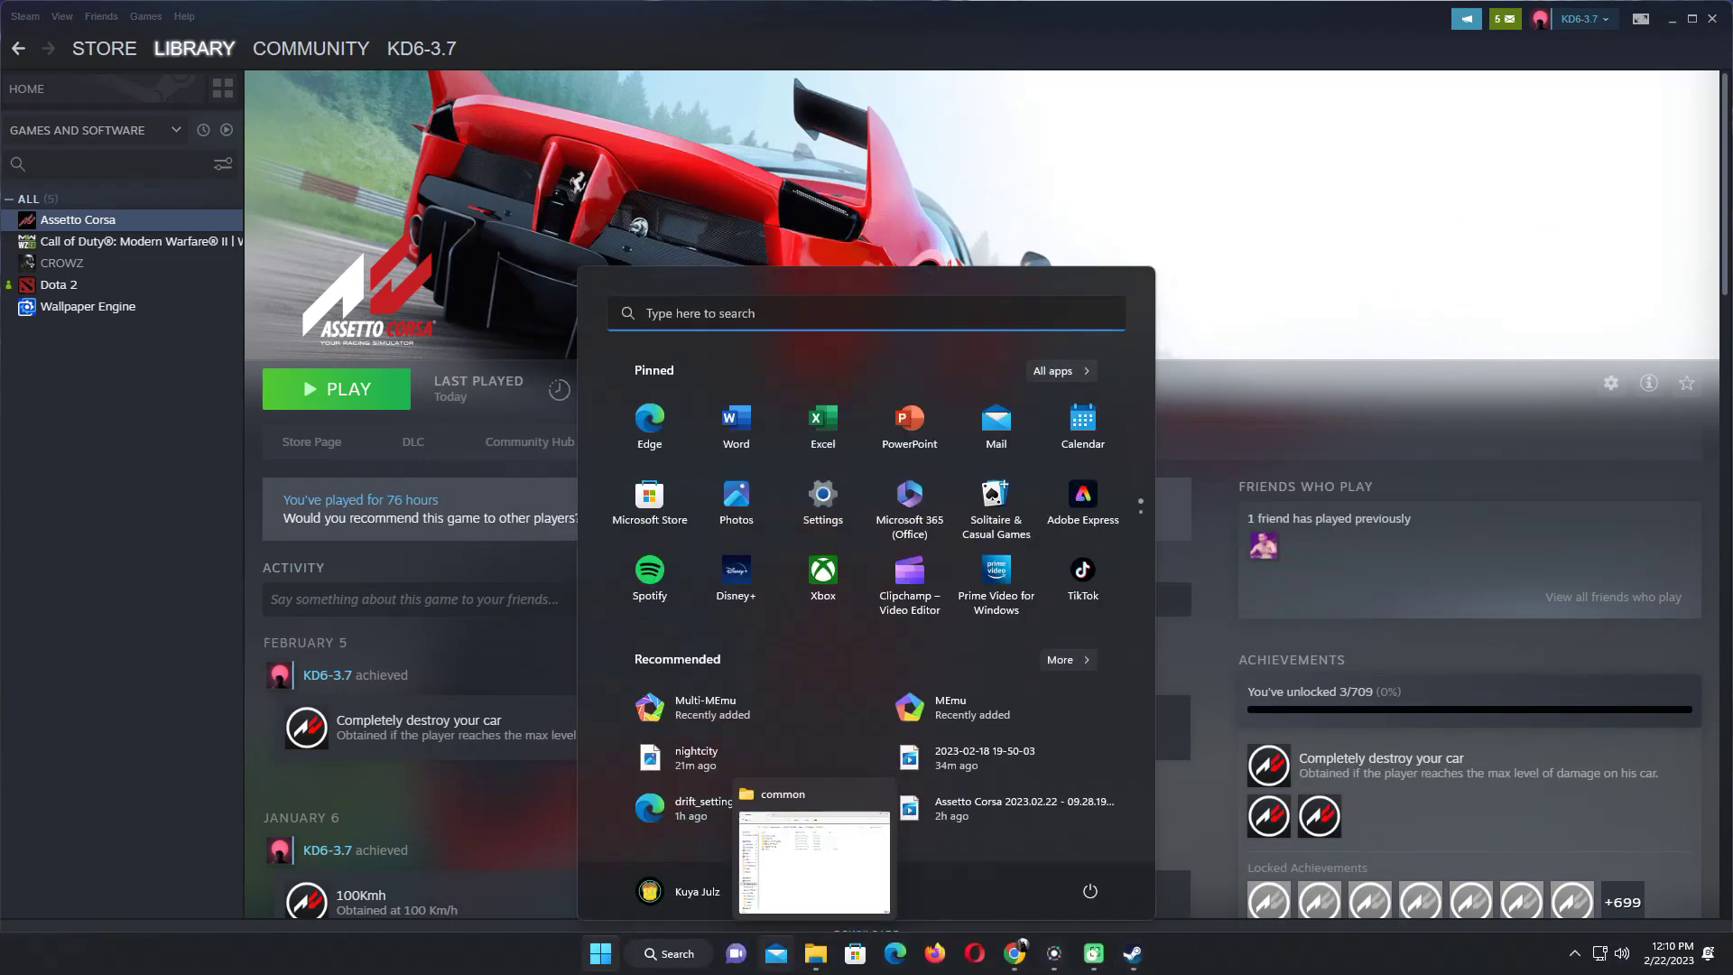
pyautogui.click(677, 955)
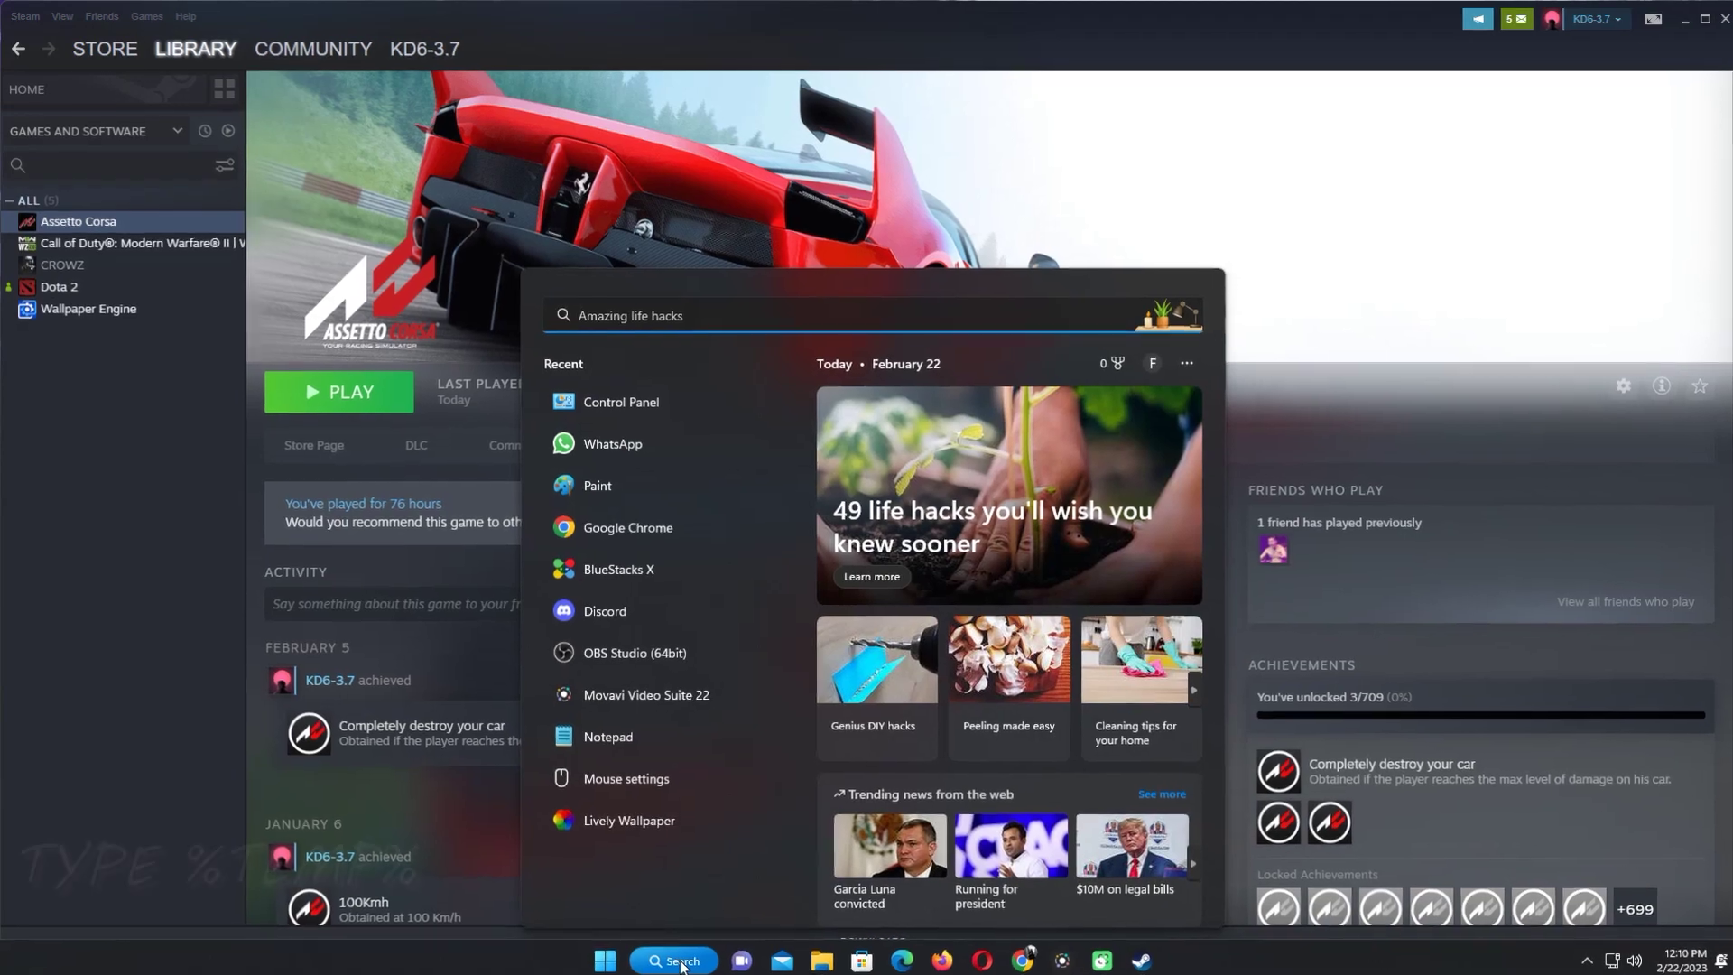
pyautogui.write('%')
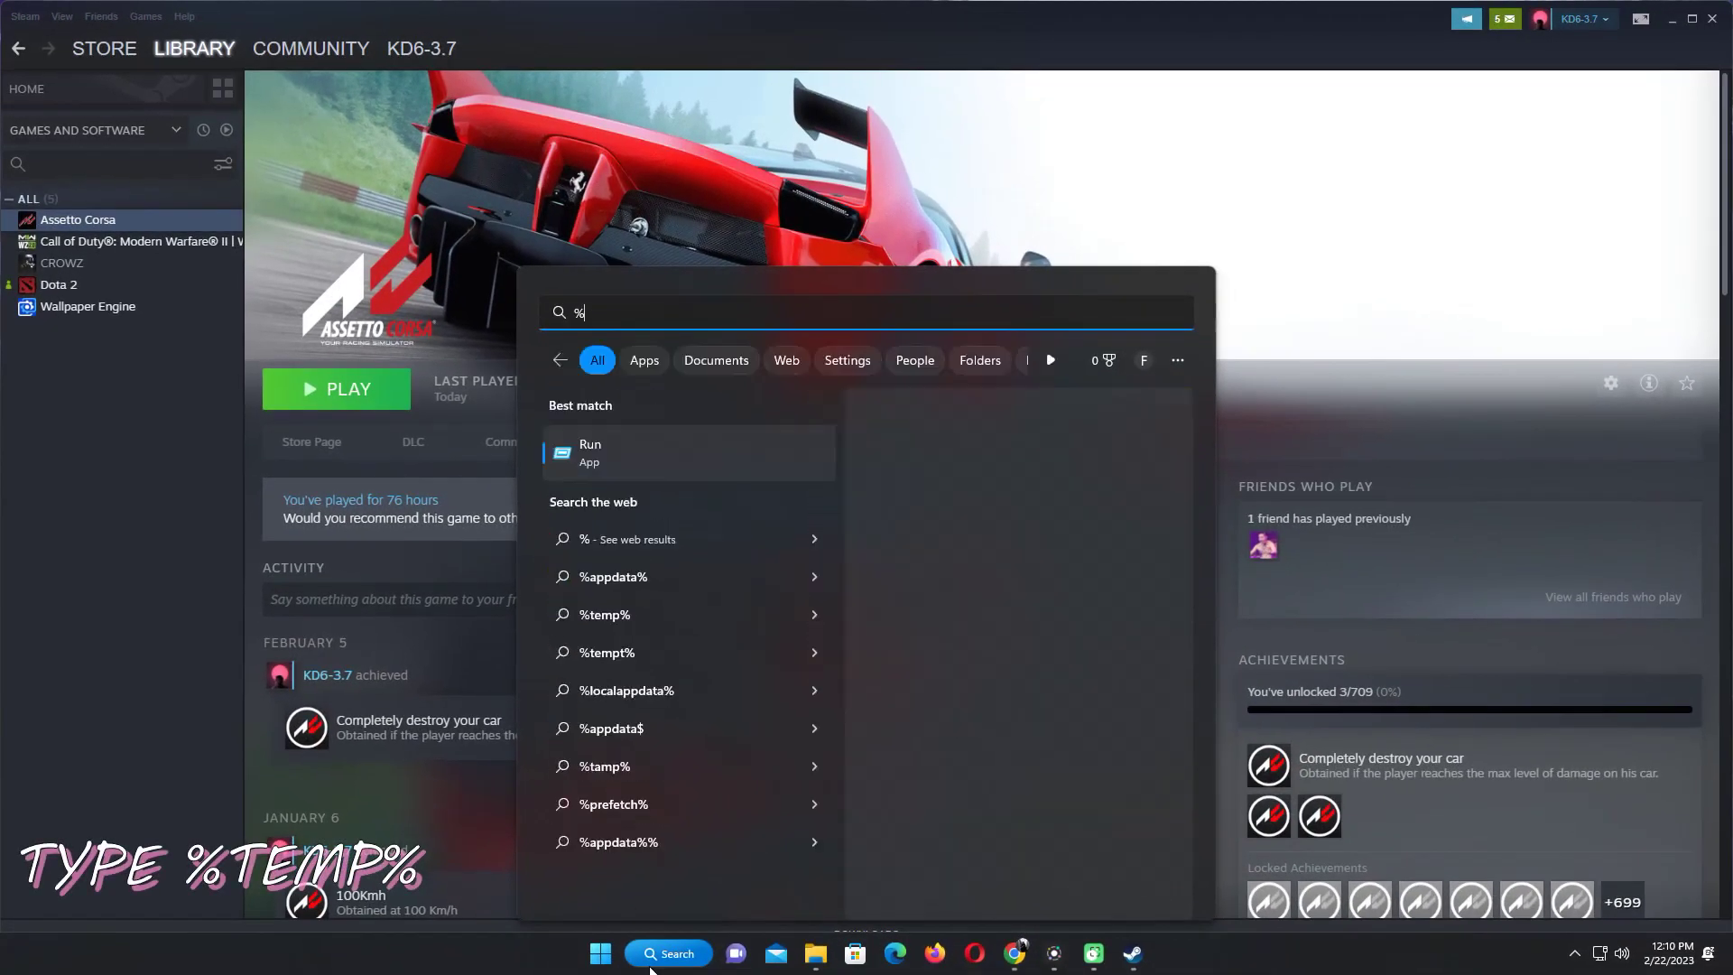
pyautogui.write('temp')
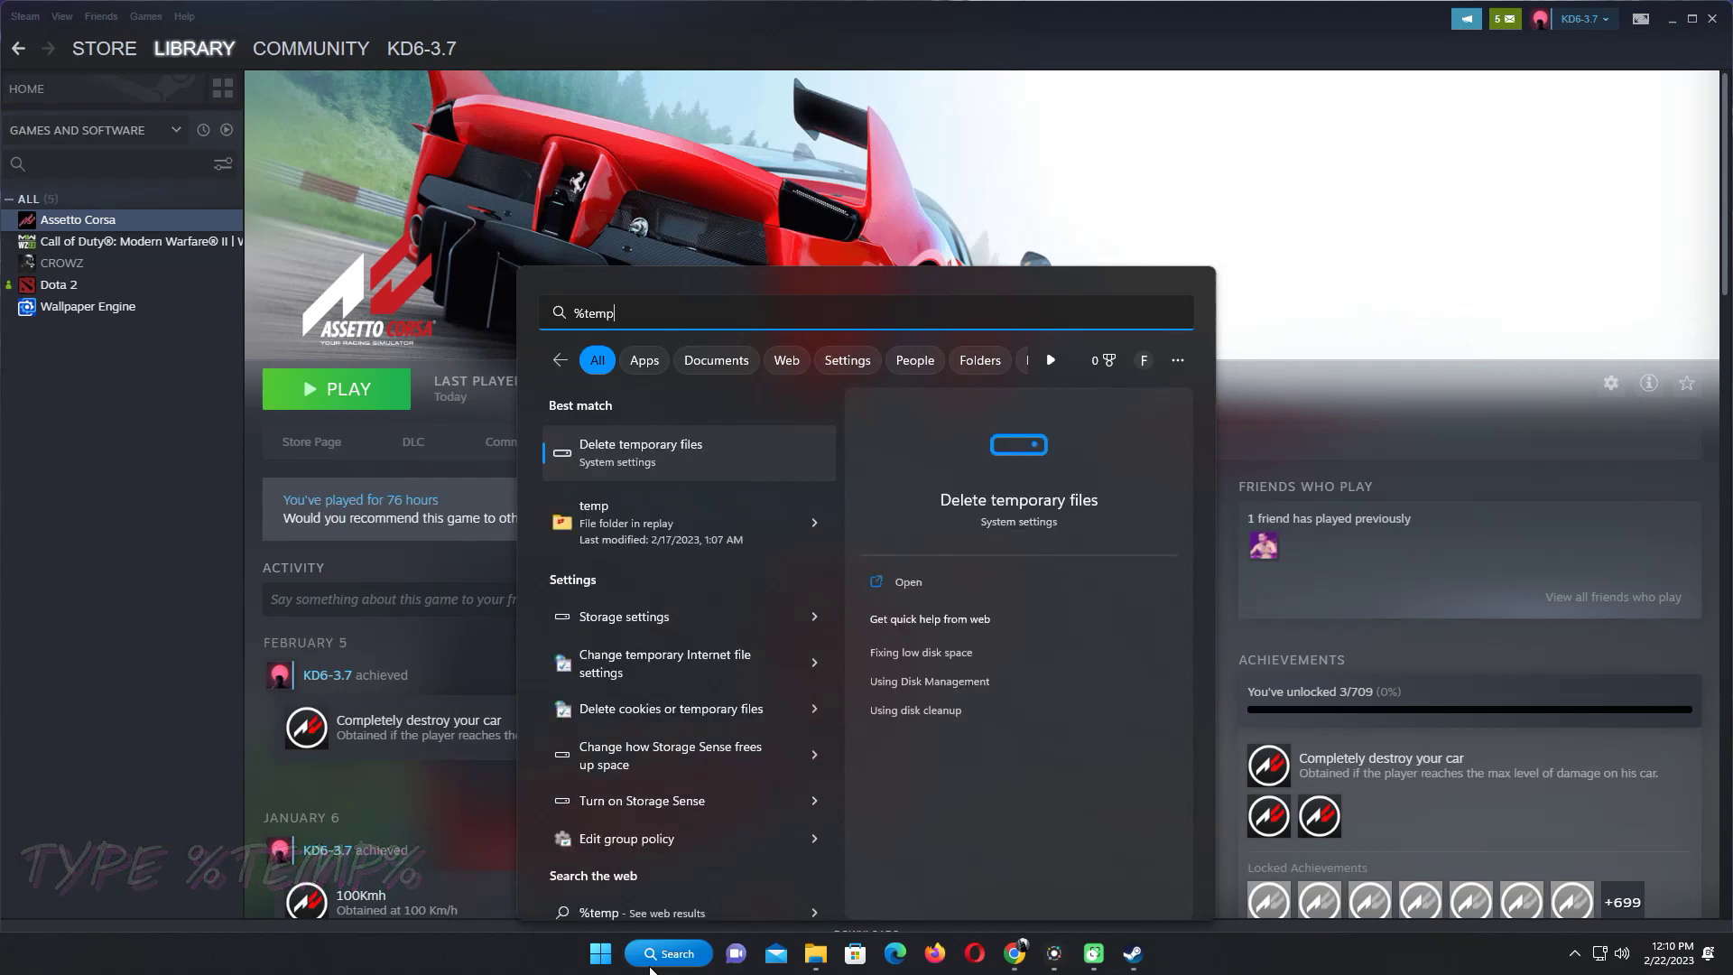
pyautogui.write('%')
pyautogui.press('Return')
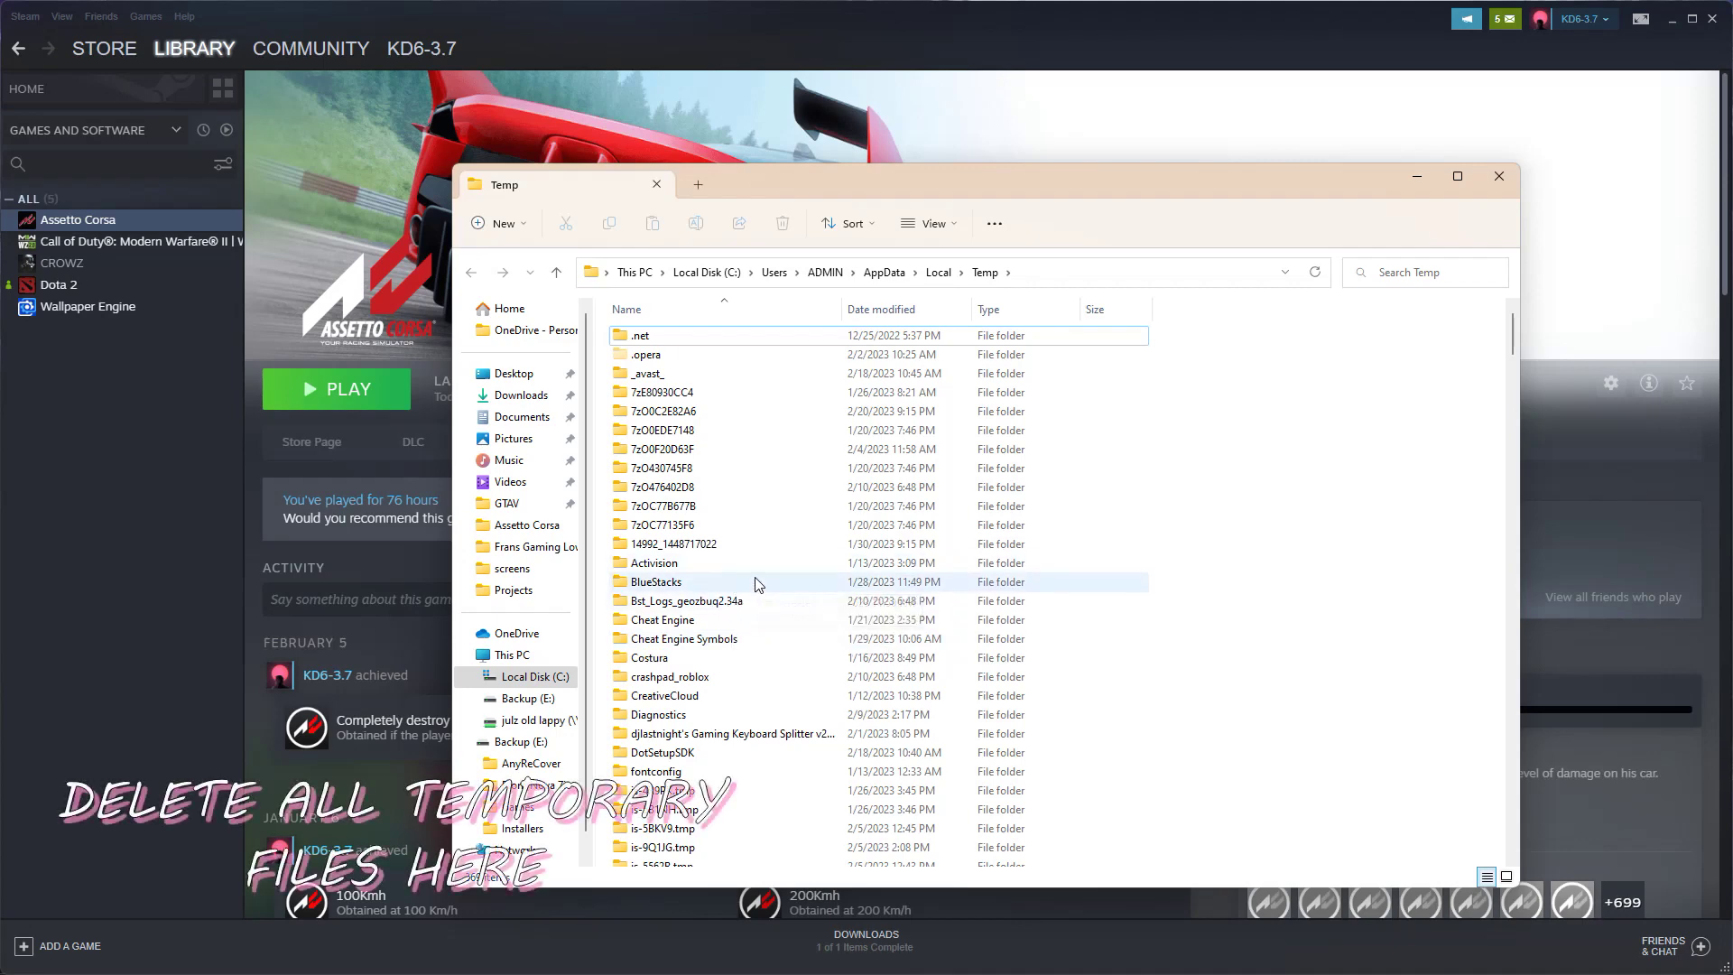
# Select all files and folders in the Temp folder and delete them
pyautogui.scroll(-15, 755, 535)
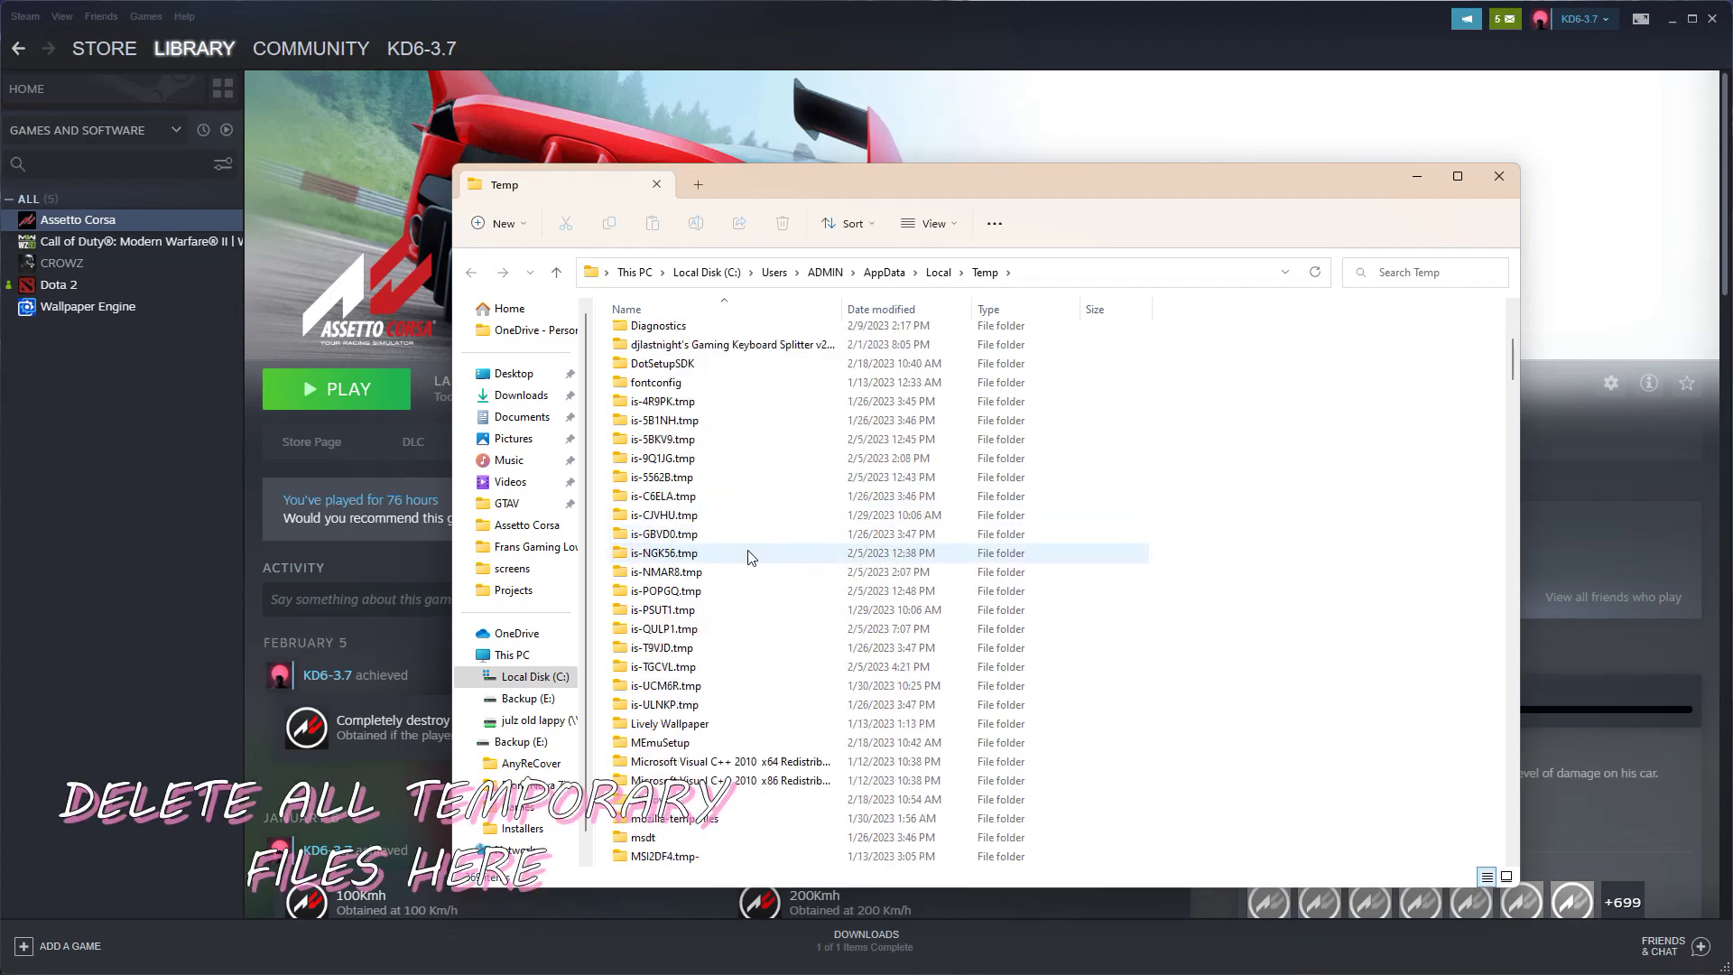
pyautogui.scroll(12, 758, 587)
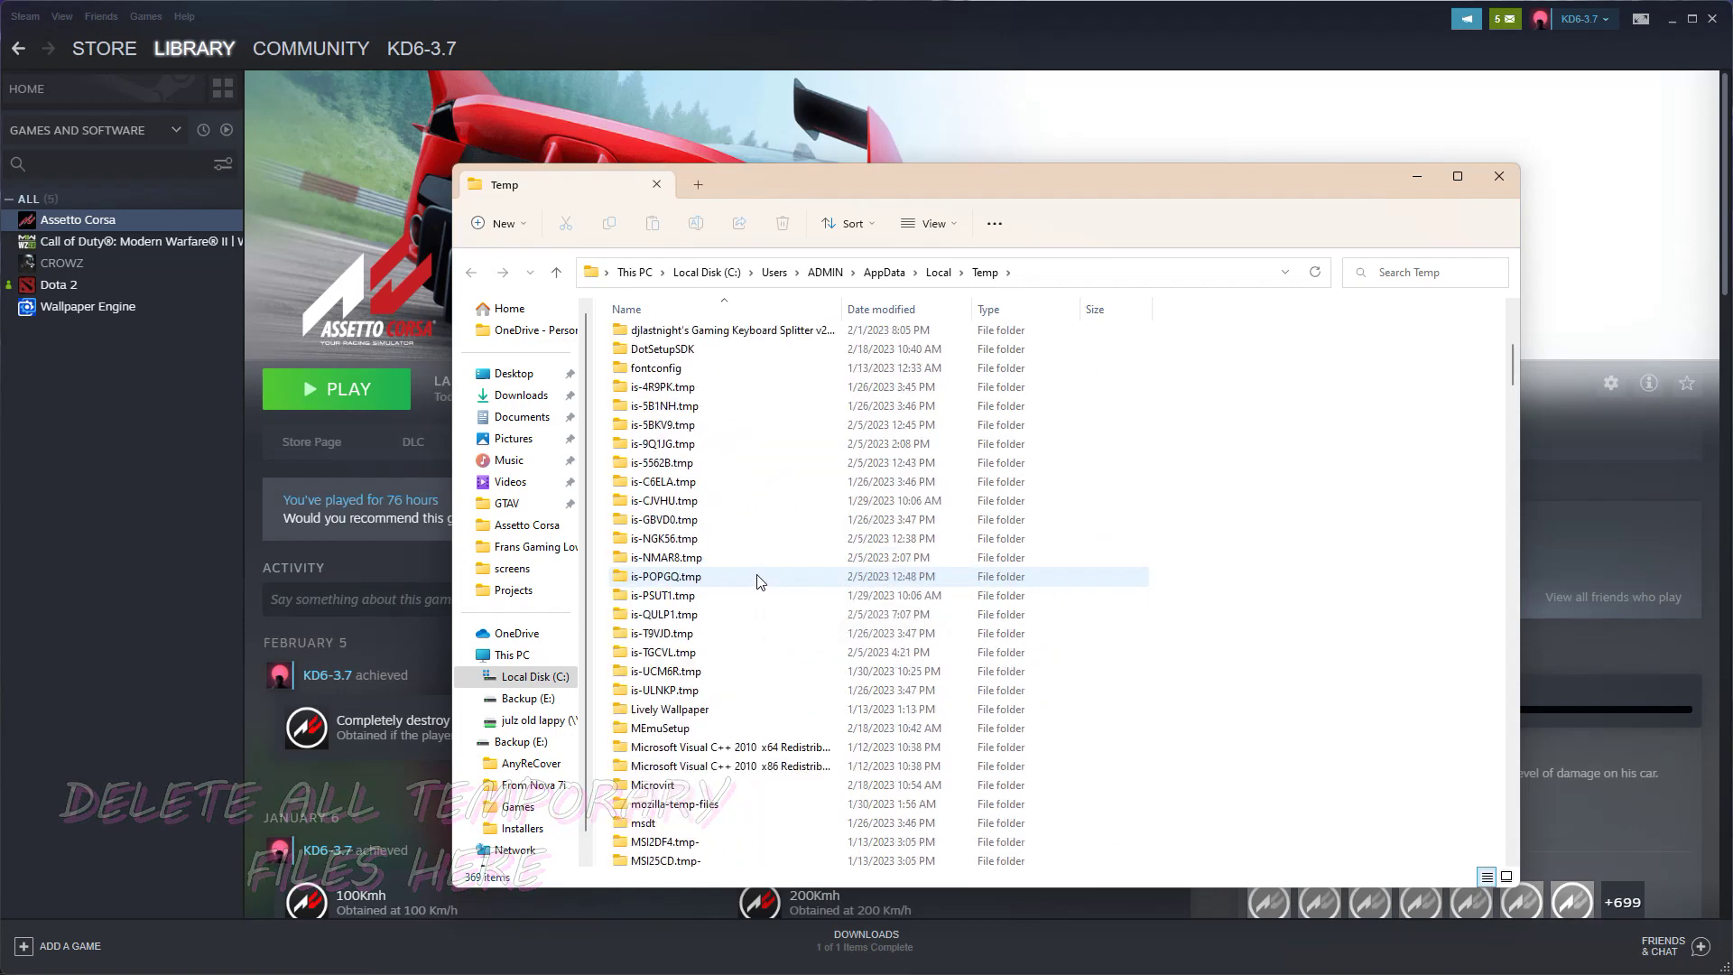
pyautogui.scroll(1, 756, 576)
pyautogui.click(677, 484)
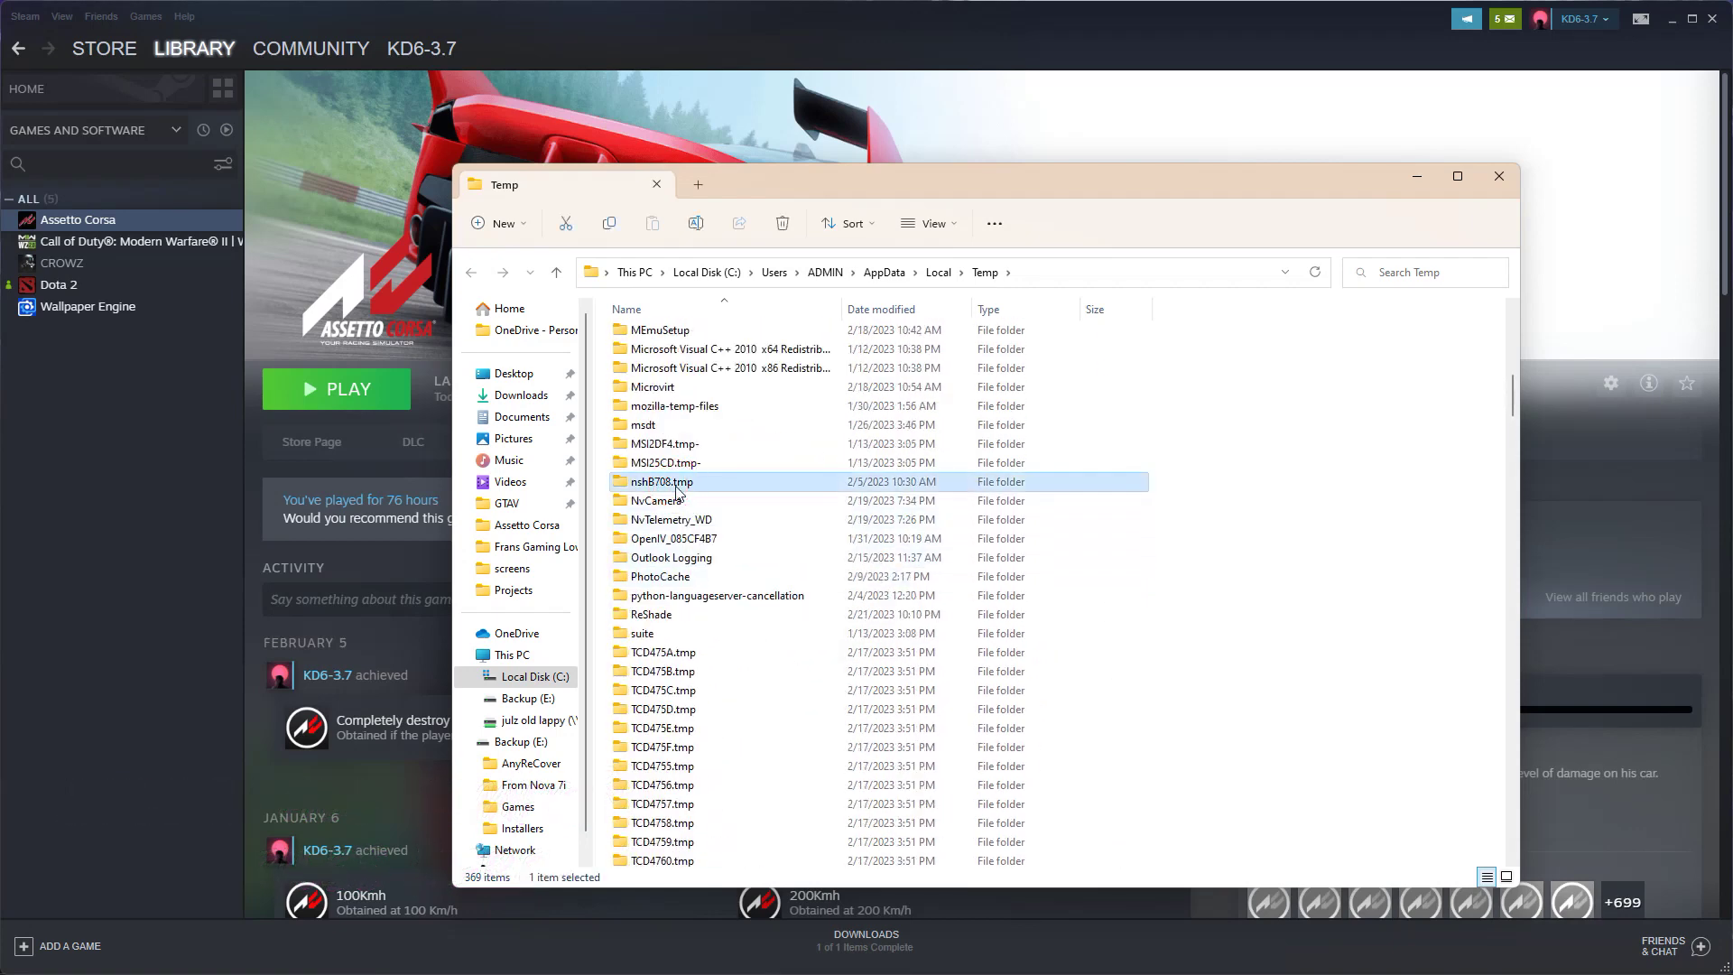
pyautogui.hotkey('ctrl', 'a')
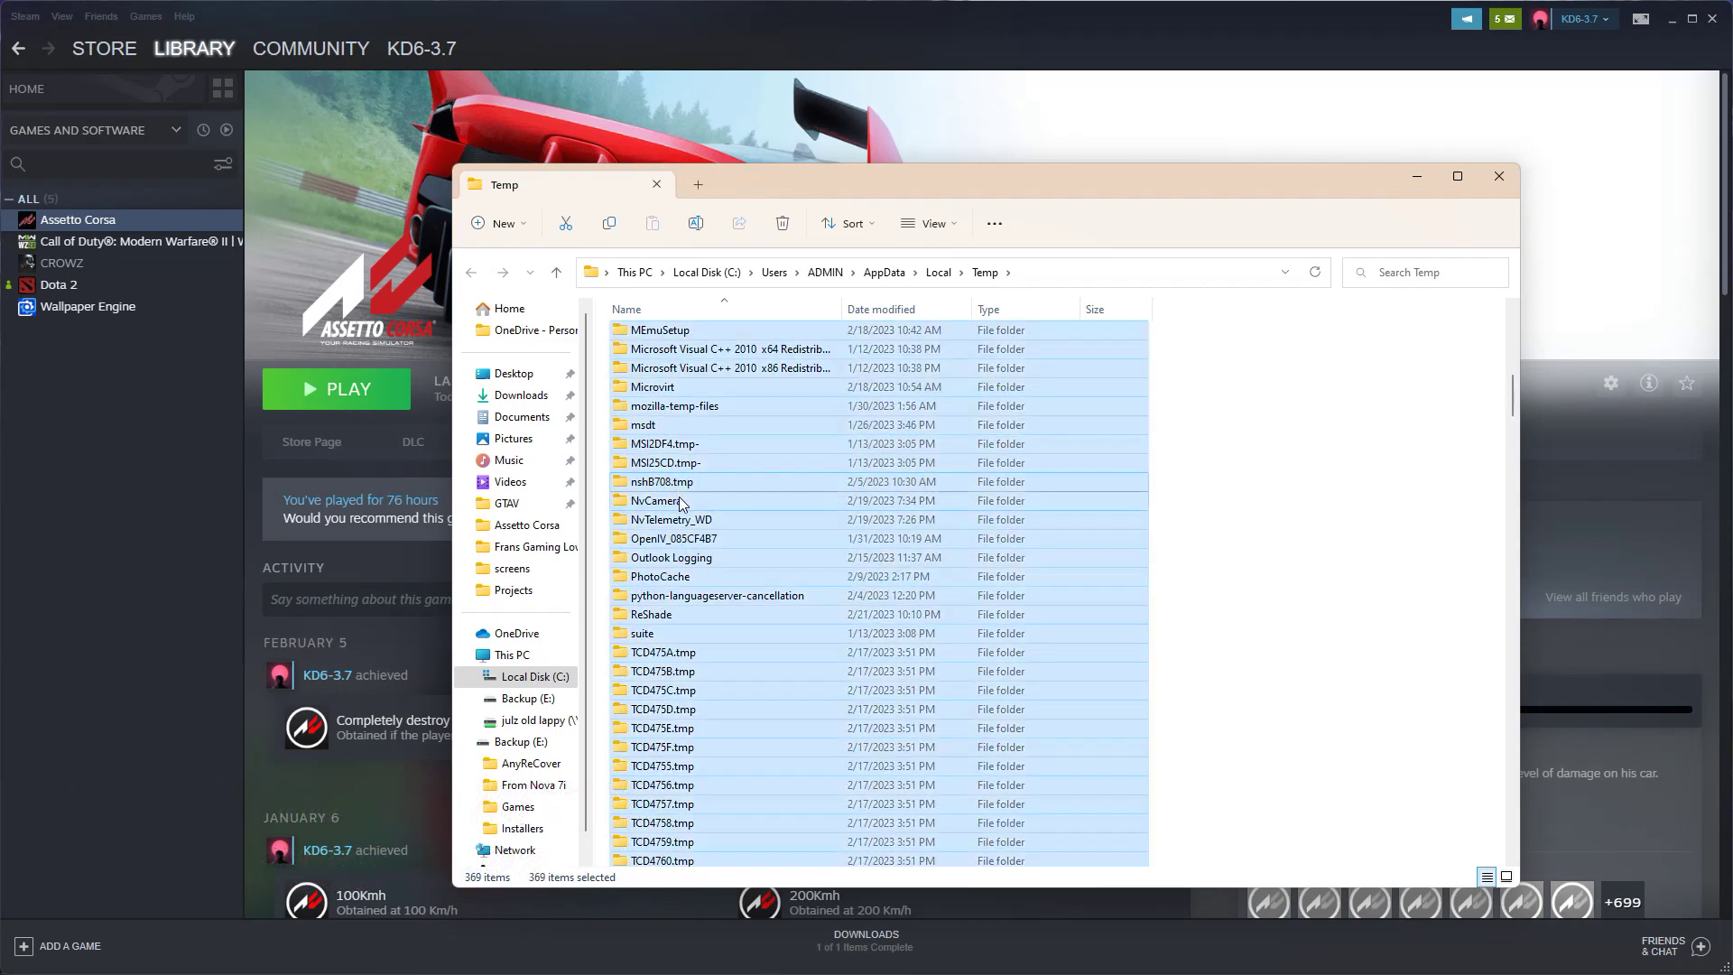
pyautogui.rightClick(742, 459)
pyautogui.click(830, 710)
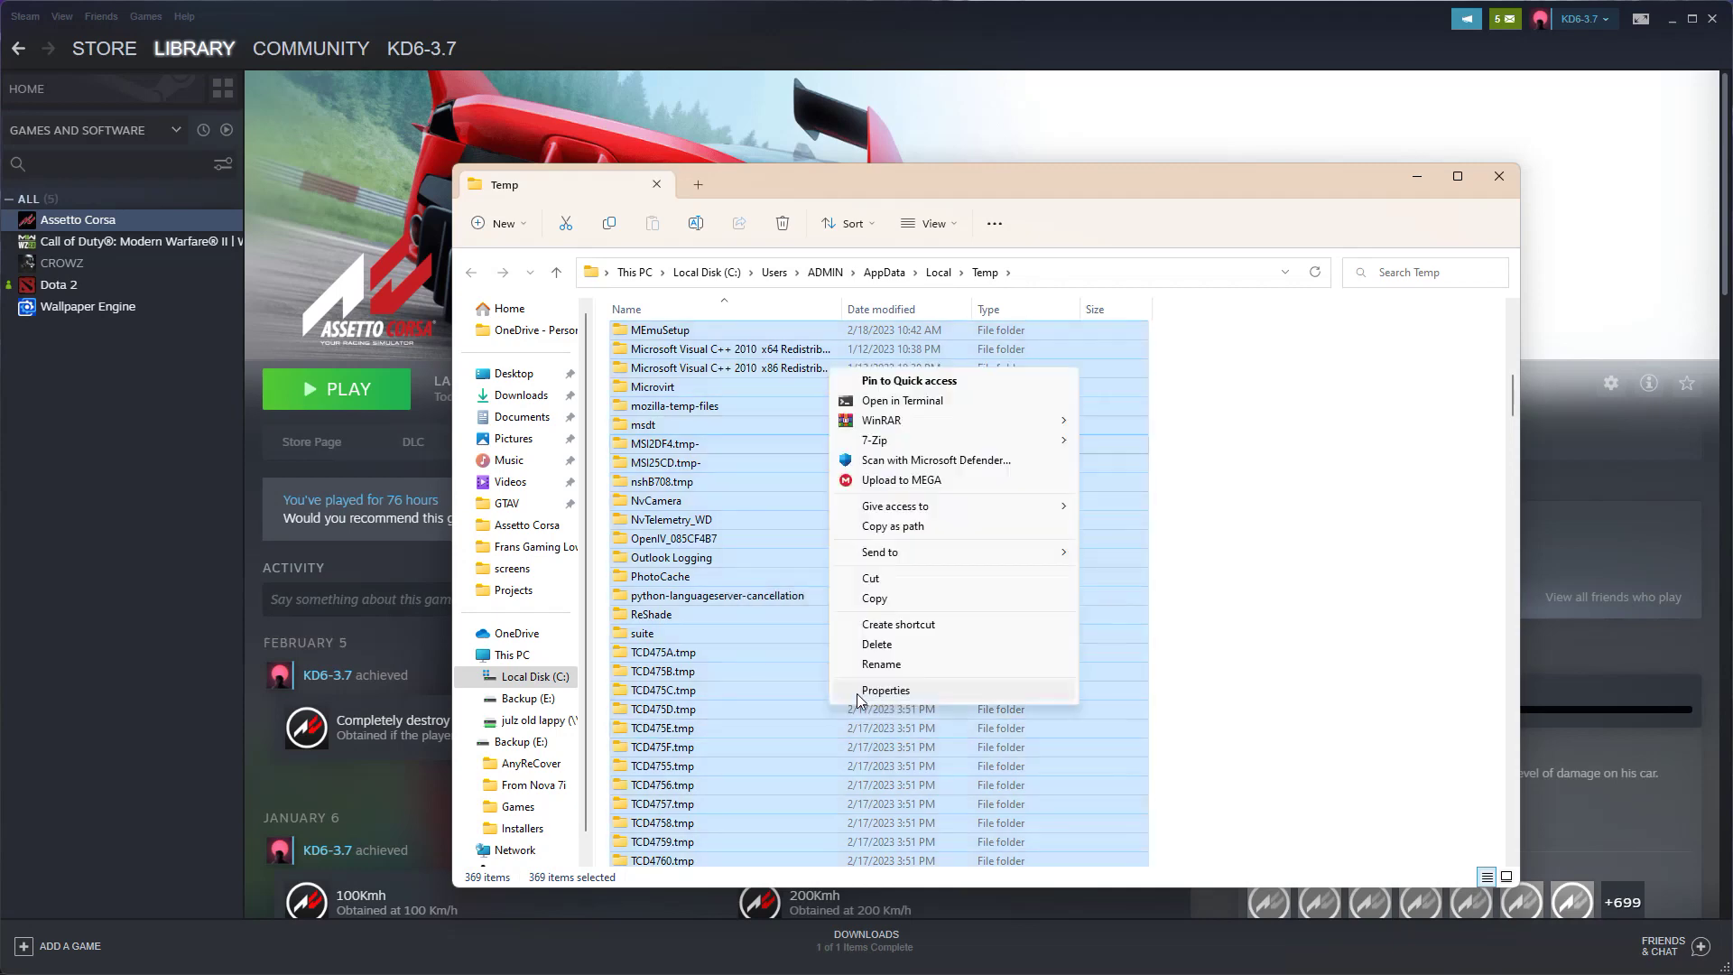
pyautogui.click(878, 644)
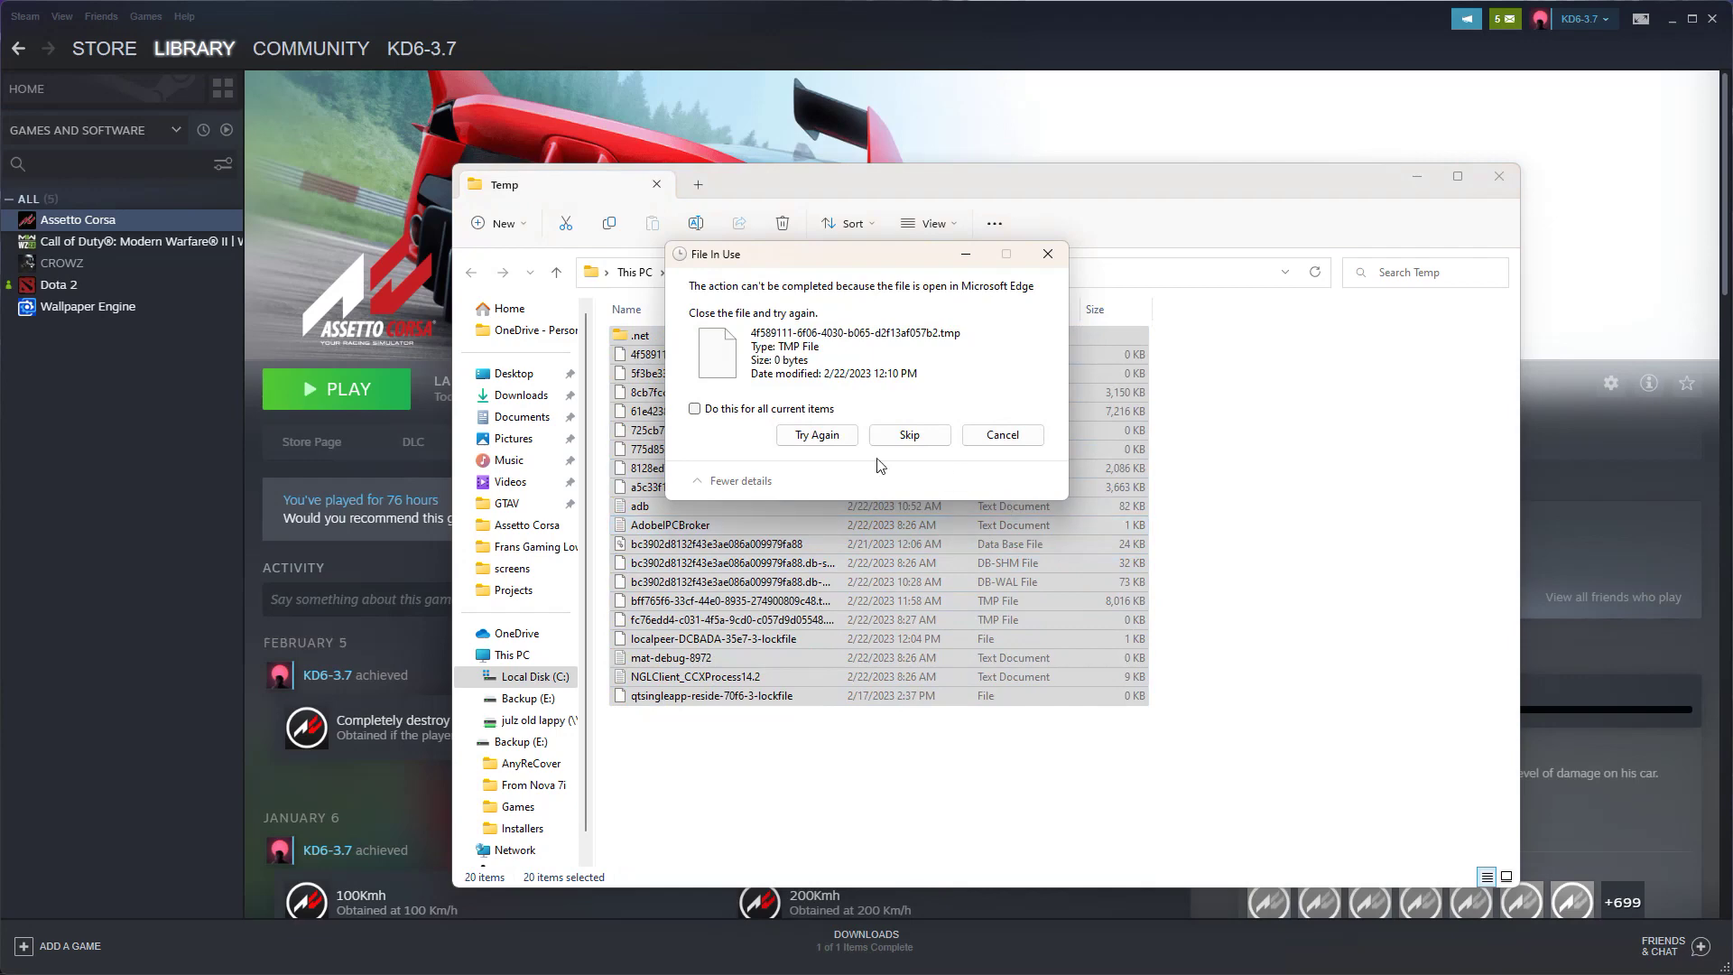
# Skip the files and the .net folder that are in use, and close the deletion progress dialog
pyautogui.click(910, 442)
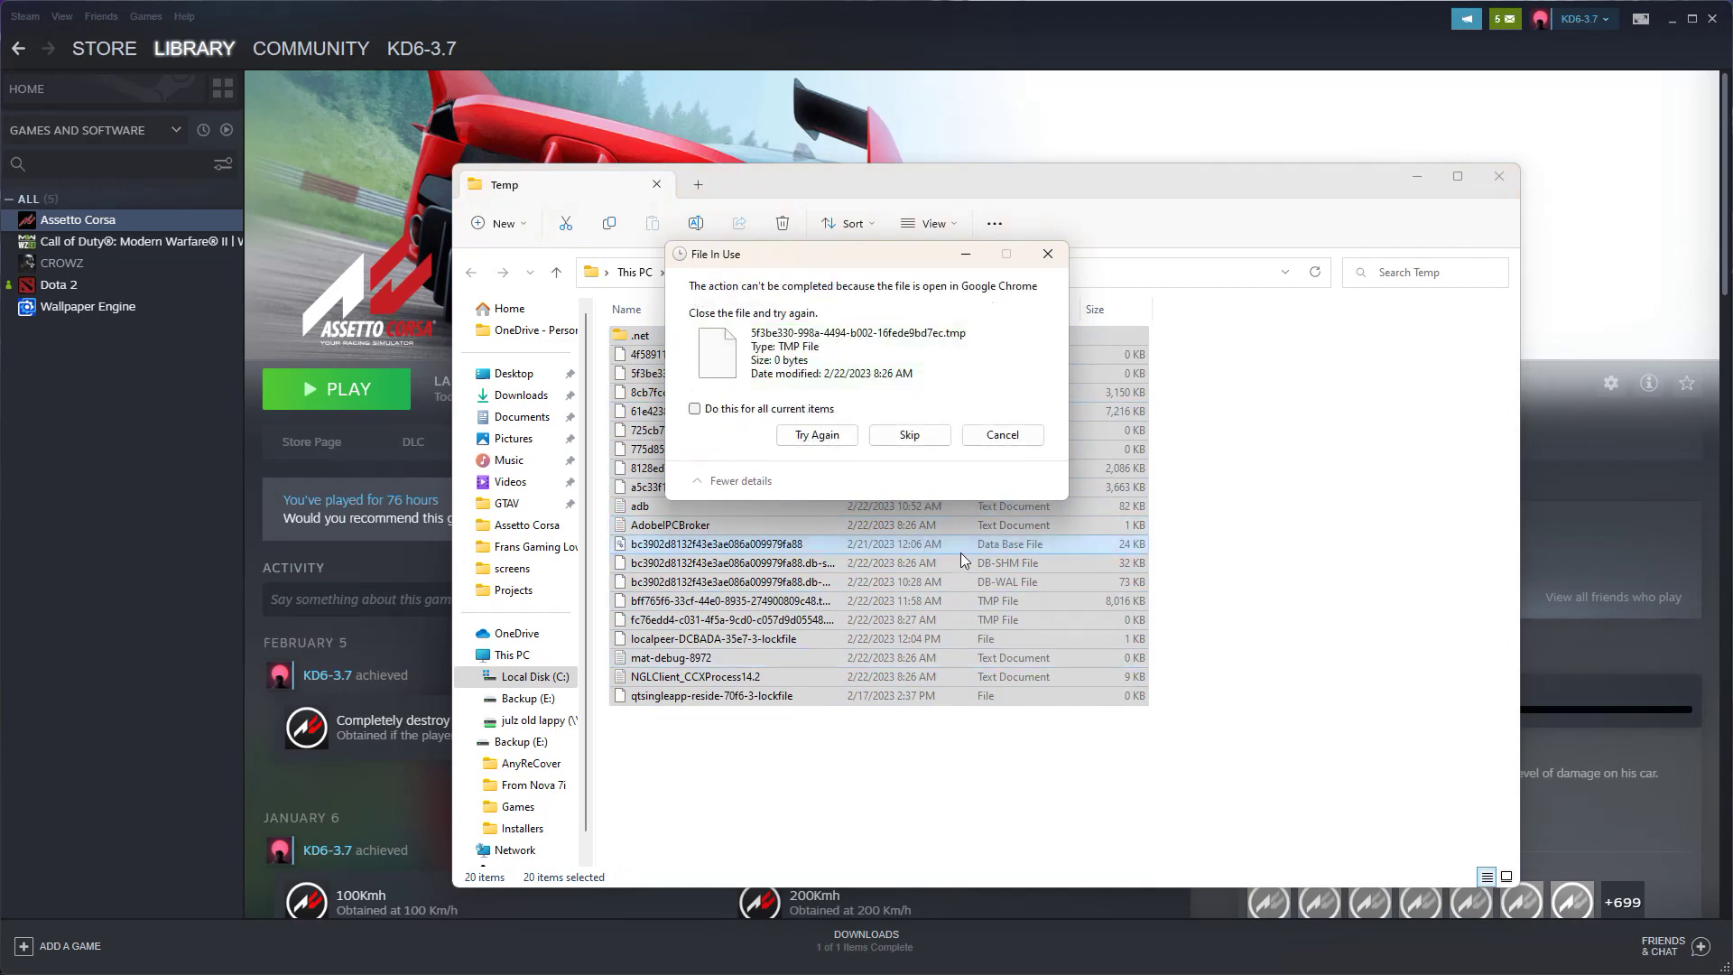
pyautogui.click(911, 436)
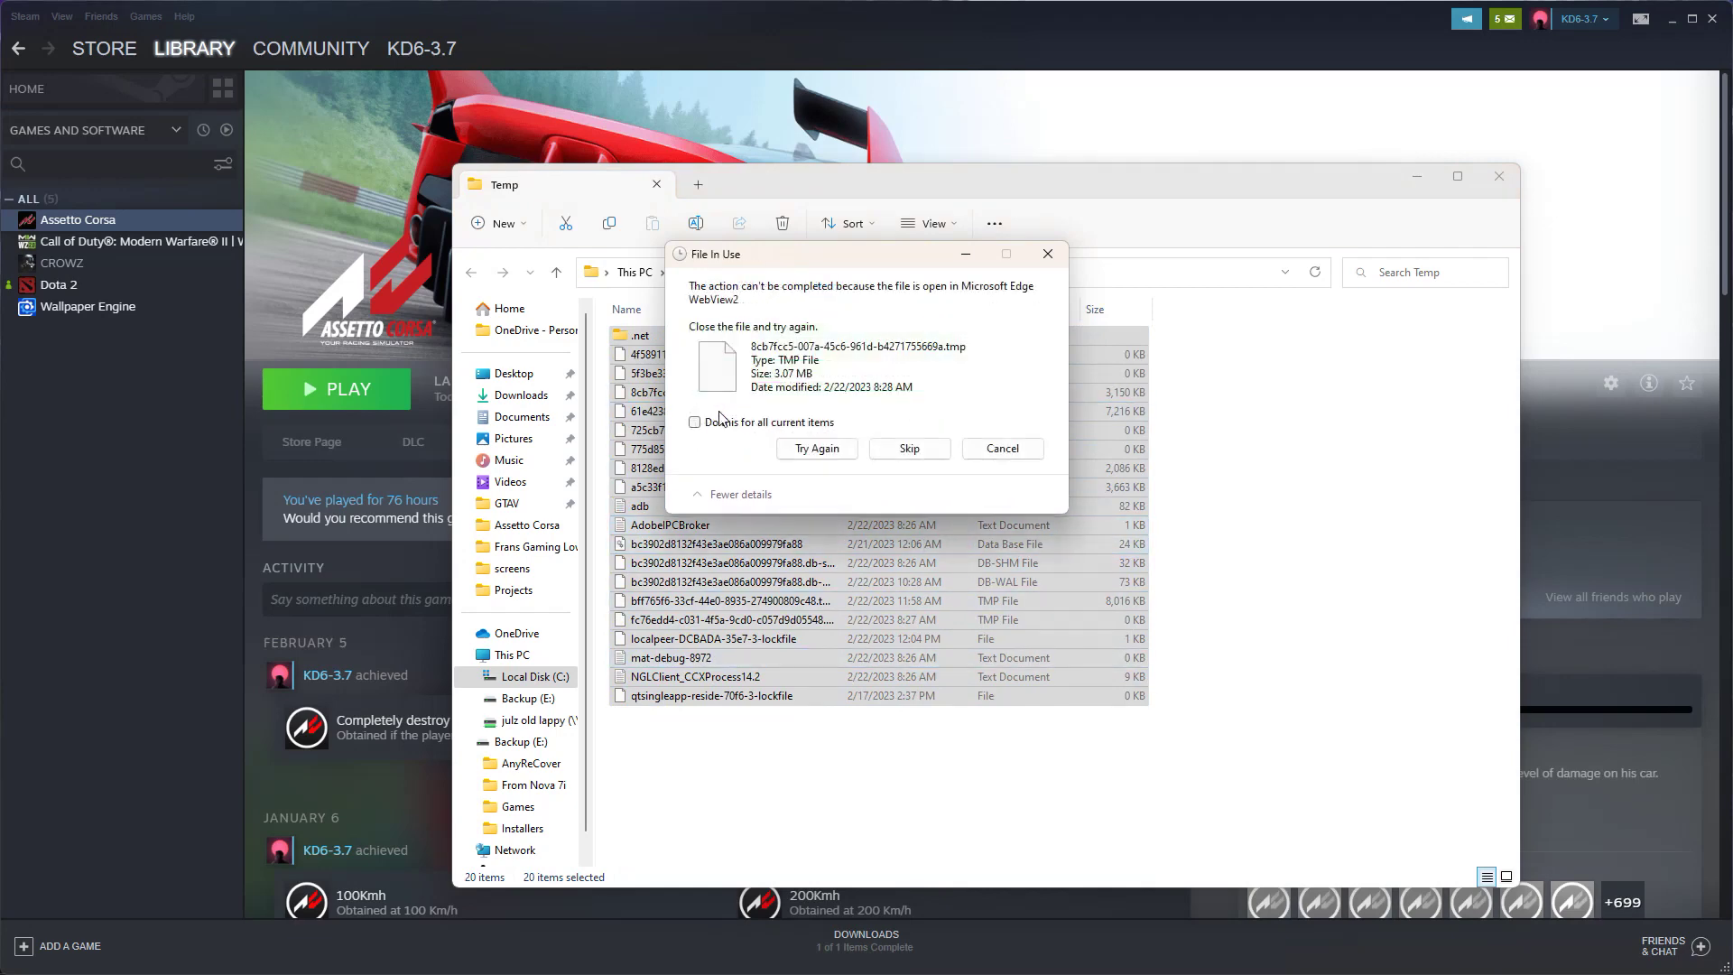
pyautogui.click(931, 450)
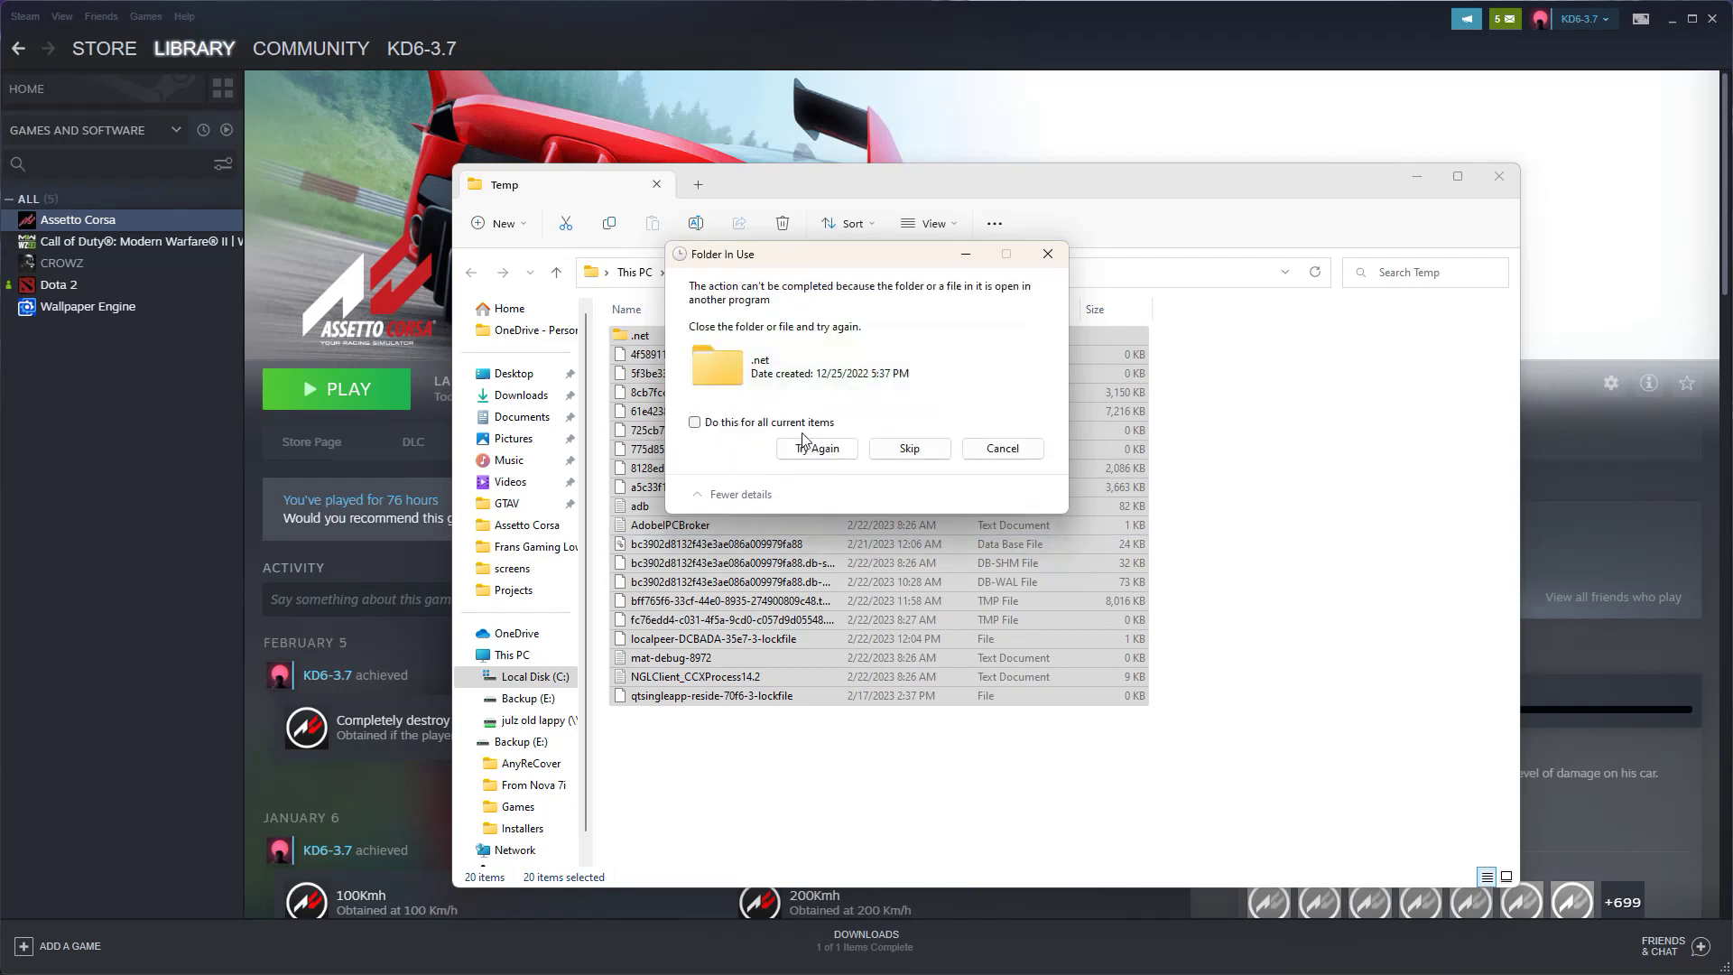
pyautogui.click(909, 450)
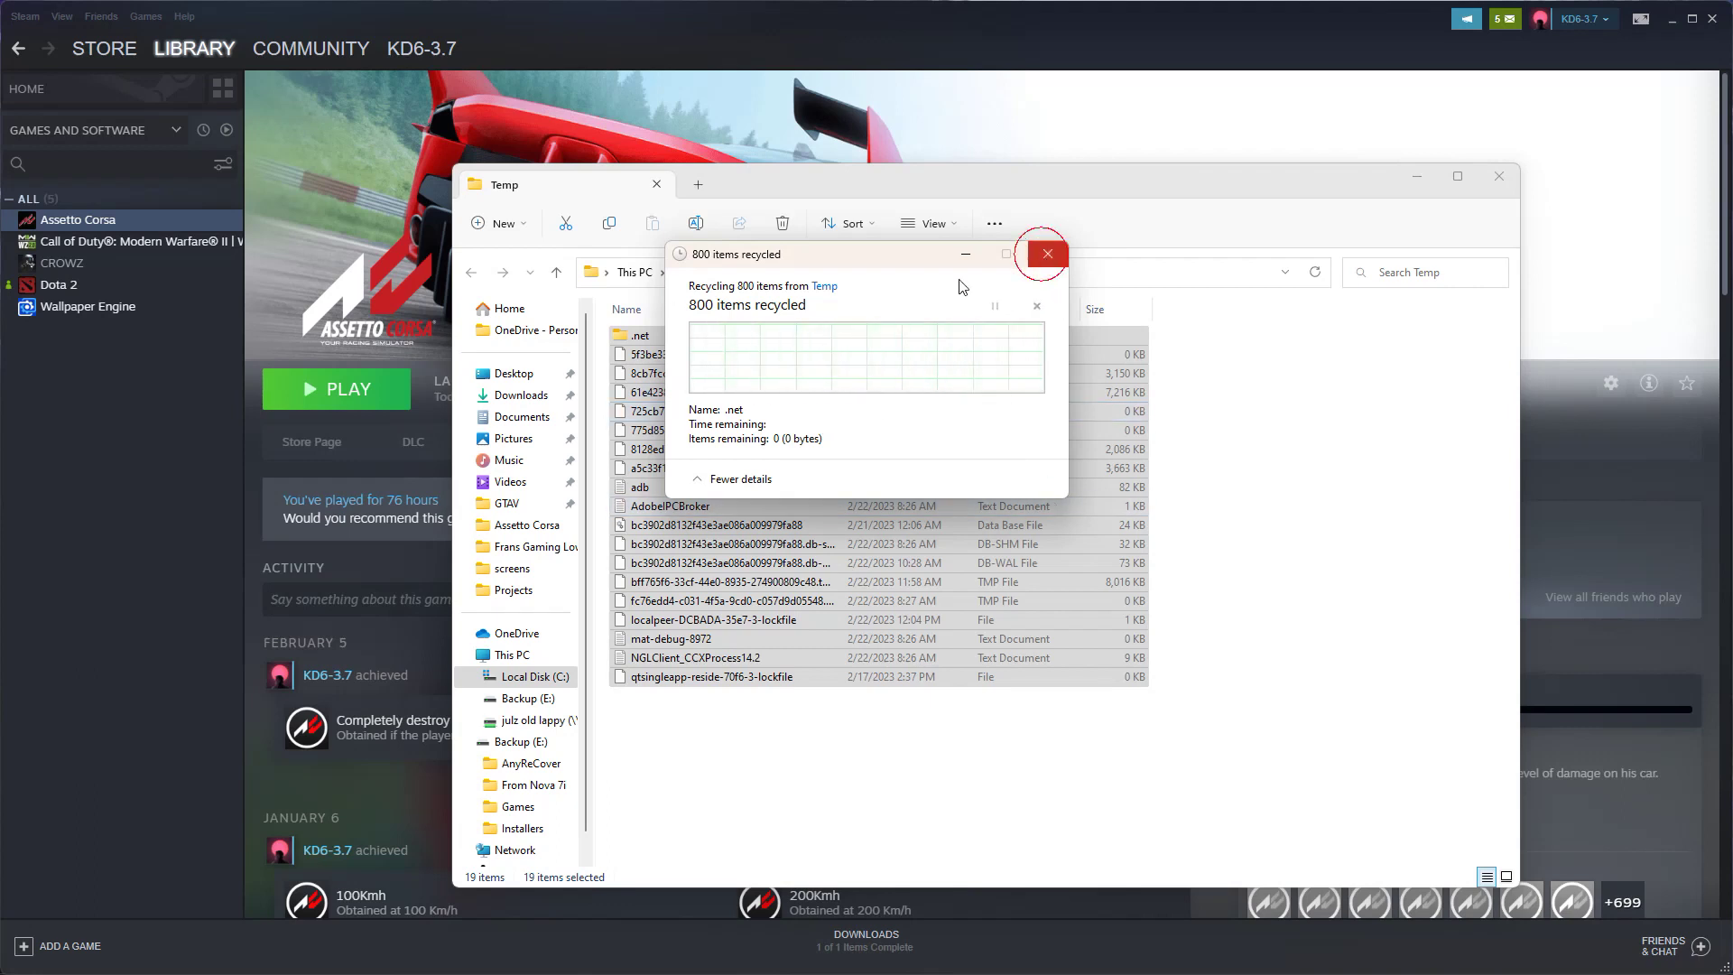
pyautogui.click(1044, 256)
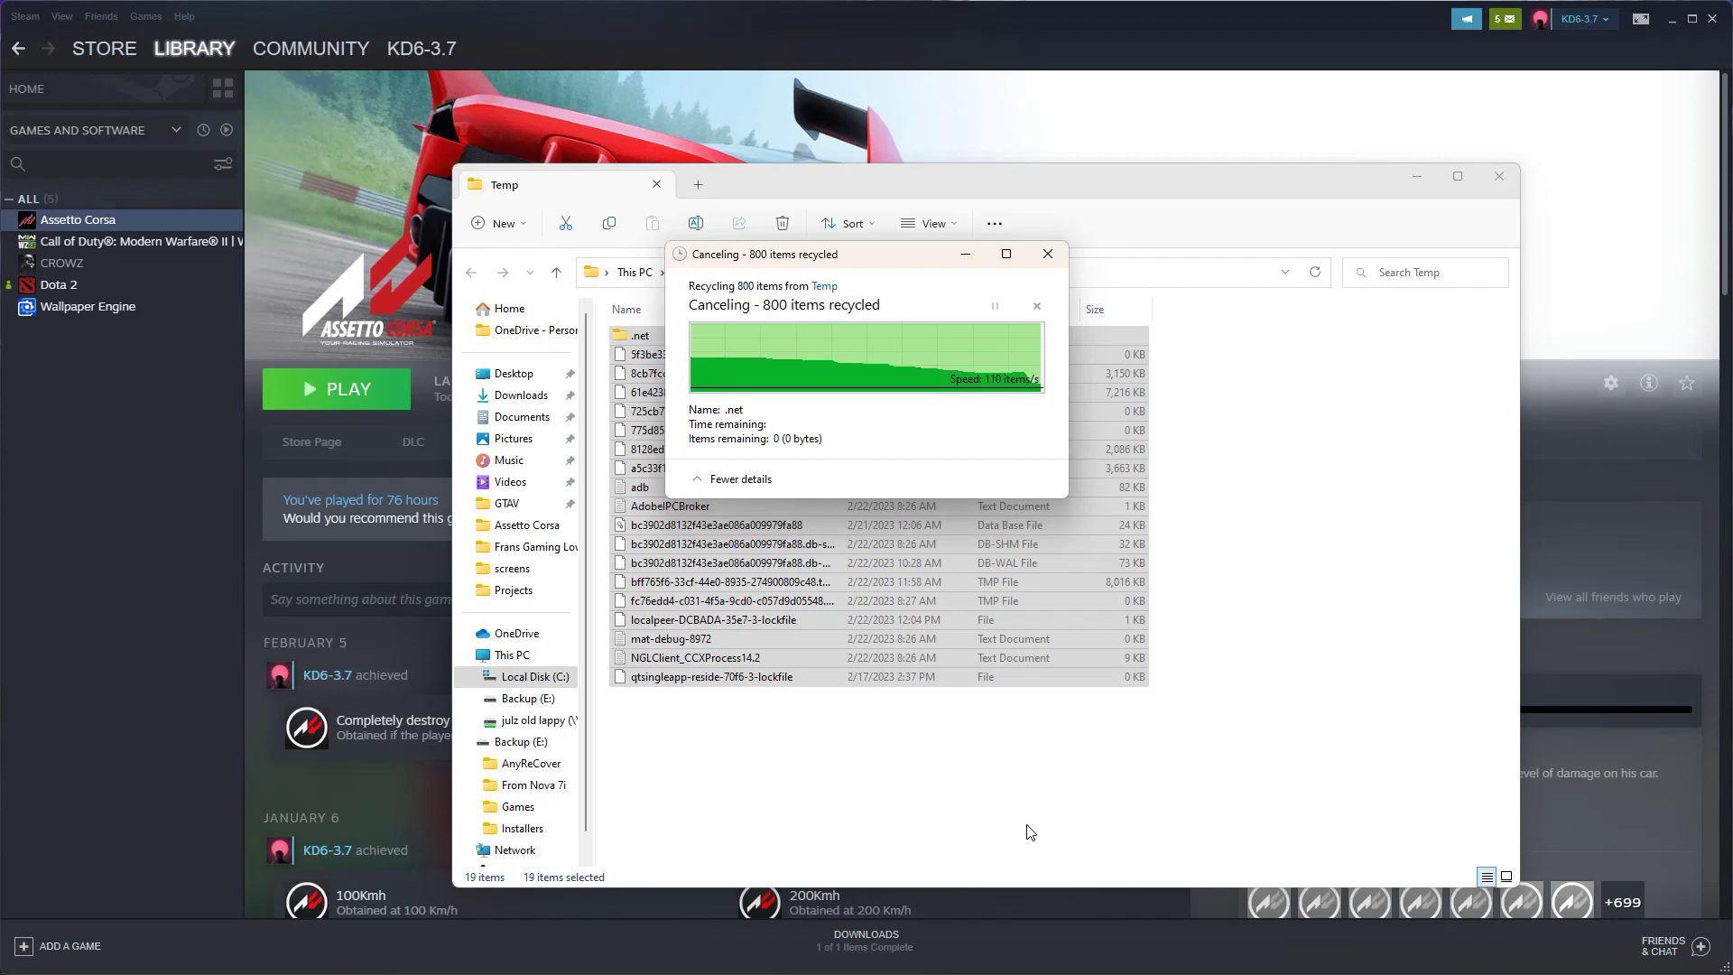
pyautogui.click(1016, 790)
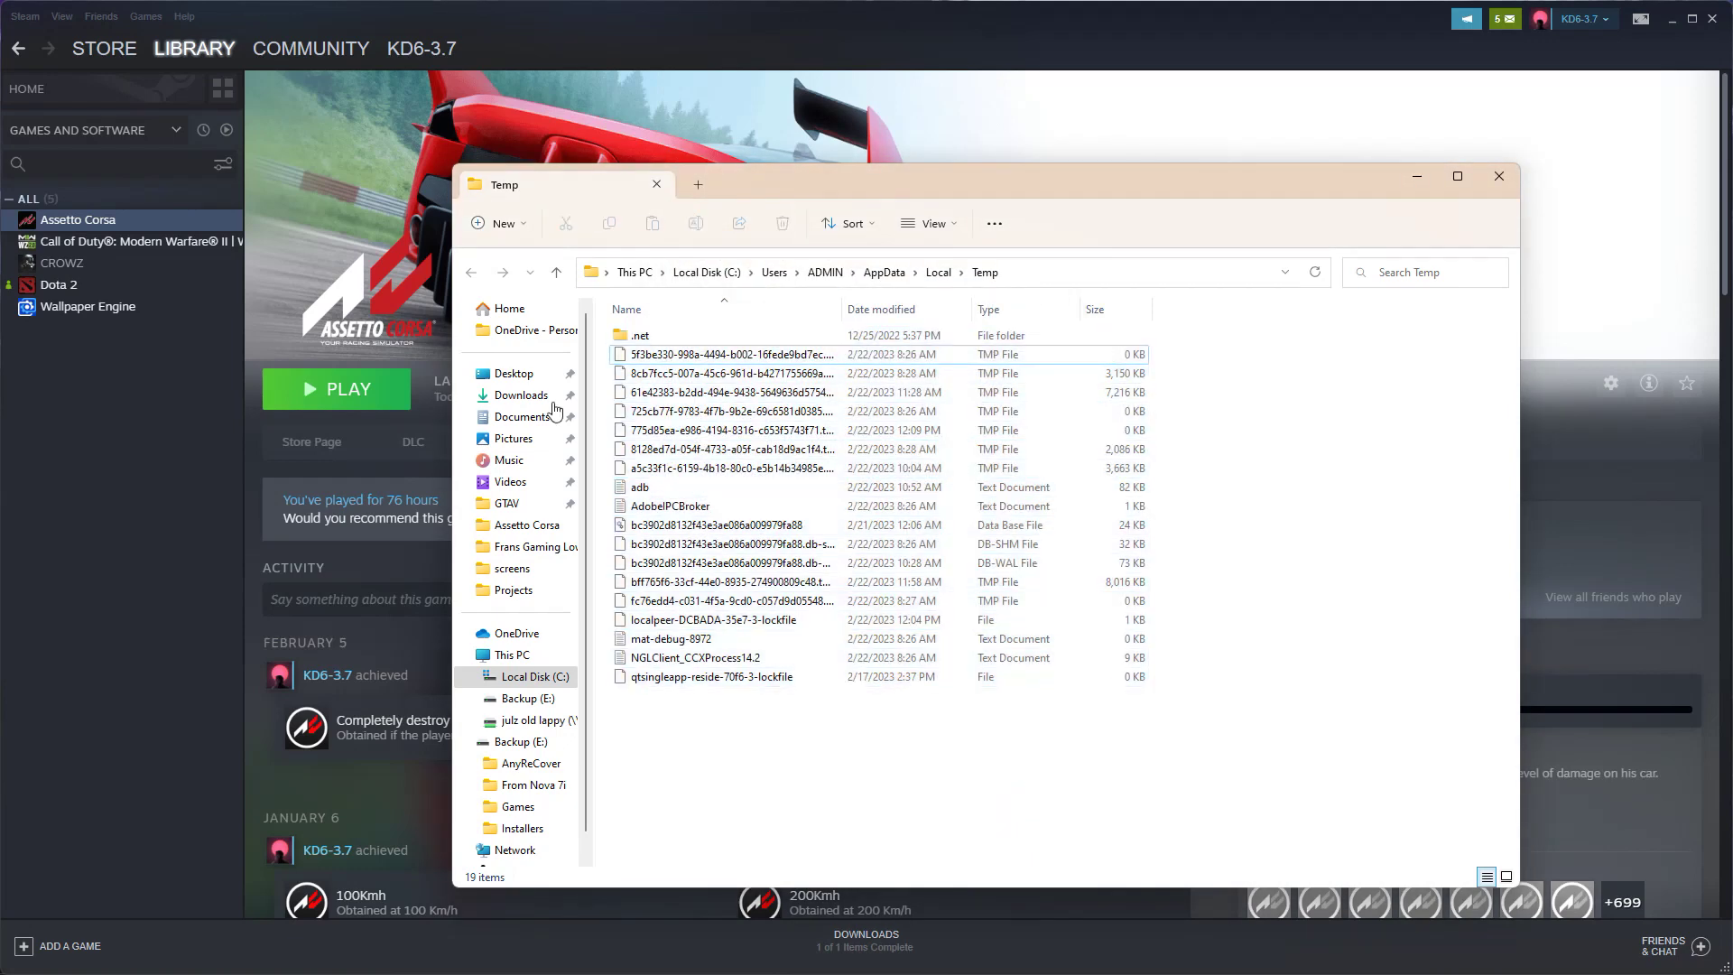
# Go up from Temp through the Local folder to AppData, and close the File Explorer window
pyautogui.click(556, 271)
pyautogui.scroll(10, 709, 517)
pyautogui.scroll(9, 708, 518)
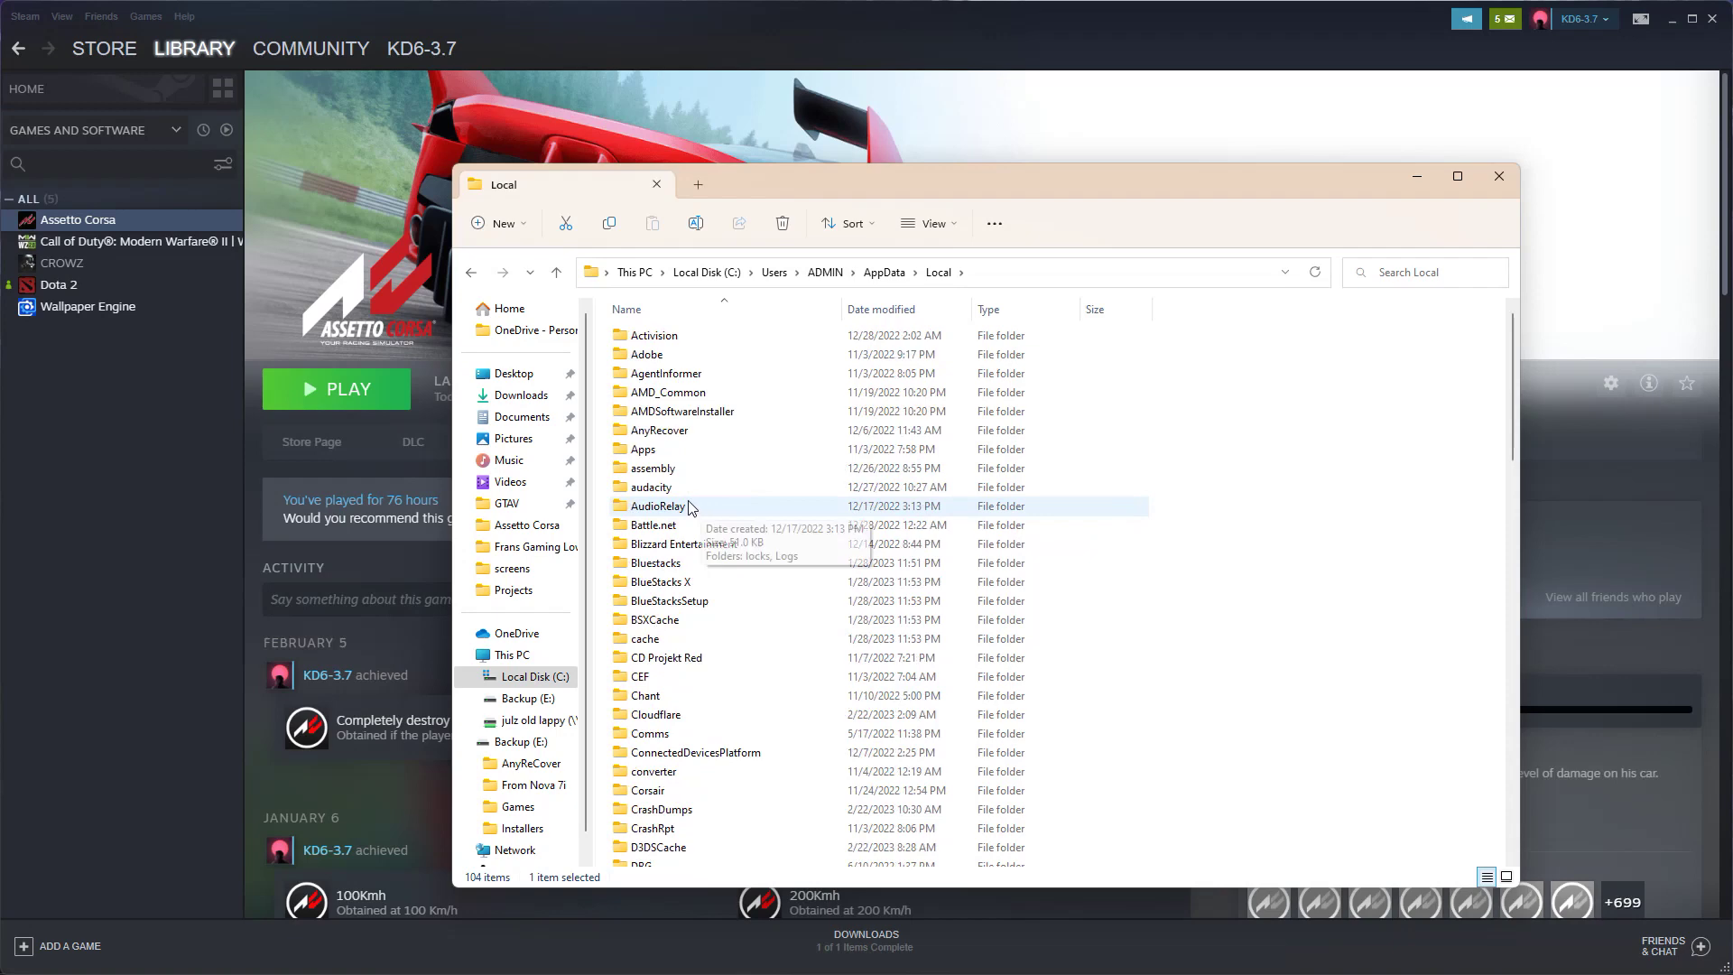
pyautogui.click(556, 272)
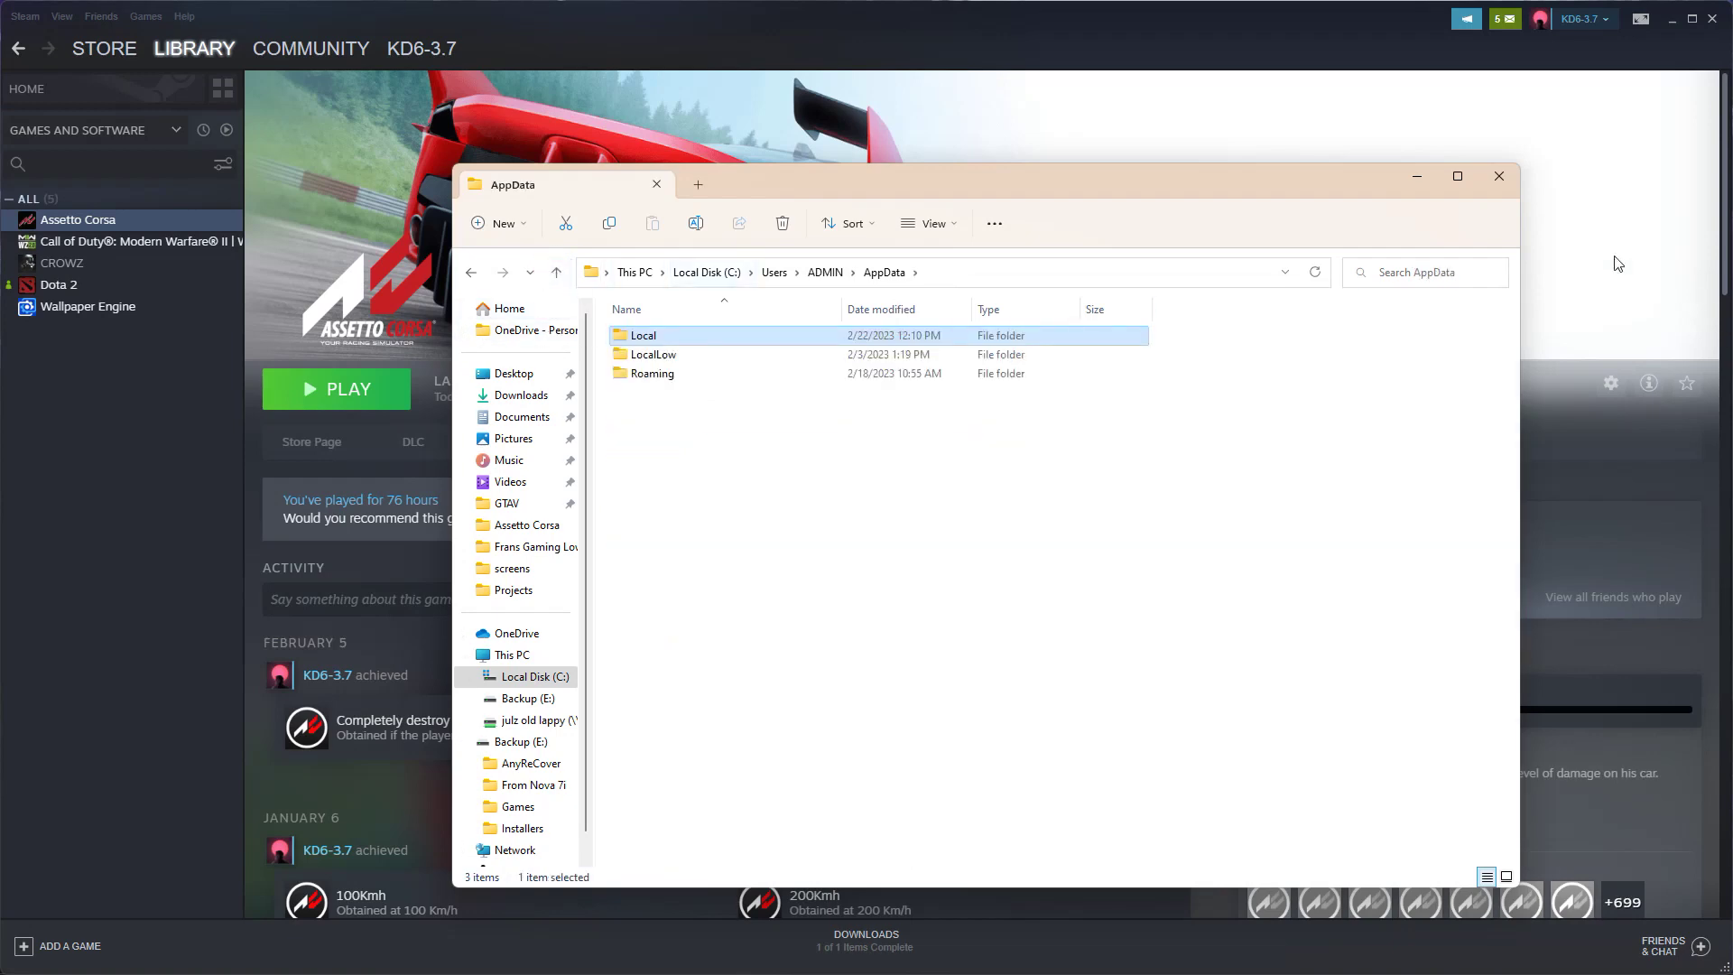
pyautogui.click(1500, 176)
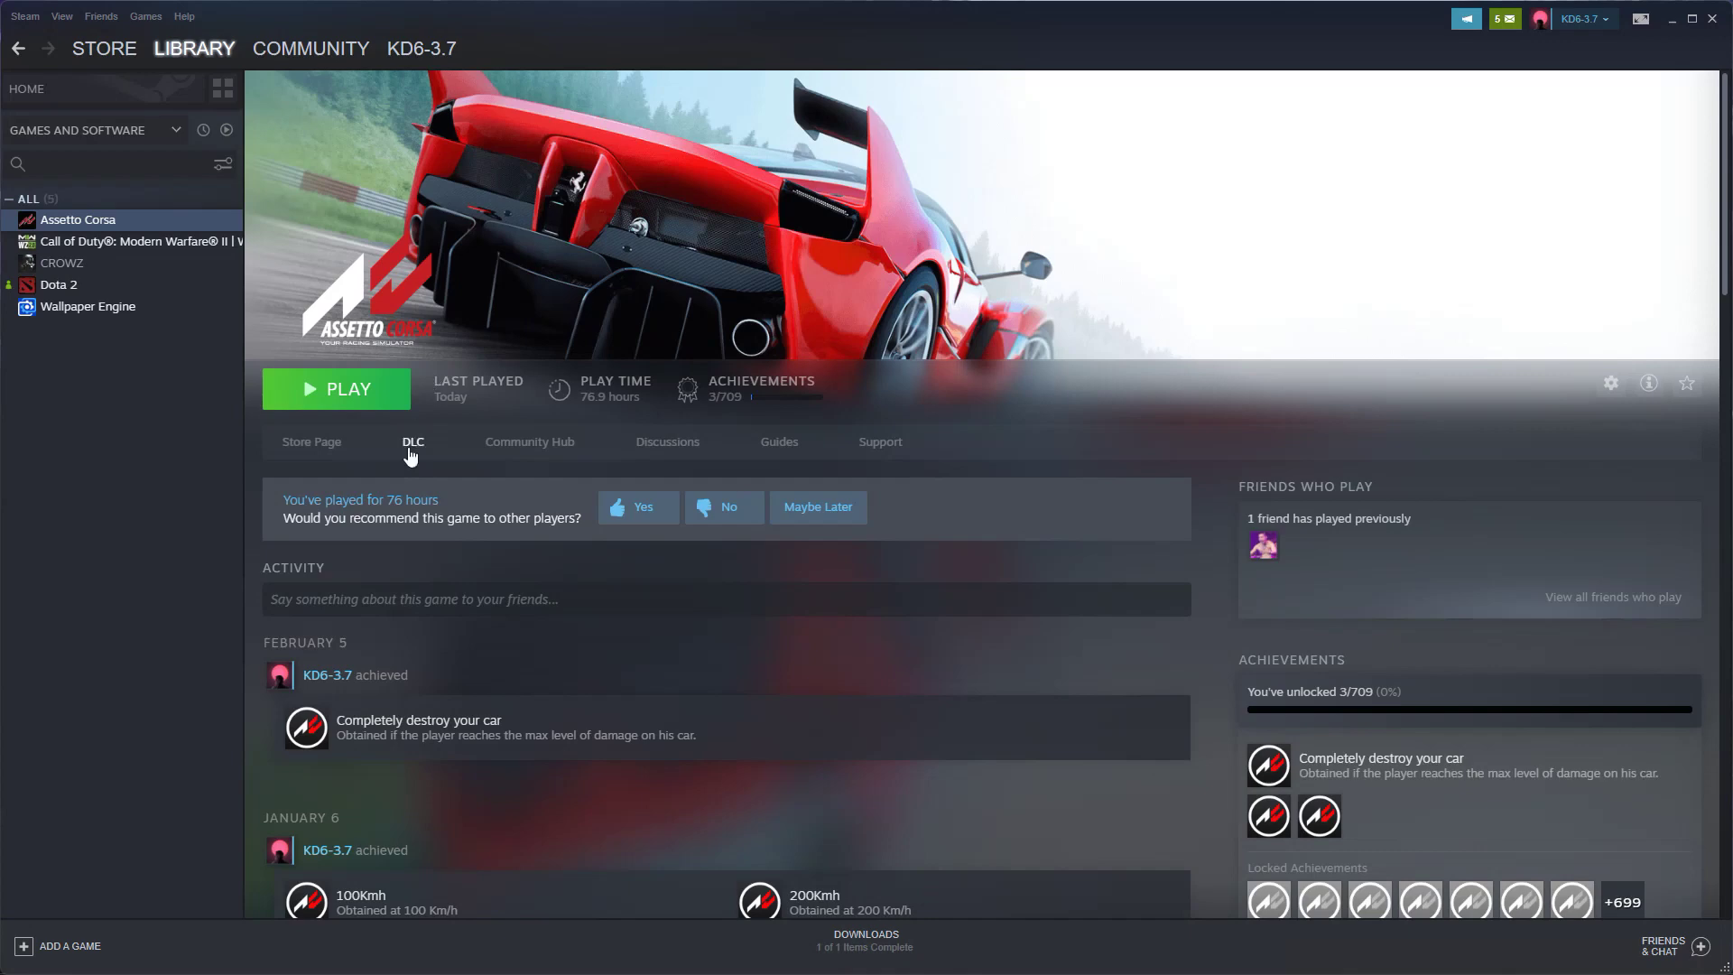
# Uninstall Assetto Corsa from the Steam library and confirm the removal
pyautogui.rightClick(102, 224)
pyautogui.moveTo(165, 312)
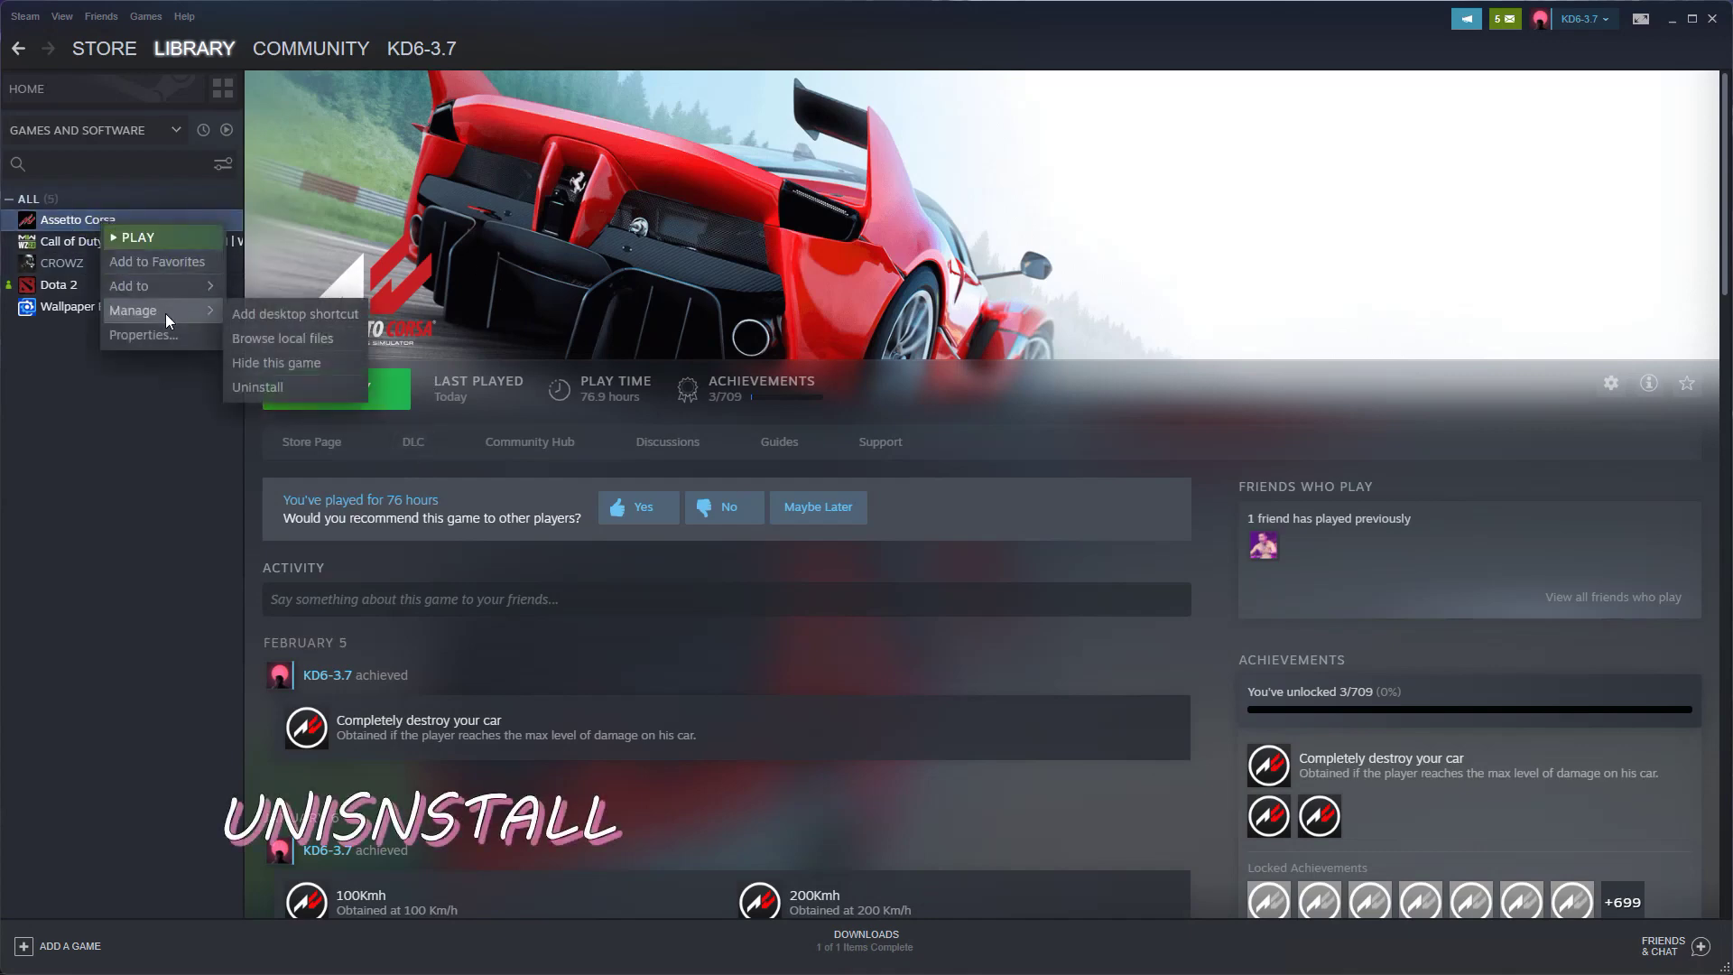
pyautogui.click(255, 386)
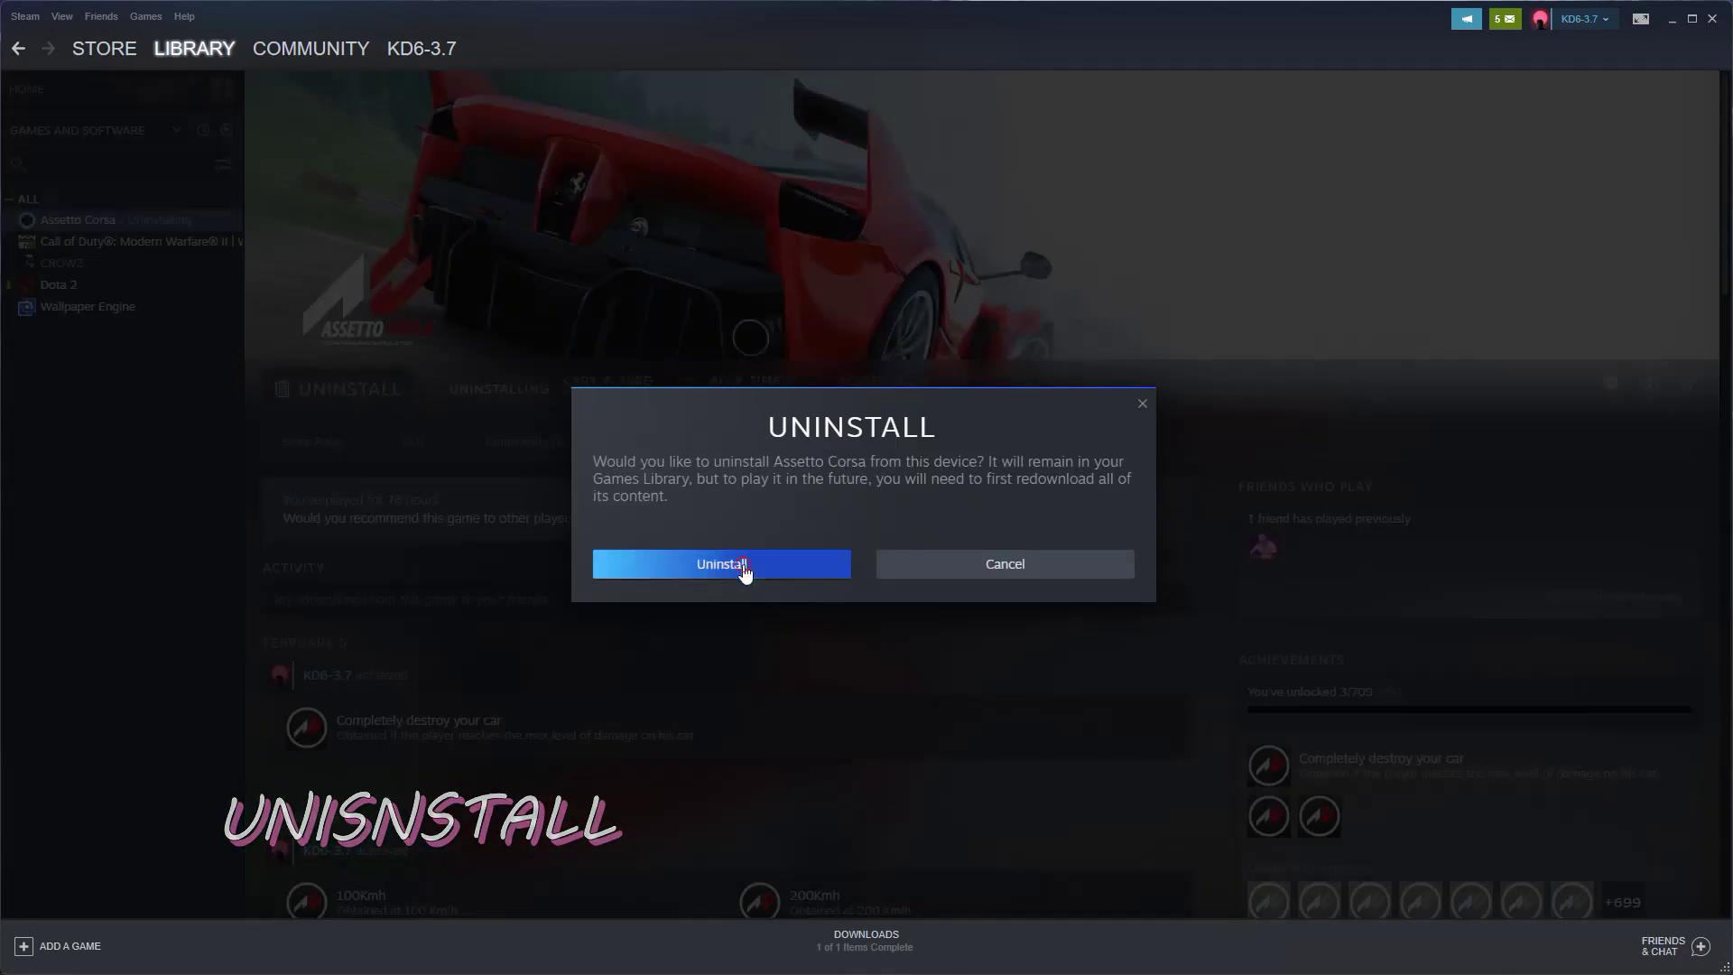
pyautogui.click(740, 565)
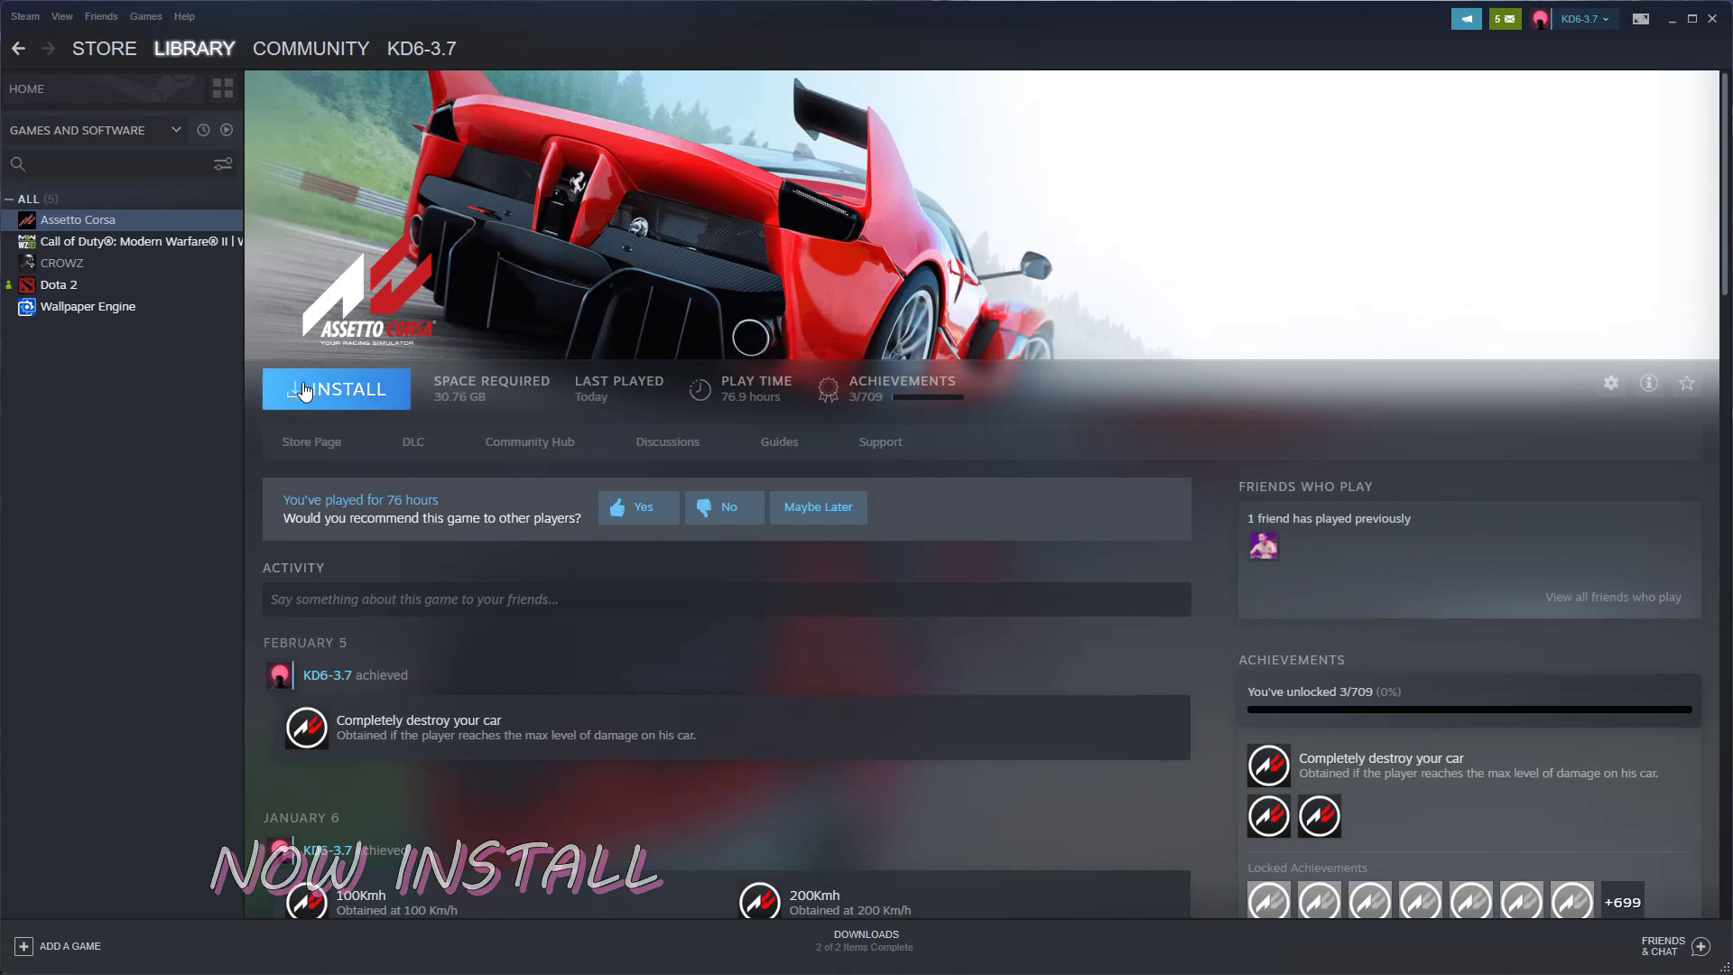
# Install Assetto Corsa under C:\Program Files (x86)\Steam with desktop and start menu shortcuts, and finish the install dialog
pyautogui.rightClick(131, 219)
pyautogui.moveTo(192, 310)
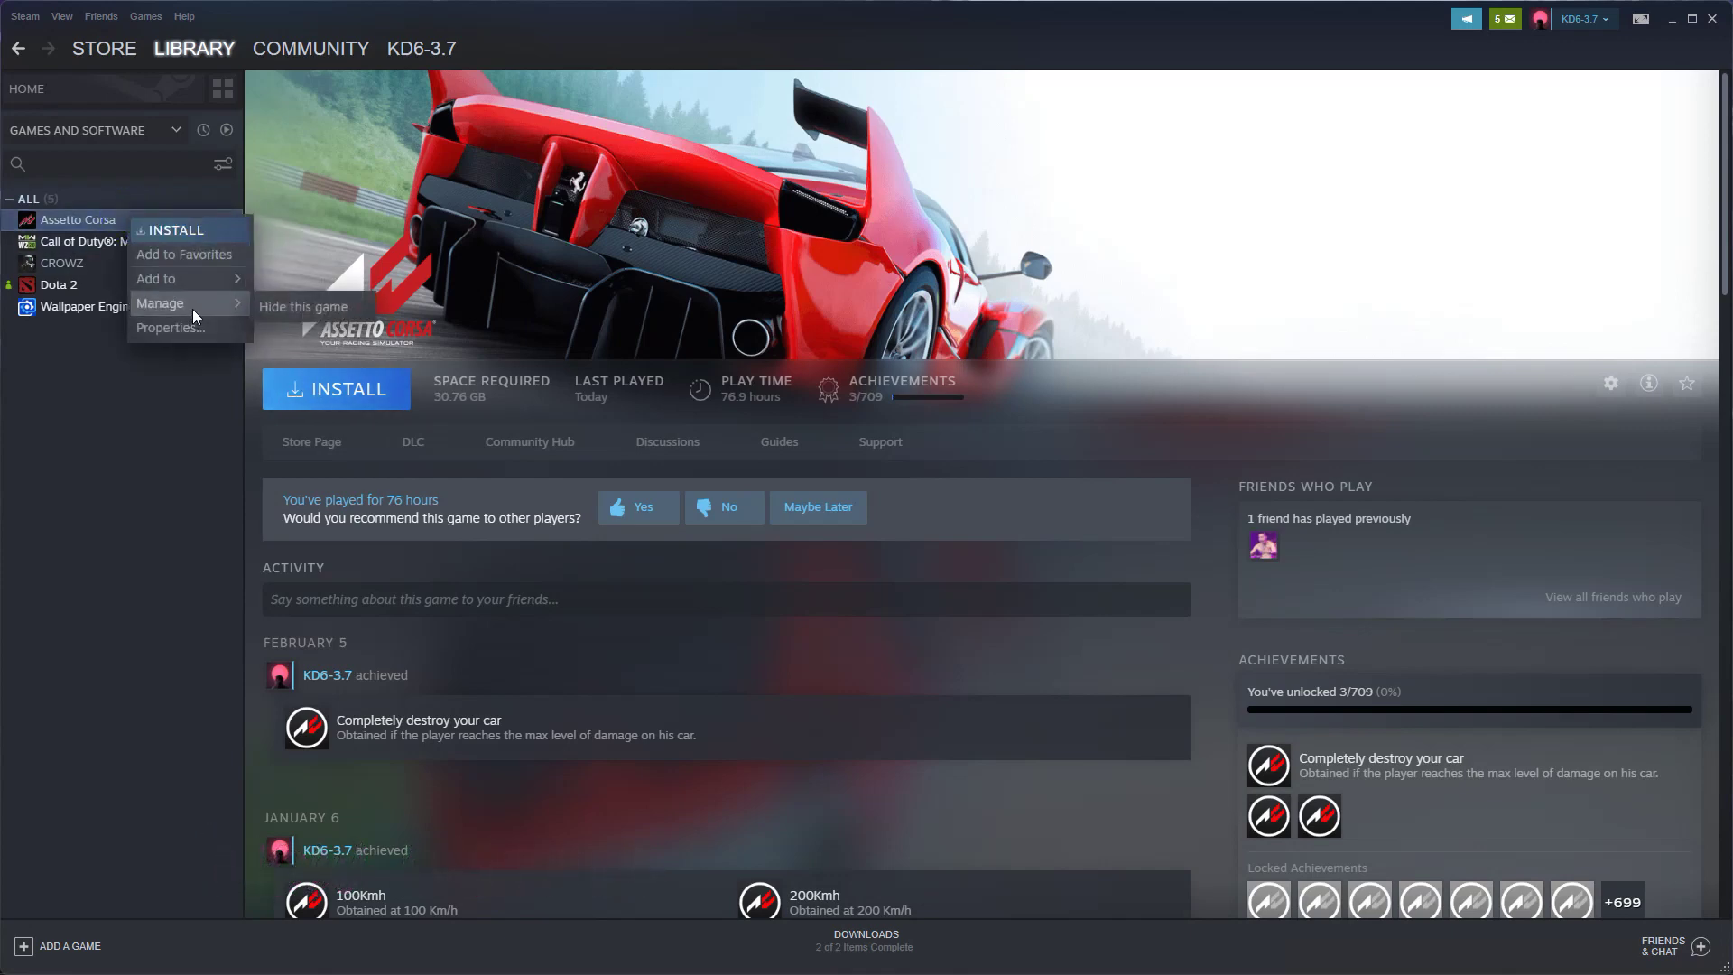
pyautogui.click(384, 406)
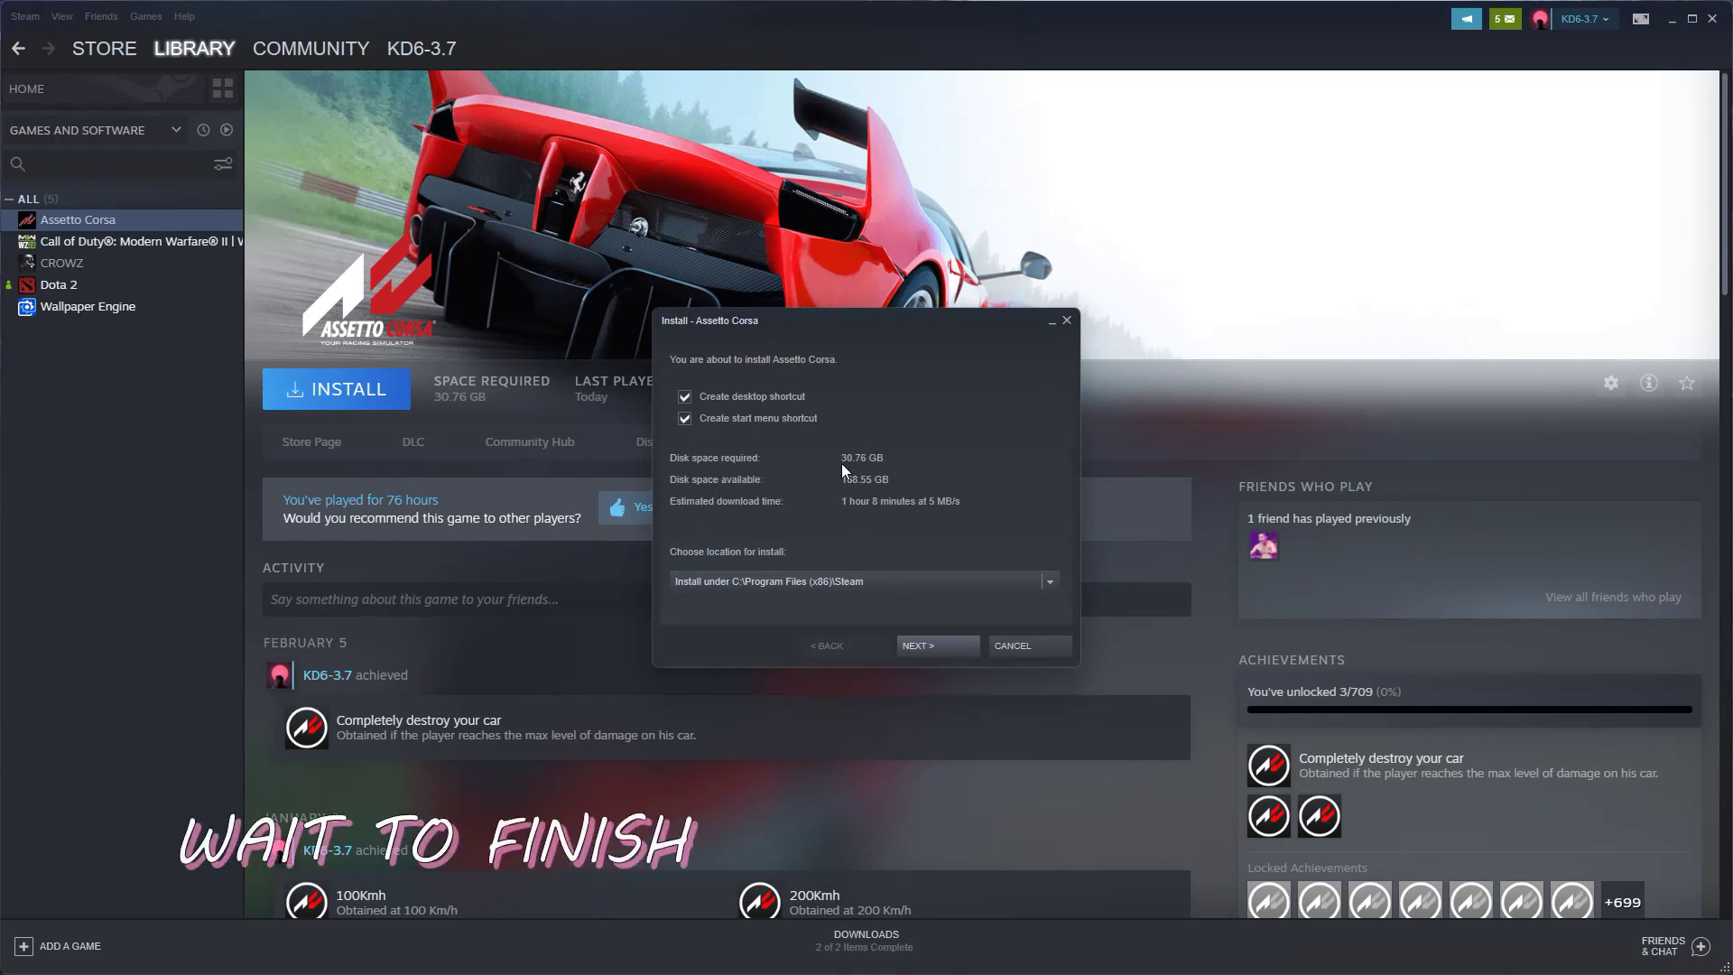
pyautogui.click(937, 646)
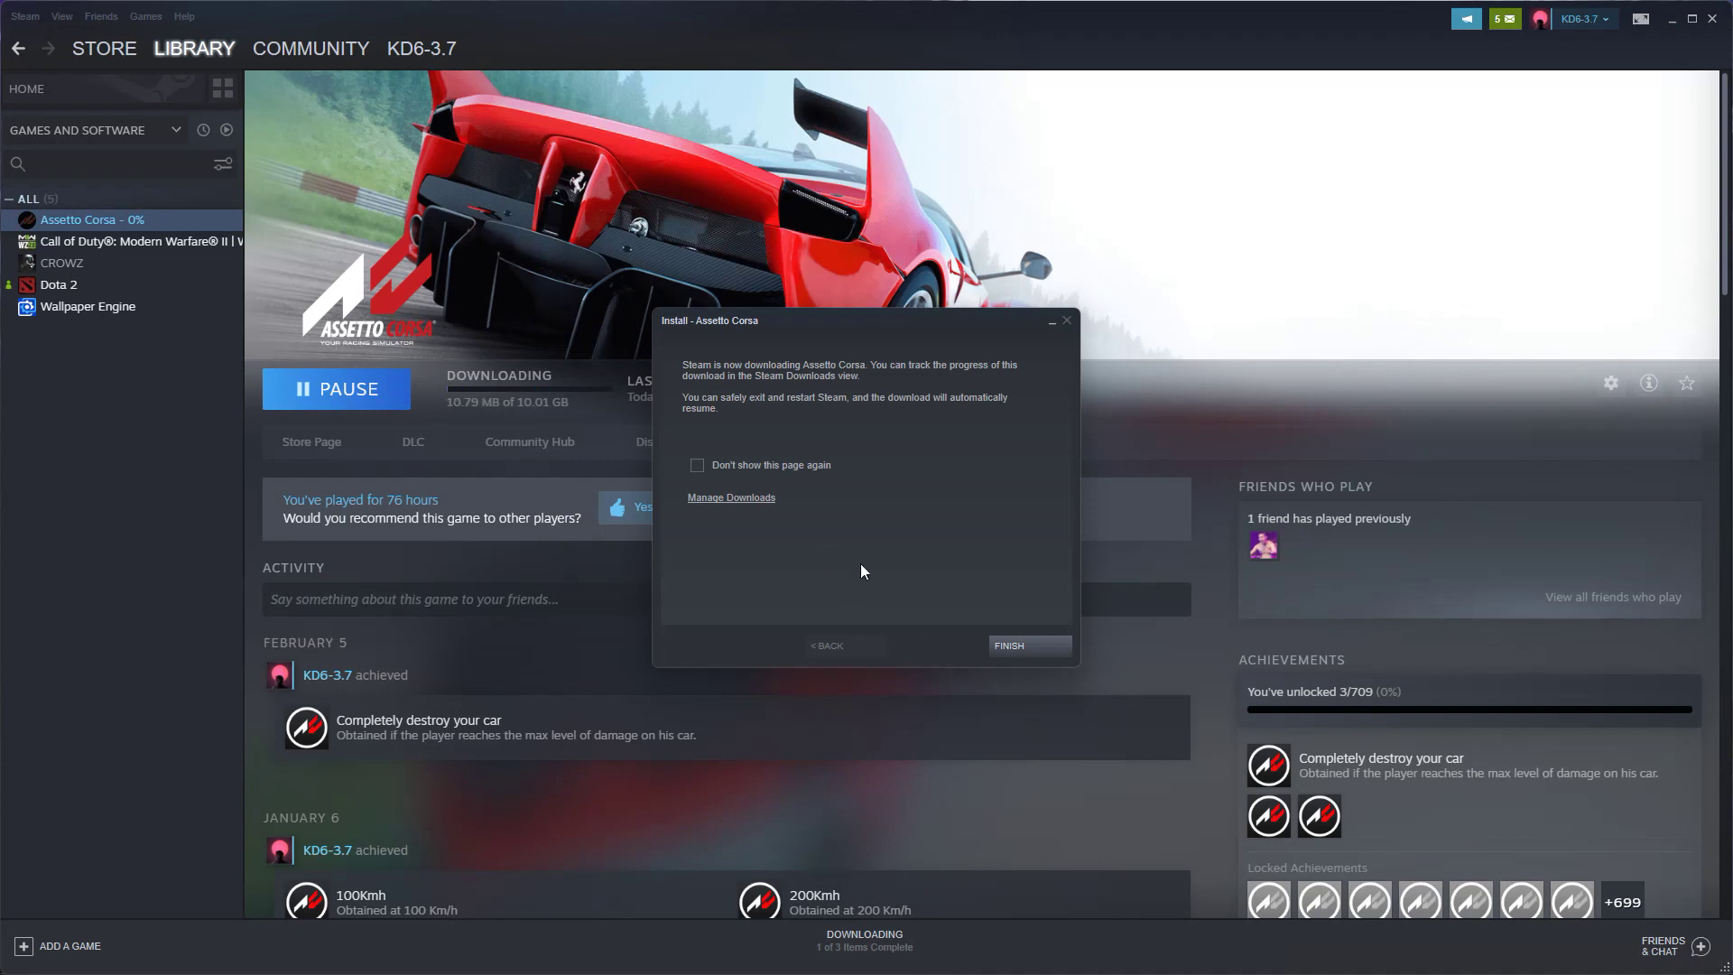
pyautogui.click(1016, 646)
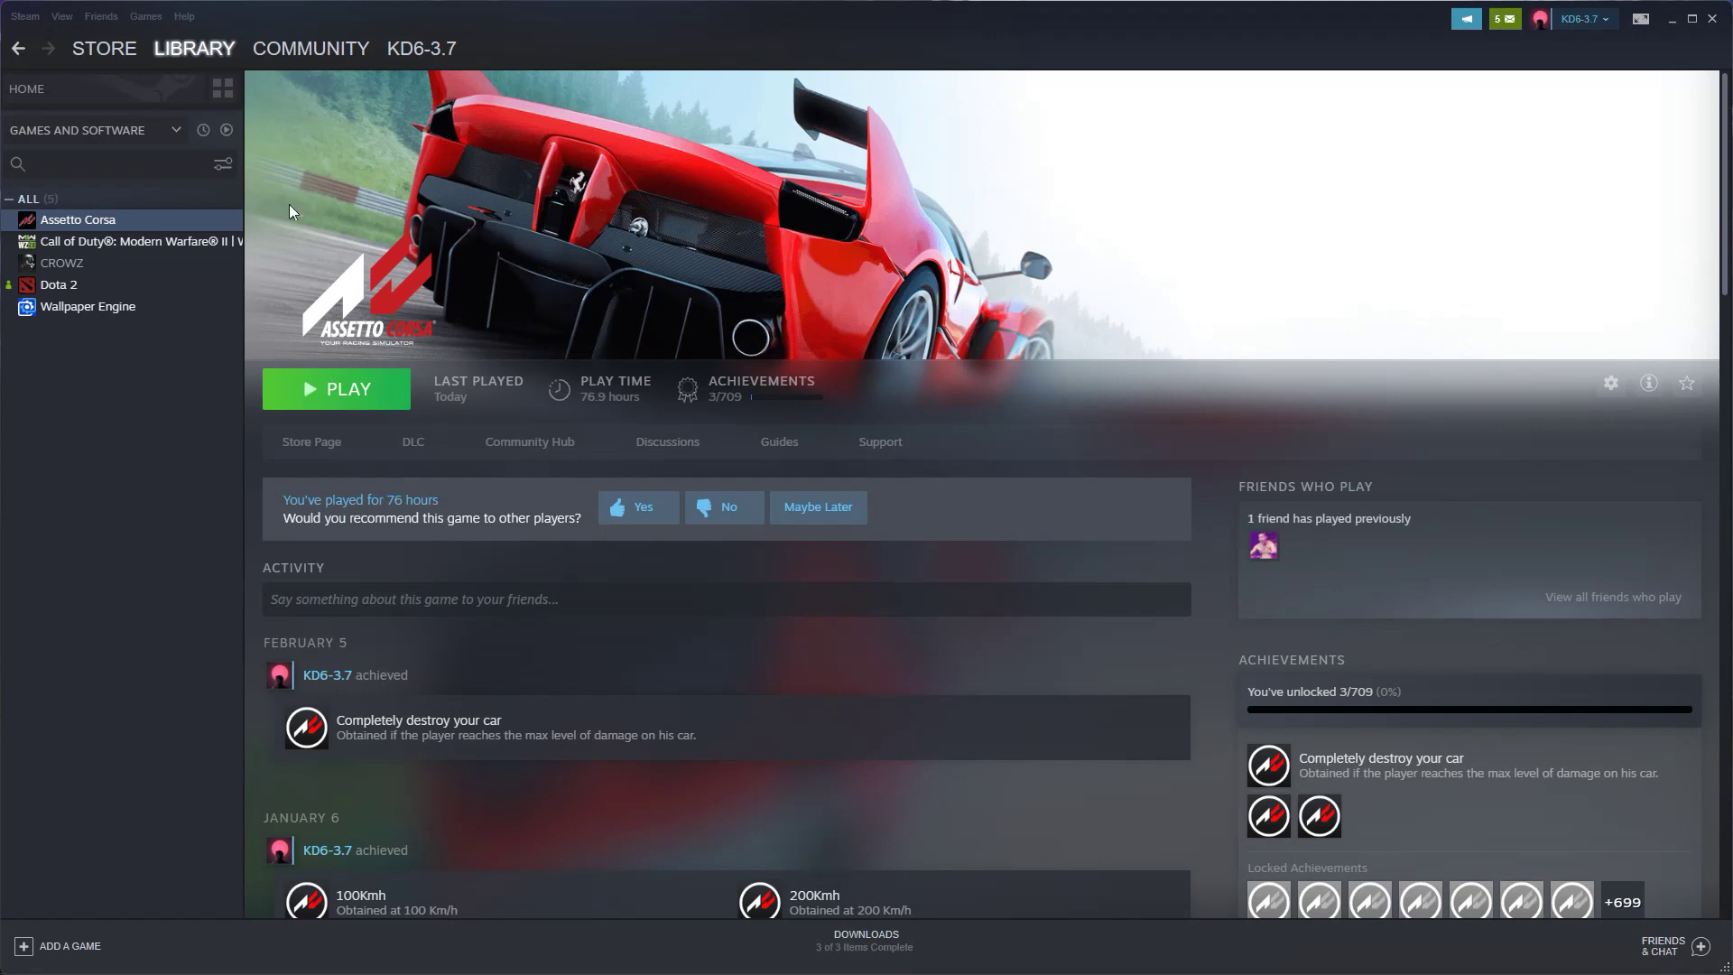
# Launch the reinstalled Assetto Corsa and start driving in a quick race session
pyautogui.click(335, 397)
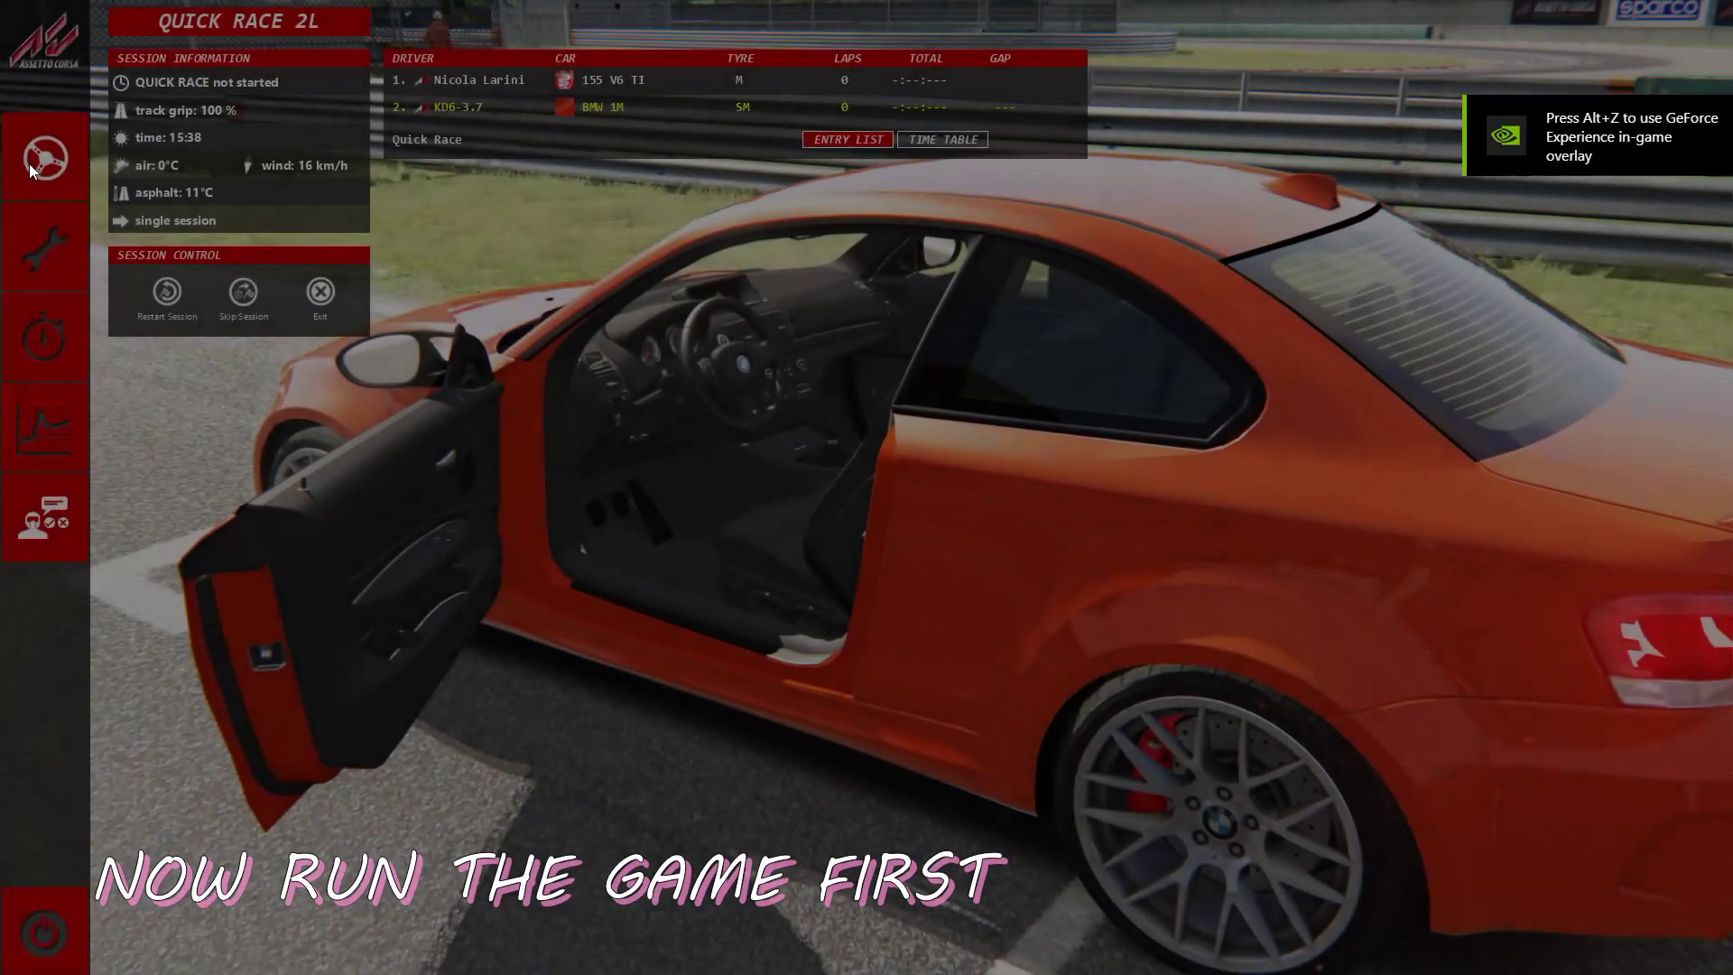
pyautogui.click(31, 167)
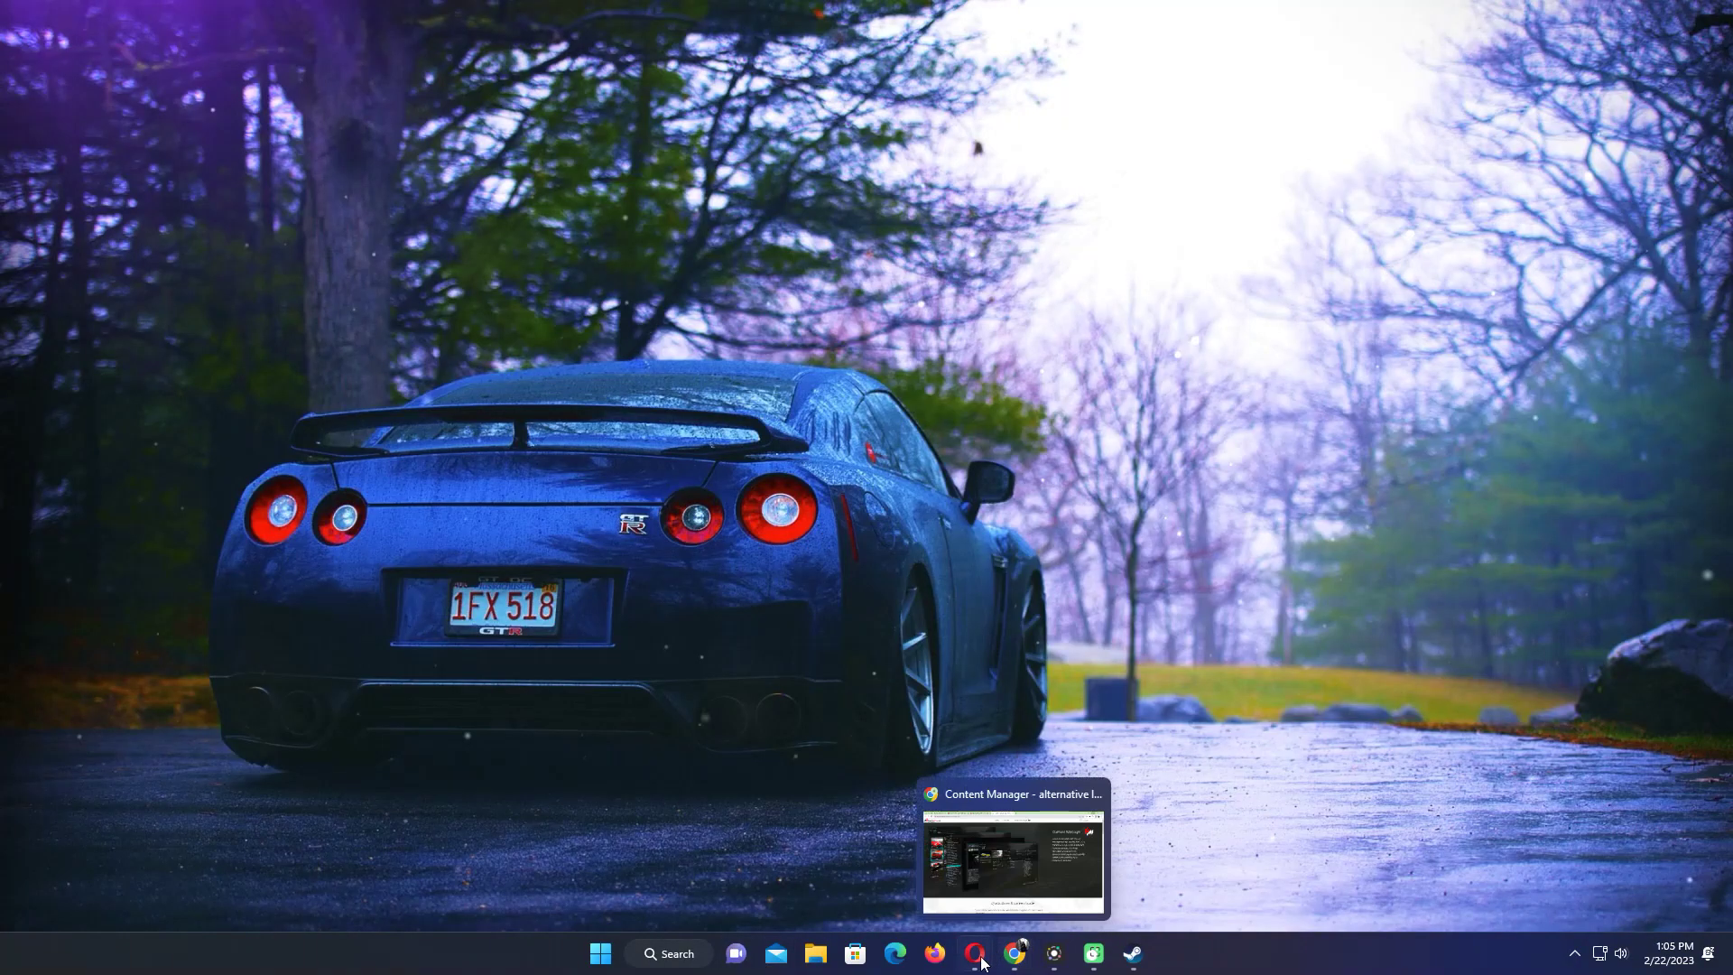
# Switch to Opera, search the web for "content manager" and open the Content Manager - AC Stuff page
pyautogui.click(973, 957)
pyautogui.click(679, 128)
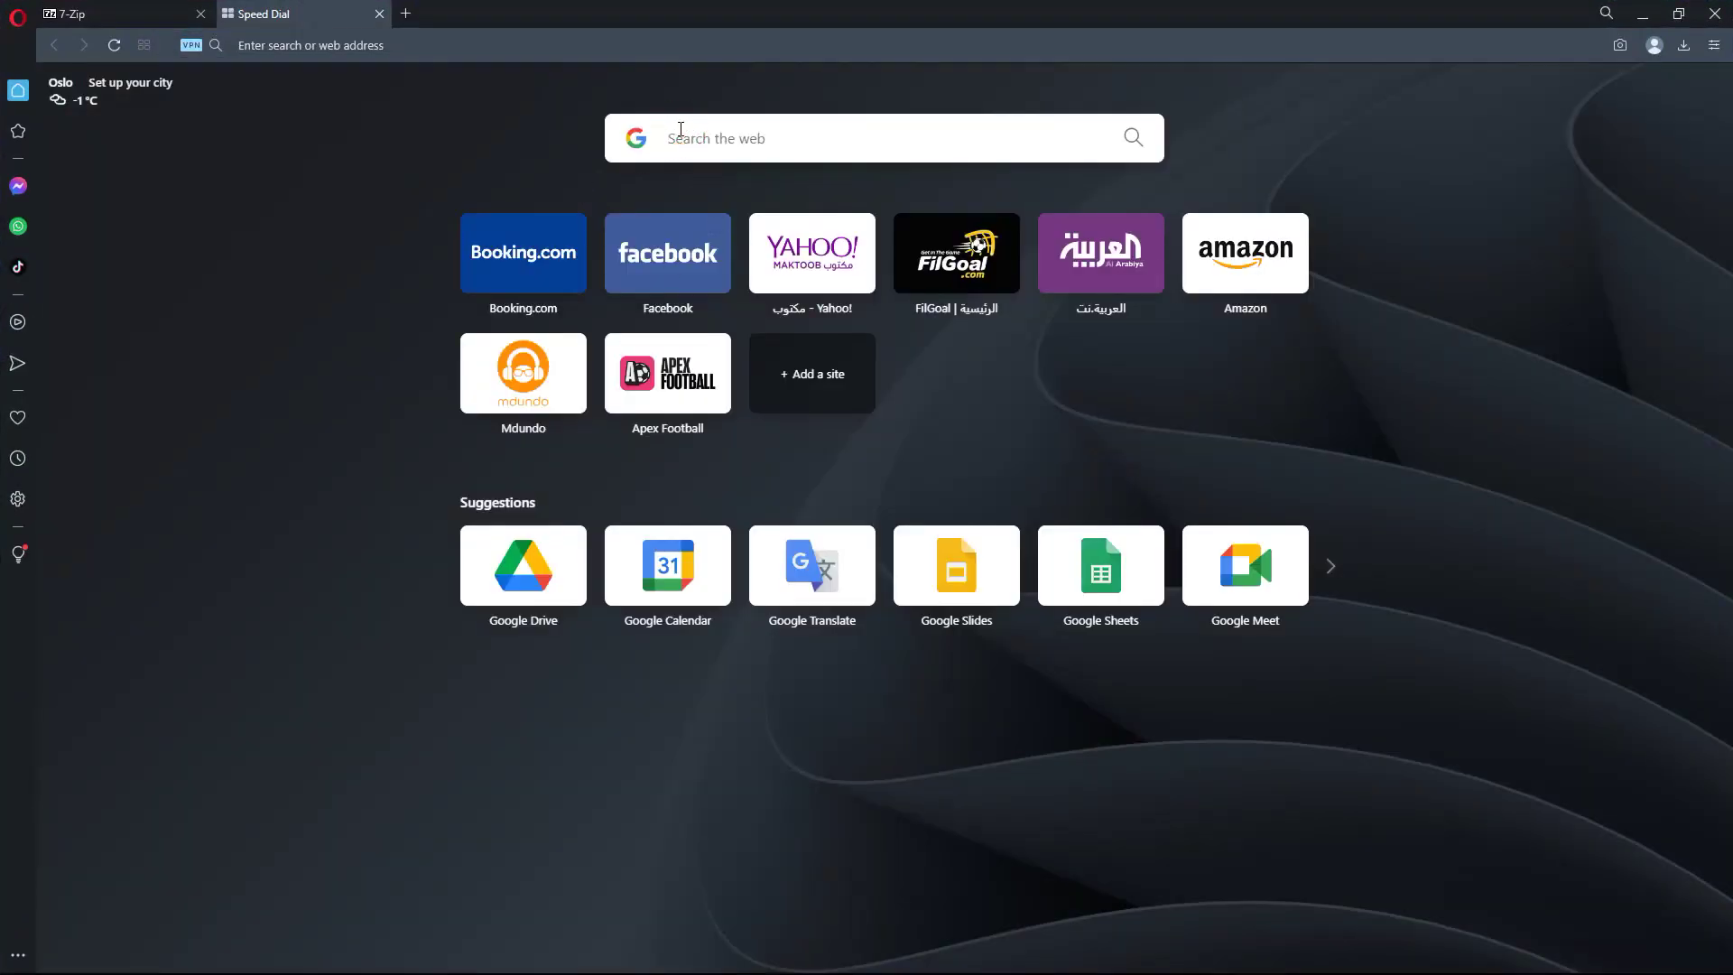
pyautogui.write('content manager')
pyautogui.press('Return')
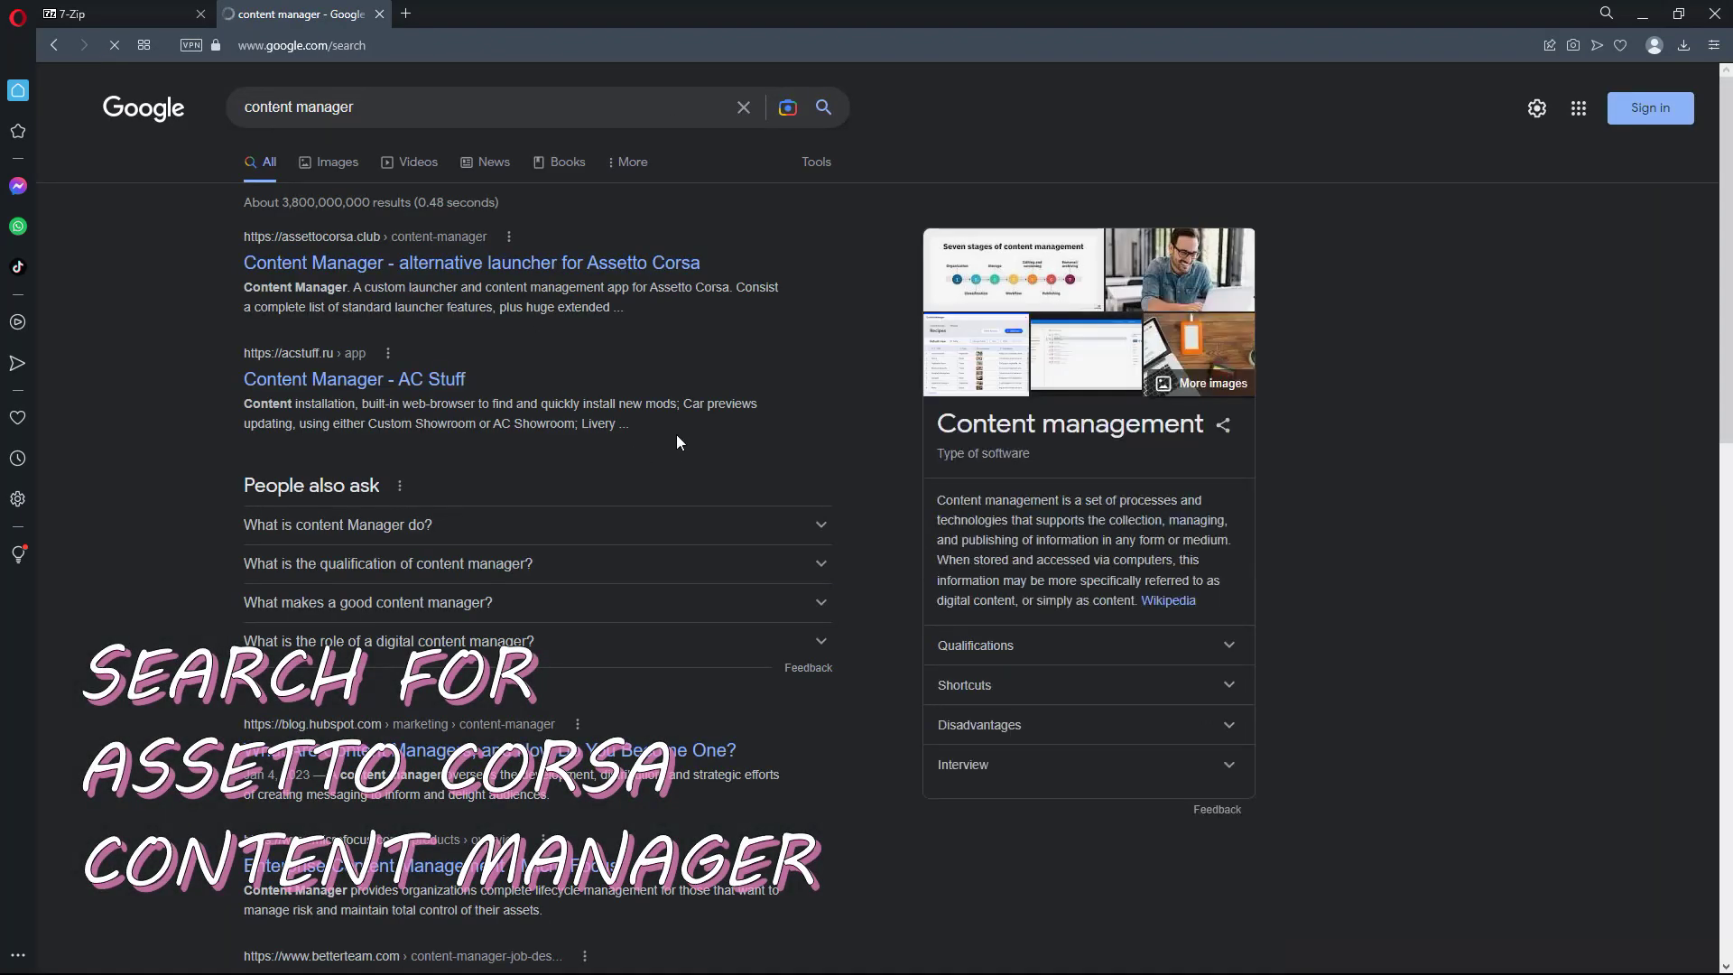
pyautogui.click(354, 388)
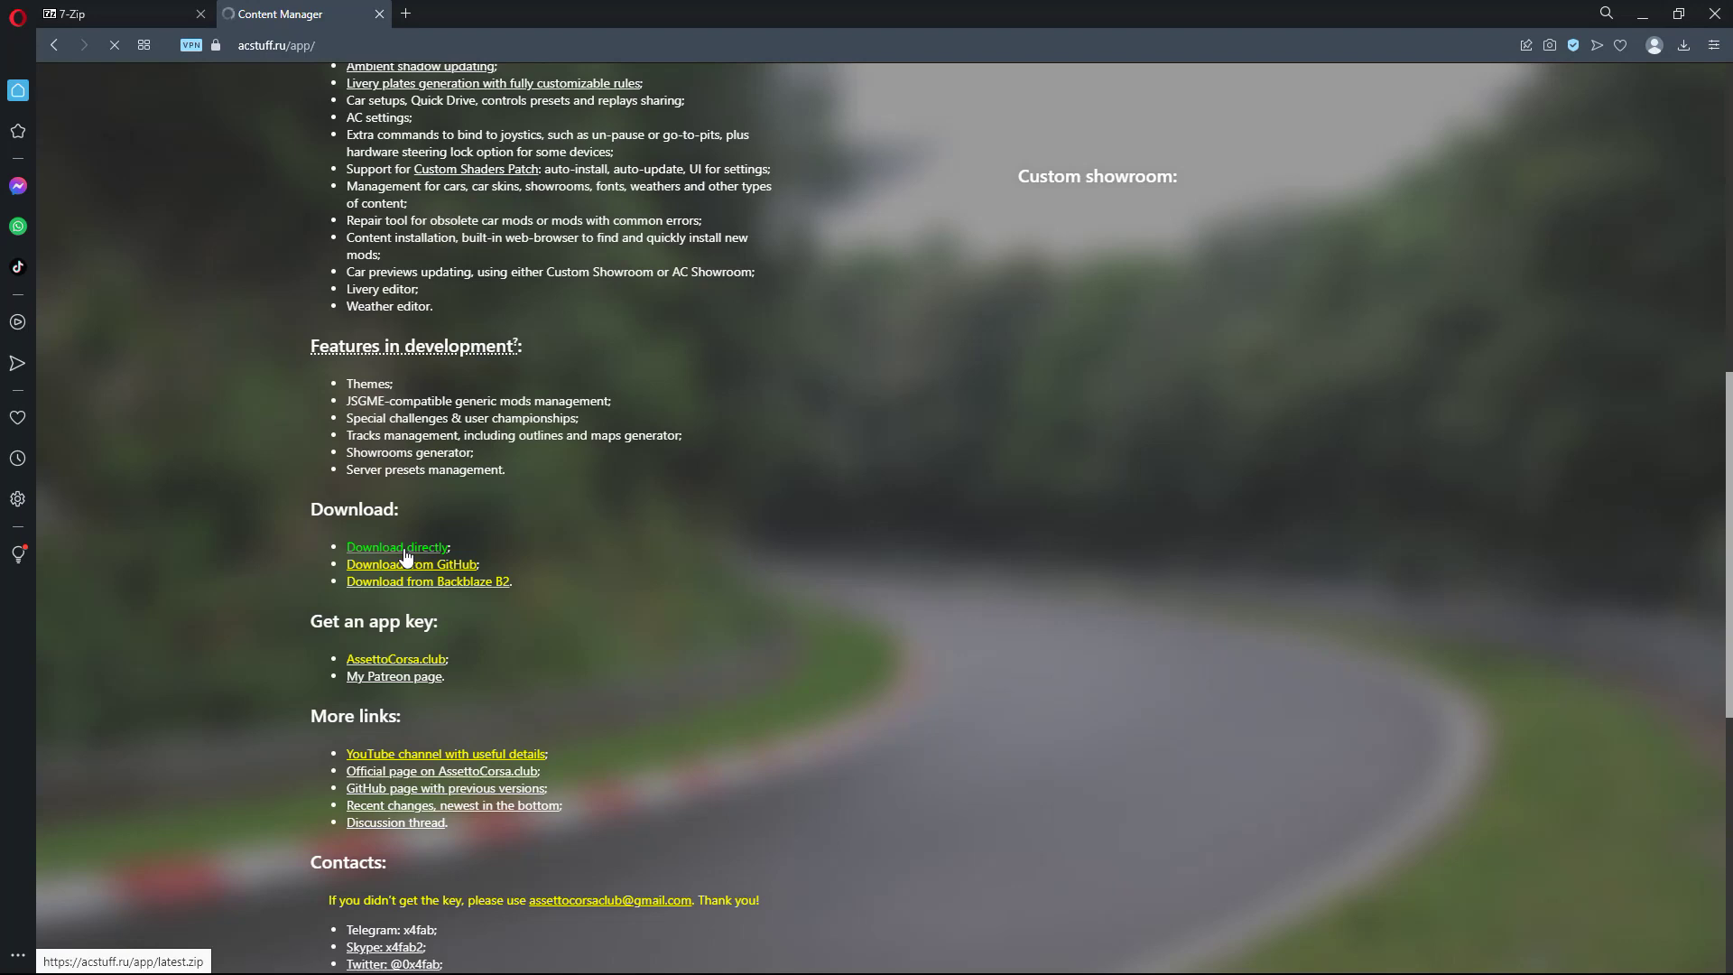
# Download Content Manager with the direct download link, and view the contents of the downloaded zip archive before closing it
pyautogui.click(403, 550)
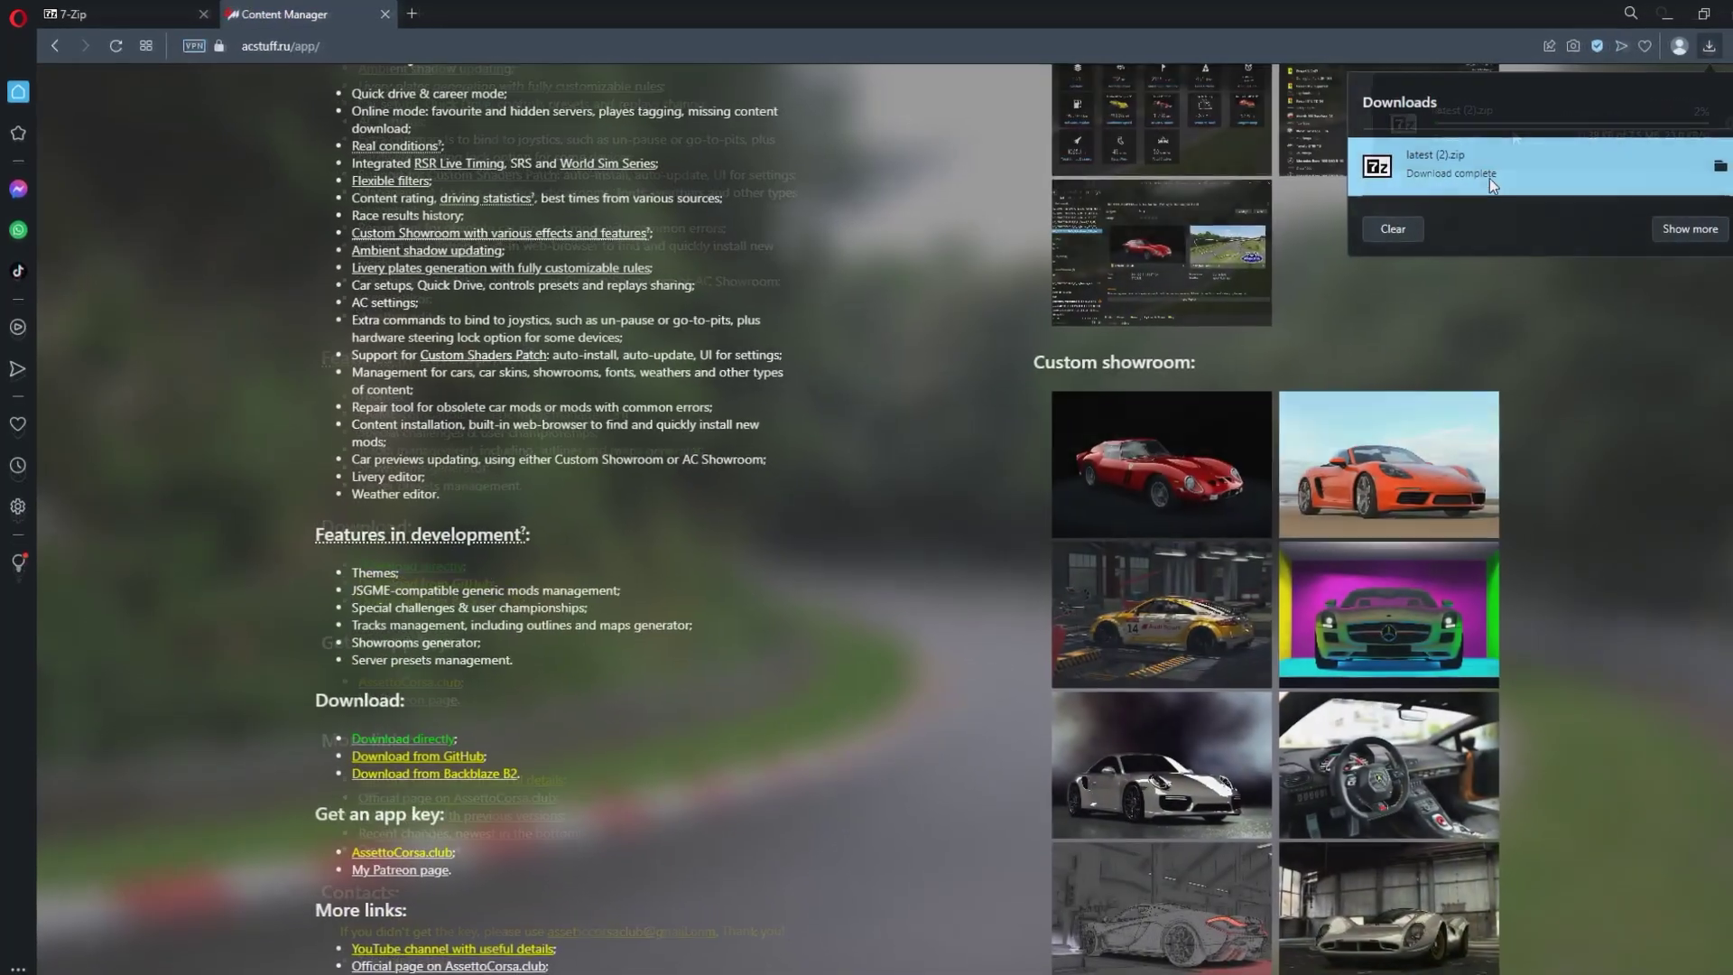
pyautogui.click(1453, 167)
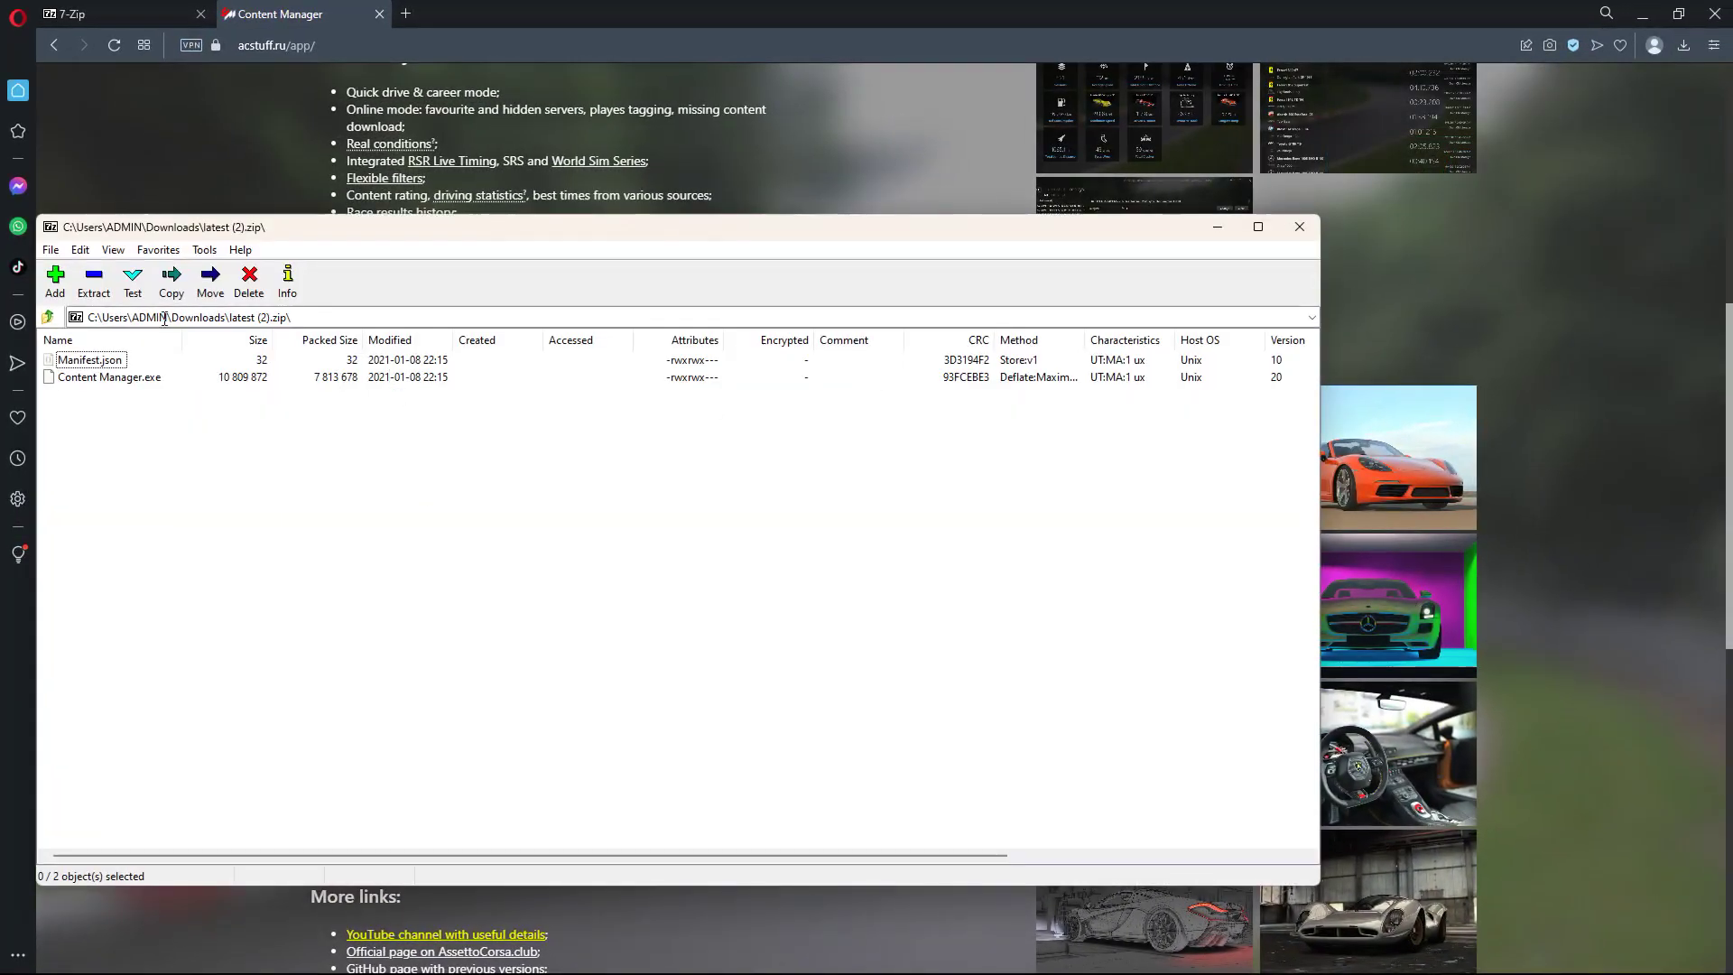
pyautogui.click(1298, 231)
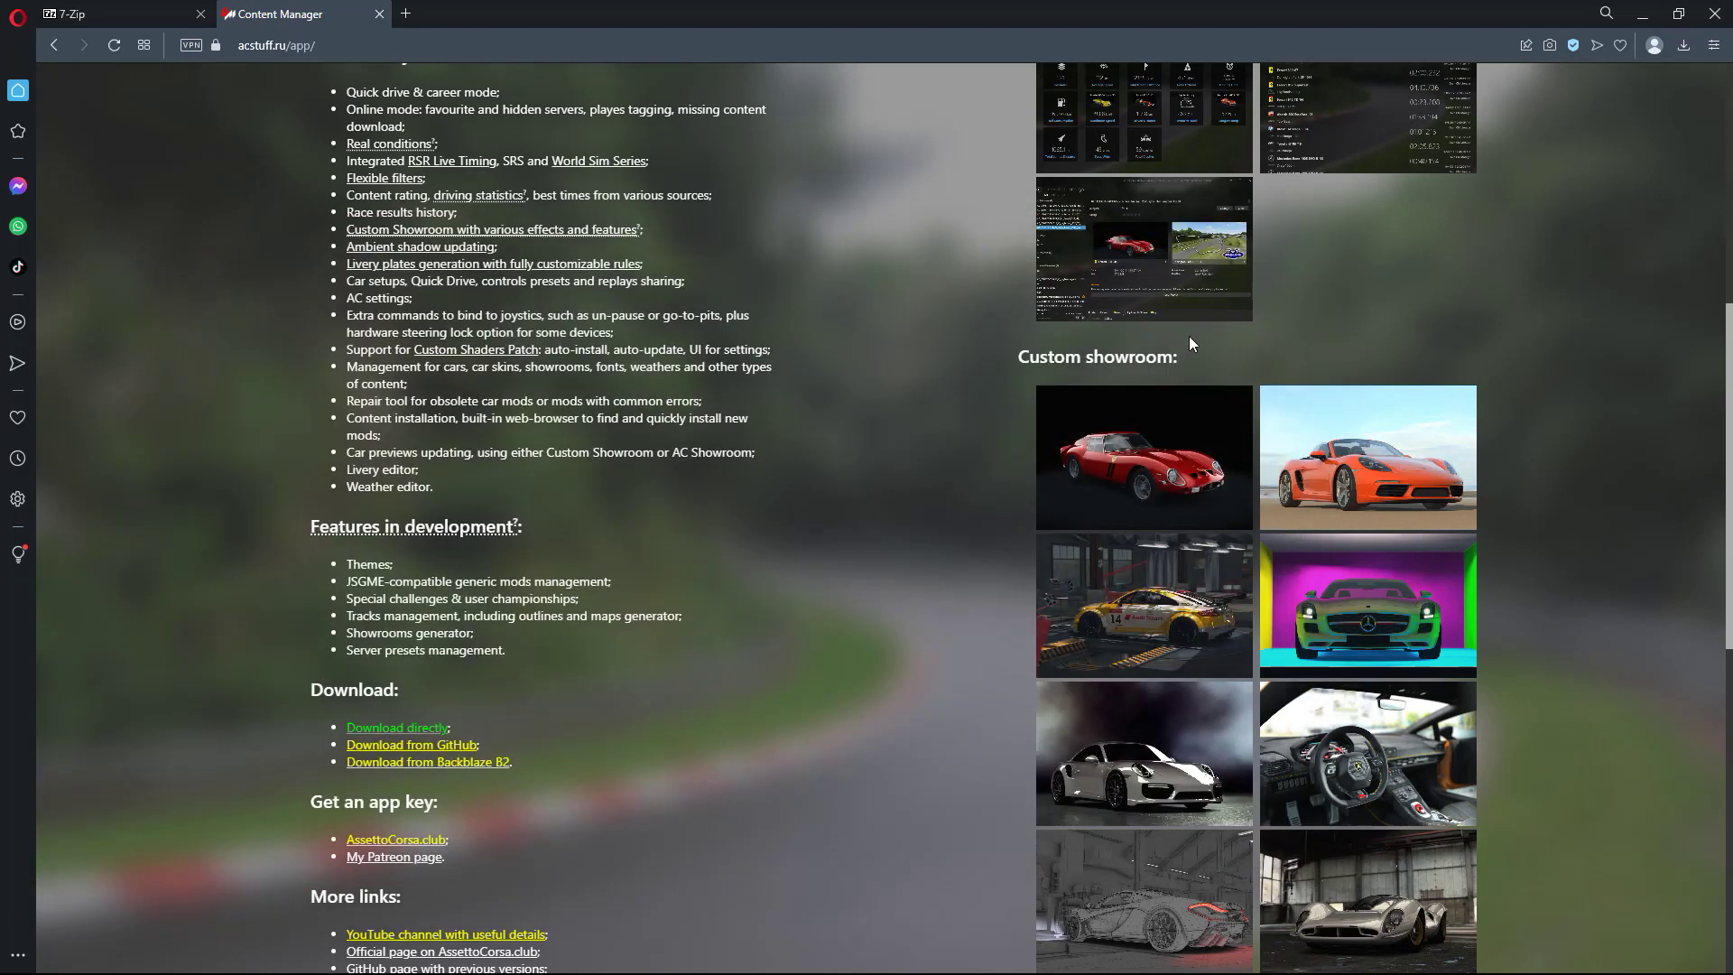
# In File Explorer's Downloads, extract the latest (2) archive into its own folder and open that folder
pyautogui.press('super+e')
pyautogui.click(551, 370)
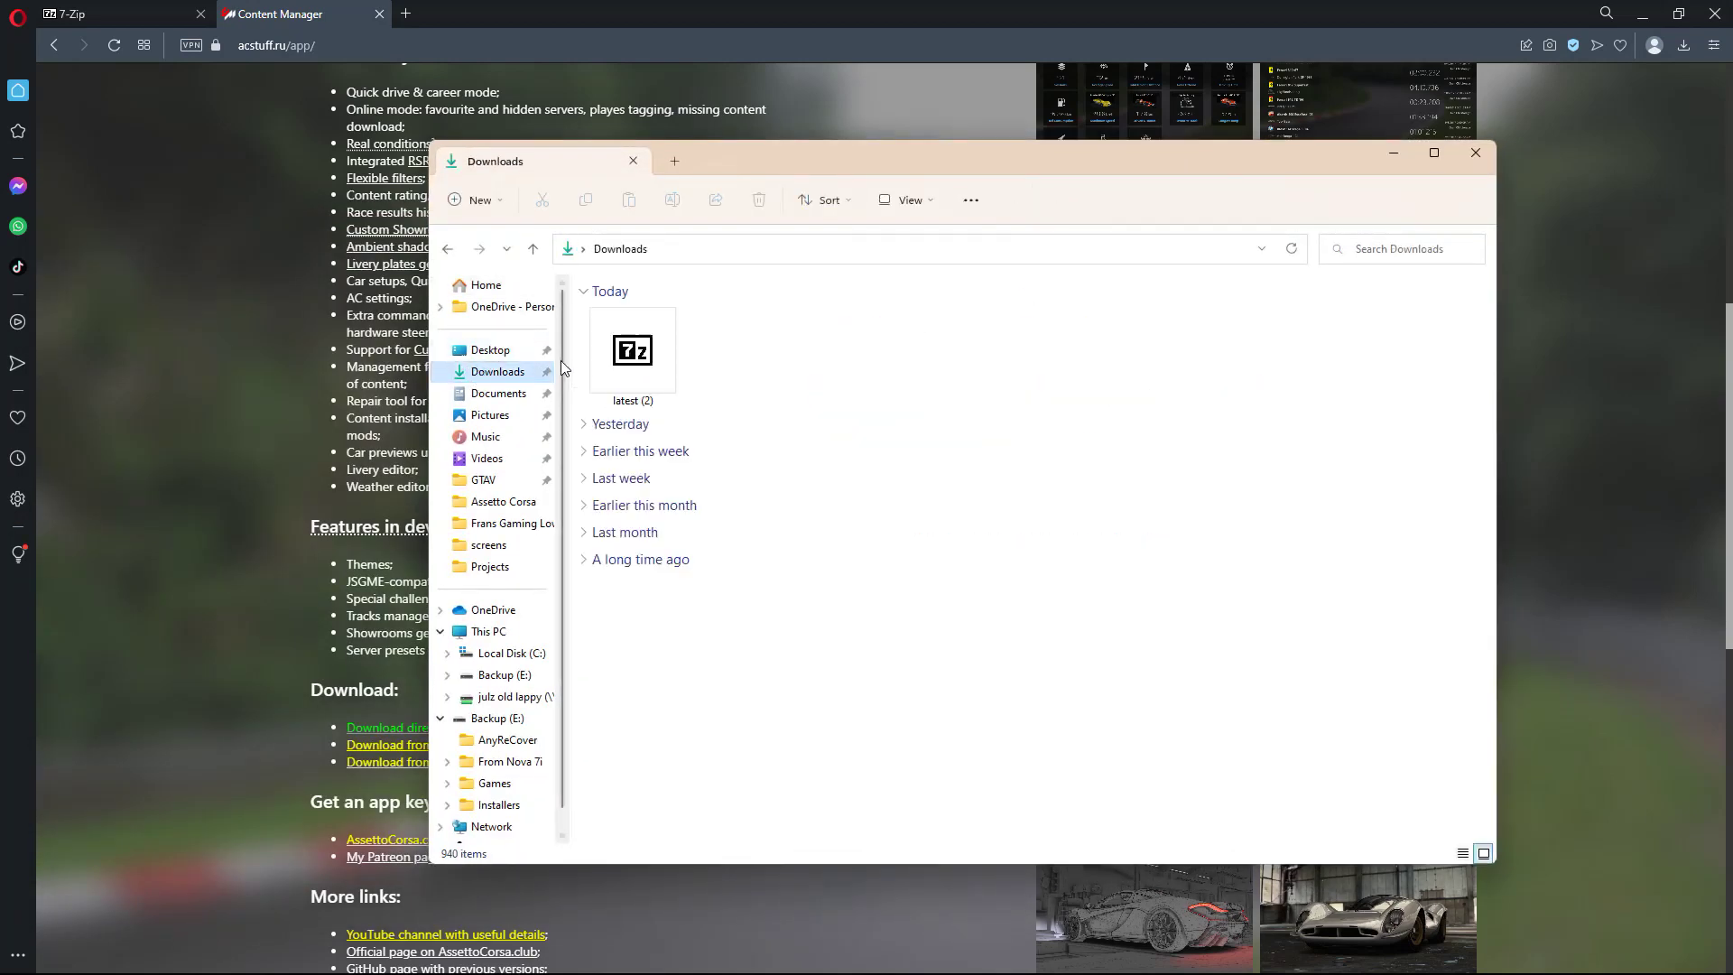
pyautogui.click(639, 365)
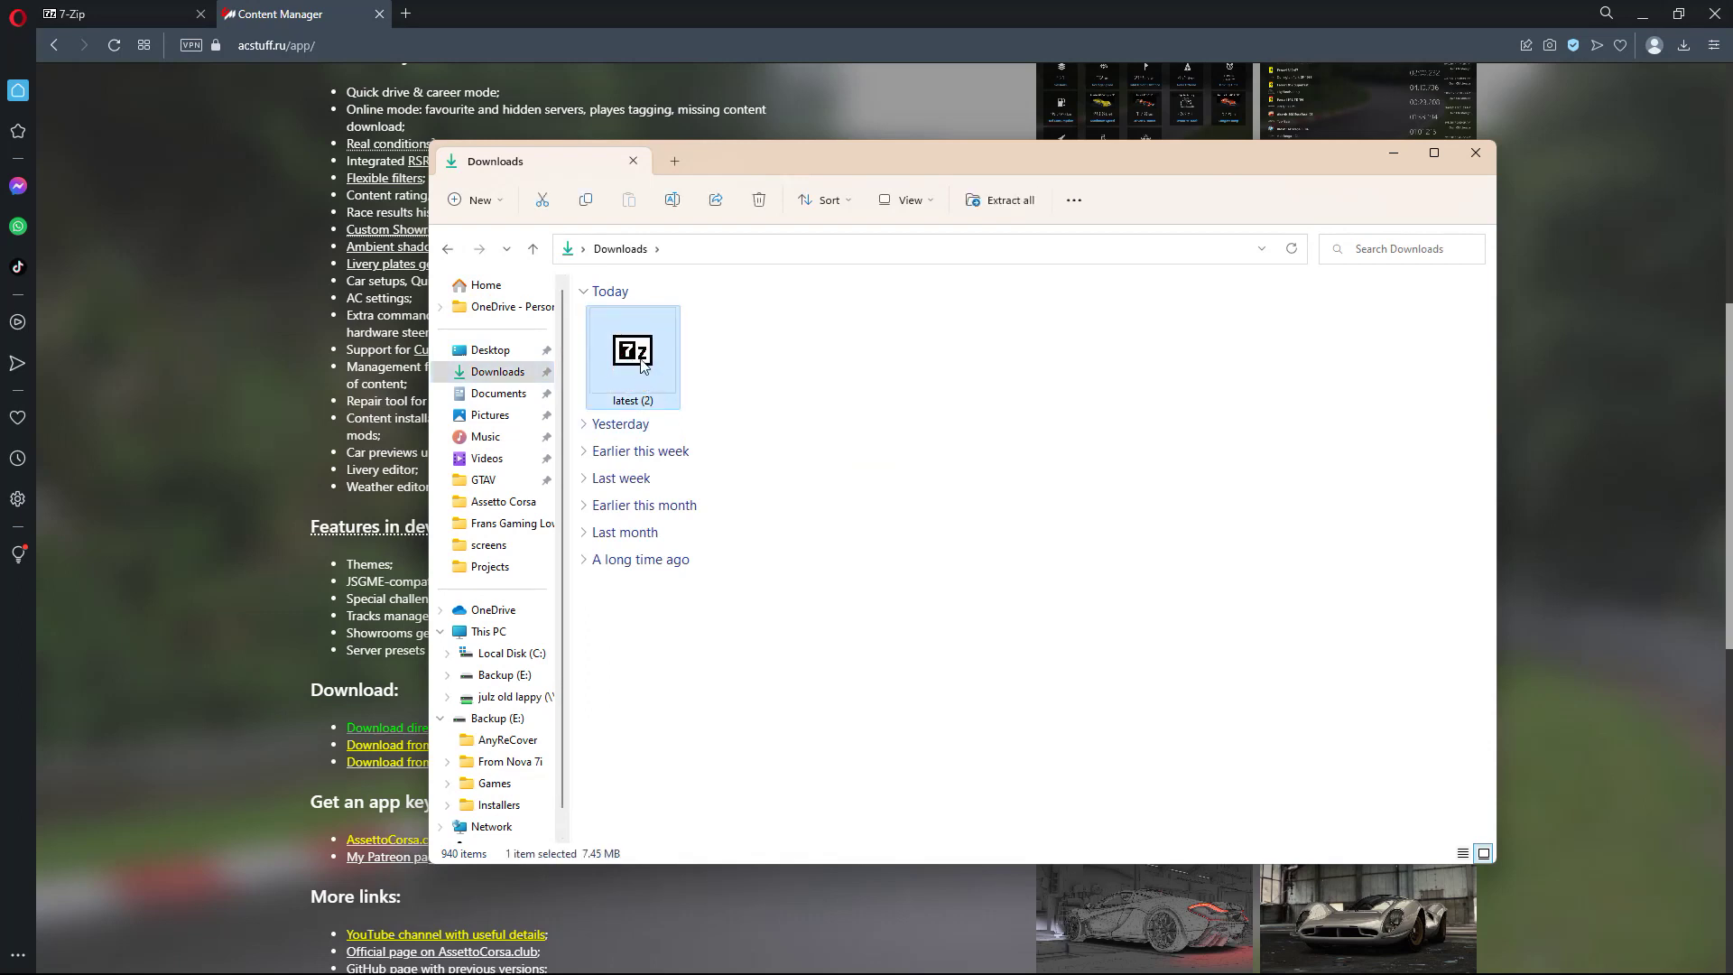
pyautogui.rightClick(642, 364)
pyautogui.click(781, 641)
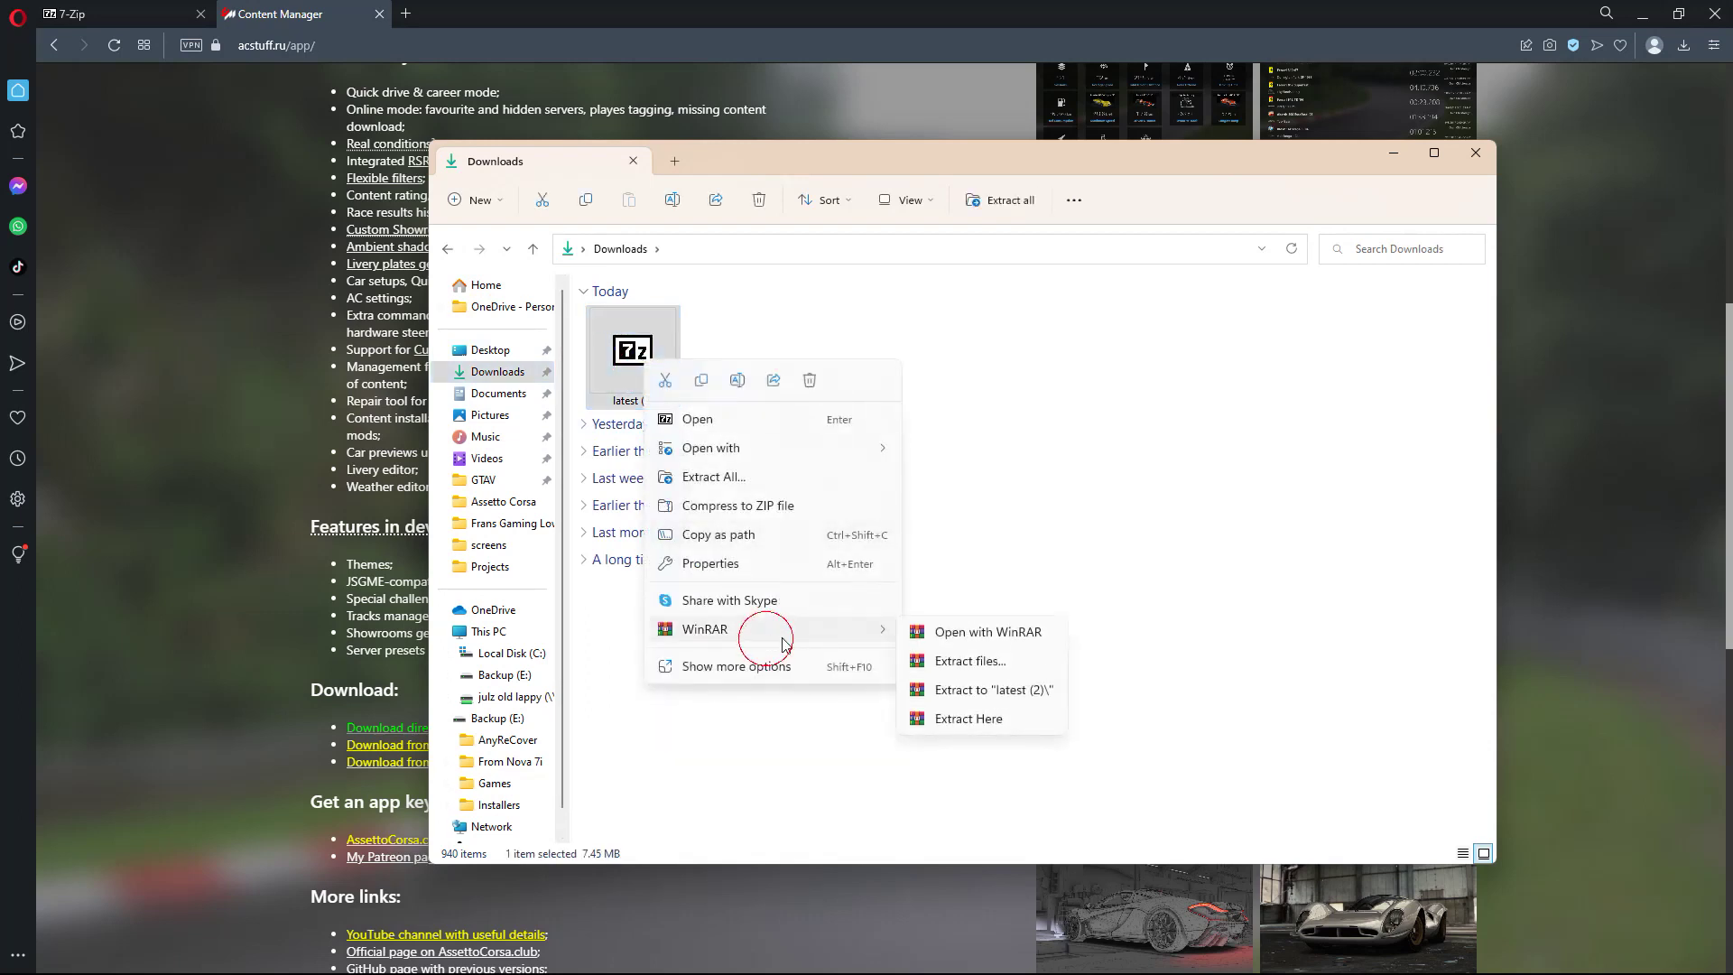
pyautogui.click(958, 691)
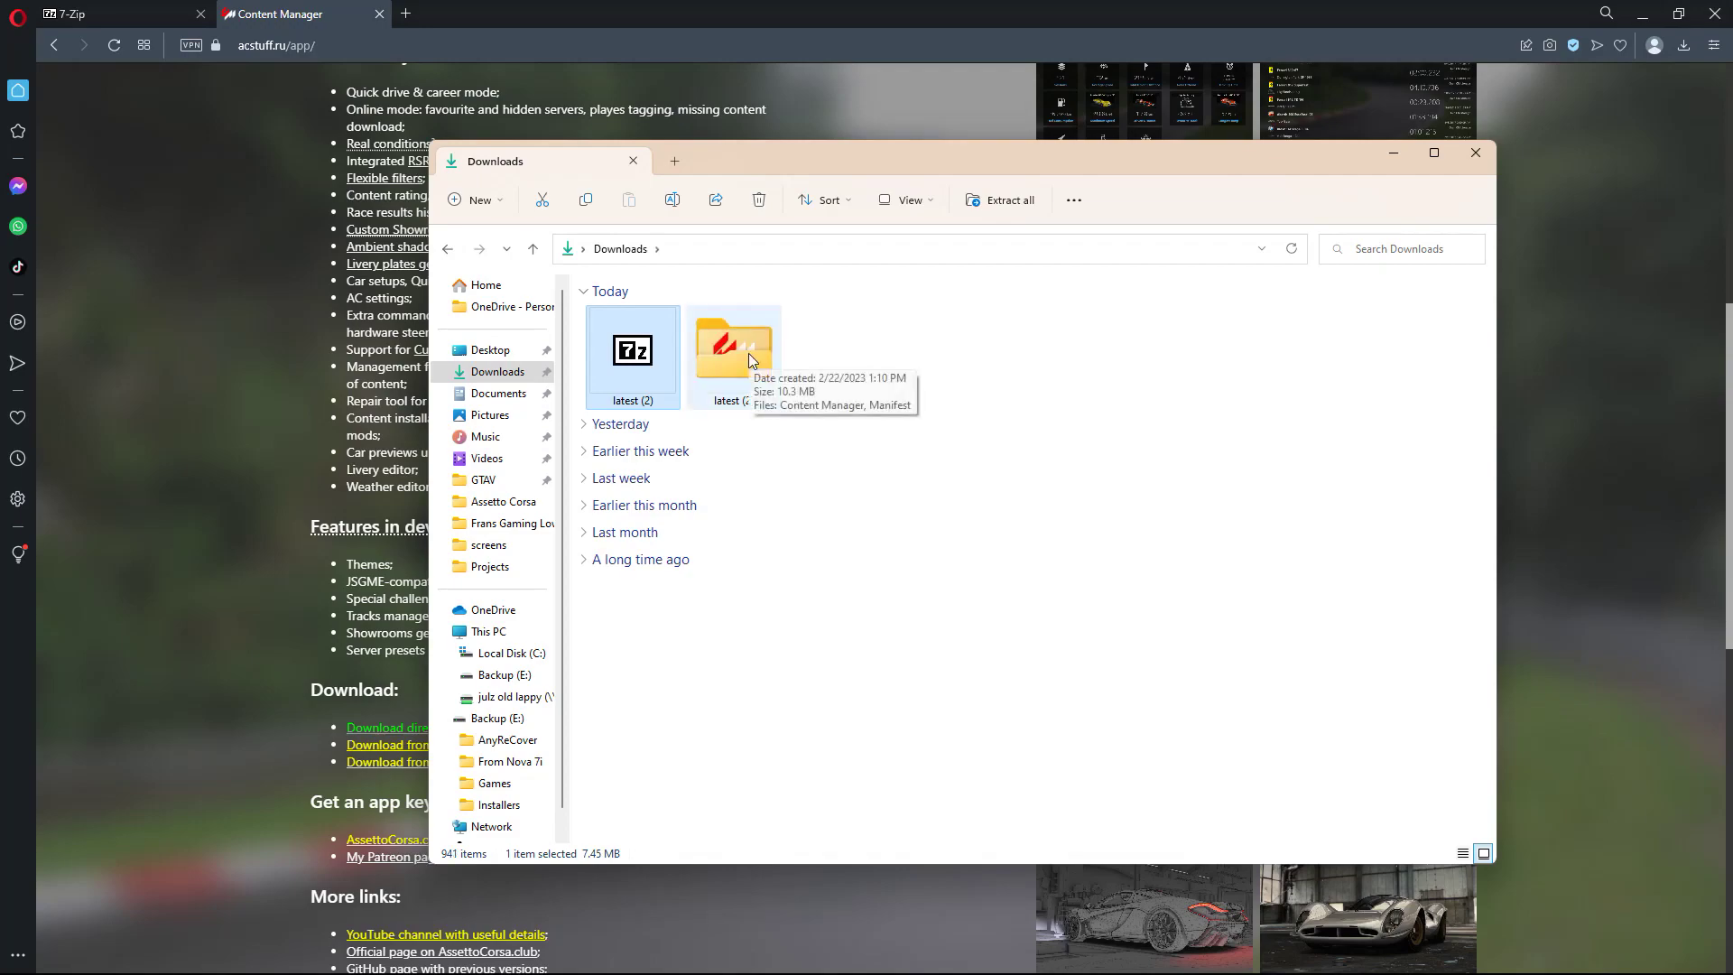
pyautogui.doubleClick(749, 354)
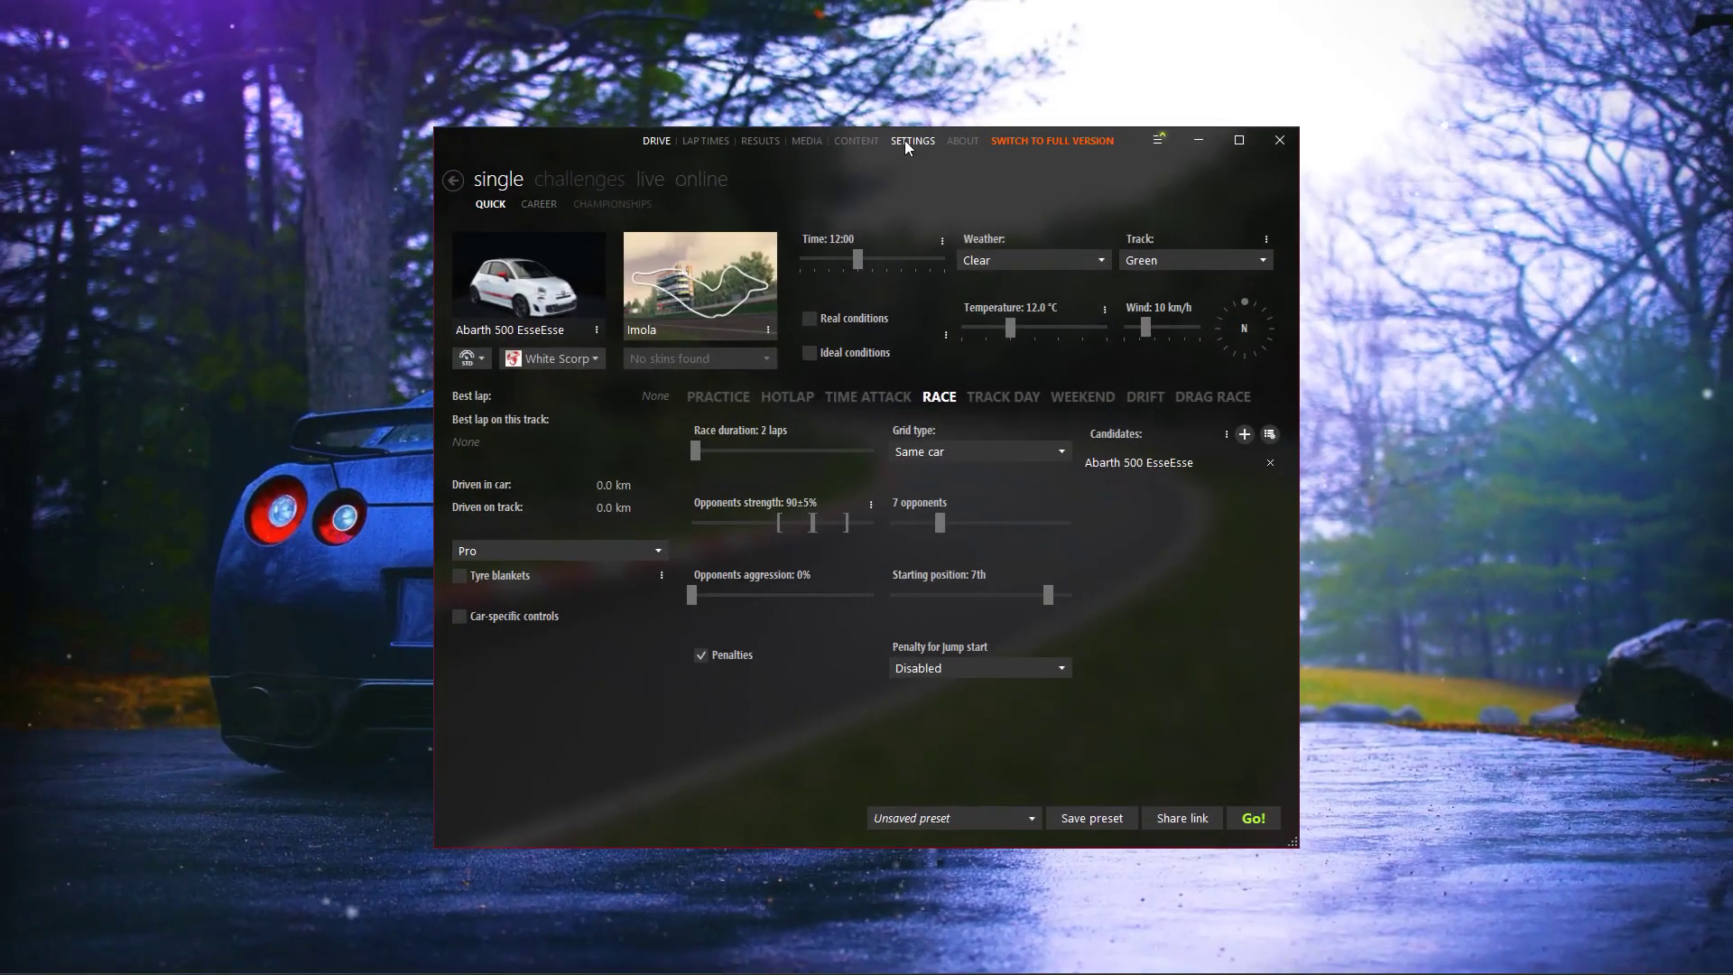
# Install Custom Shaders Patch from Content Manager's settings in the maximized window, and switch the patch to version 0.1.79
pyautogui.click(907, 145)
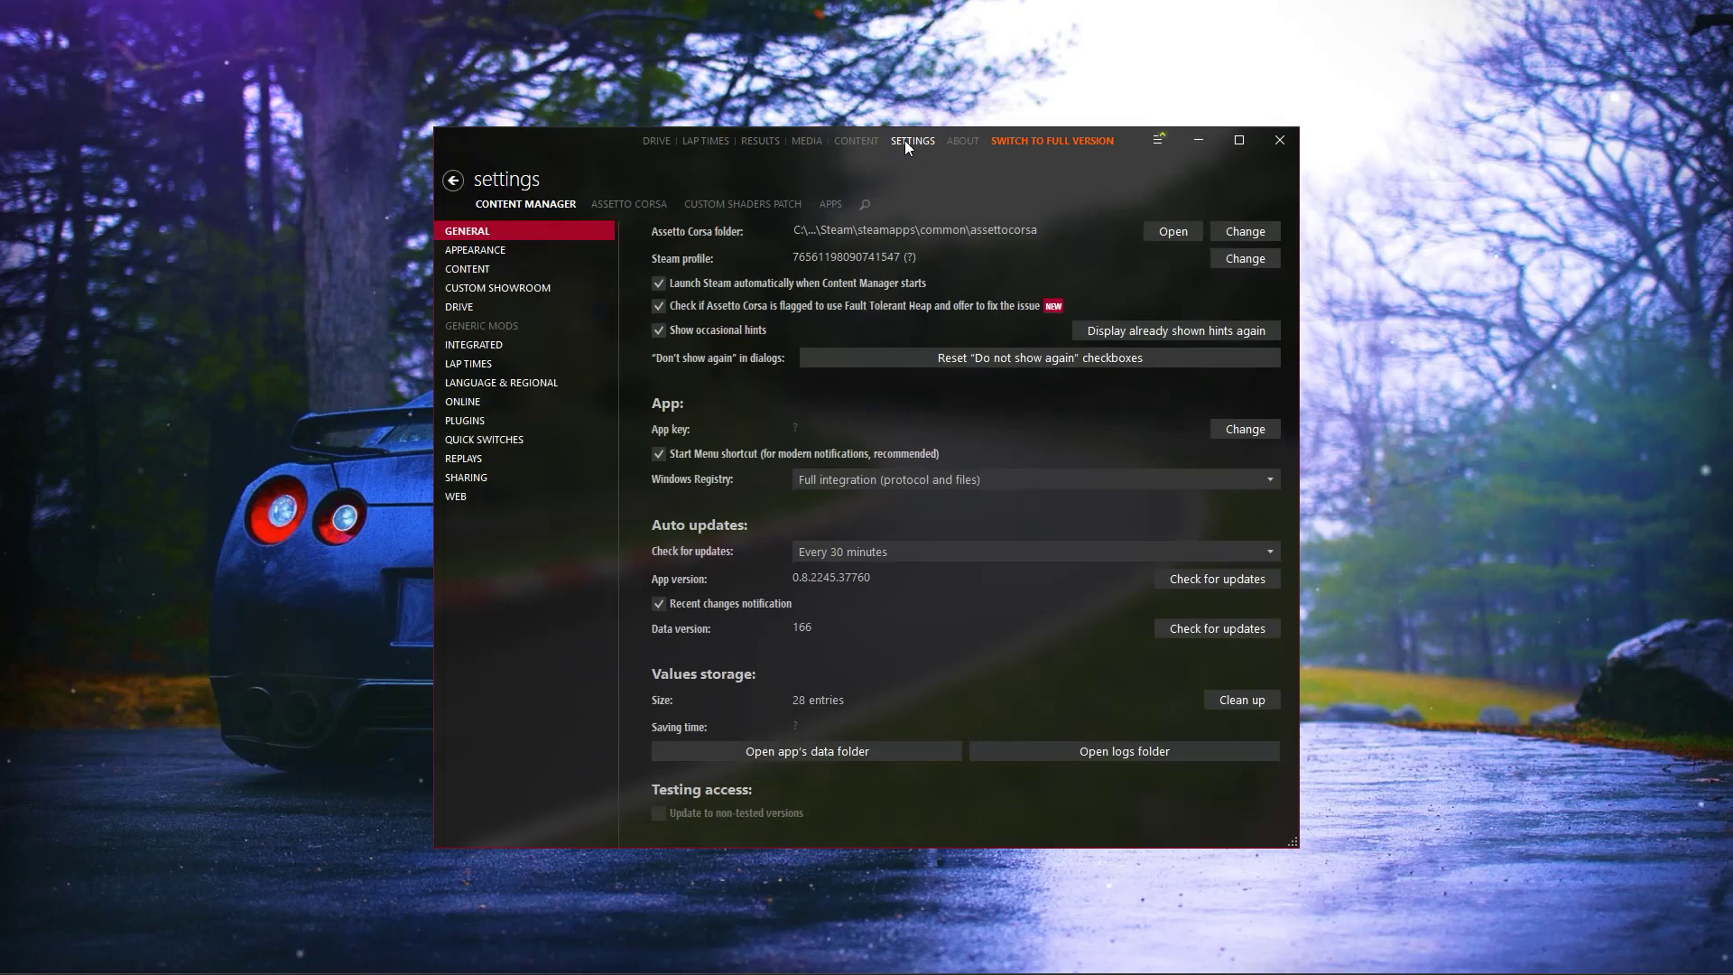
pyautogui.click(1238, 142)
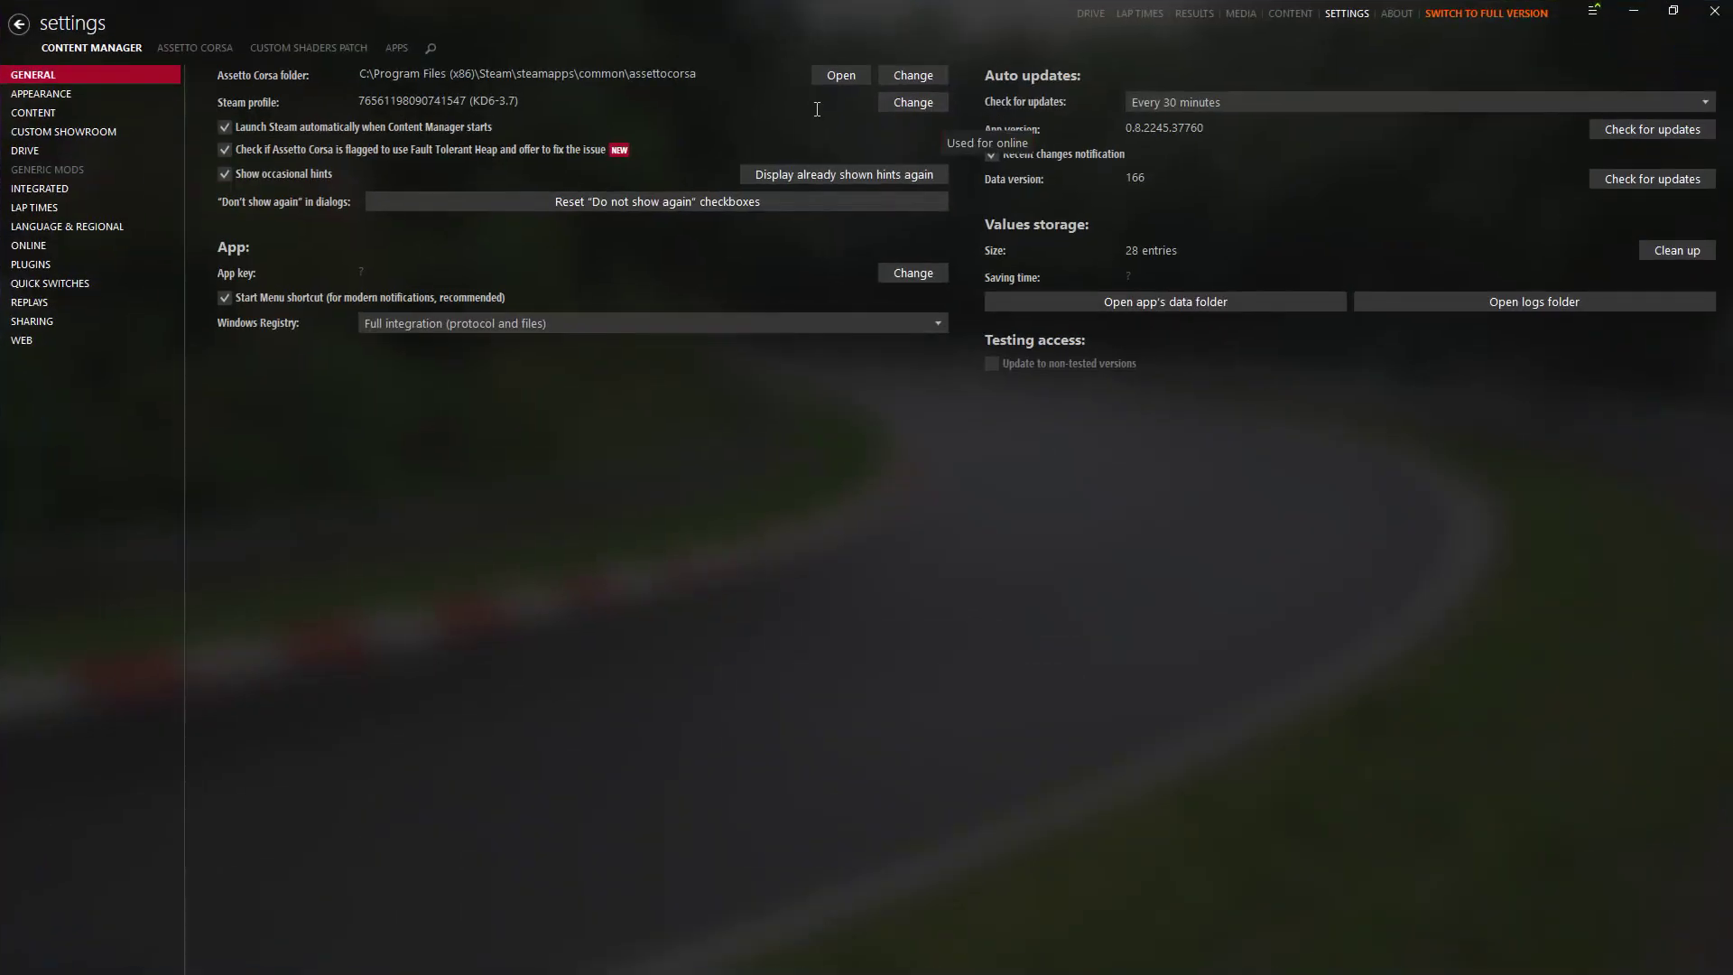
pyautogui.click(292, 49)
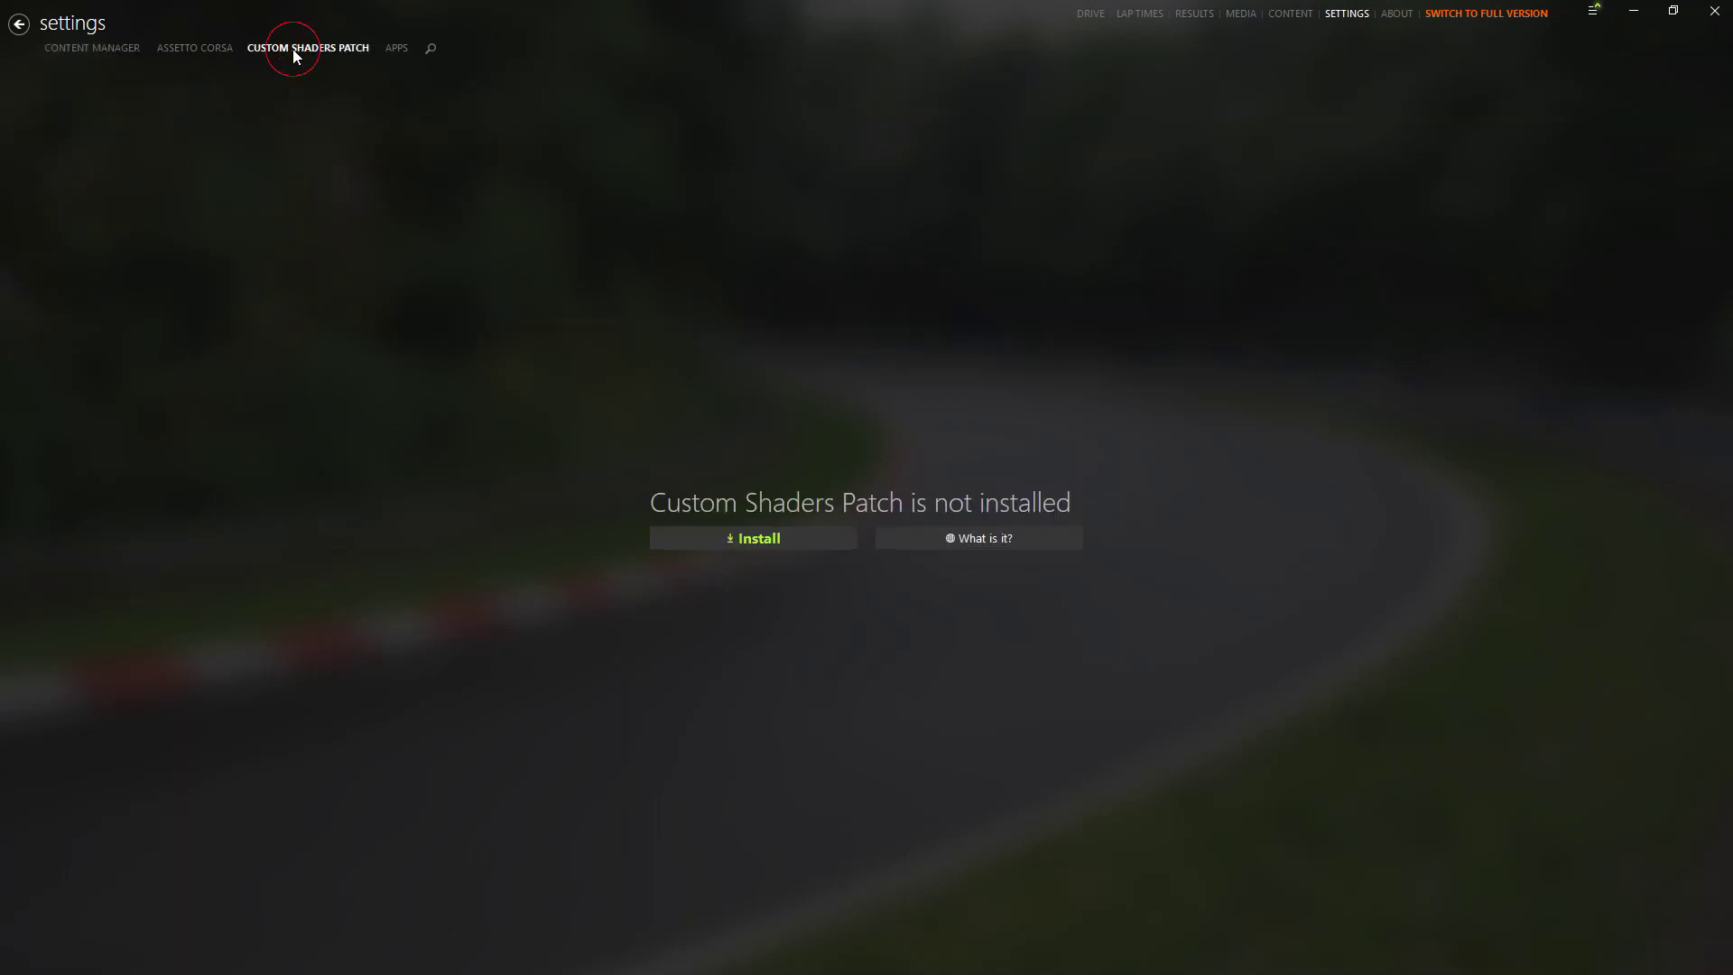
pyautogui.click(702, 537)
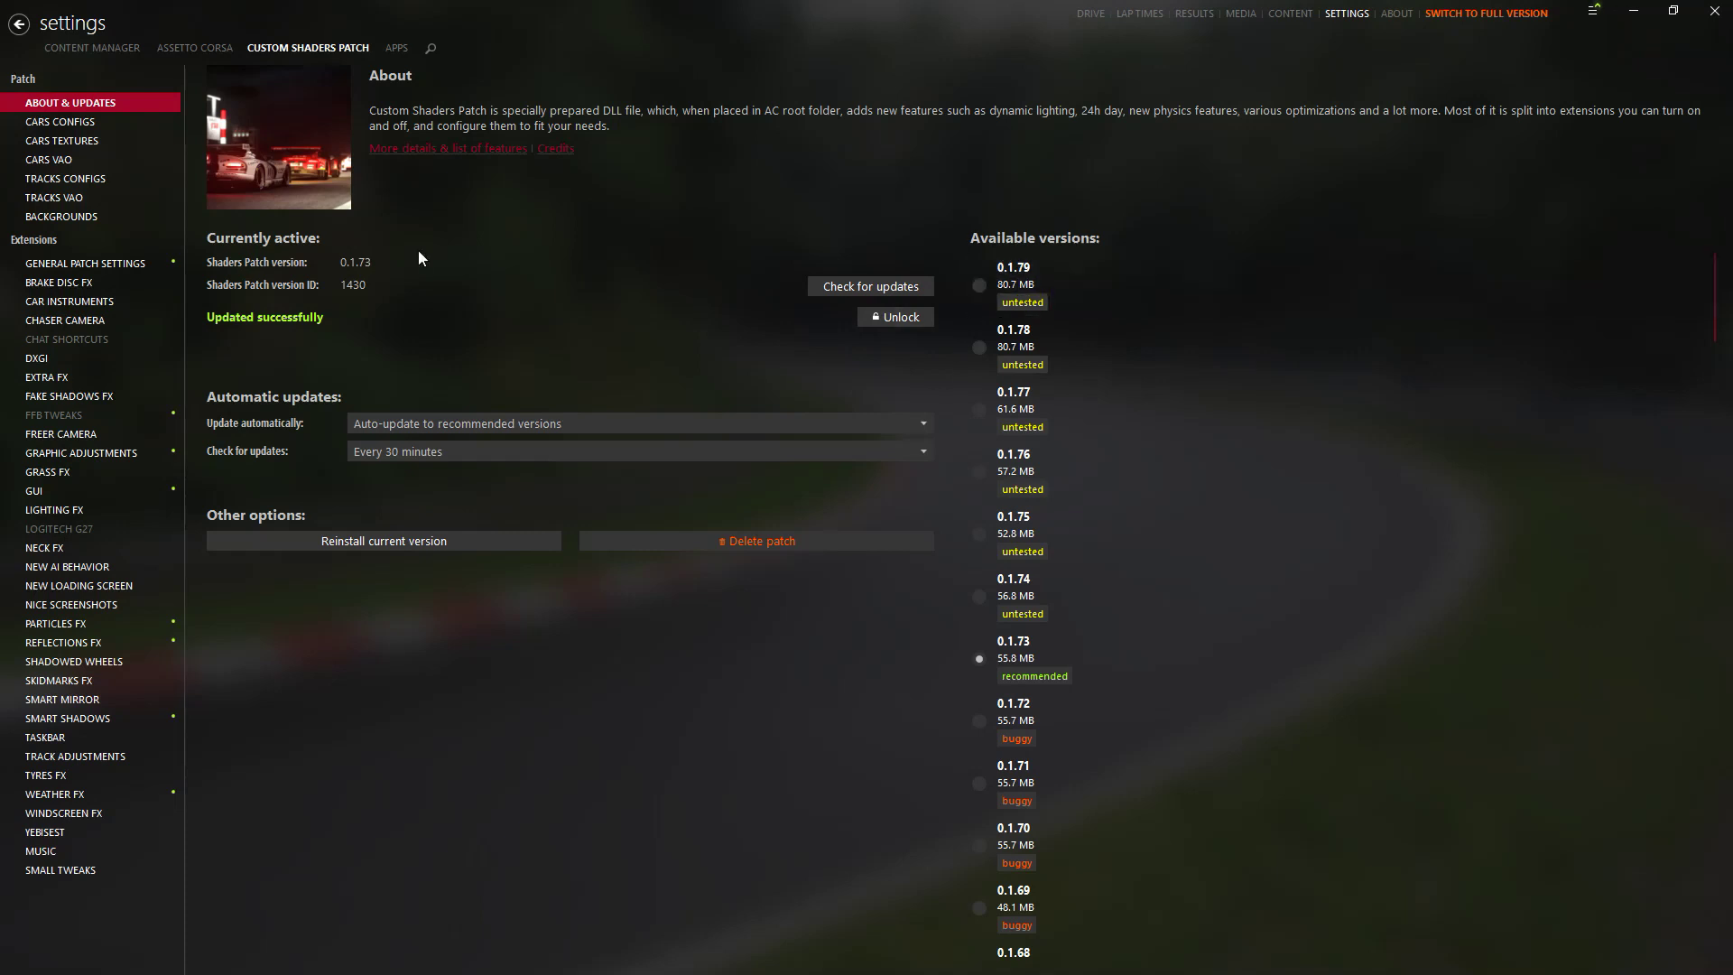
pyautogui.click(984, 285)
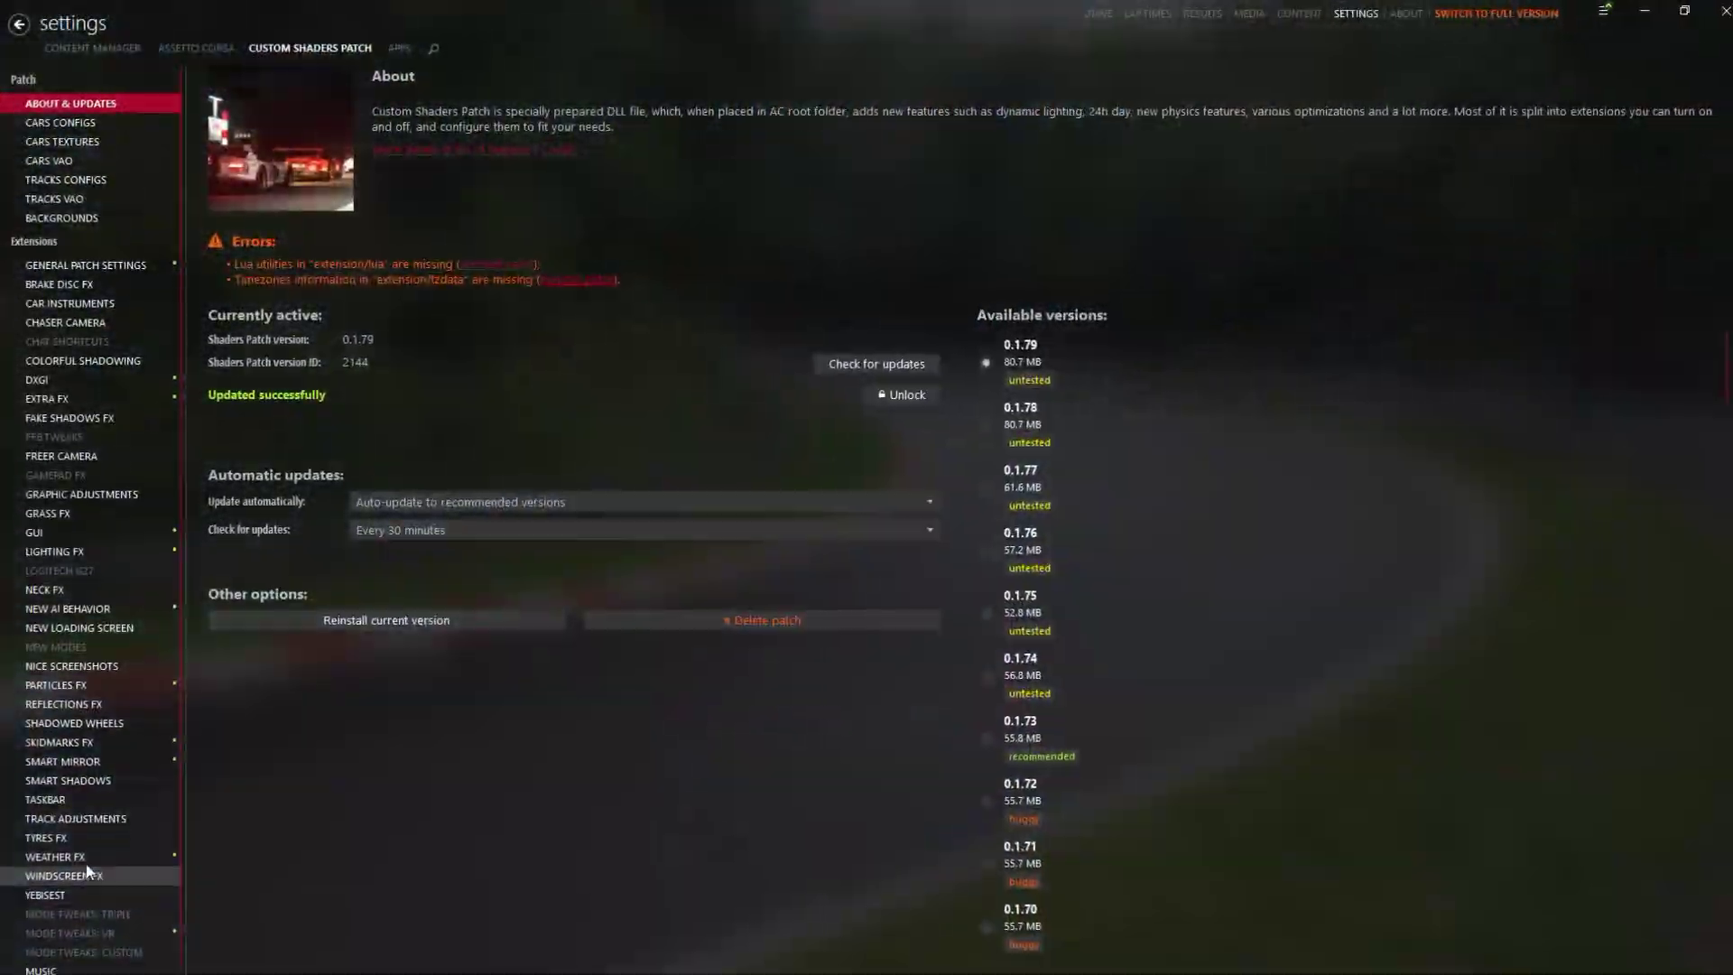
# Examine the available controller scripts and weather scripts in the Weather FX settings of Custom Shaders Patch
pyautogui.click(86, 853)
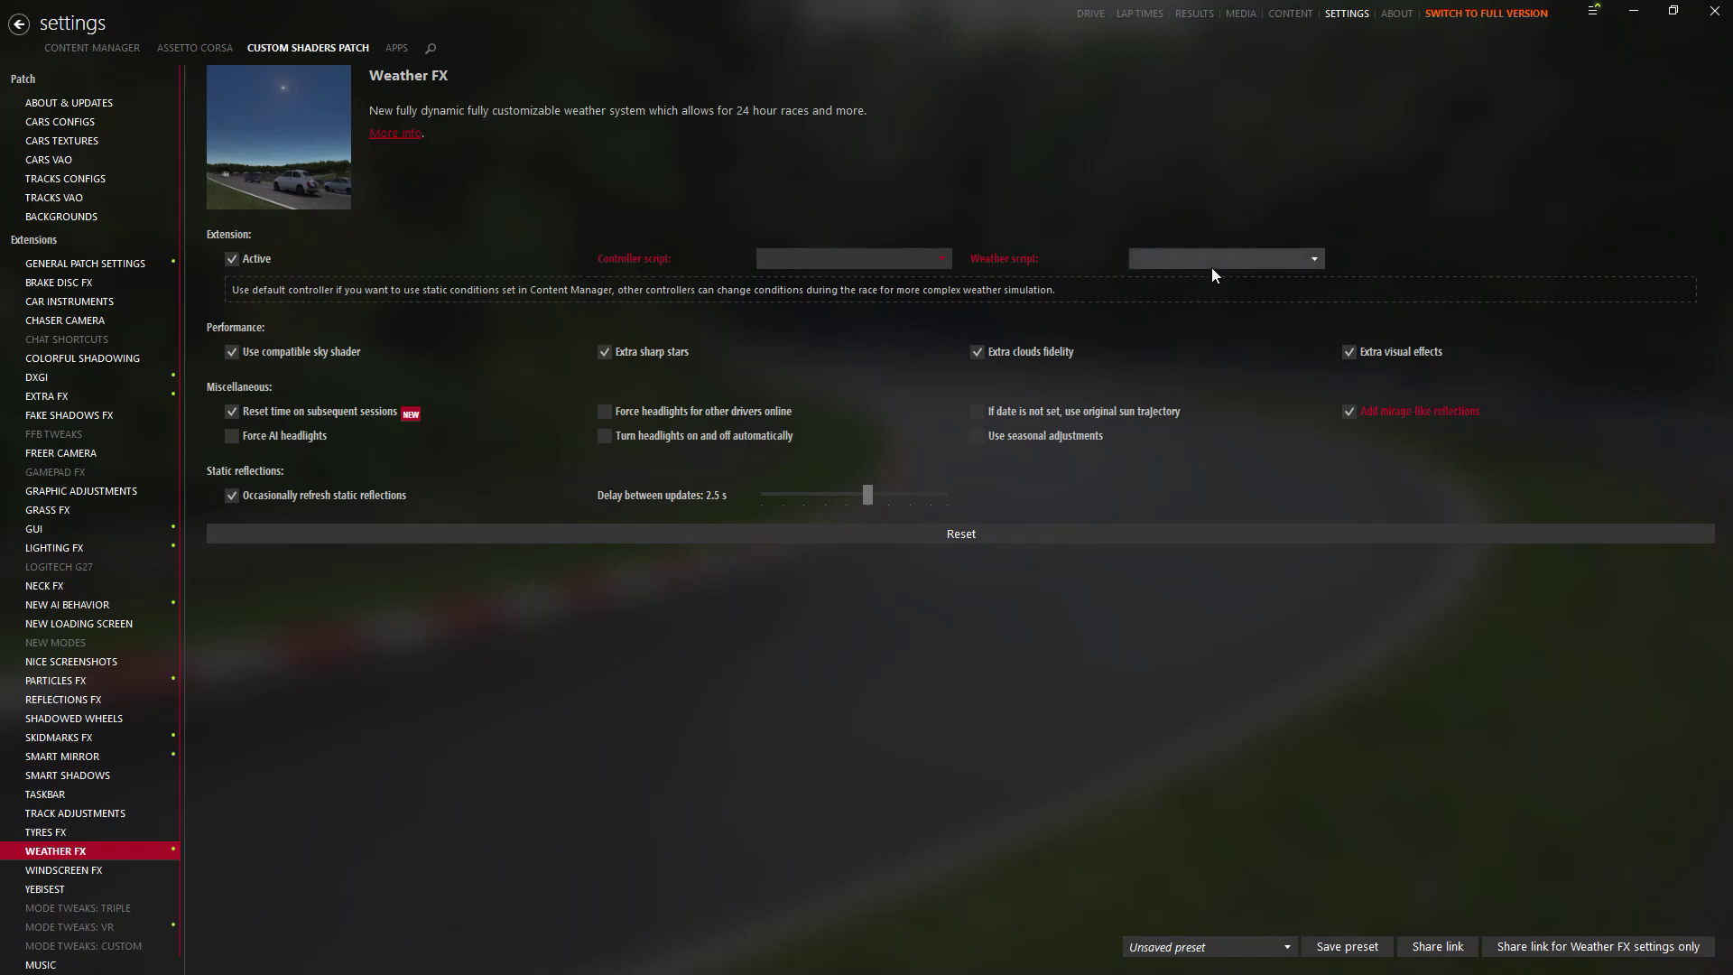
pyautogui.click(880, 262)
pyautogui.click(964, 181)
pyautogui.click(1194, 261)
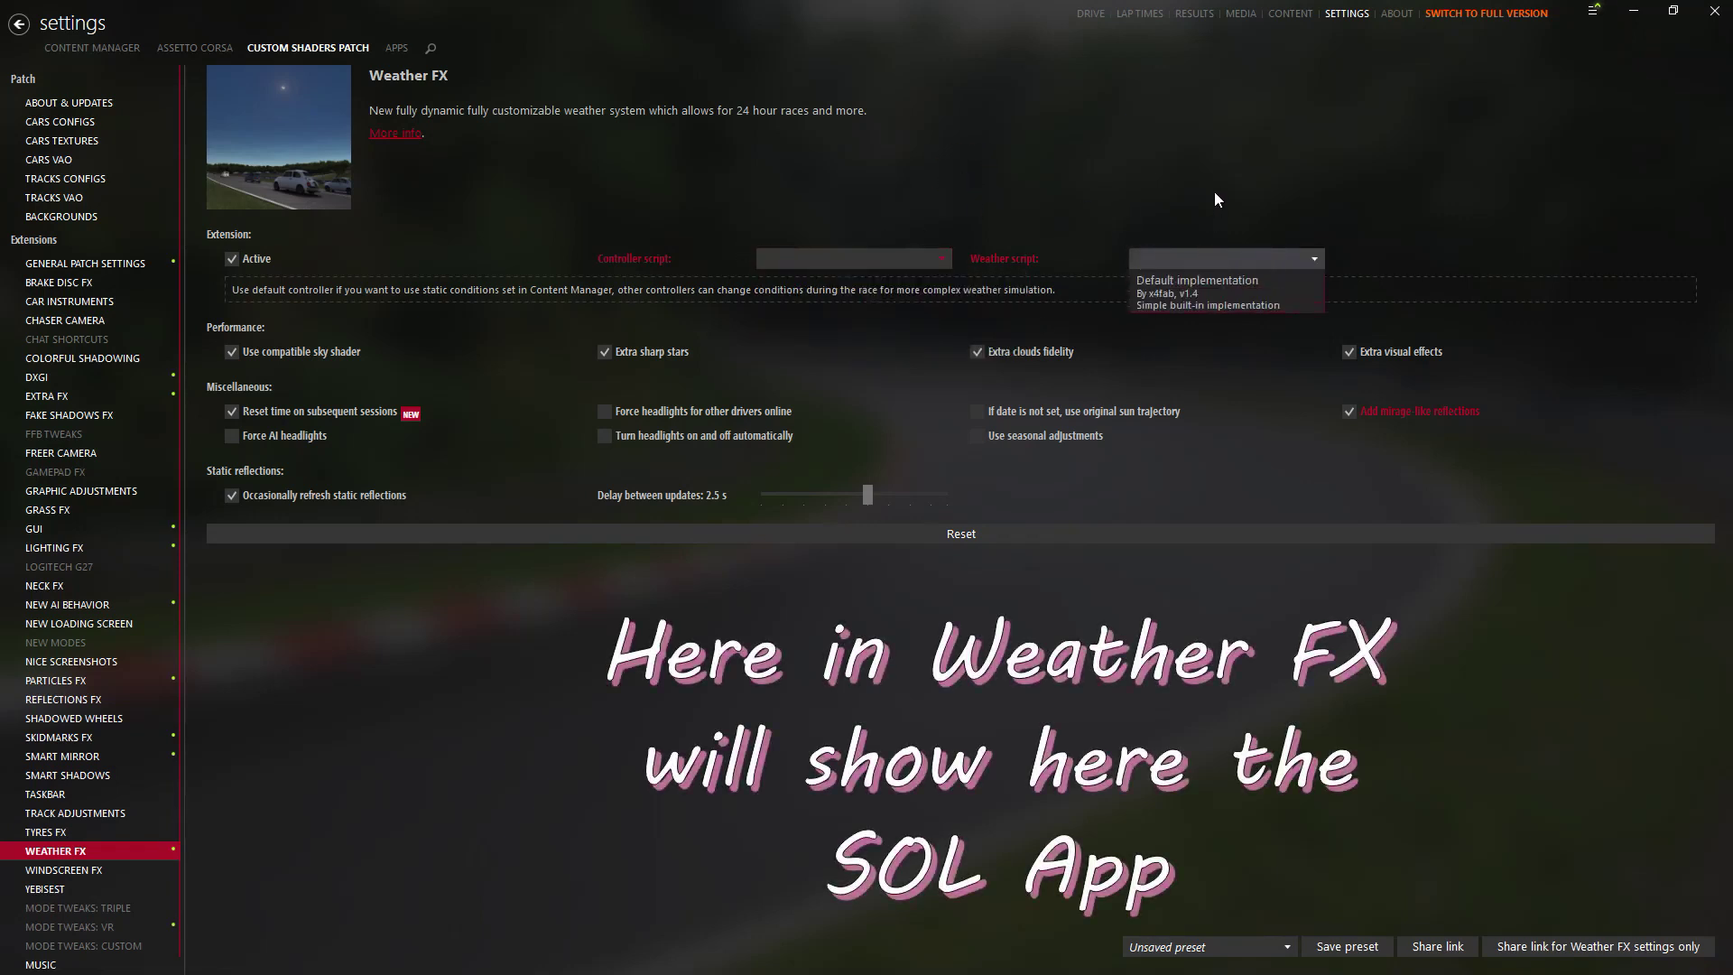
pyautogui.click(1212, 190)
pyautogui.click(880, 260)
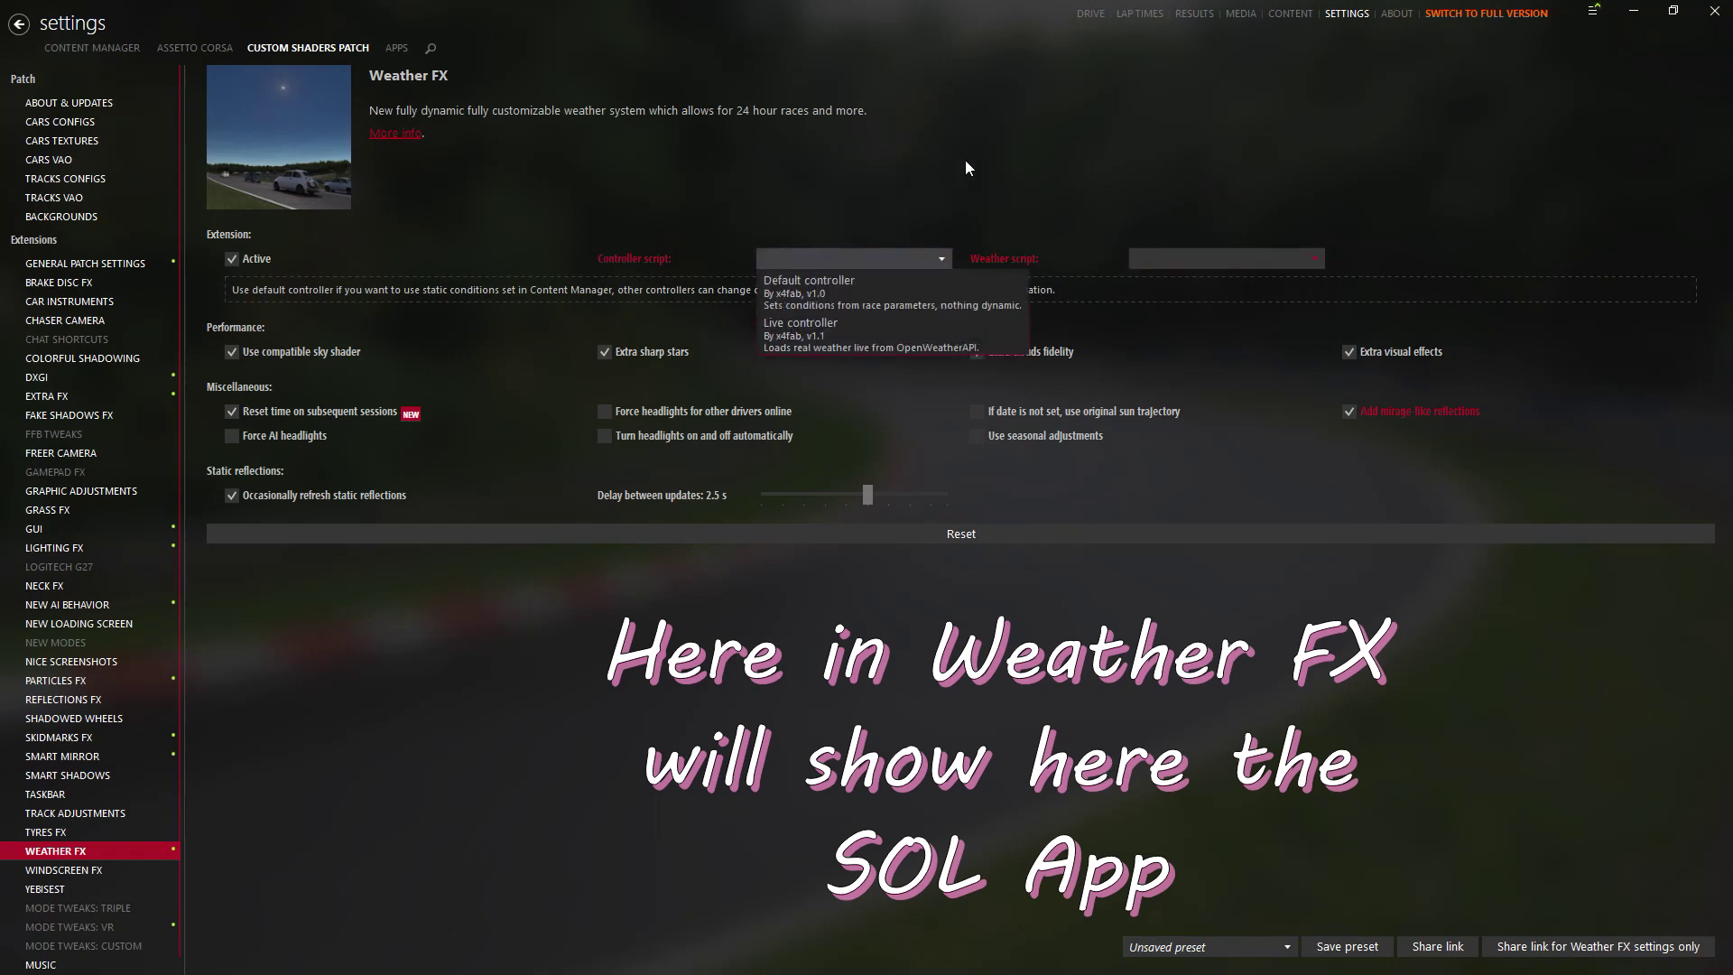
pyautogui.click(966, 163)
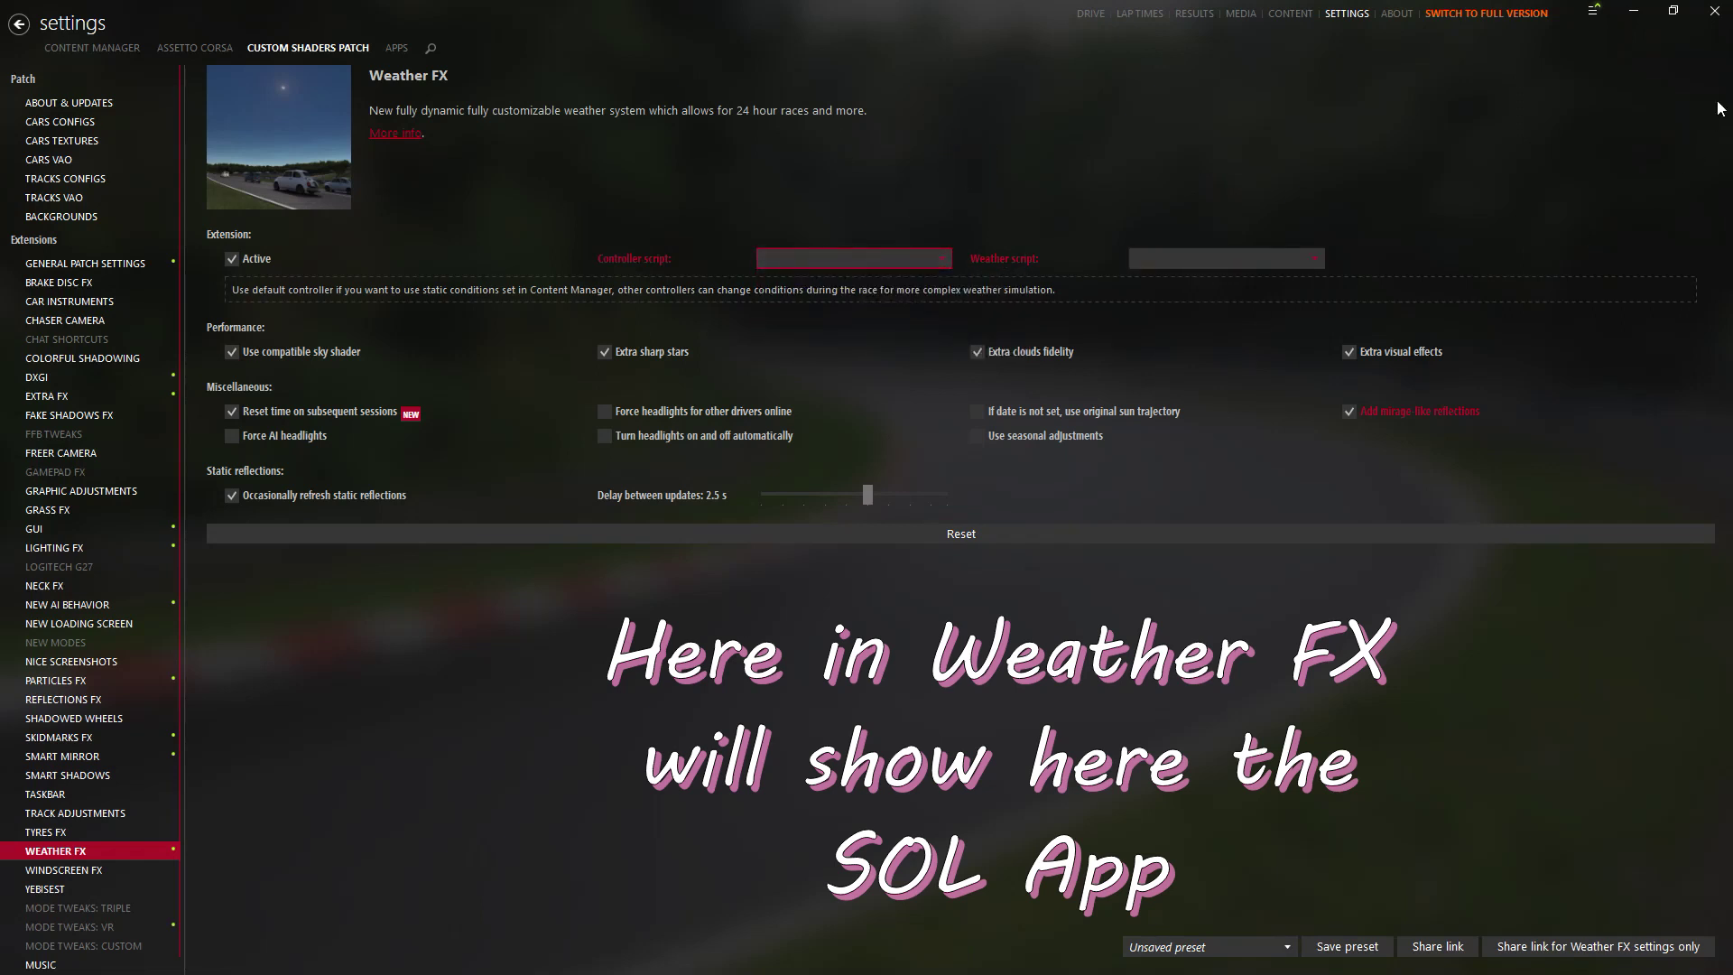
# Switch to Opera, search Google for "sol assetto corsa" and open the Sol page on RaceDepartment
pyautogui.click(1629, 12)
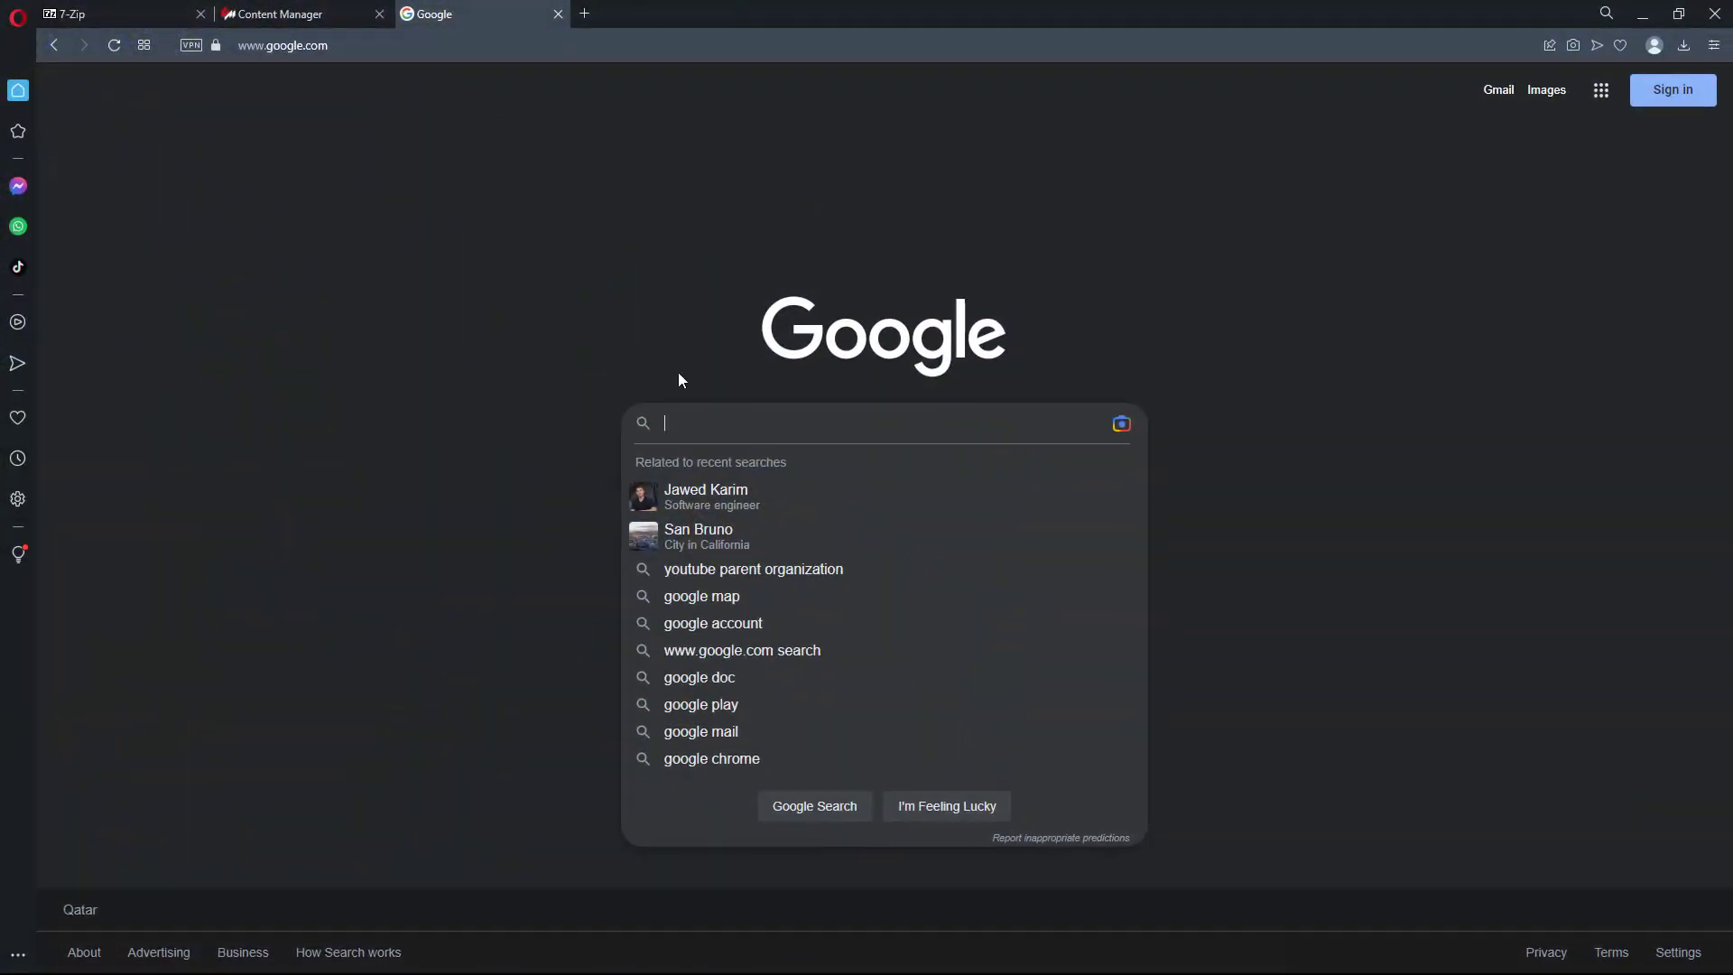
pyautogui.write('s')
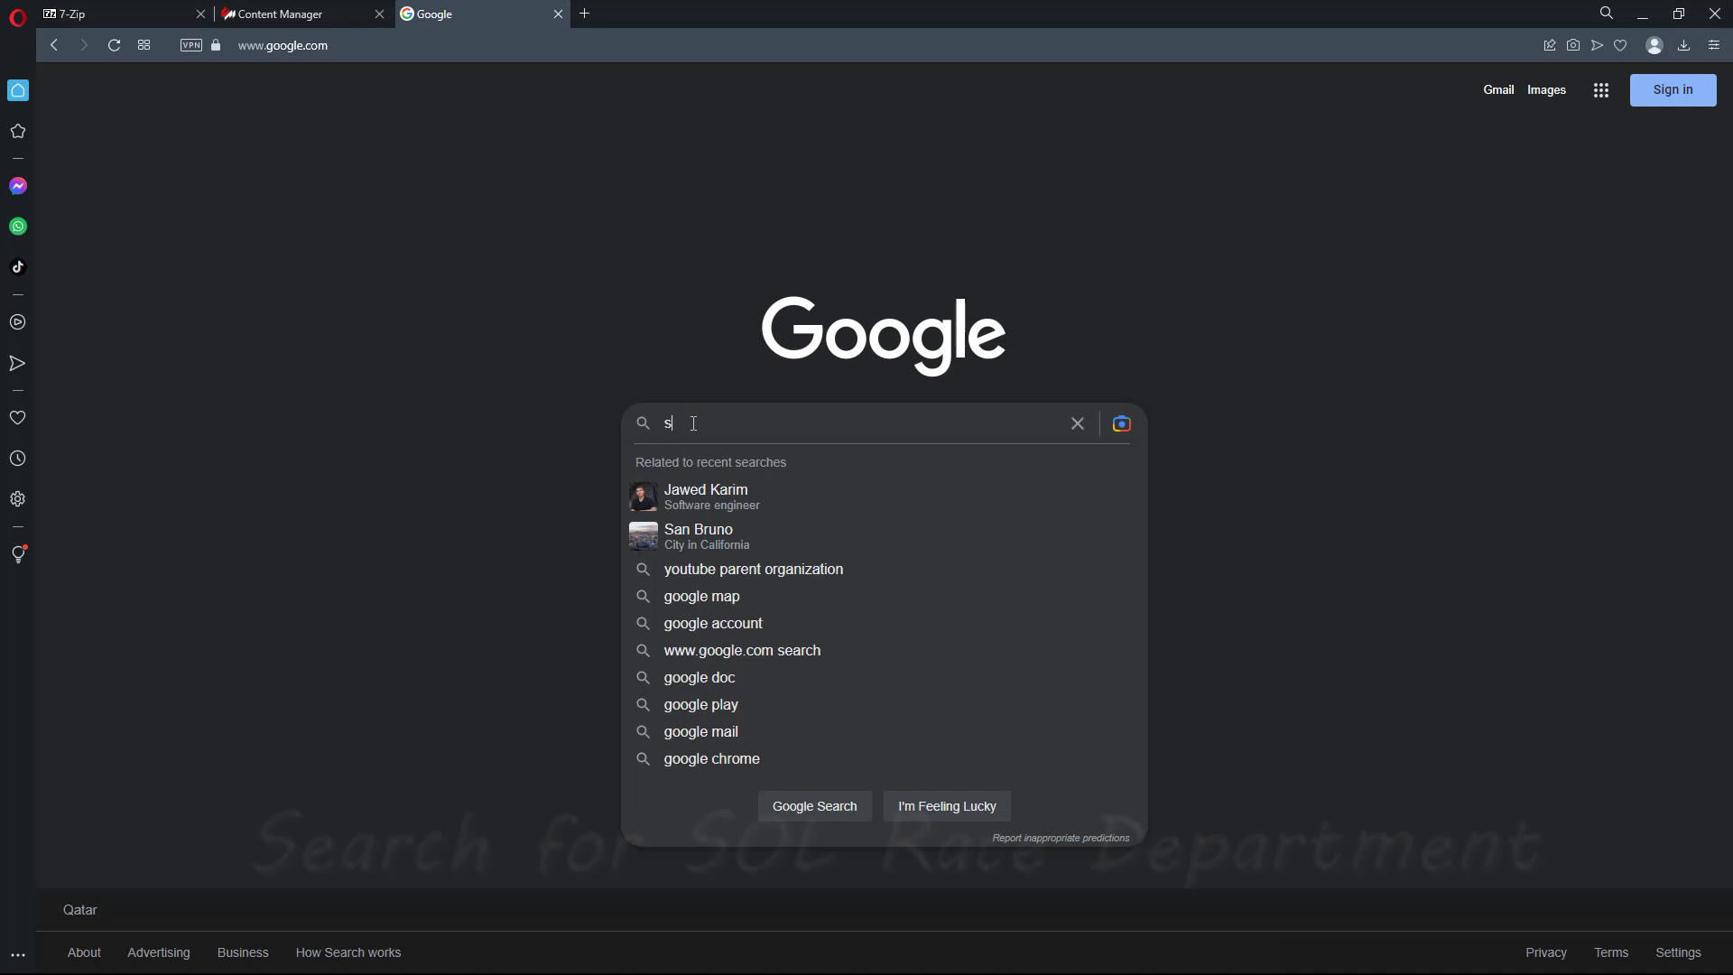
pyautogui.write('ol ass')
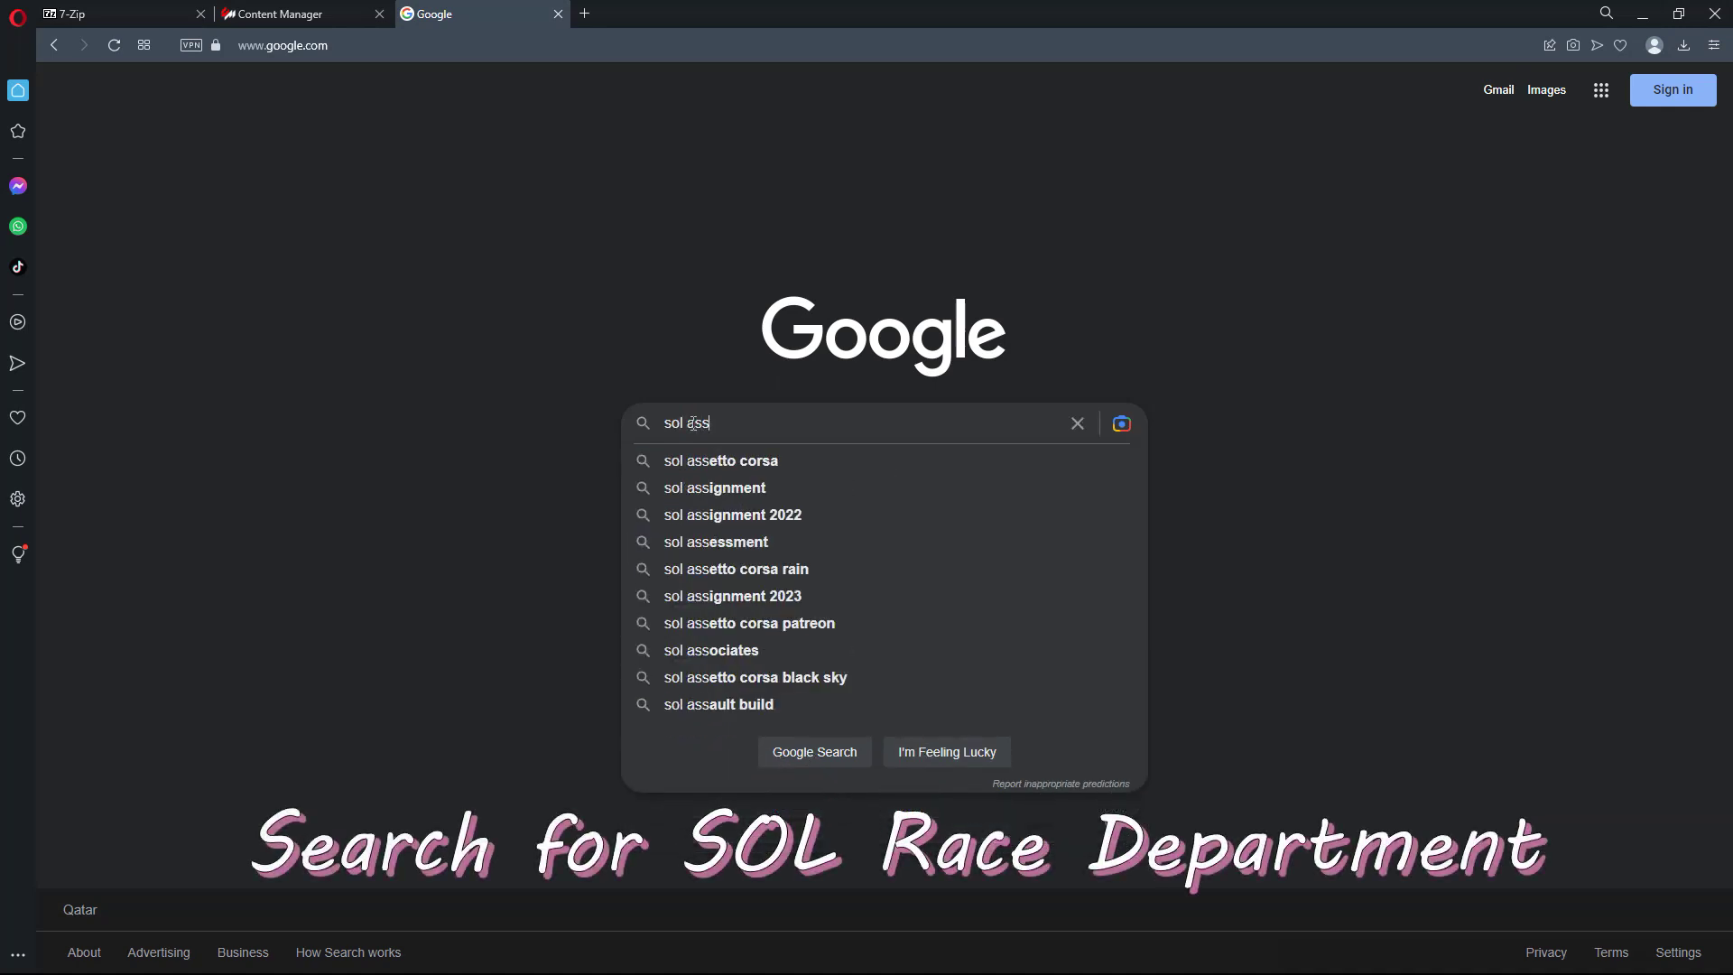
pyautogui.click(733, 461)
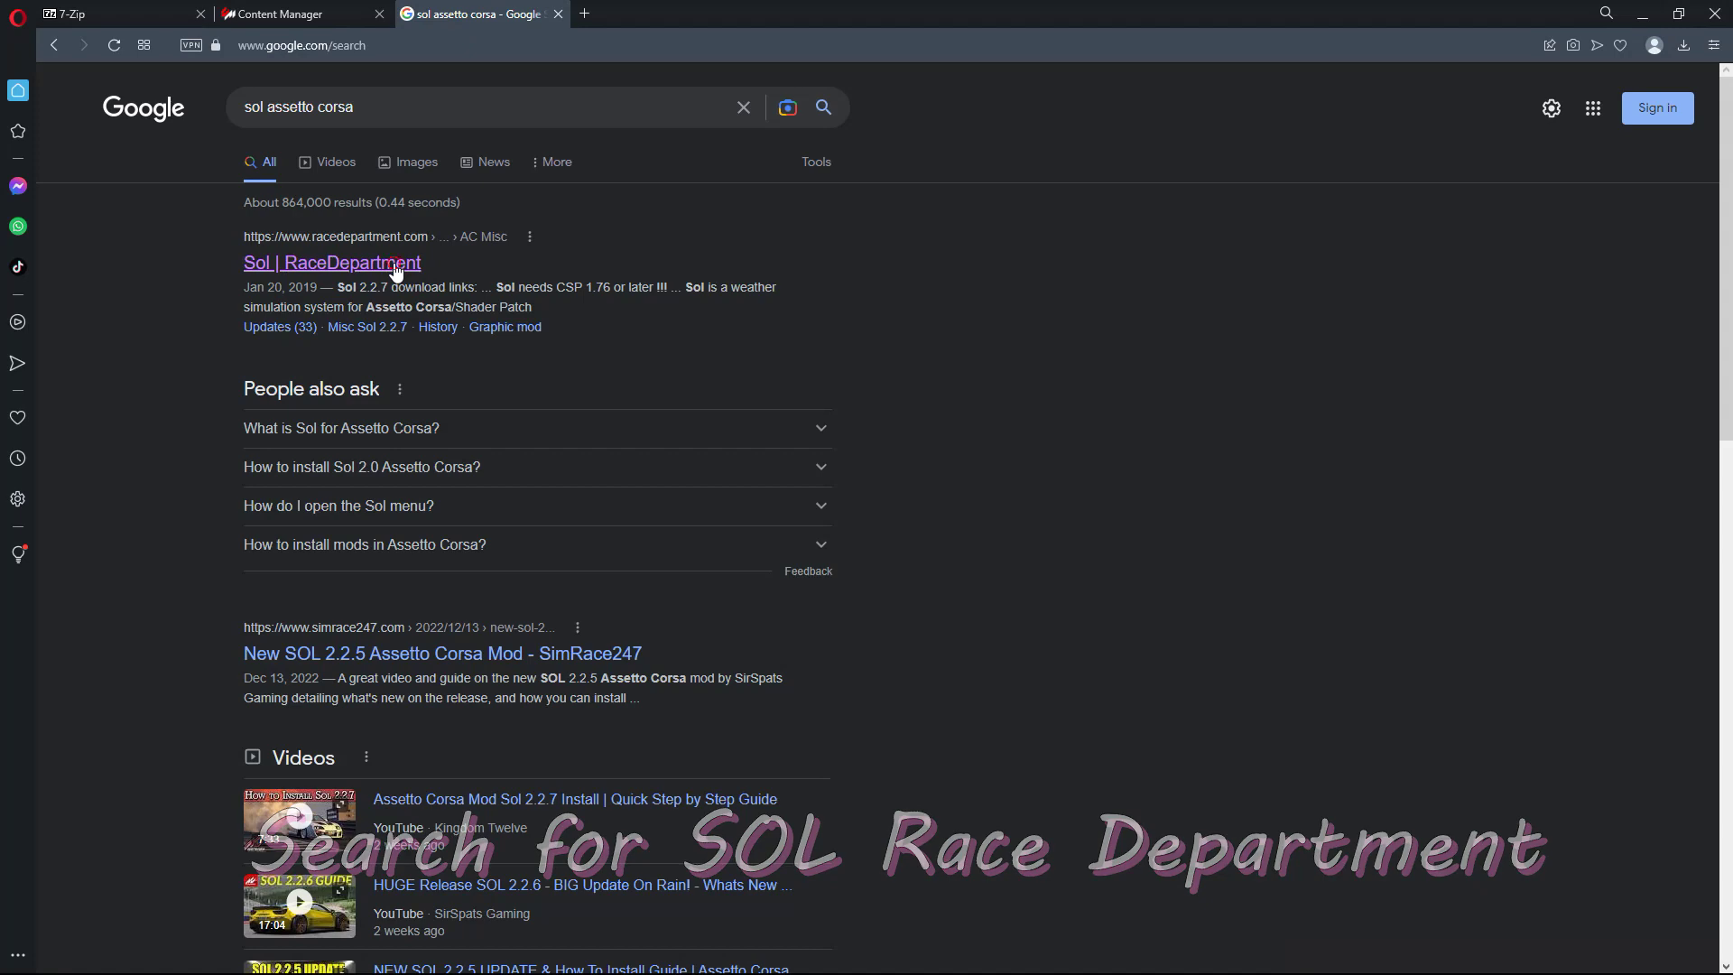
pyautogui.click(426, 325)
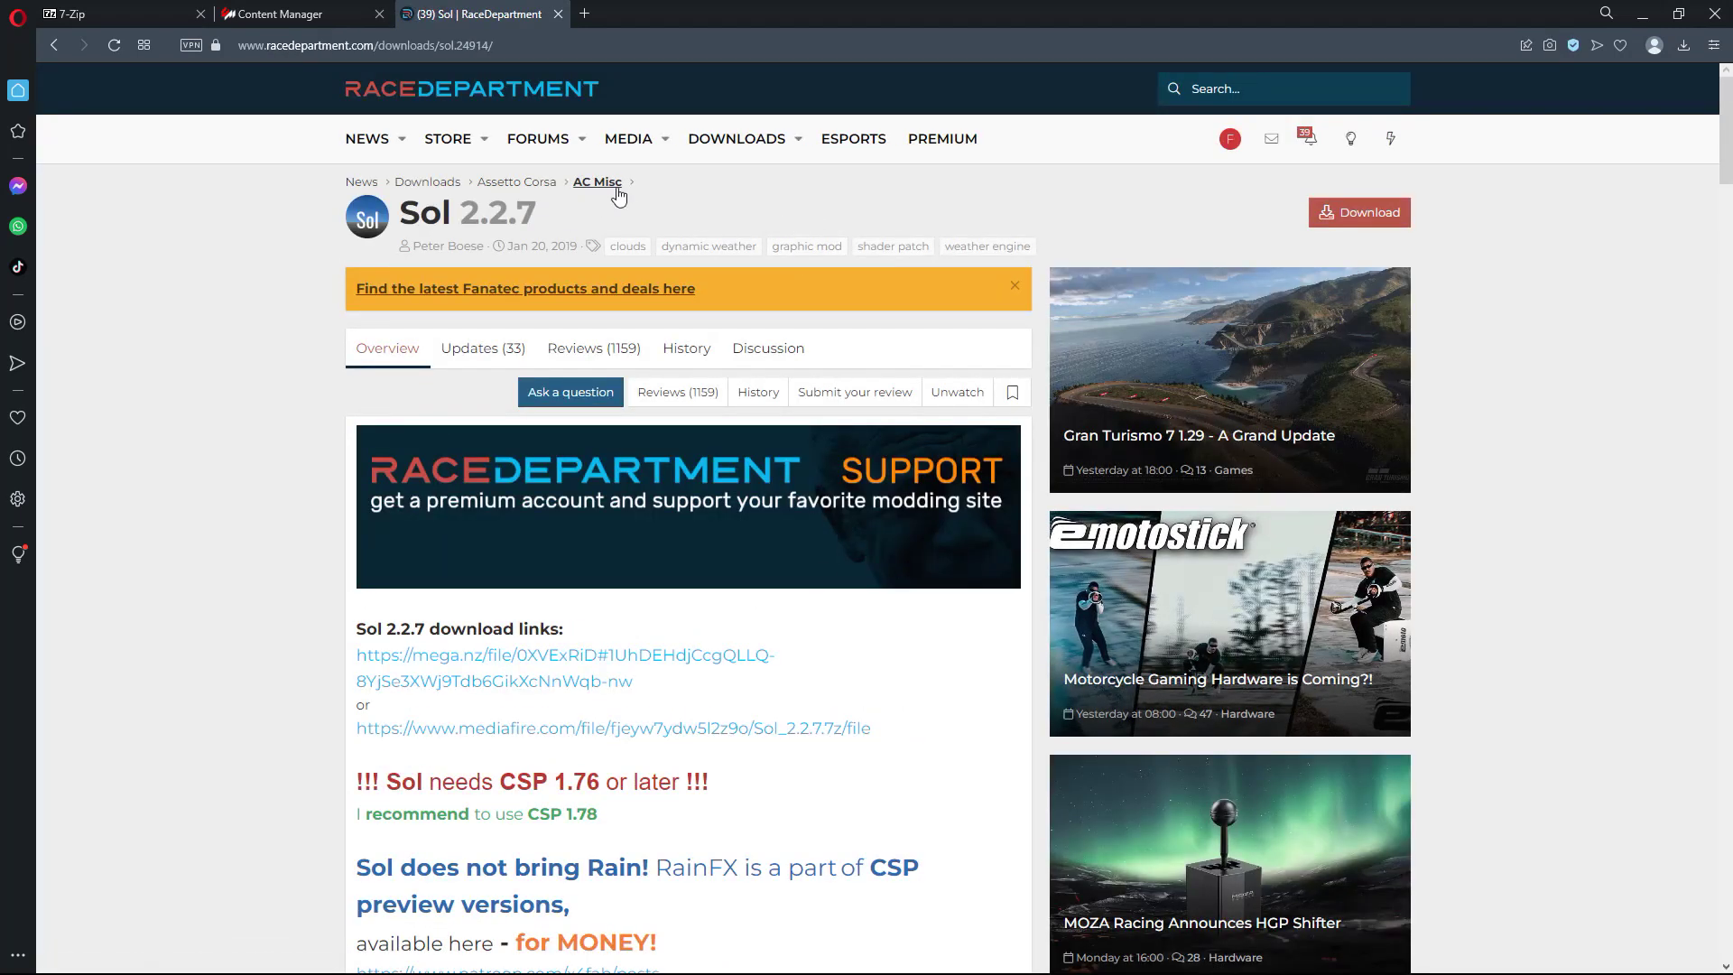
# Download the Sol 2.2.7 install guide PDF and highlight the page's note about the required CSP version
pyautogui.click(1339, 222)
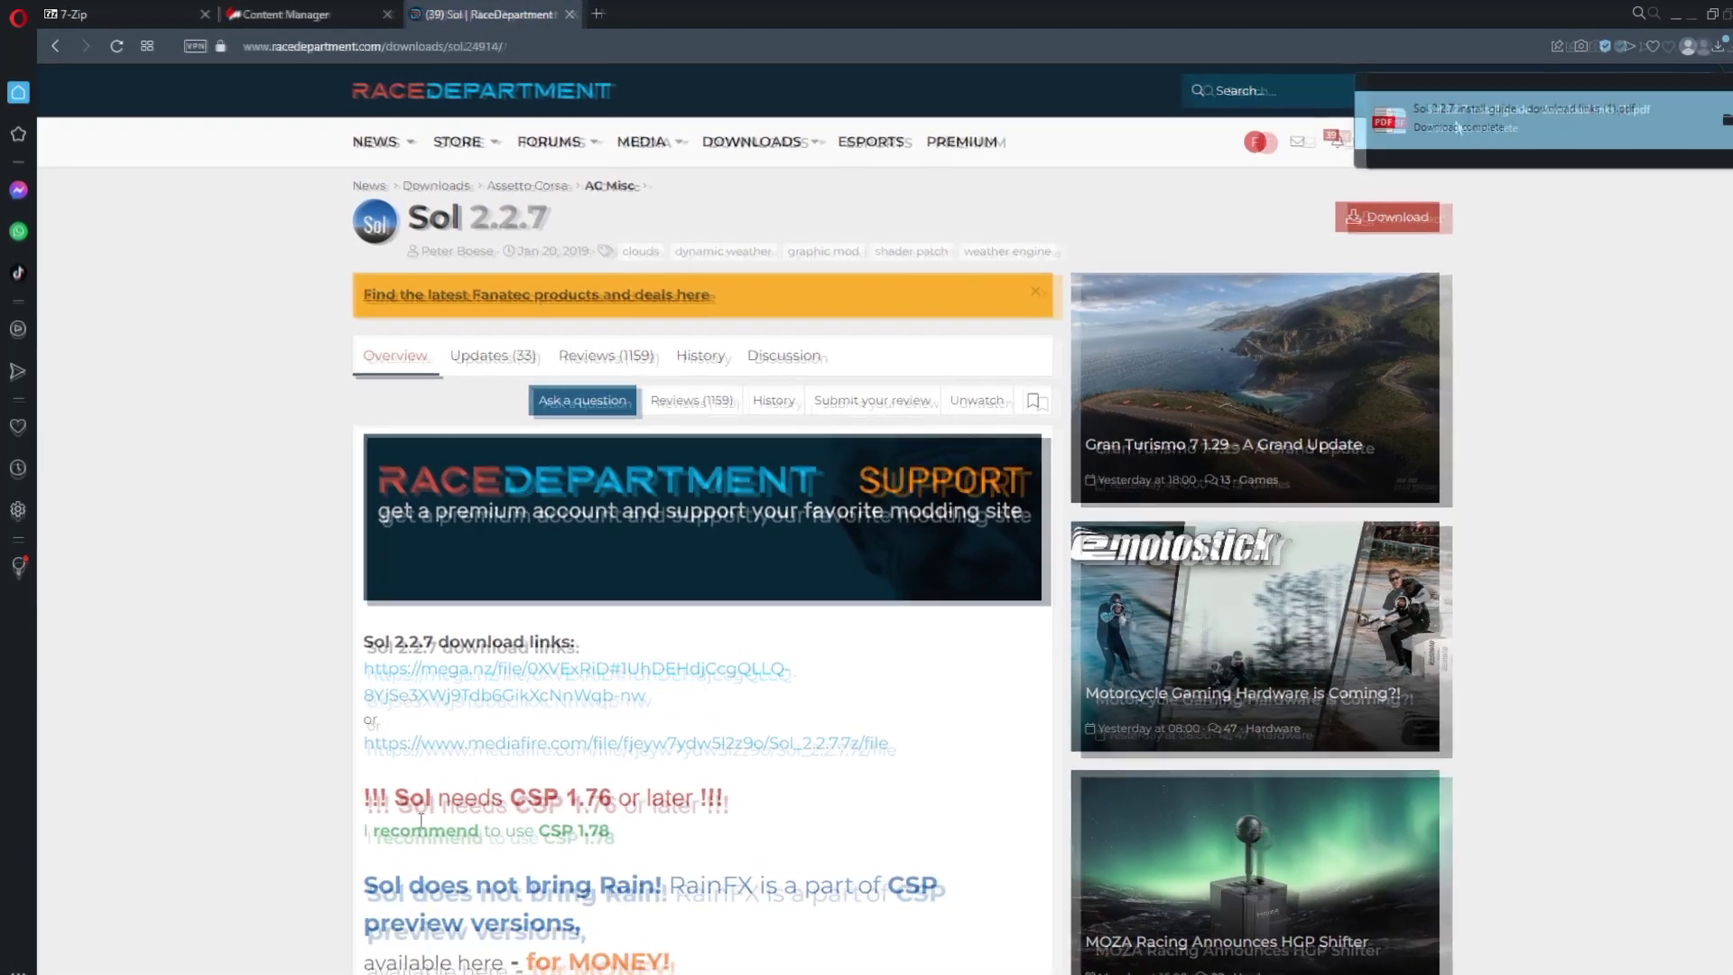
pyautogui.moveTo(362, 785); pyautogui.dragTo(736, 783)
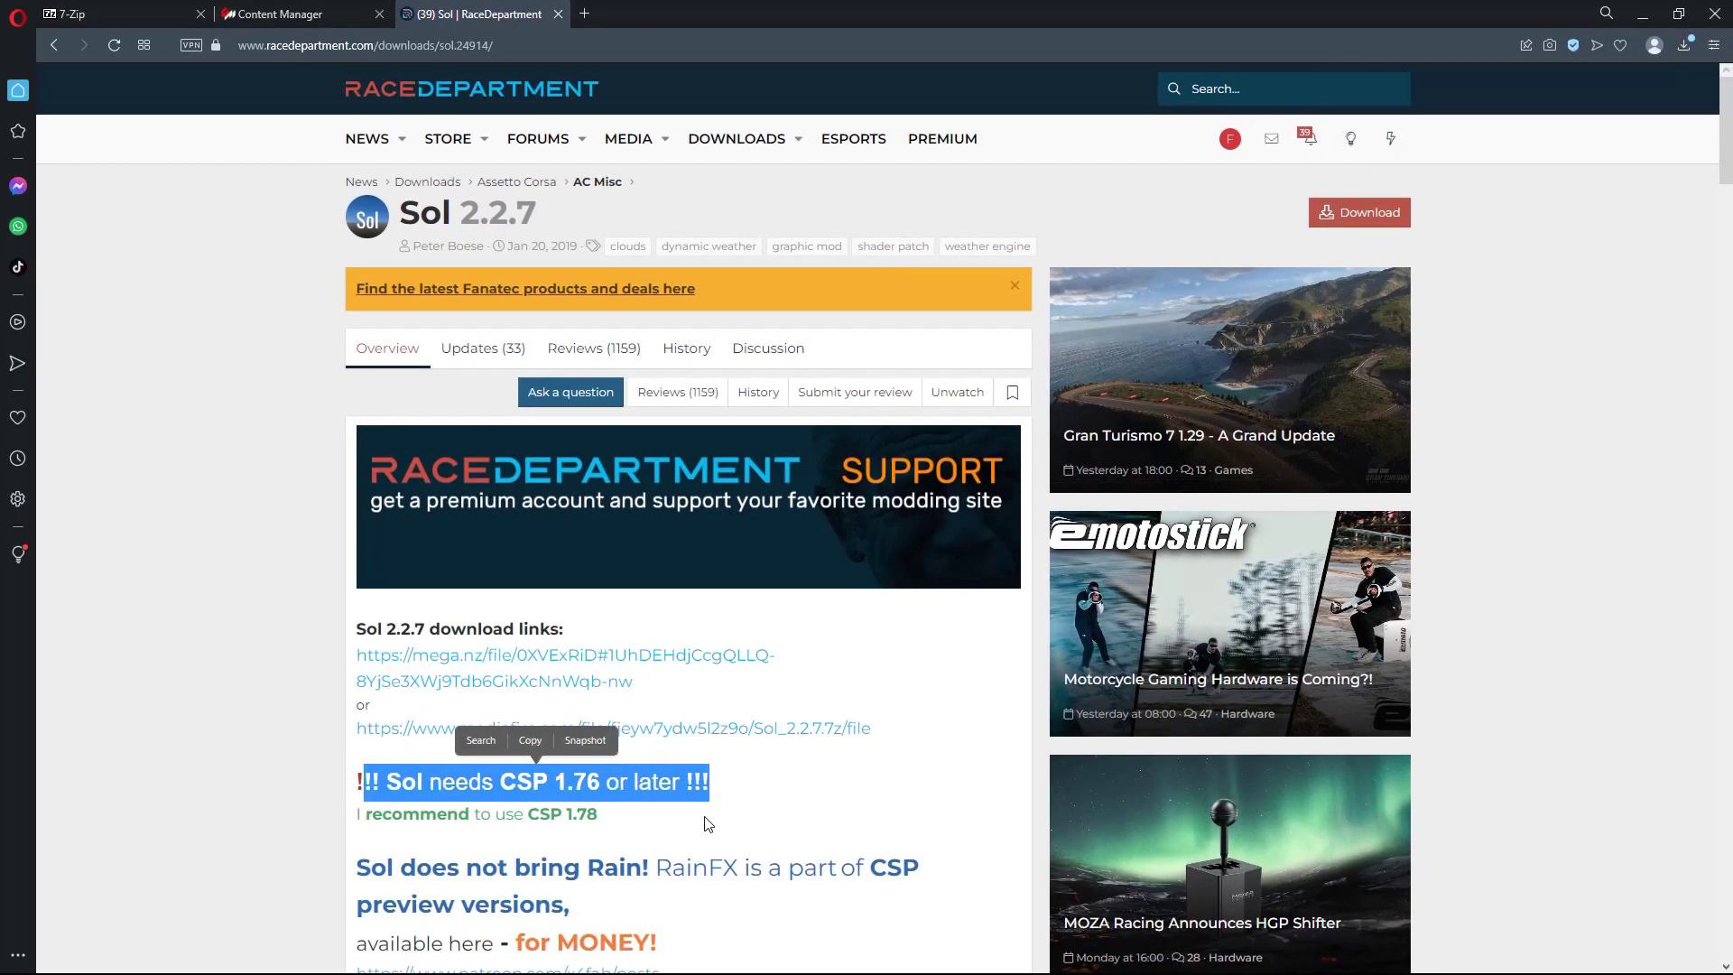
pyautogui.click(810, 791)
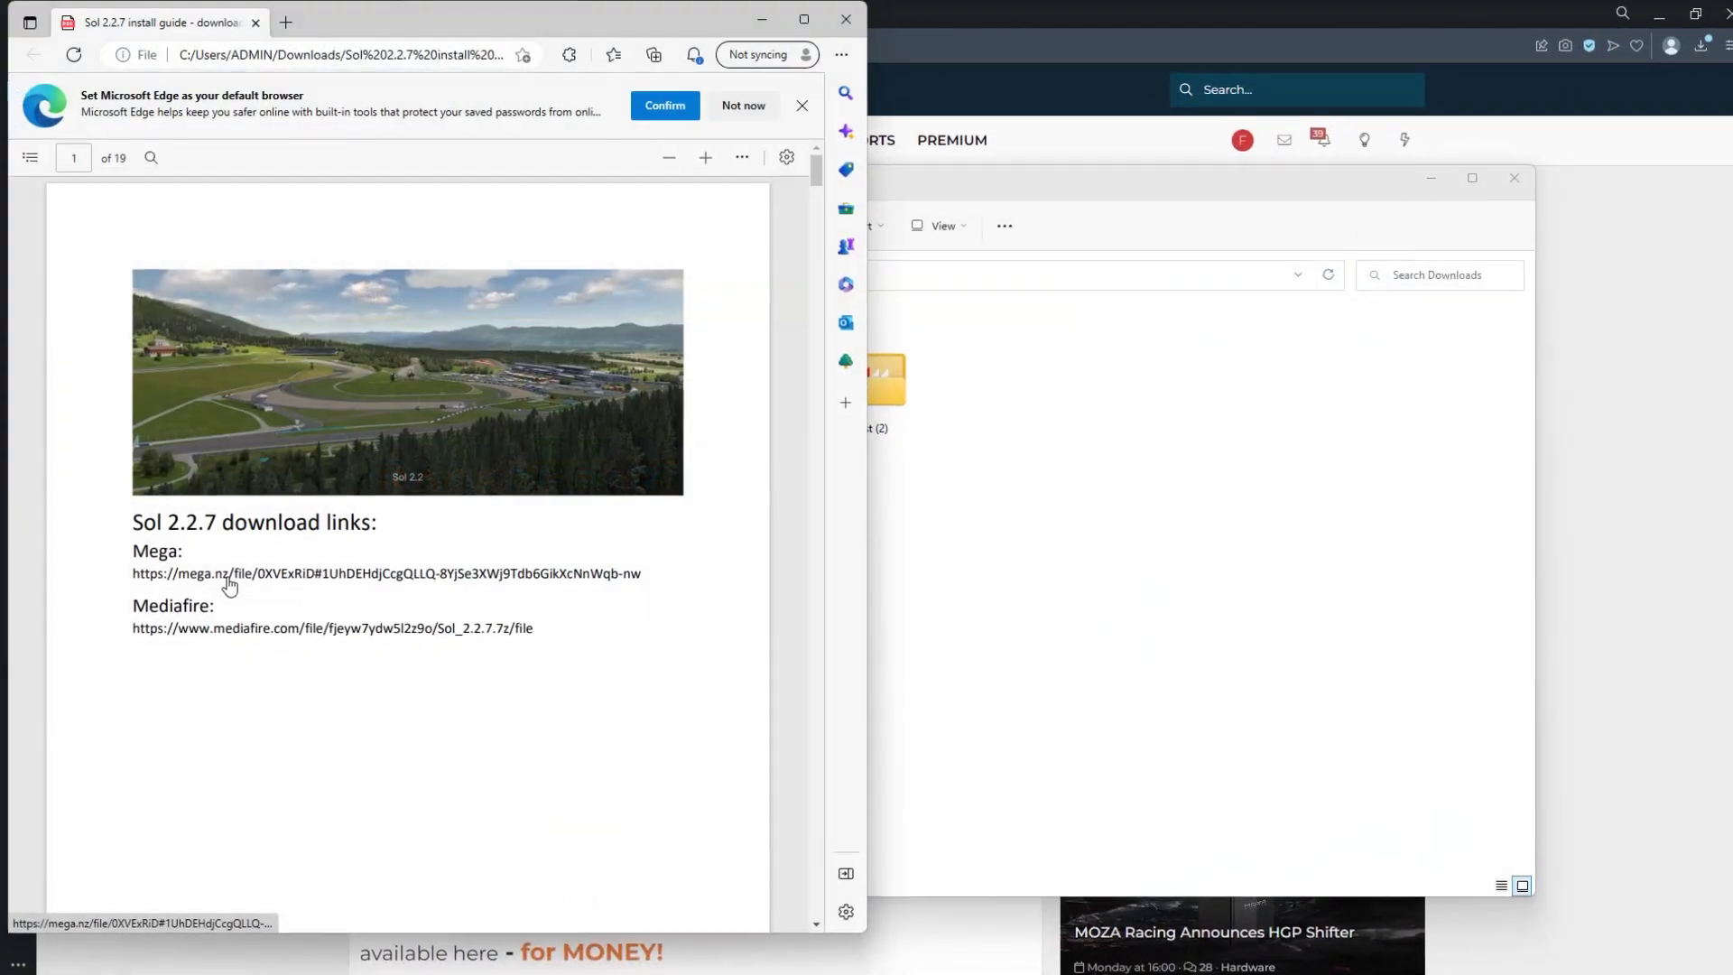
# Follow the Mega download link in the install guide, and open the Sol 2.2.7 folder inside the downloaded Sol 2.2.7.7z archive
pyautogui.click(236, 588)
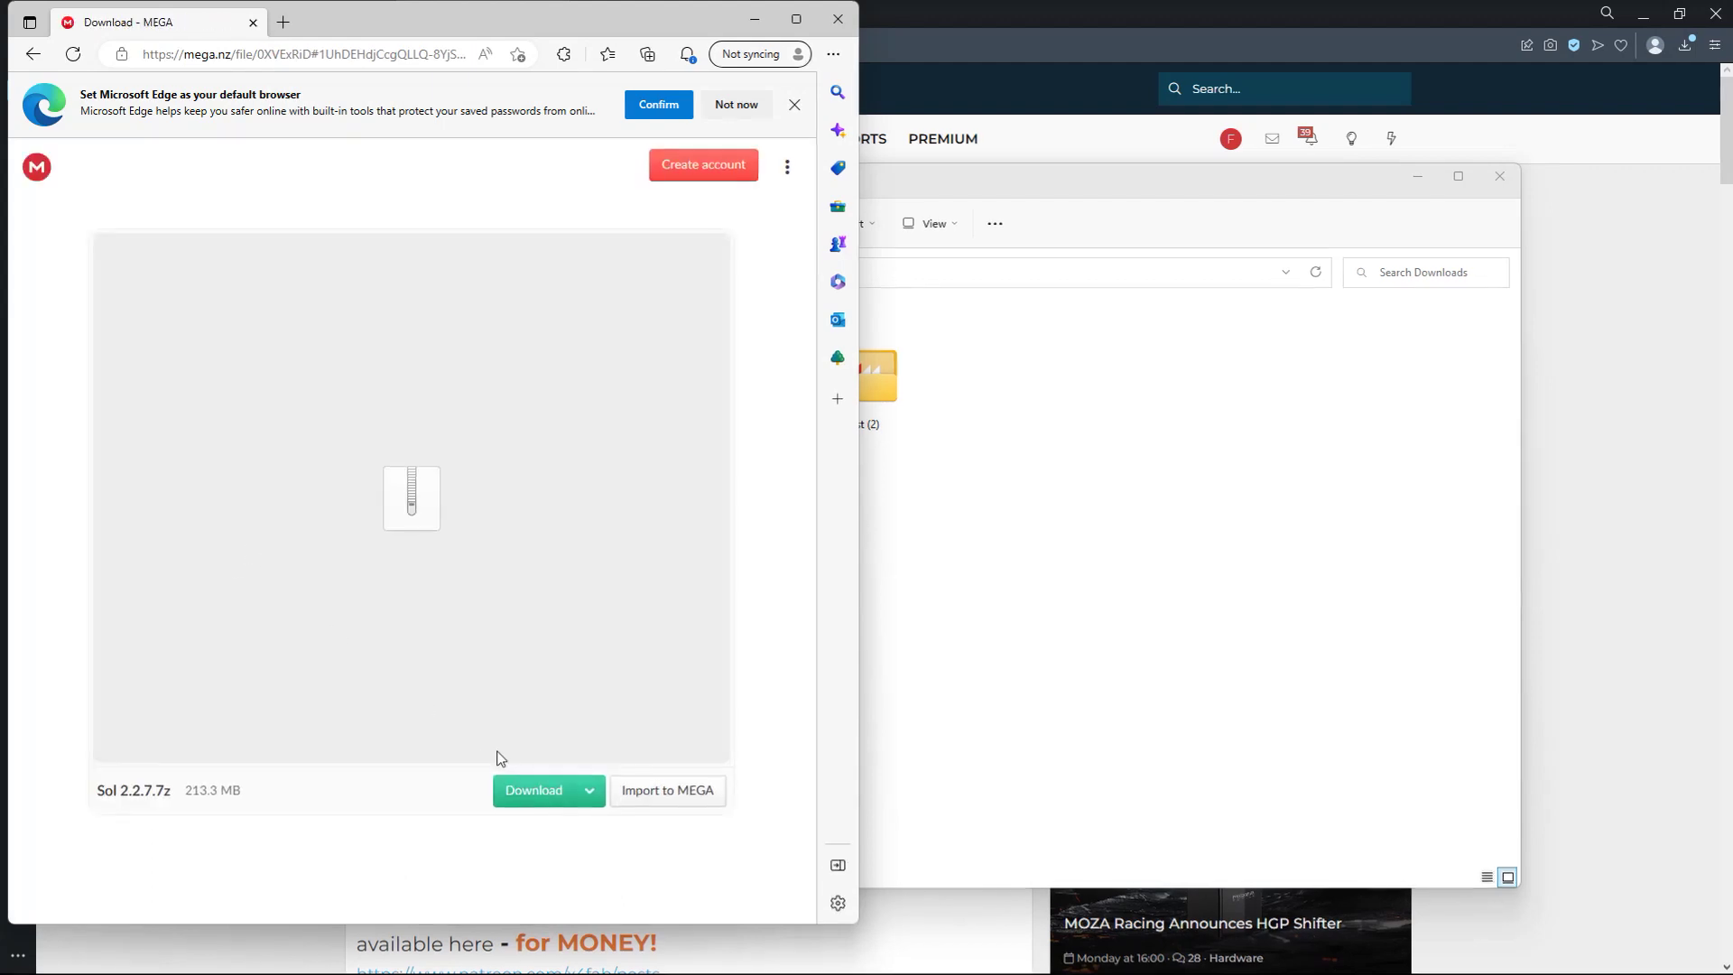
pyautogui.click(278, 310)
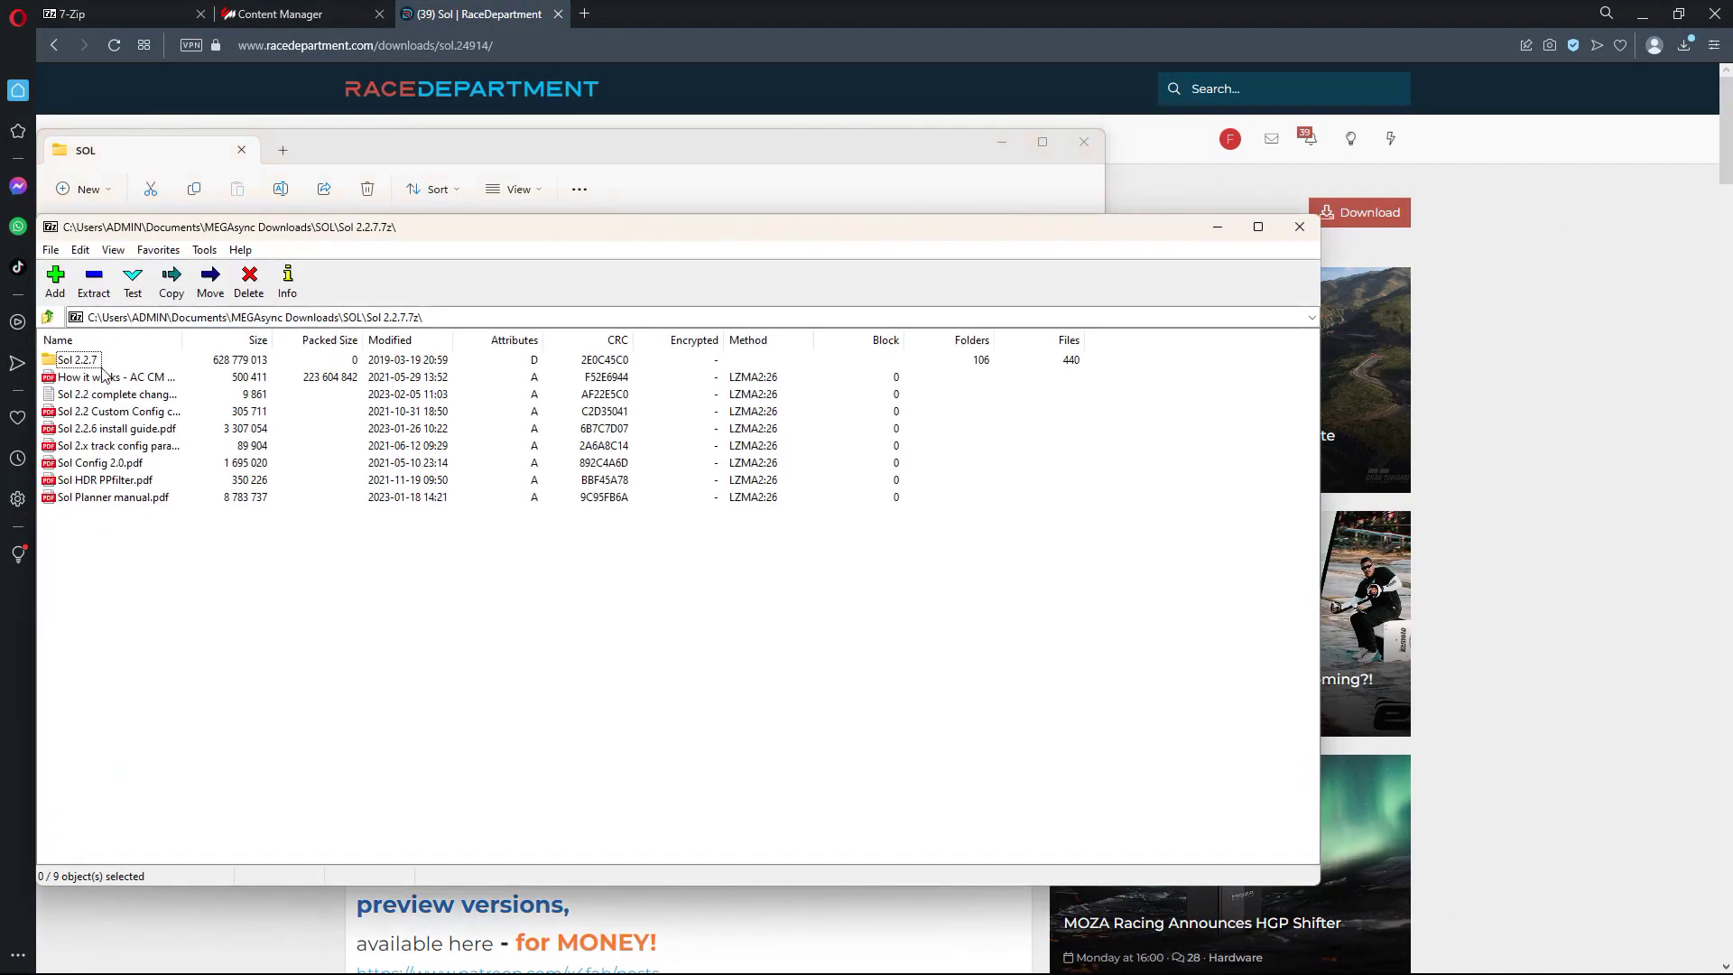
pyautogui.doubleClick(88, 361)
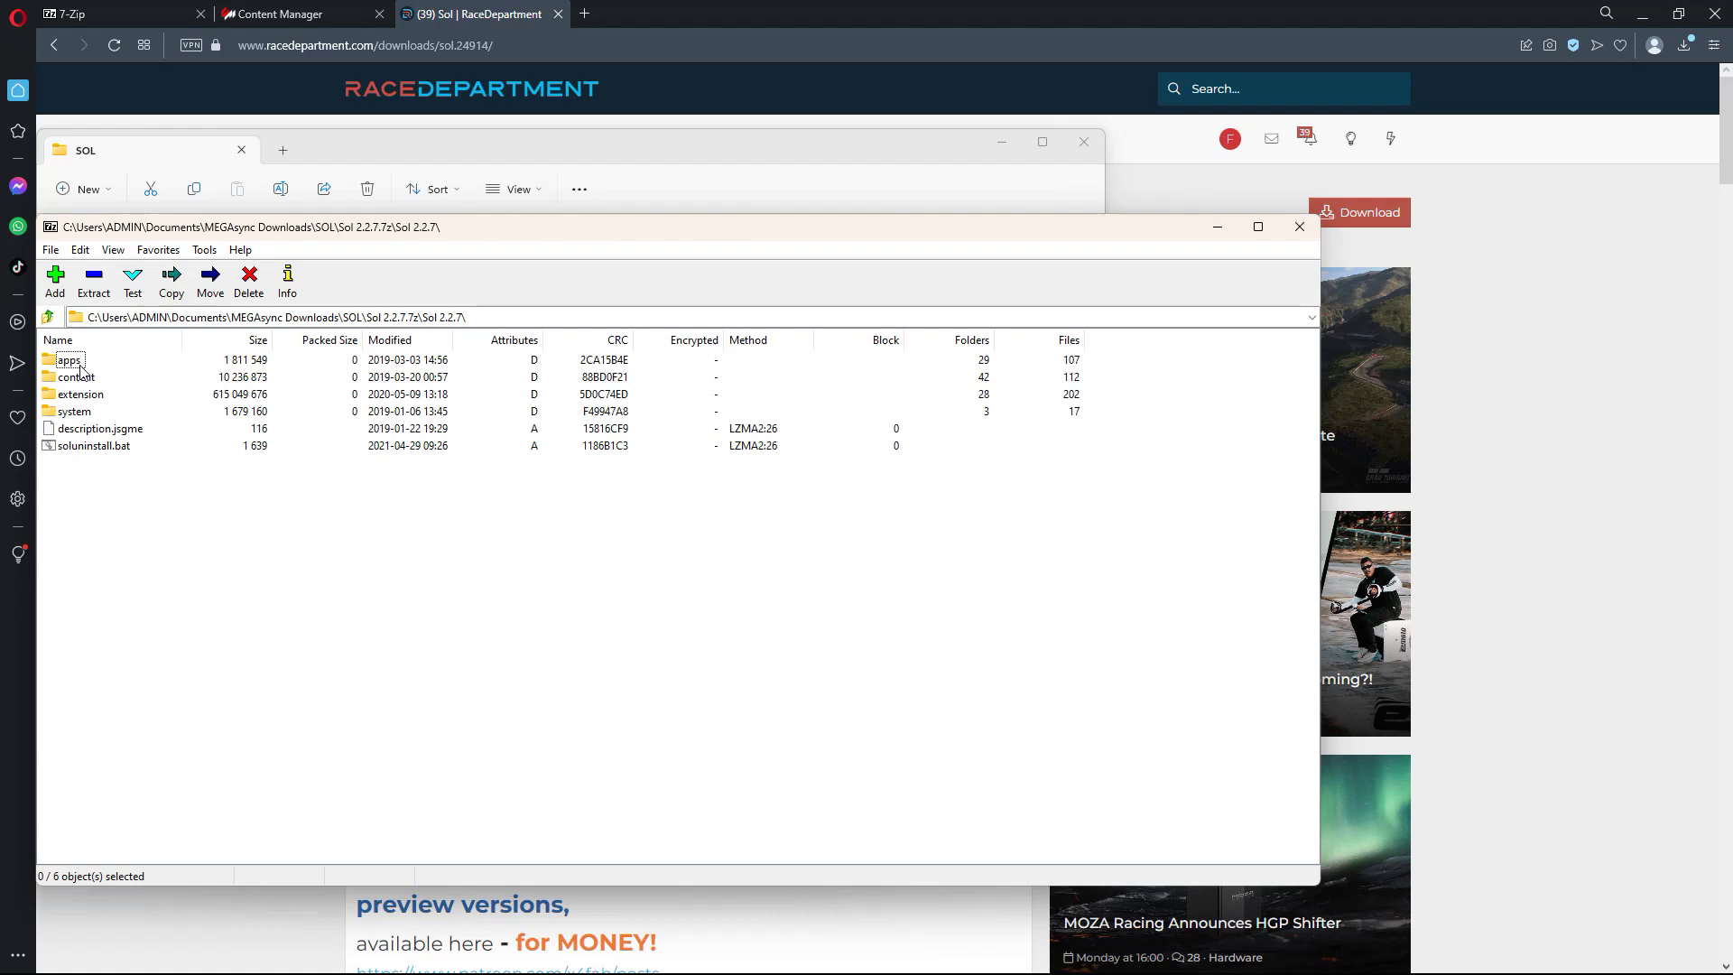
# Start extracting all the files and folders inside the archive's Sol 2.2.7 folder, and browse to Local Disk (C:) for the destination
pyautogui.hotkey('ctrl', 'a')
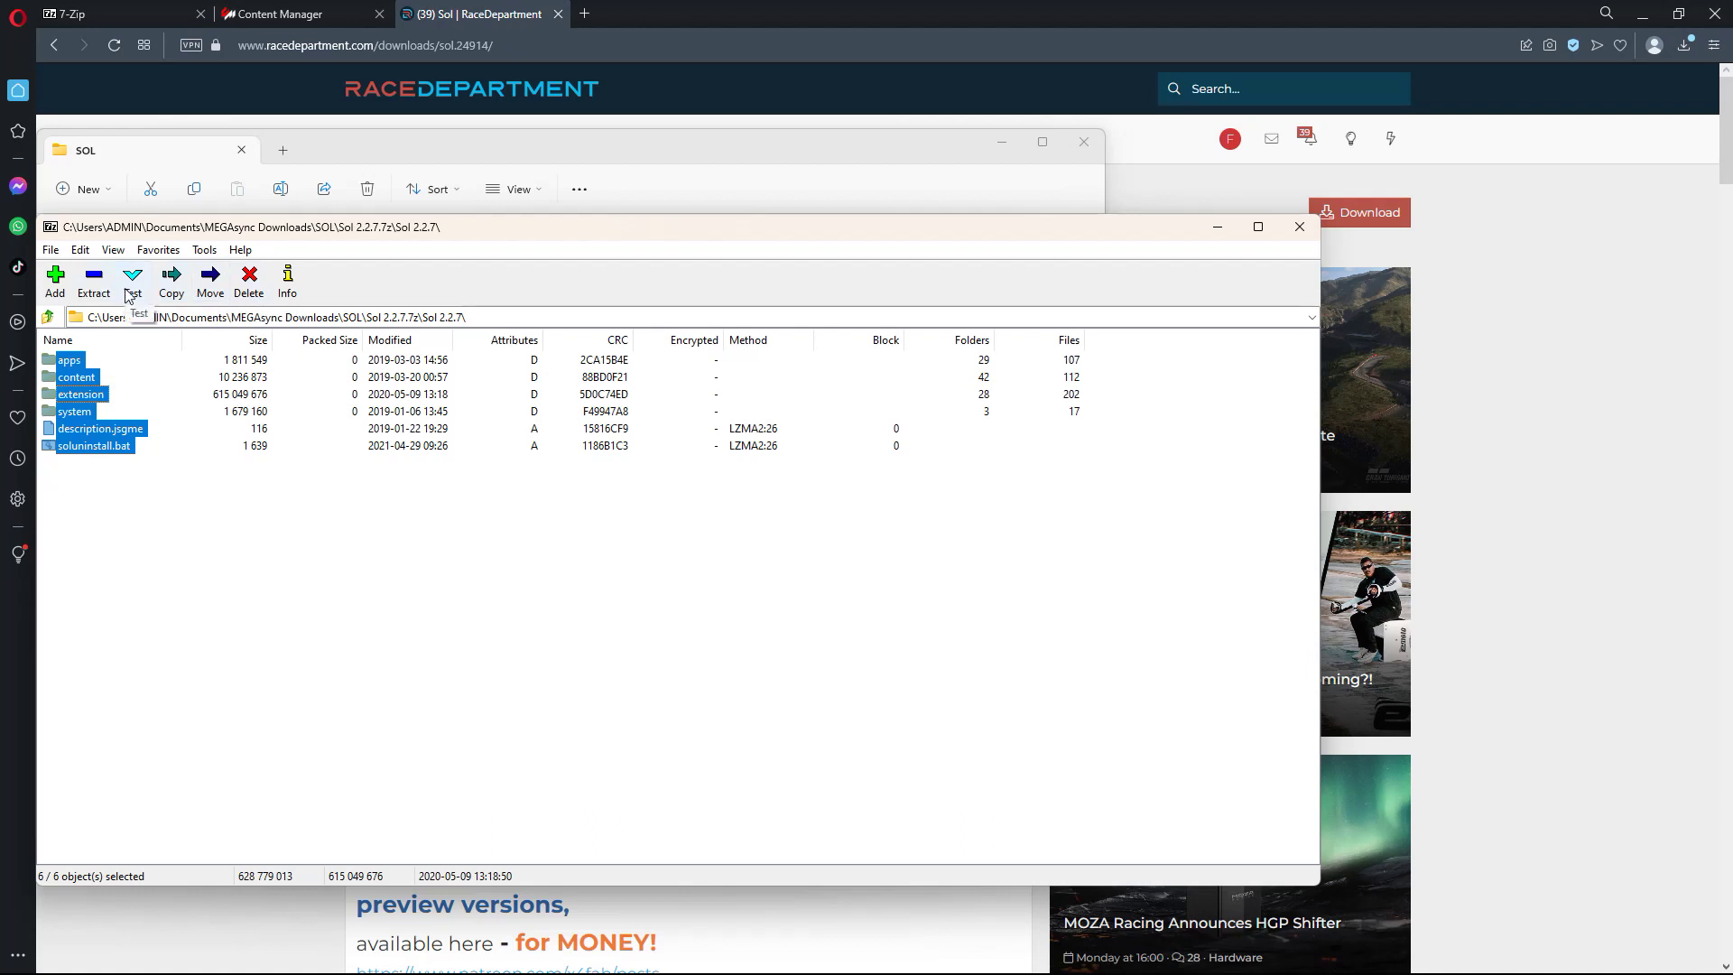
pyautogui.click(93, 281)
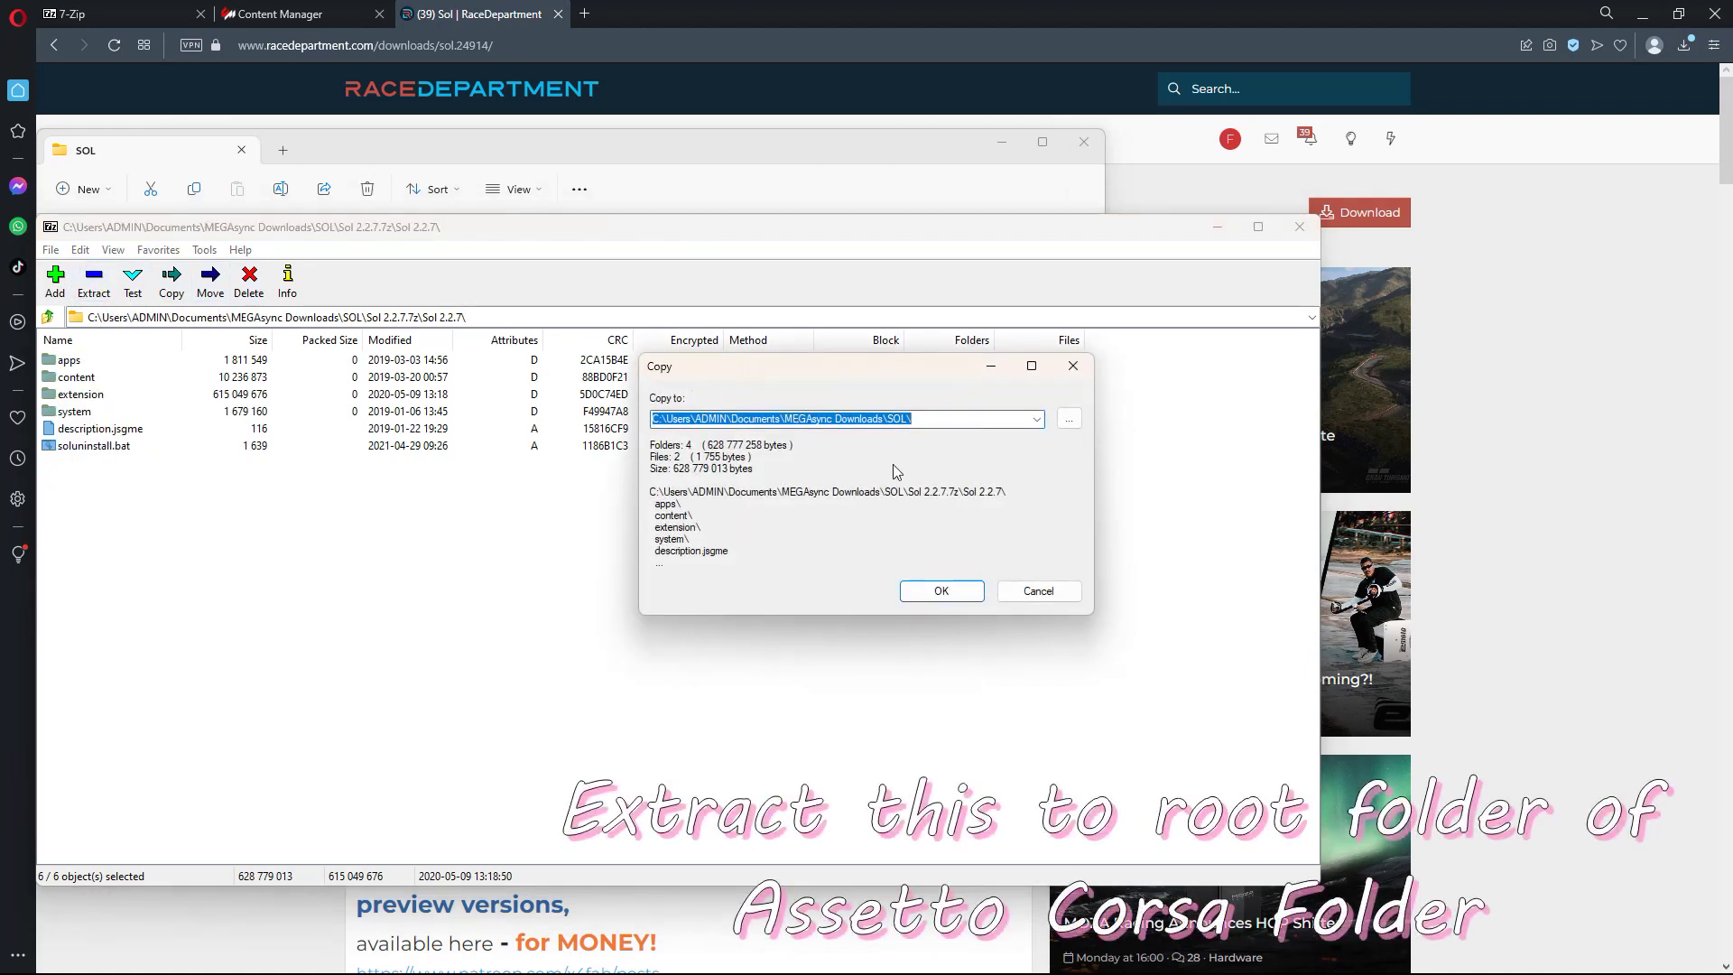
pyautogui.click(1067, 420)
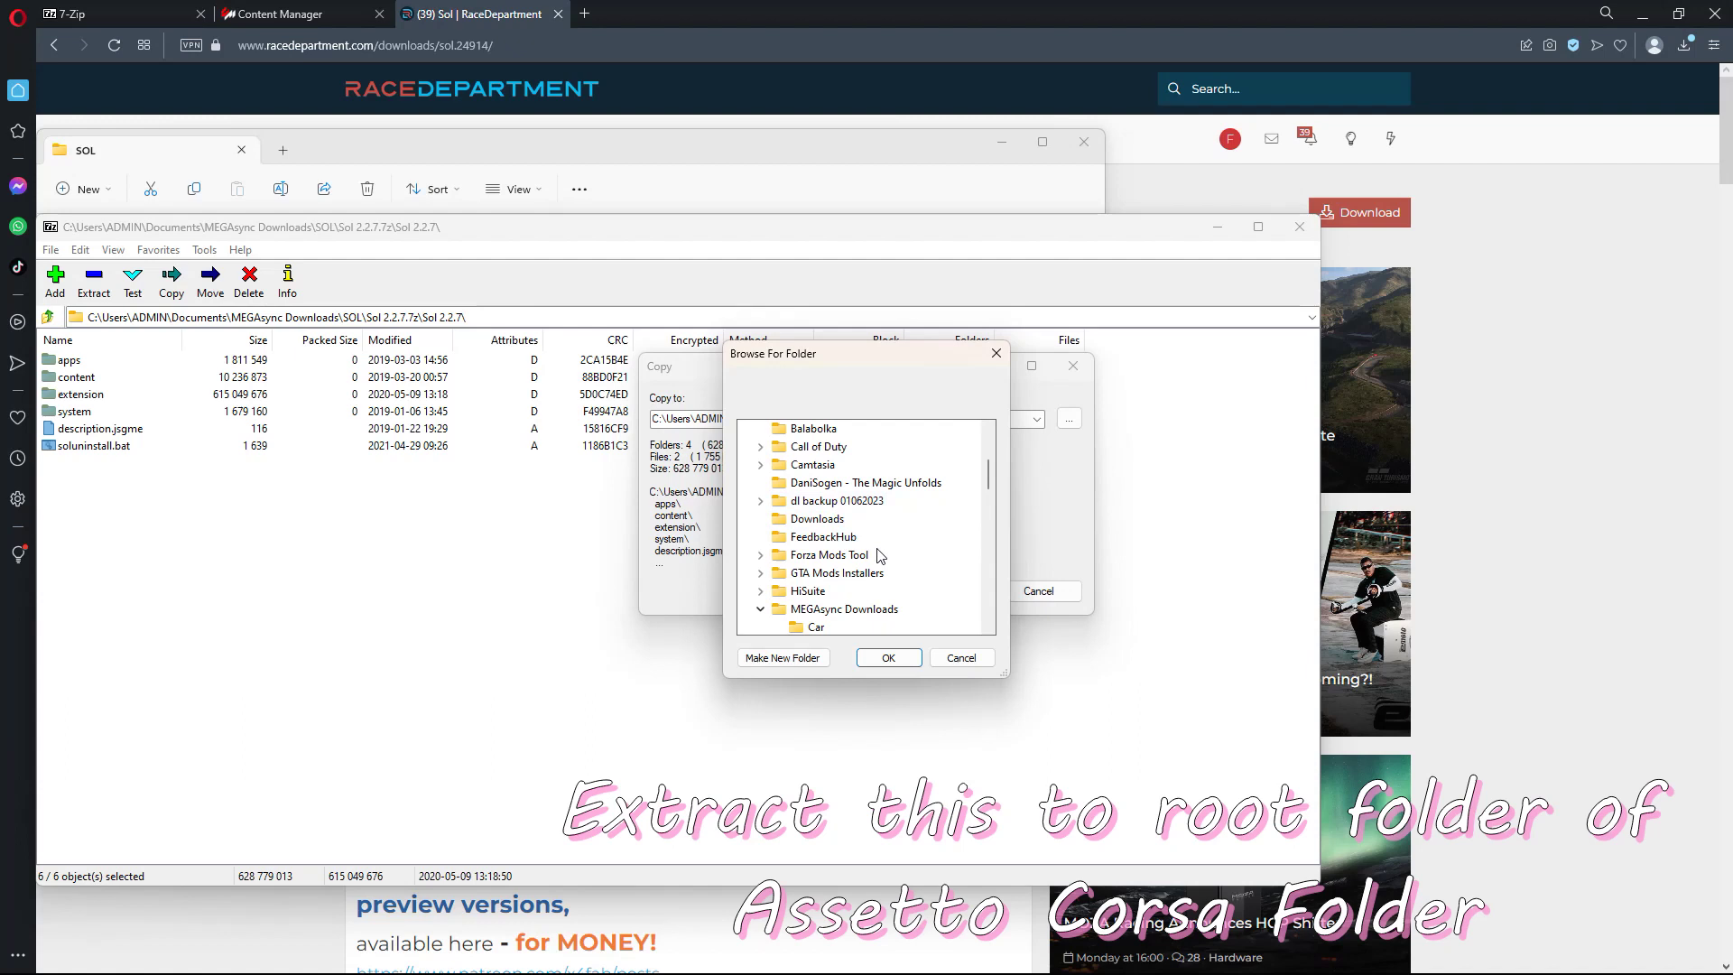
pyautogui.scroll(3, 867, 532)
pyautogui.scroll(-7, 862, 531)
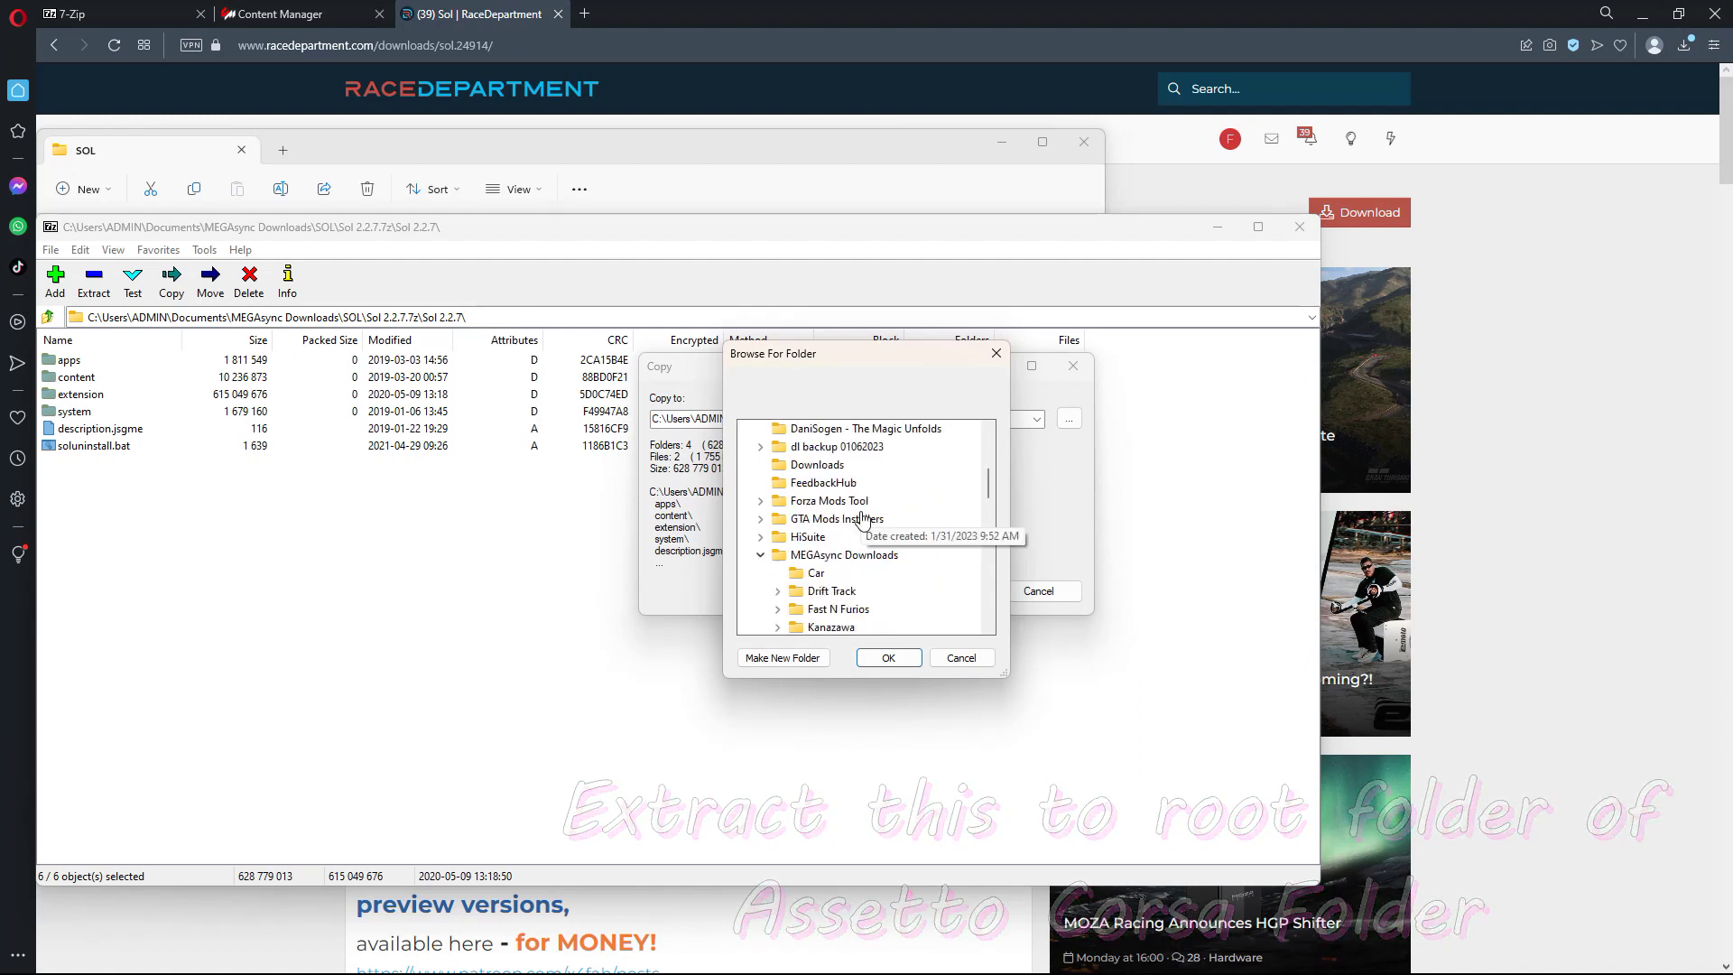
pyautogui.scroll(-5, 867, 541)
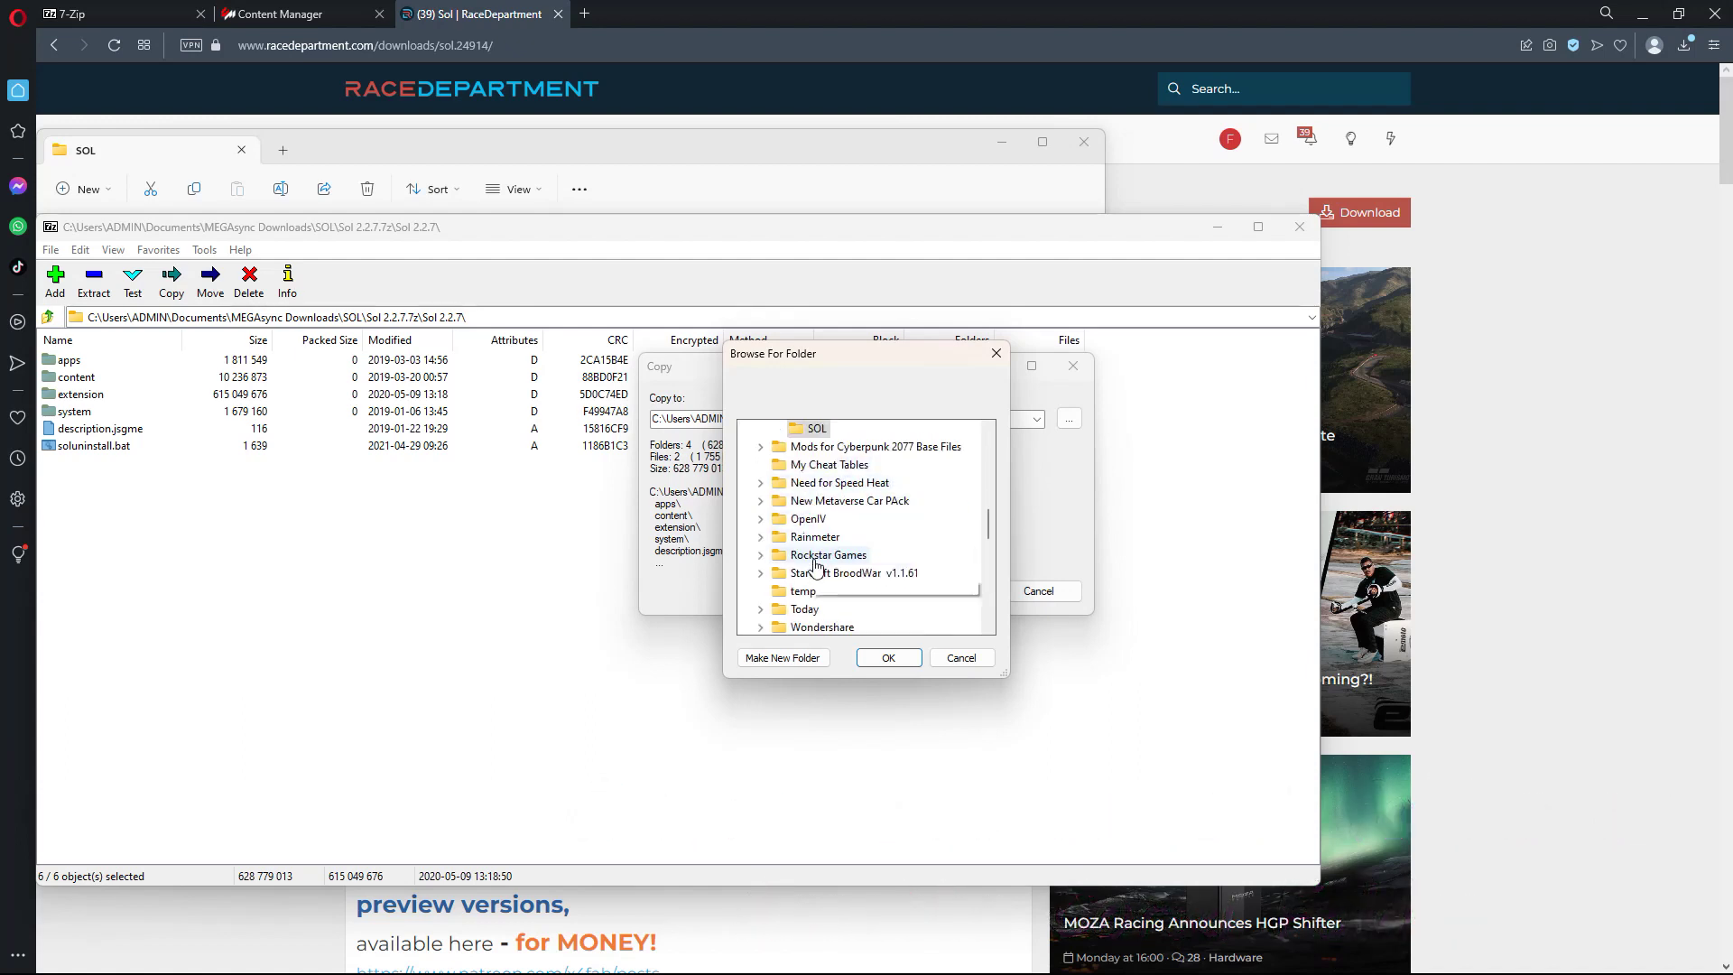
pyautogui.scroll(-7, 813, 585)
pyautogui.scroll(-2, 813, 582)
pyautogui.scroll(6, 794, 578)
pyautogui.scroll(2, 776, 532)
pyautogui.scroll(-2, 808, 555)
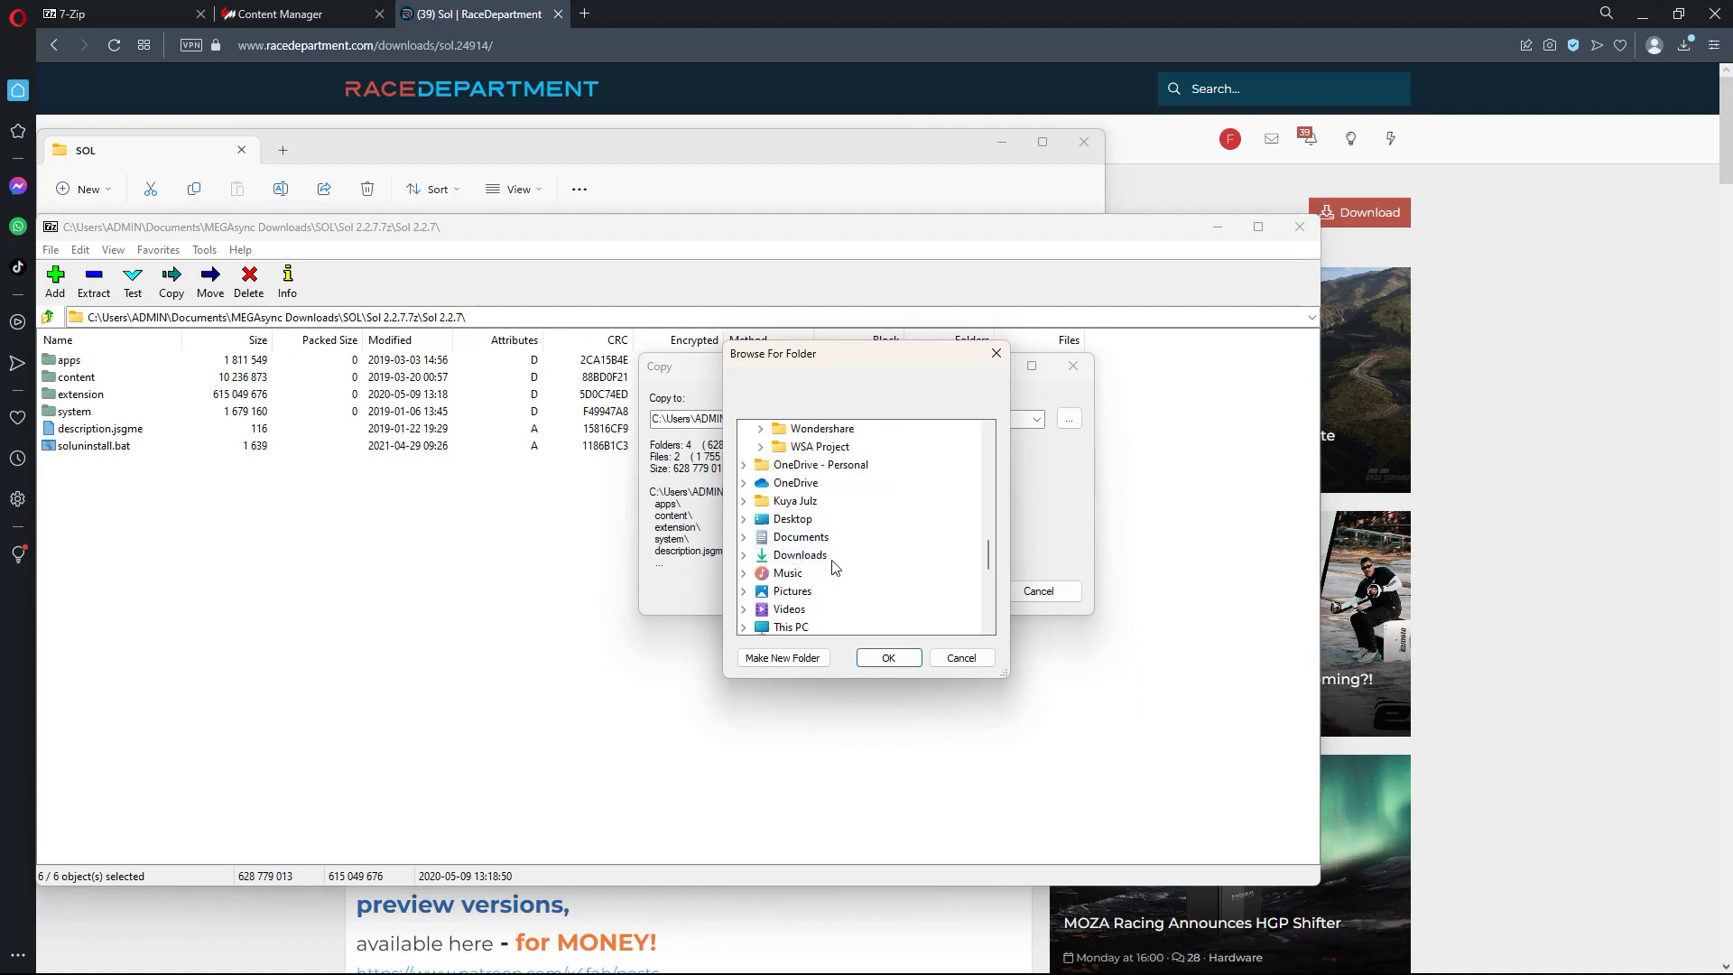
pyautogui.scroll(-1, 808, 568)
pyautogui.click(796, 572)
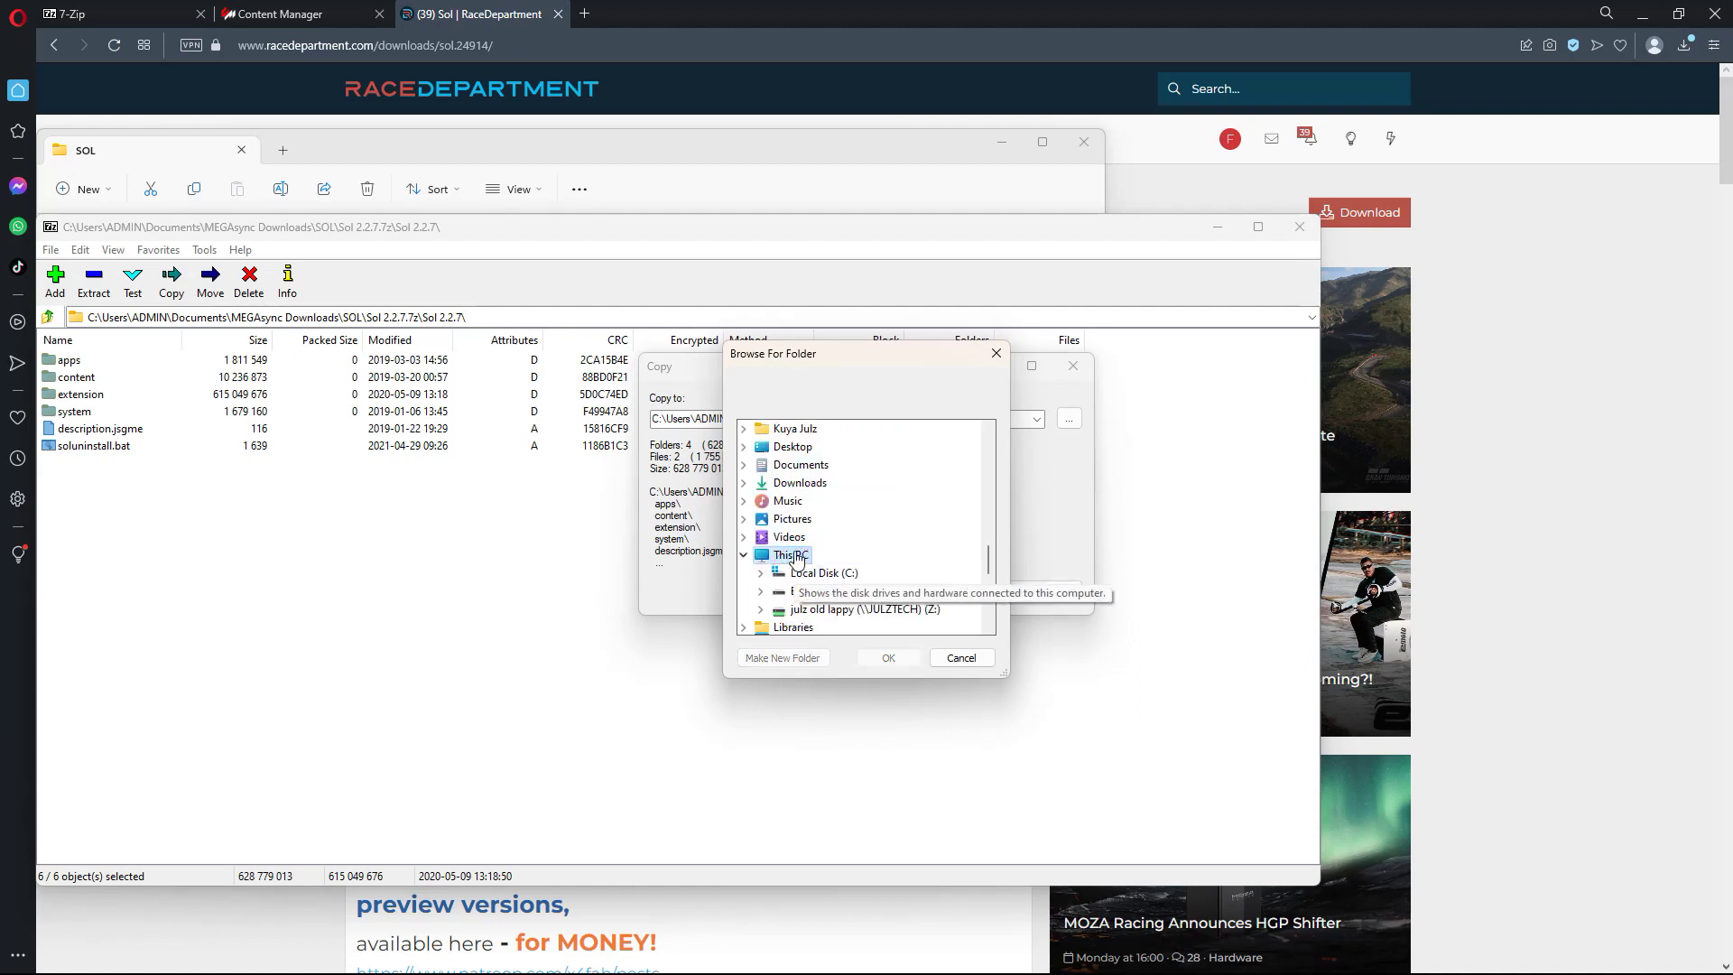
pyautogui.doubleClick(823, 572)
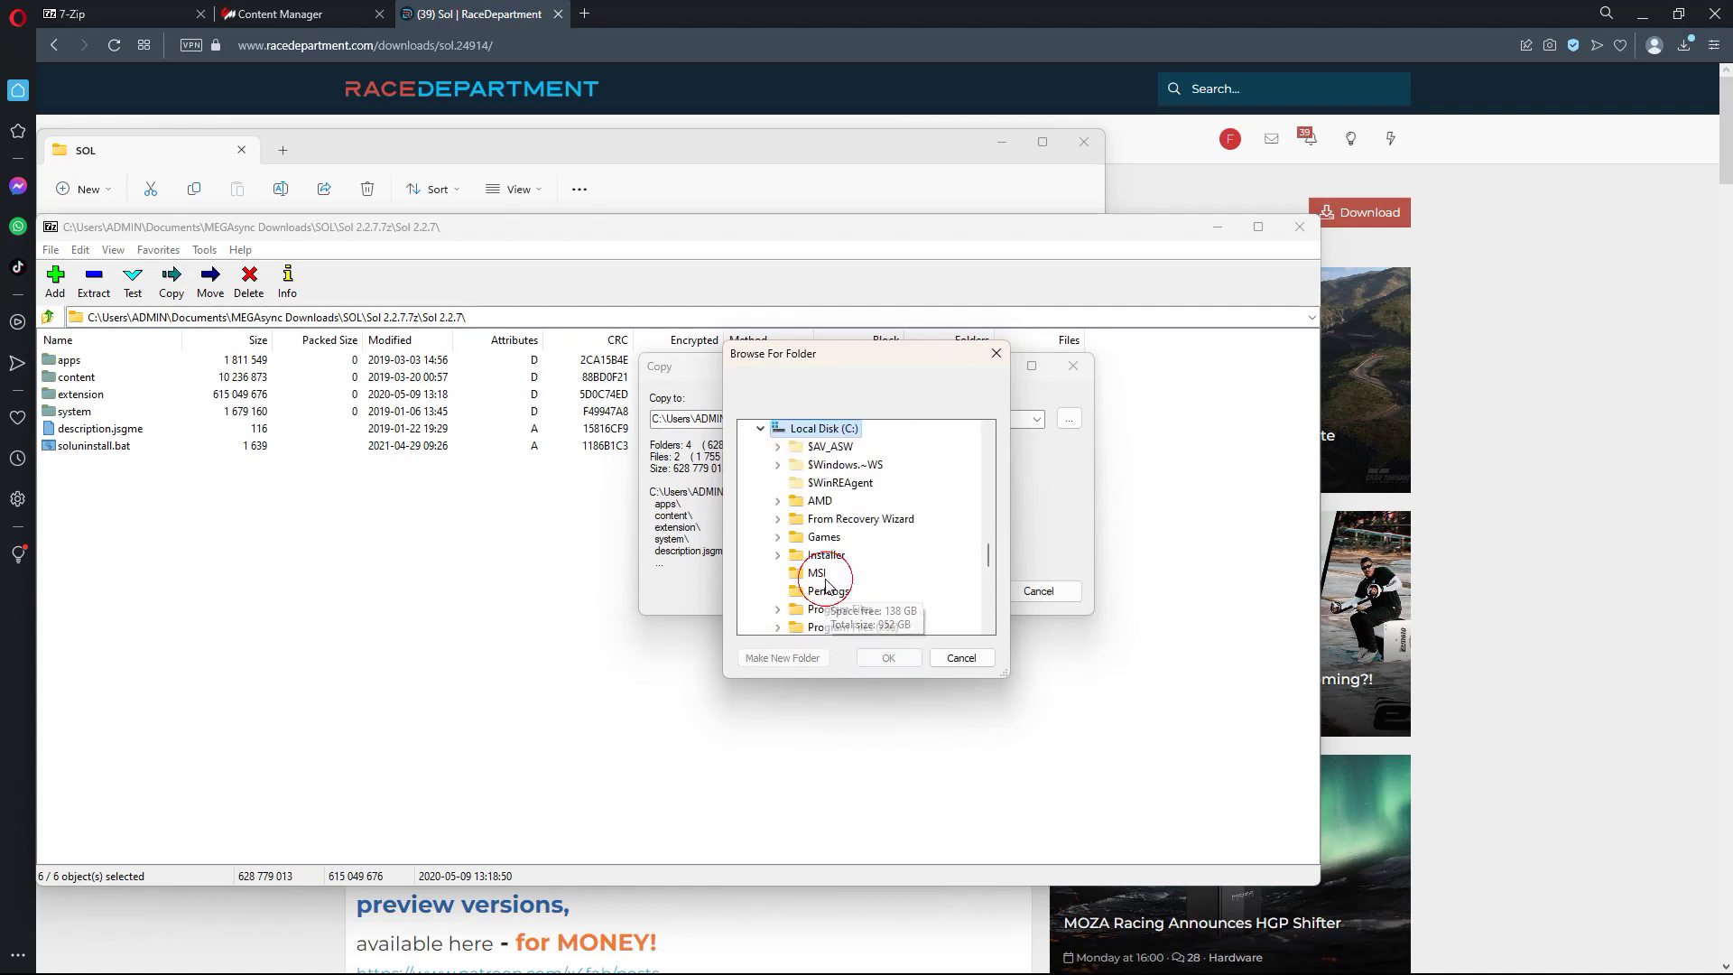
# Set the extraction destination to C:\Program Files (x86)\Steam\steamapps\common\assettocorsa and extract the Sol files there
pyautogui.scroll(-2, 853, 552)
pyautogui.doubleClick(840, 519)
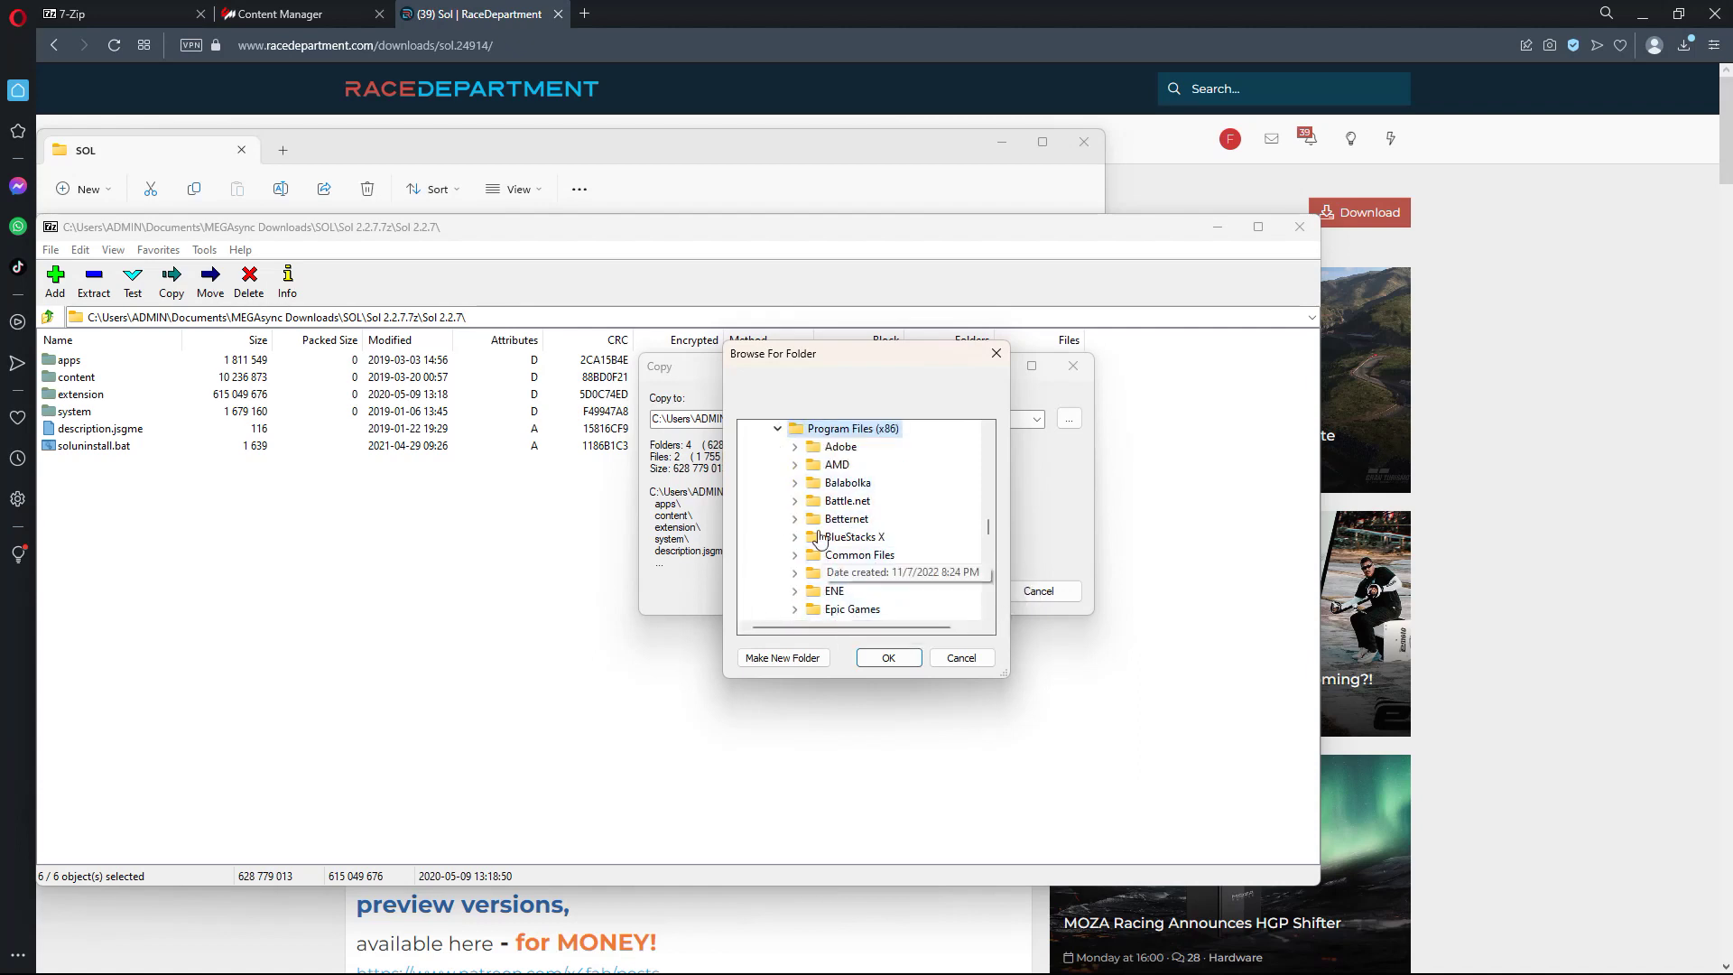
pyautogui.scroll(-6, 806, 482)
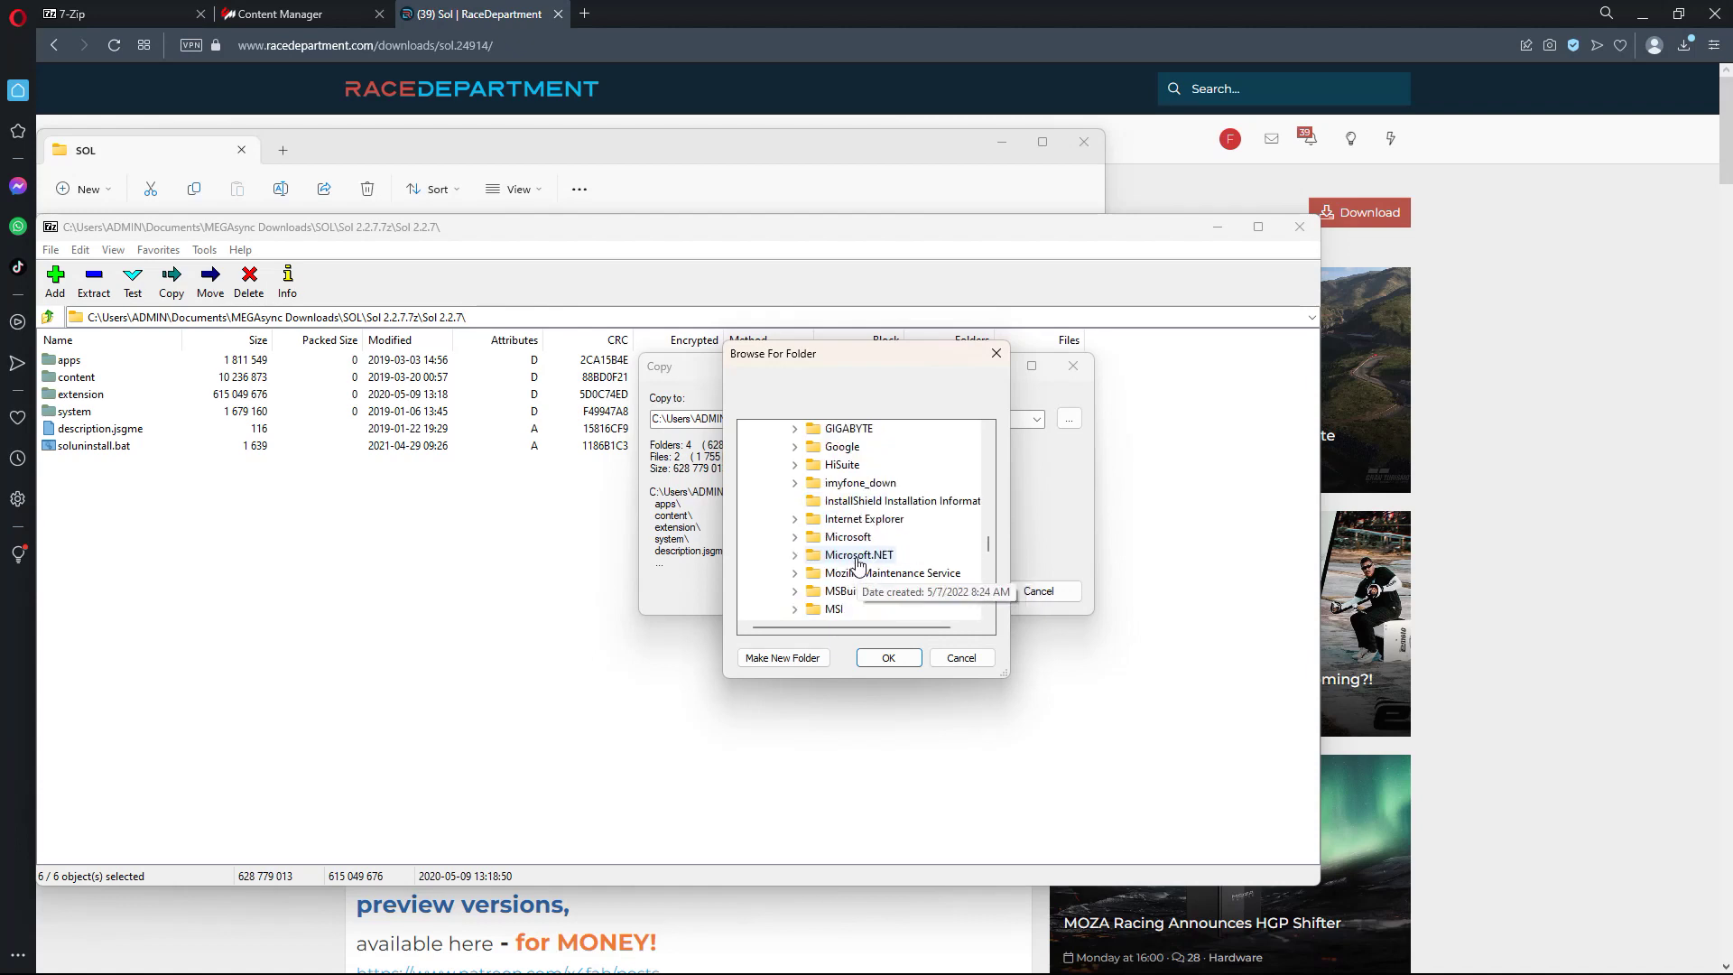
pyautogui.scroll(-2, 858, 564)
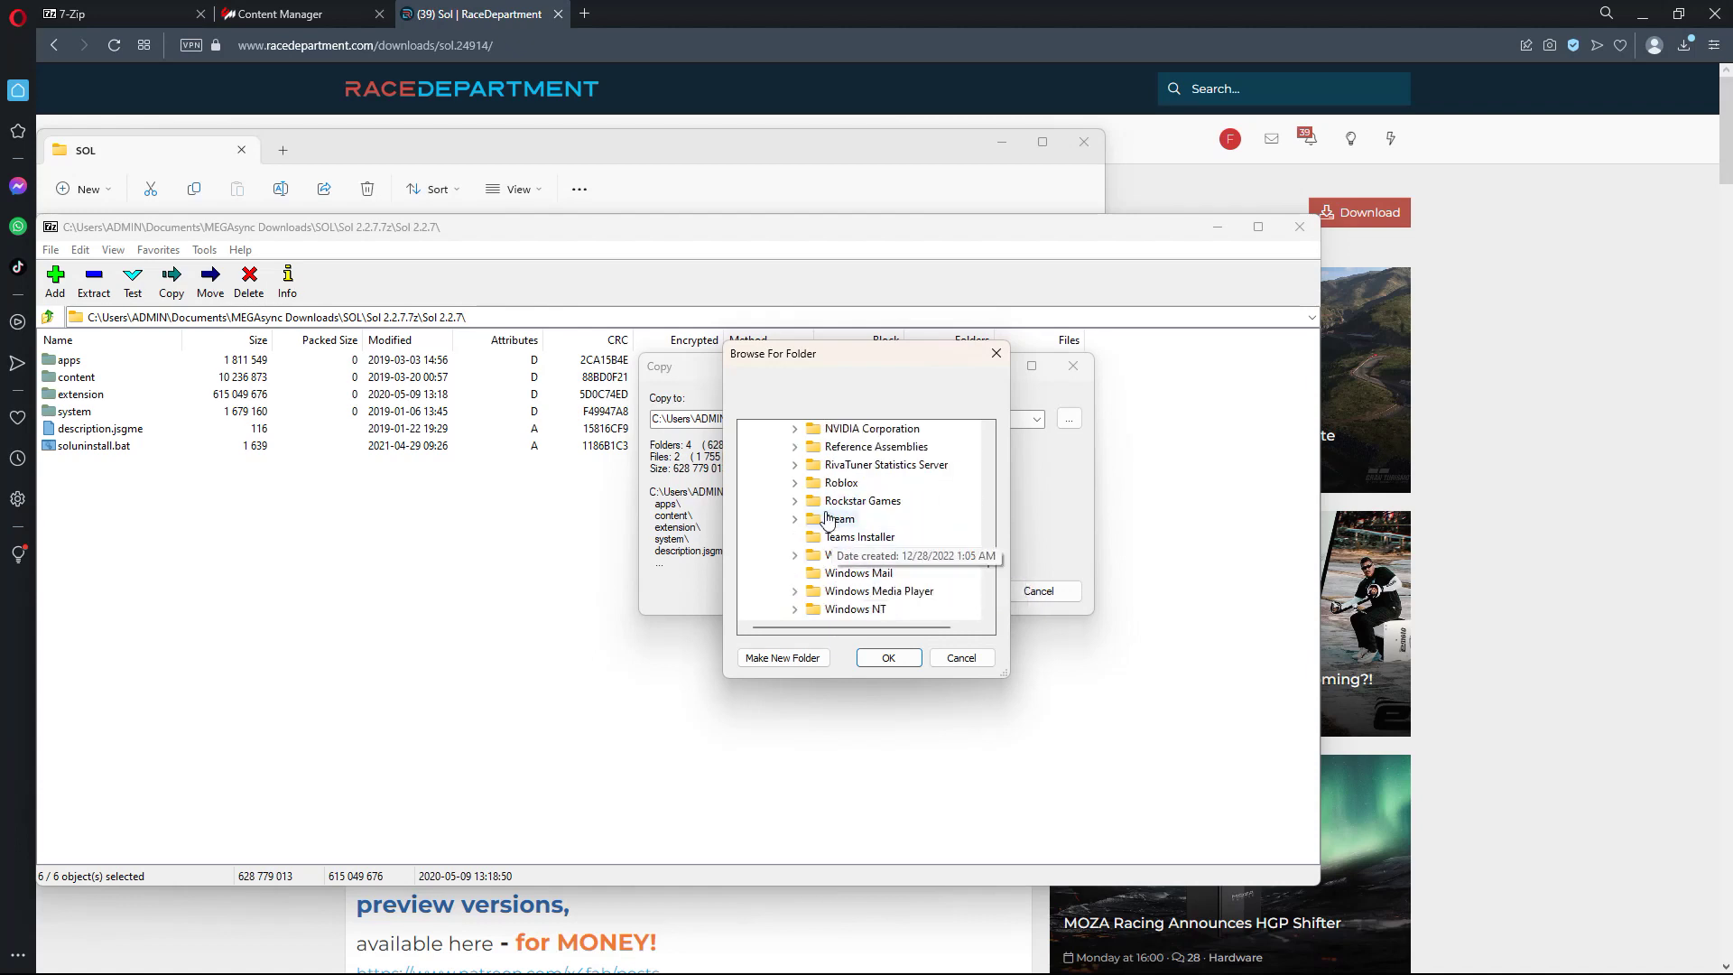
pyautogui.click(842, 520)
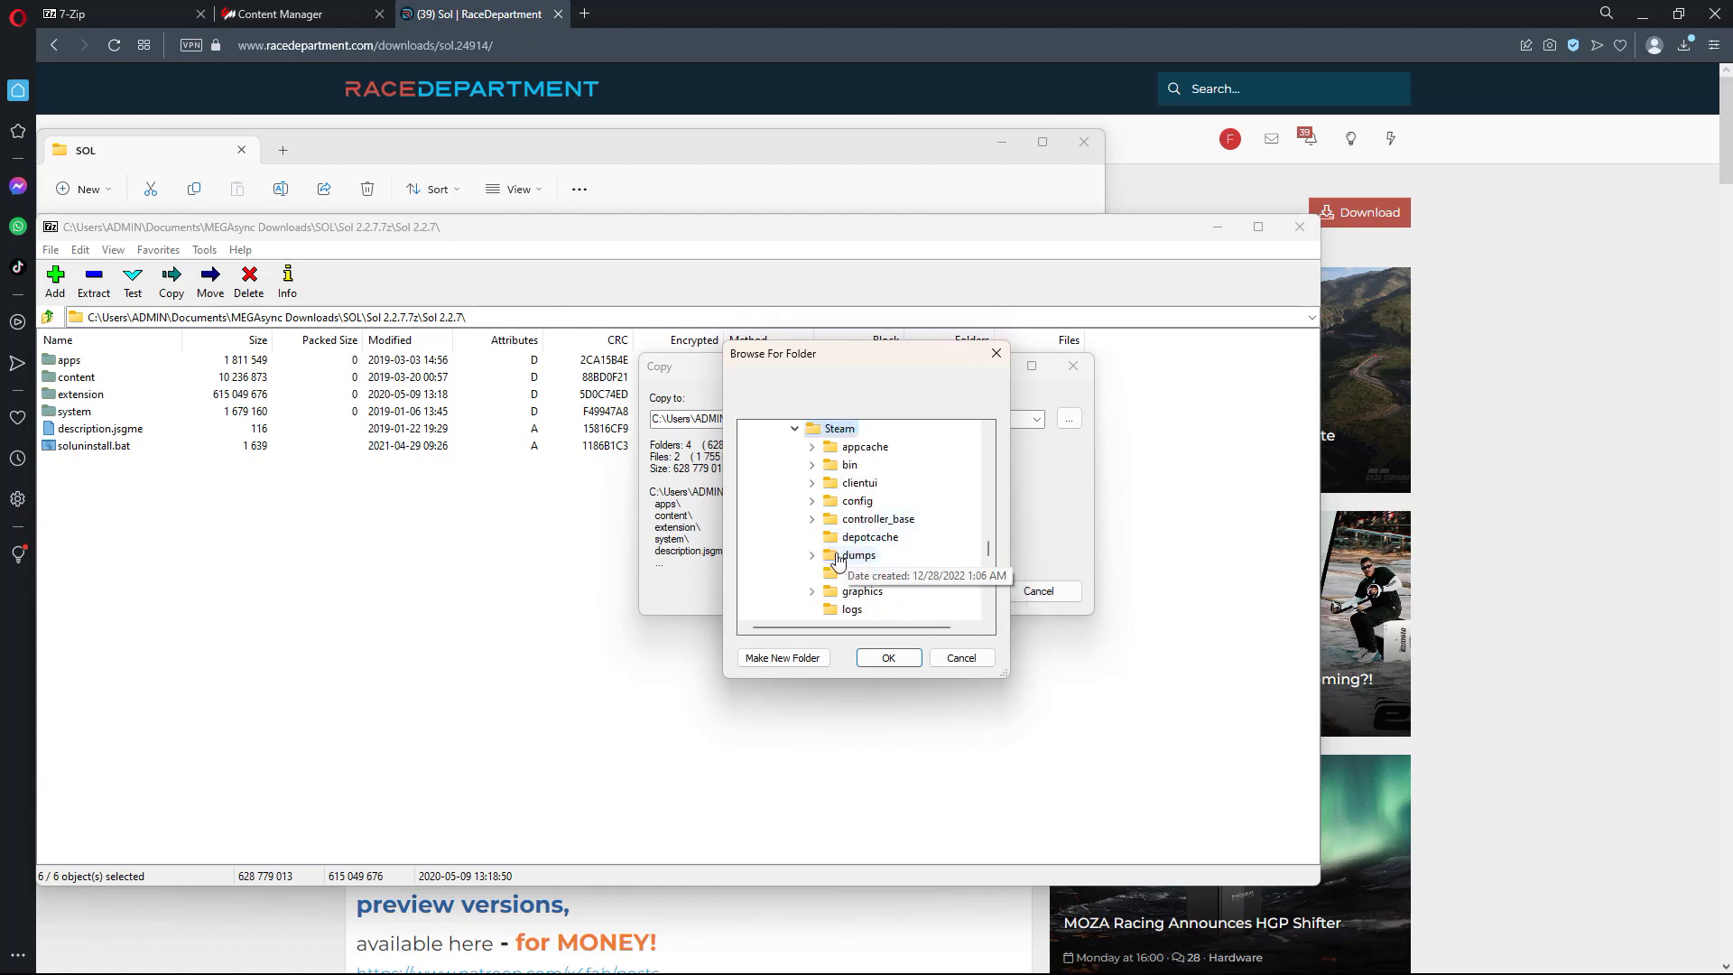
pyautogui.scroll(-4, 884, 578)
pyautogui.click(871, 528)
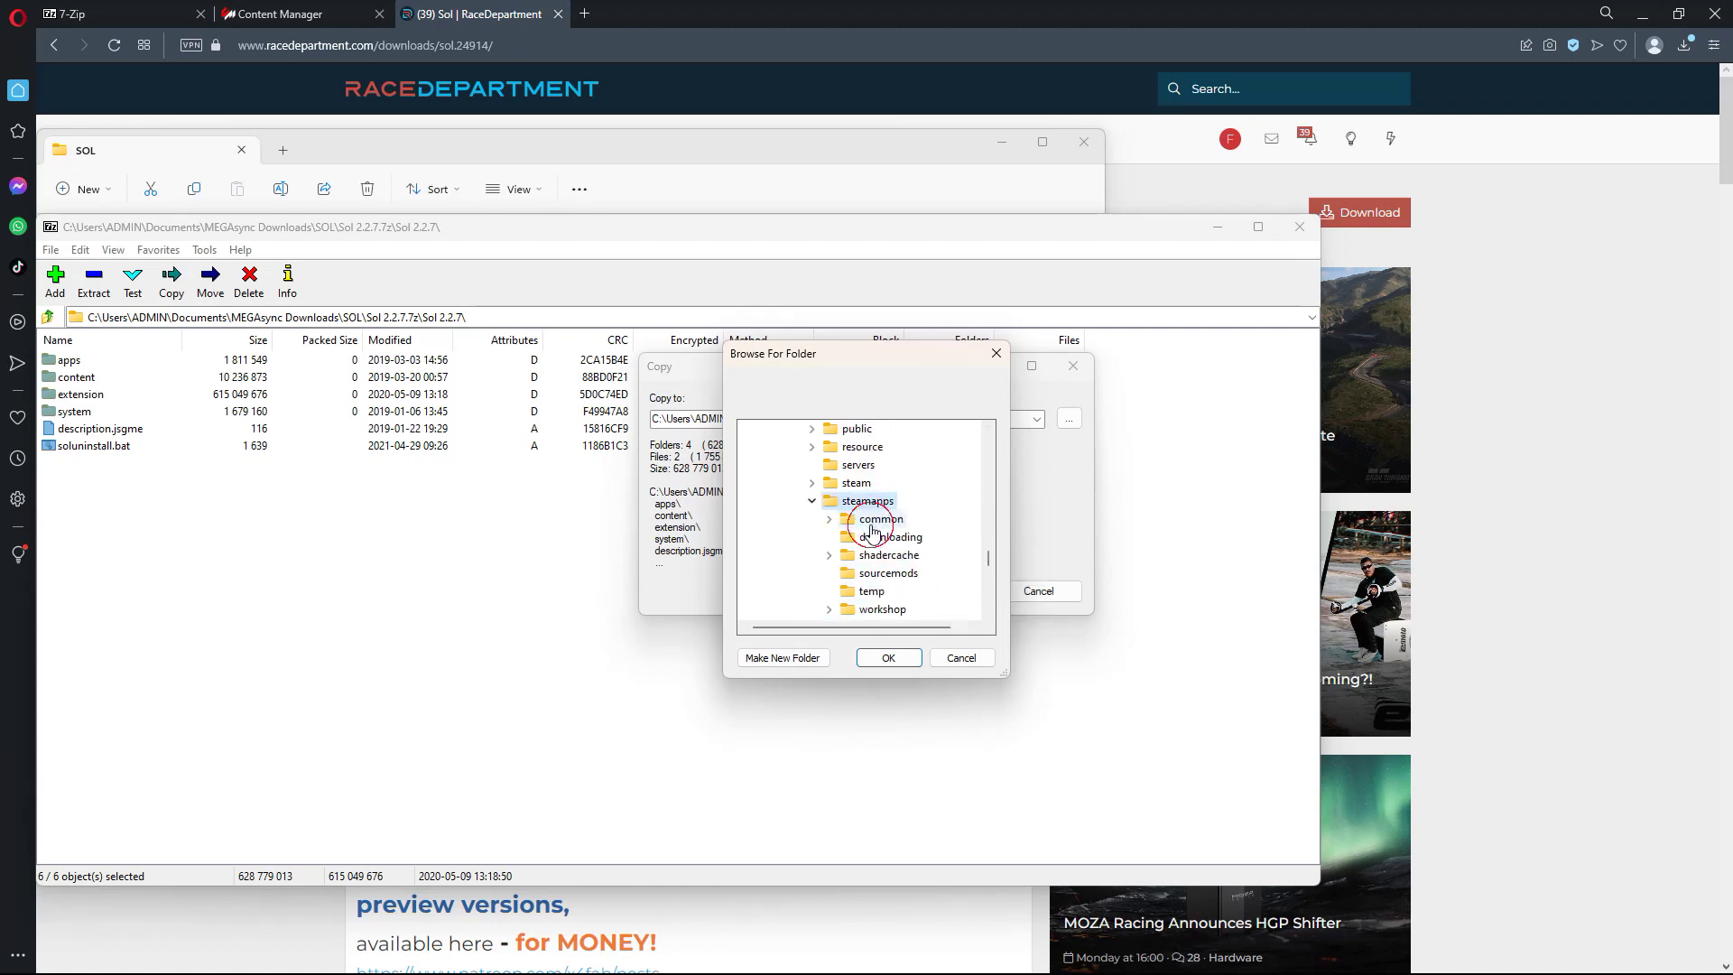
pyautogui.click(894, 524)
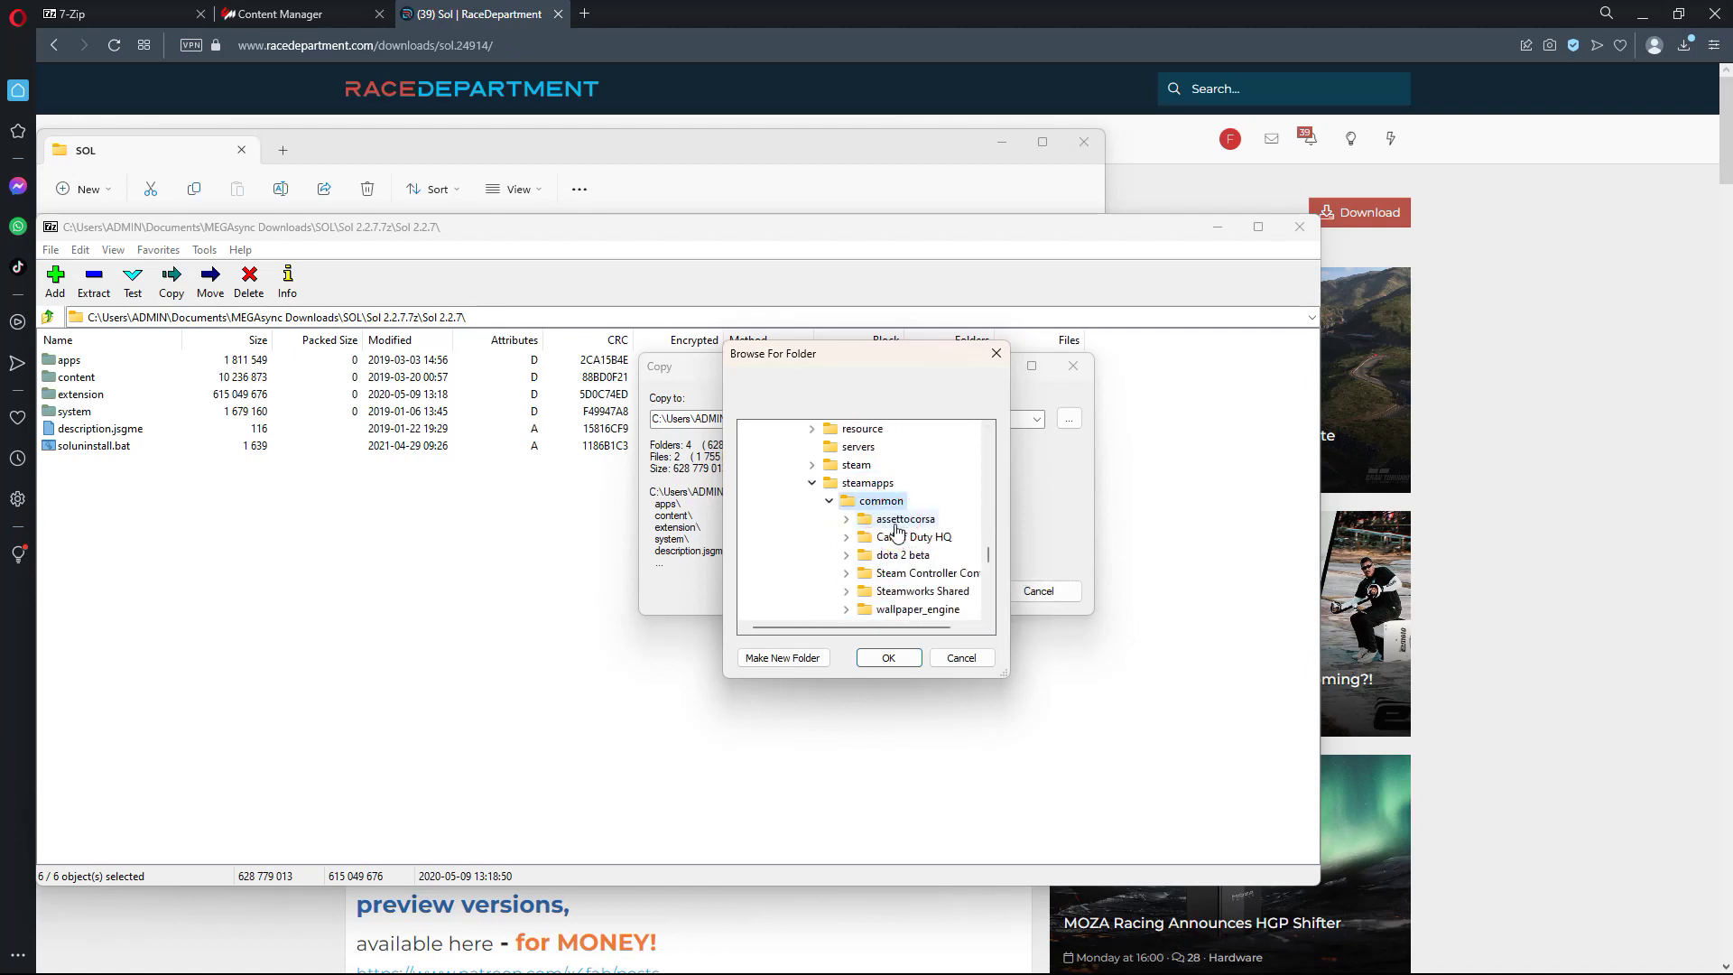
pyautogui.click(898, 528)
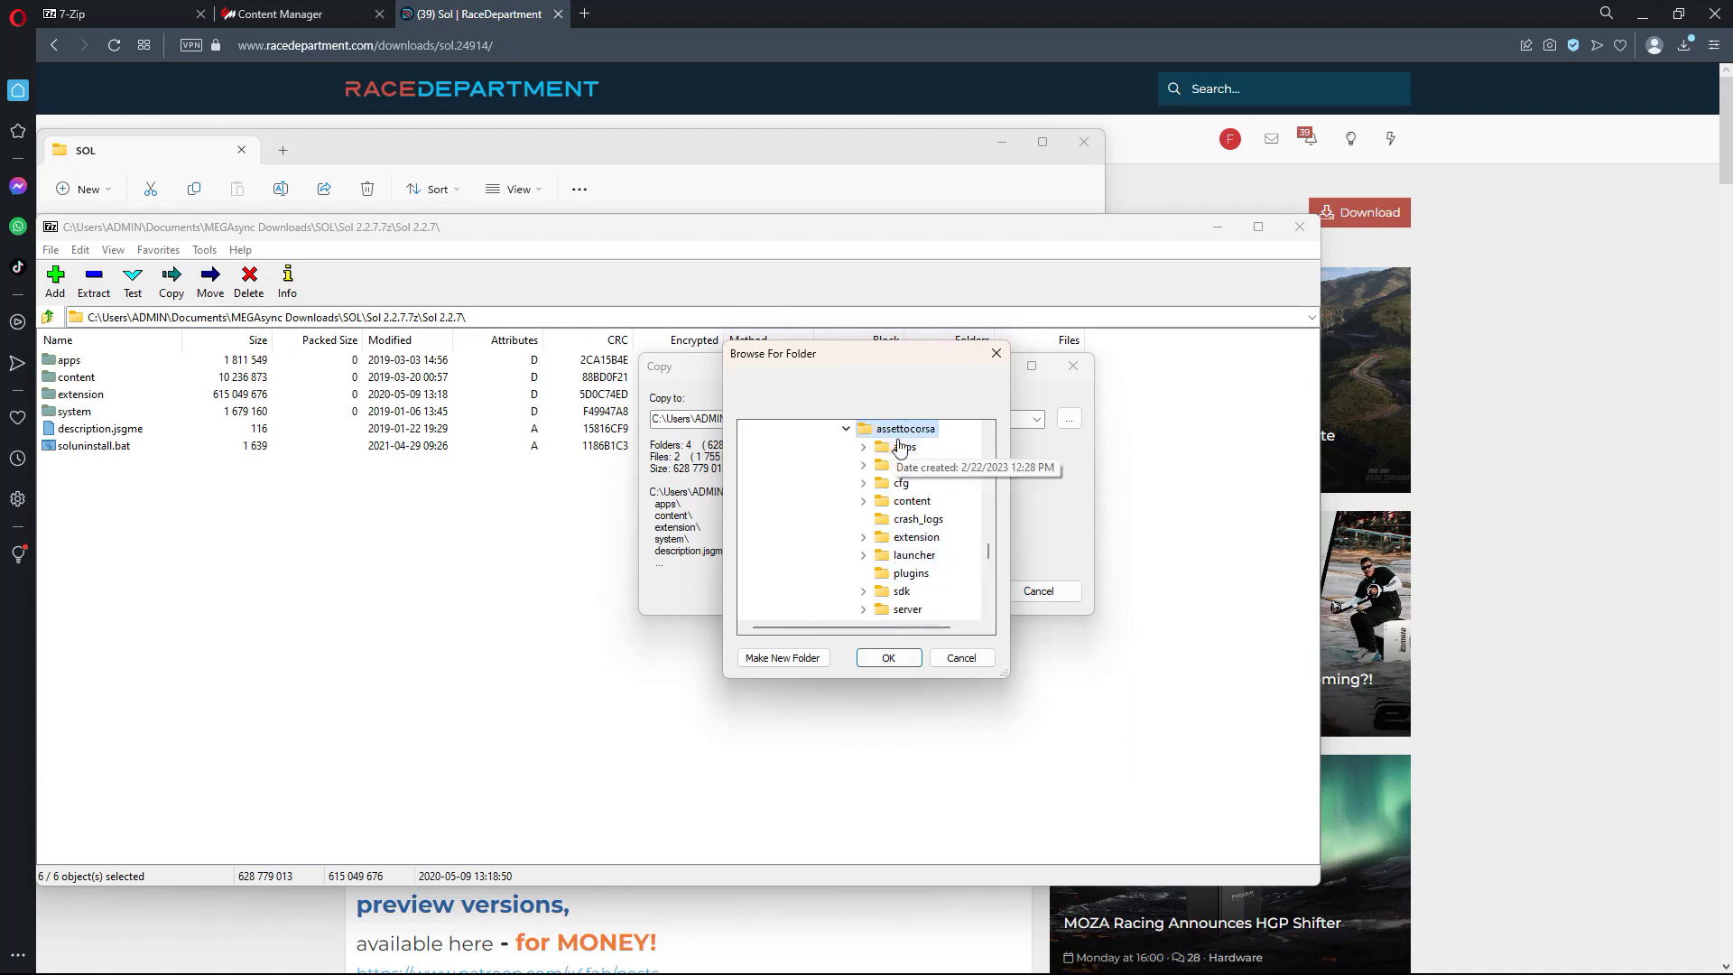
pyautogui.click(888, 658)
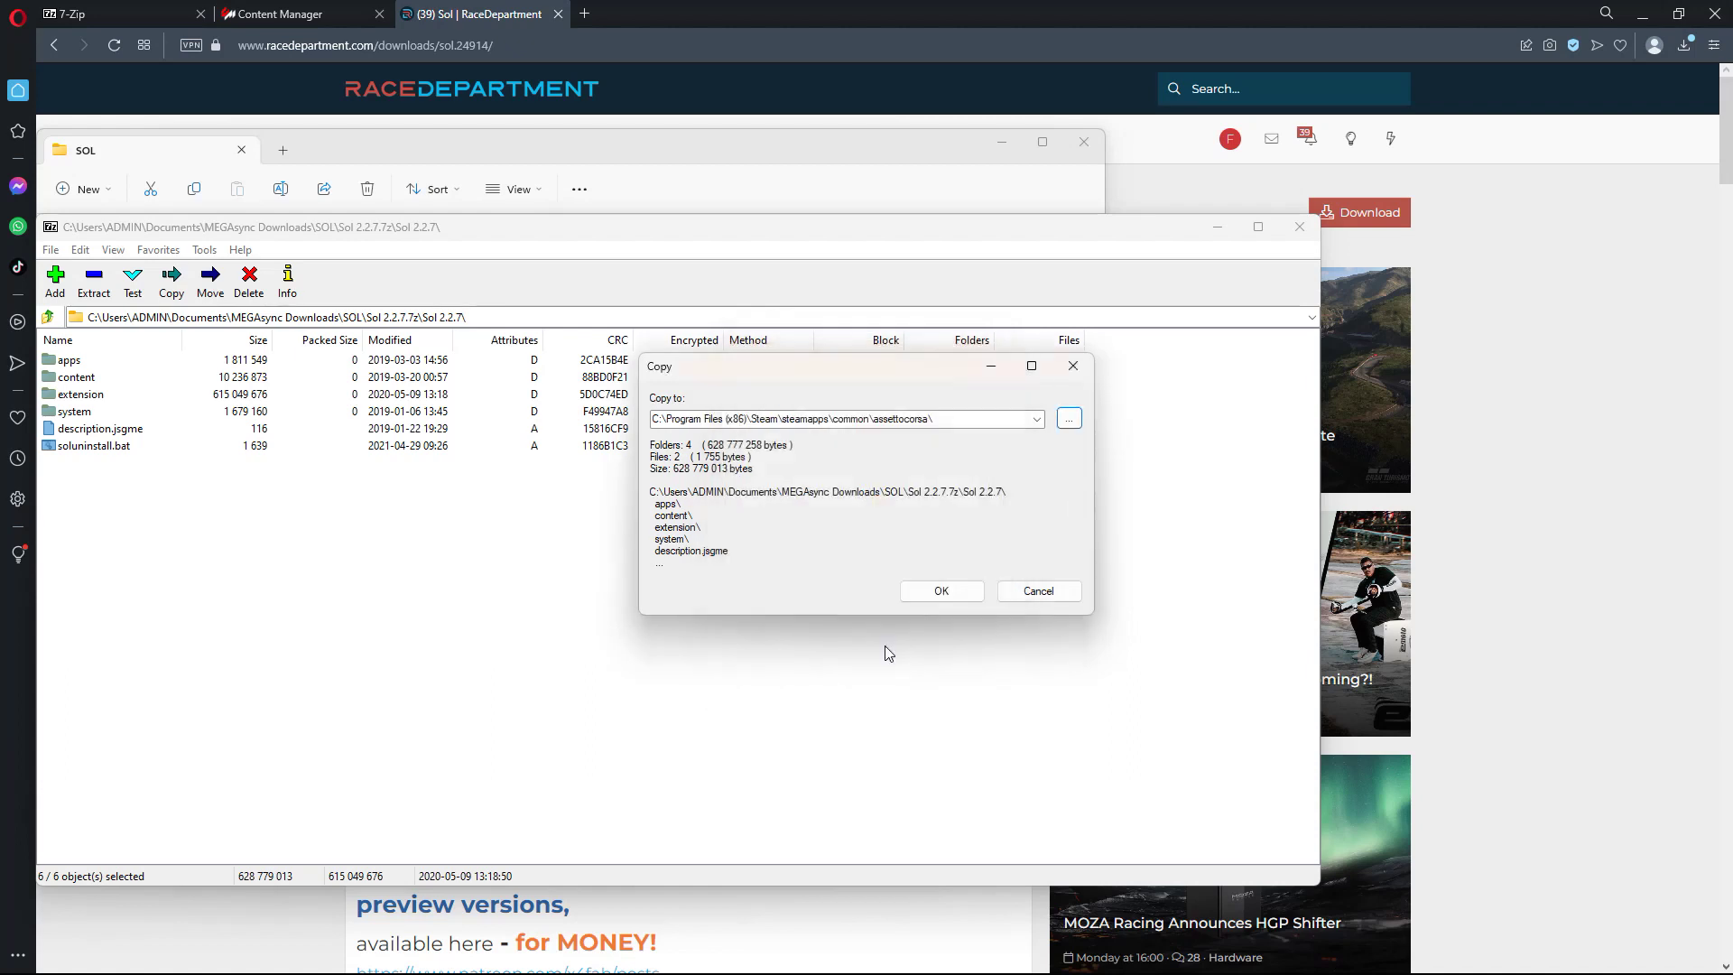
pyautogui.click(959, 591)
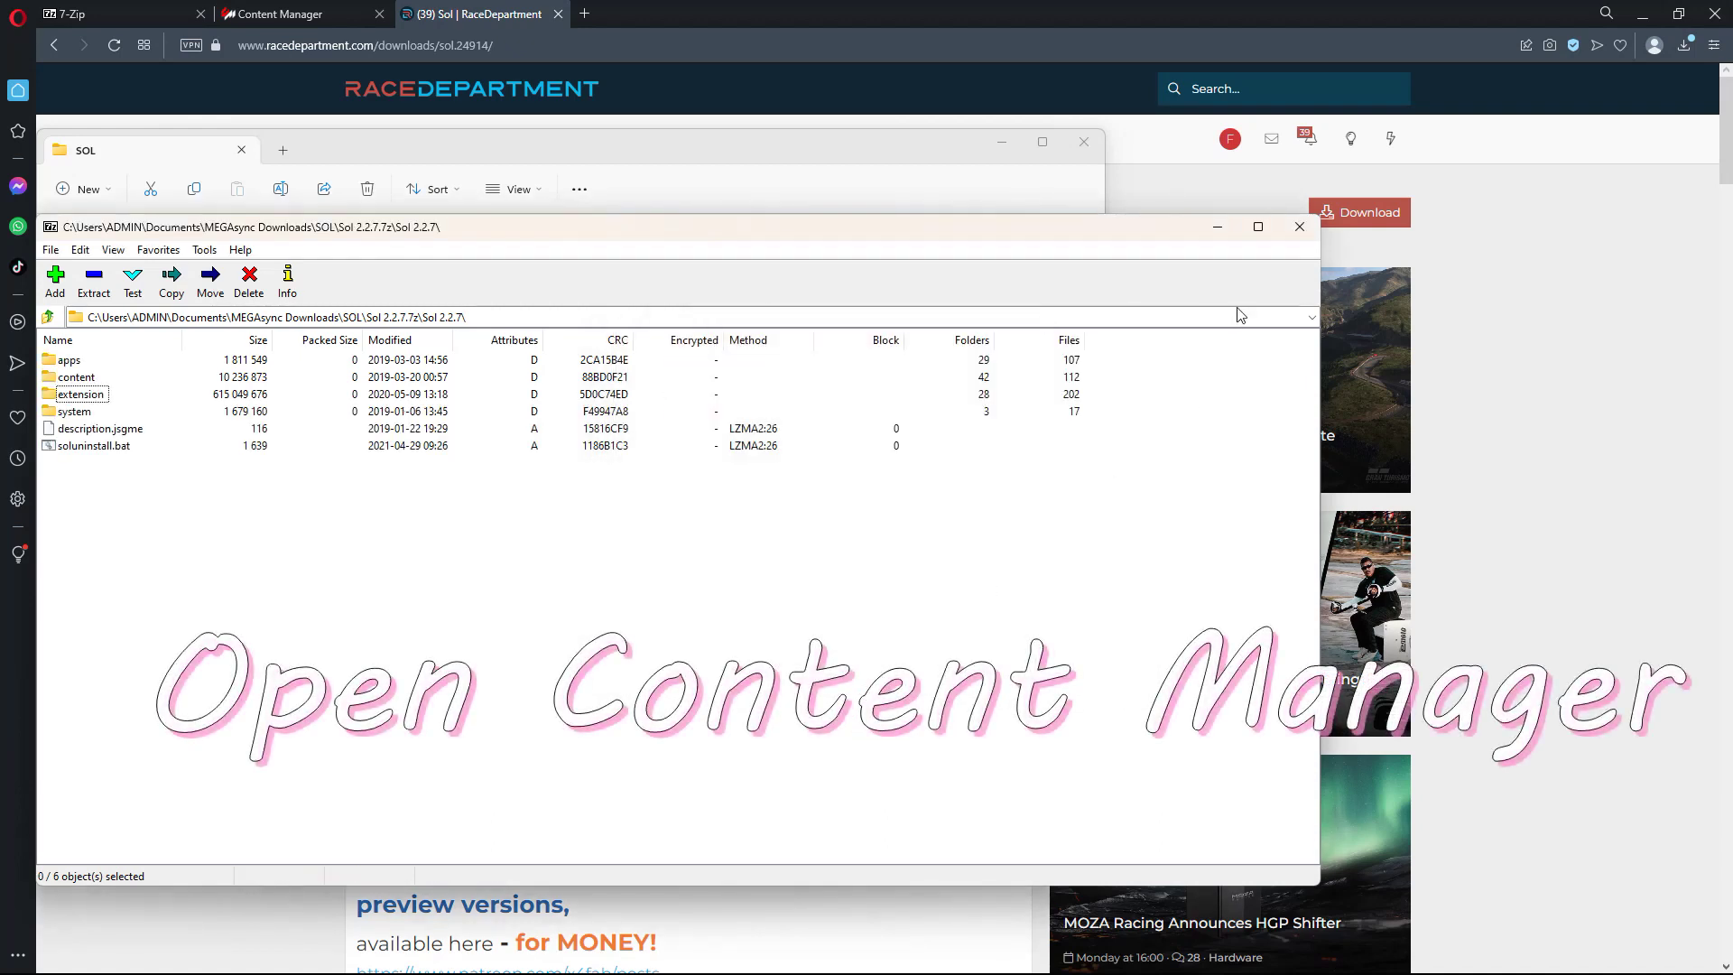
# Close the Sol archive and the SOL folder window, and switch to Content Manager's Weather FX settings
pyautogui.click(1298, 227)
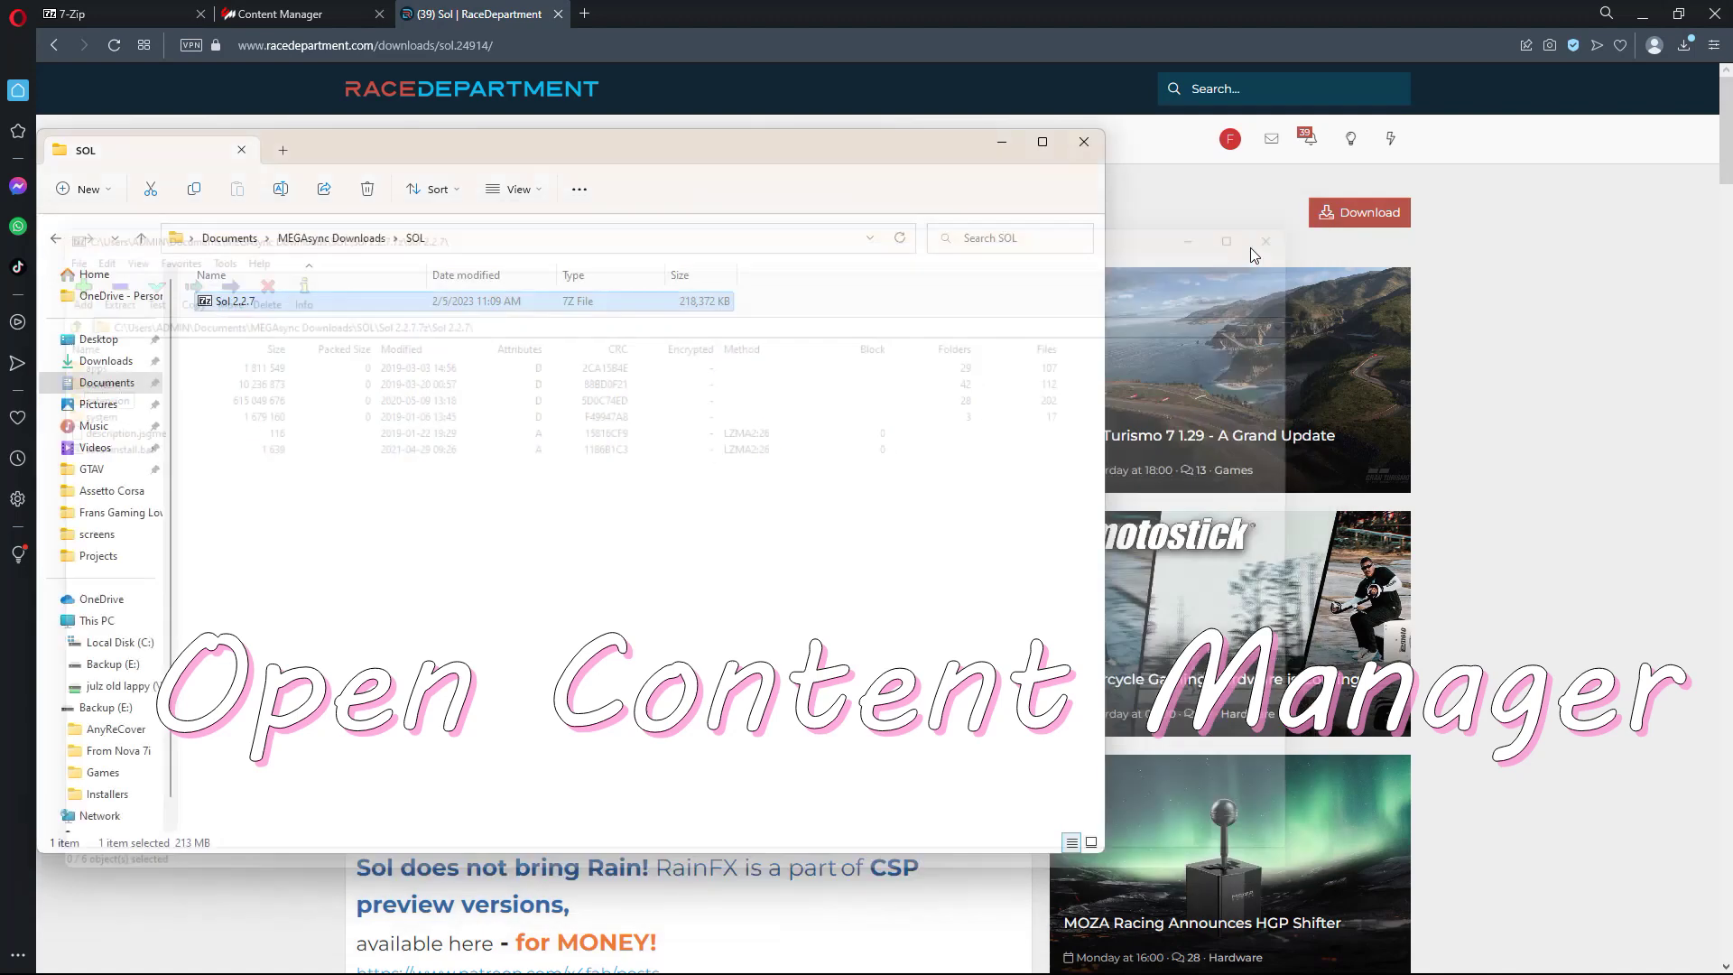
pyautogui.click(1081, 144)
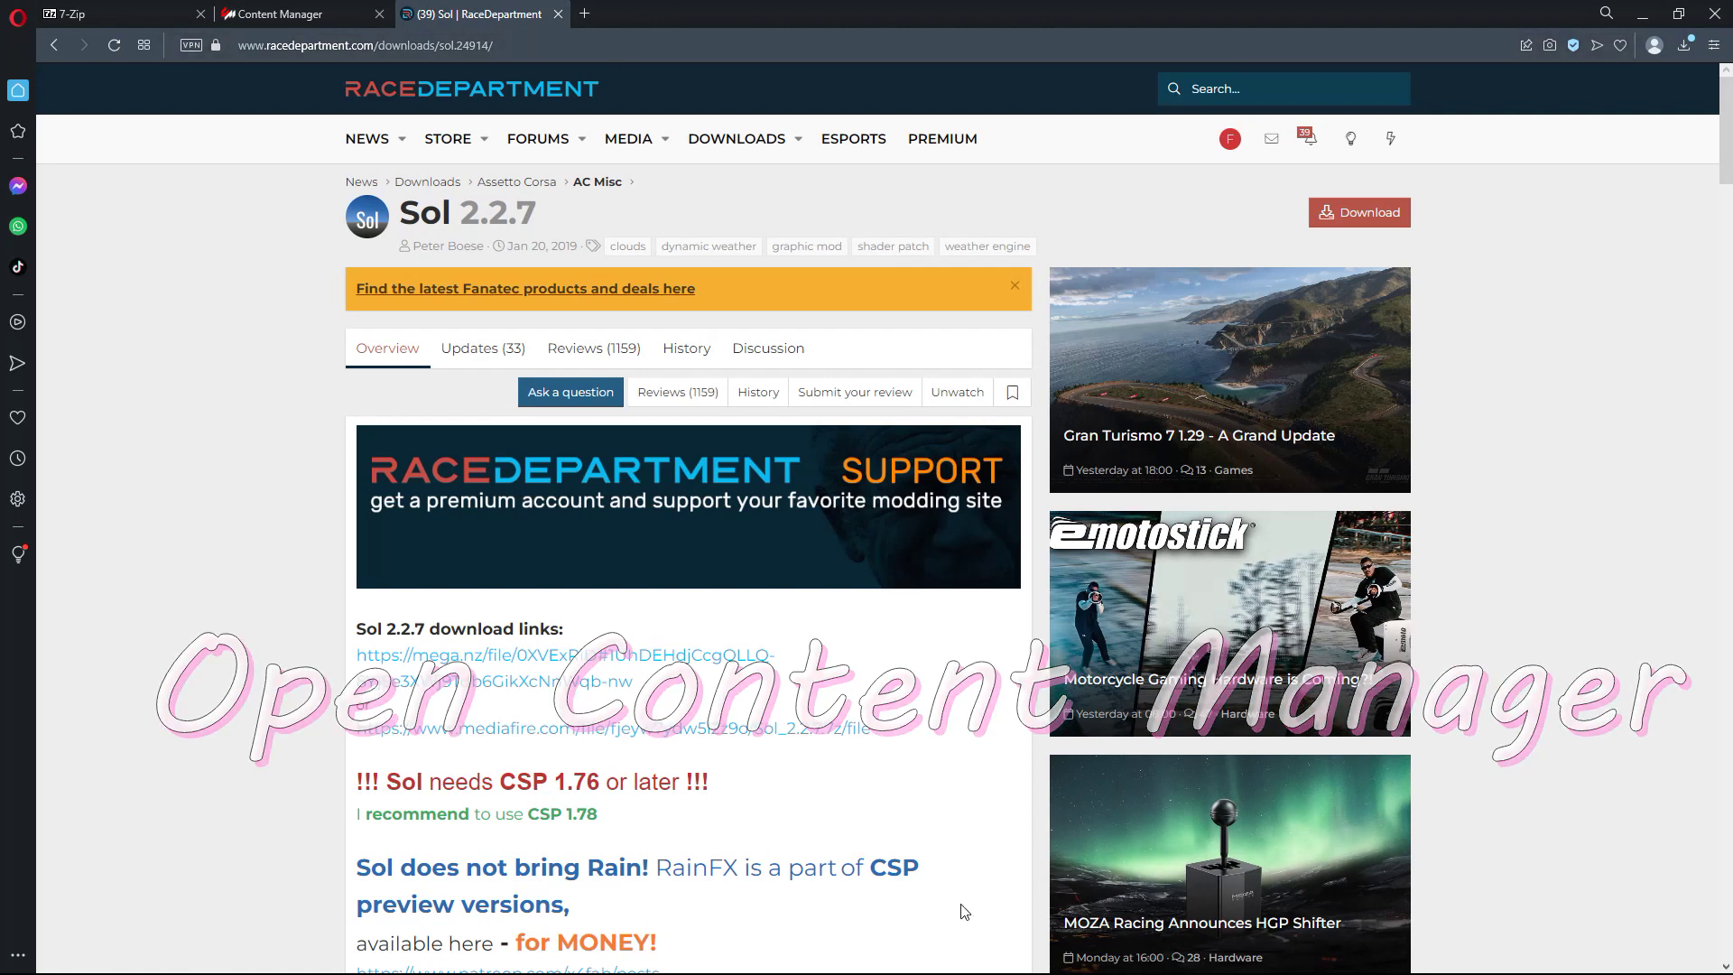
pyautogui.press('super')
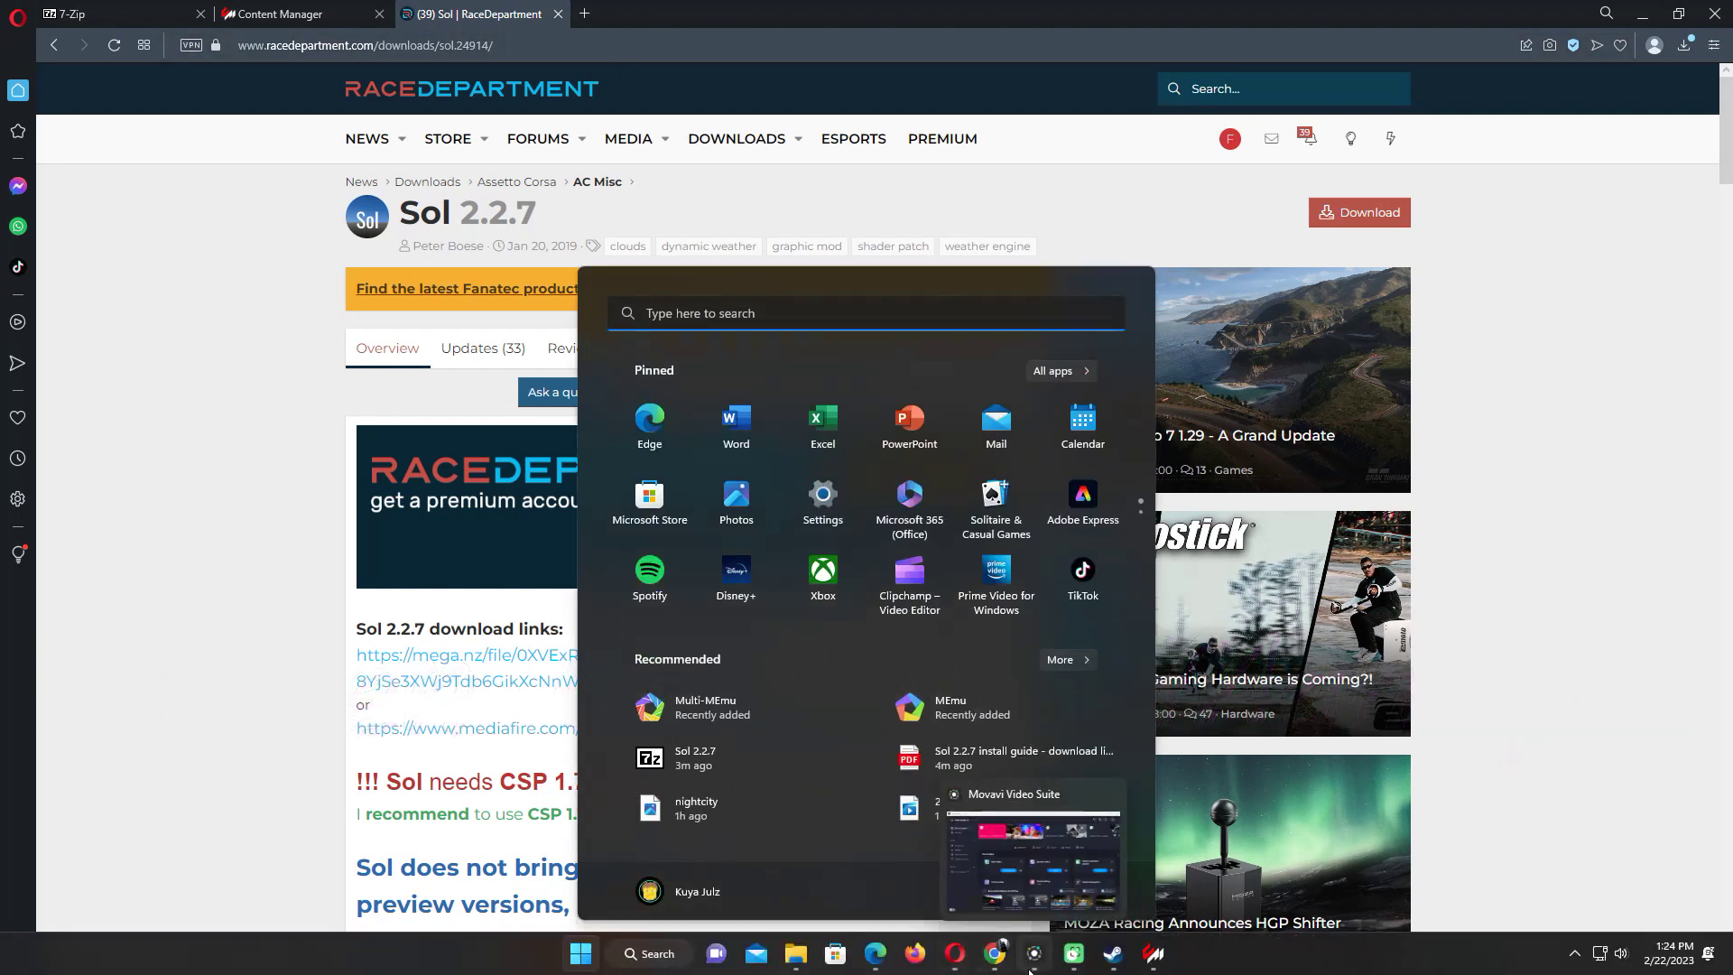
pyautogui.click(1029, 957)
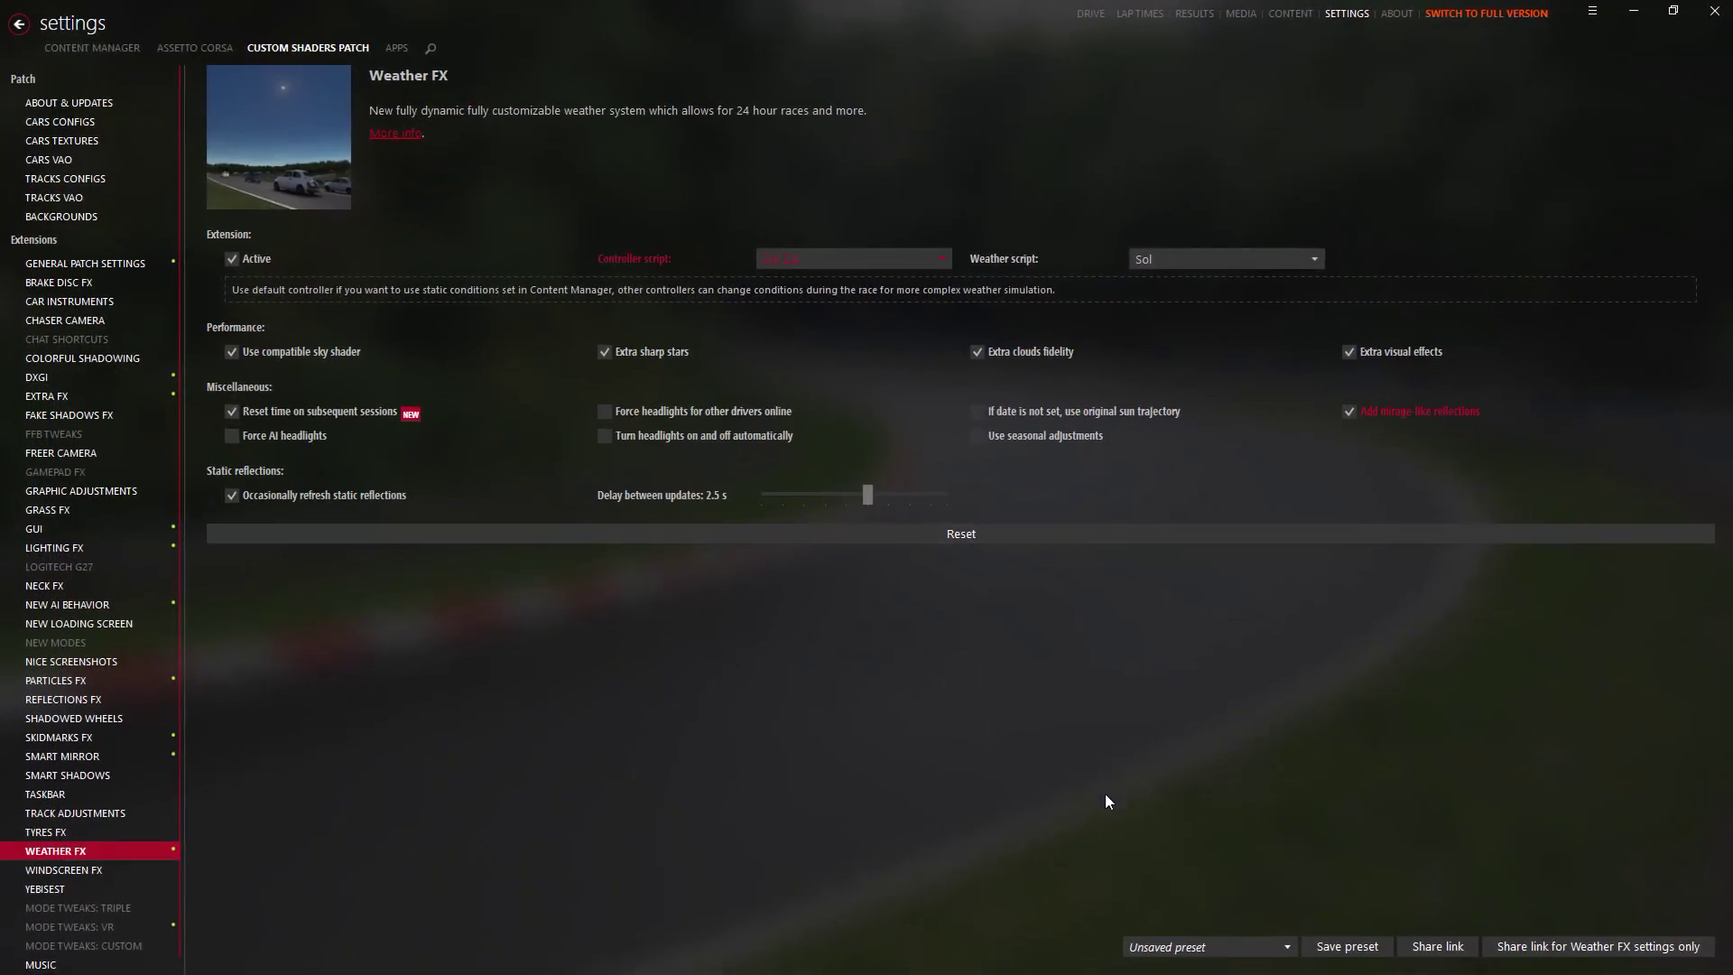
# Switch to Opera and download WDT_Street_Spec.7z from Google Drive through VOSAN's WDT Street Spec Car Pack page, accepting the unscanned file
pyautogui.press('super')
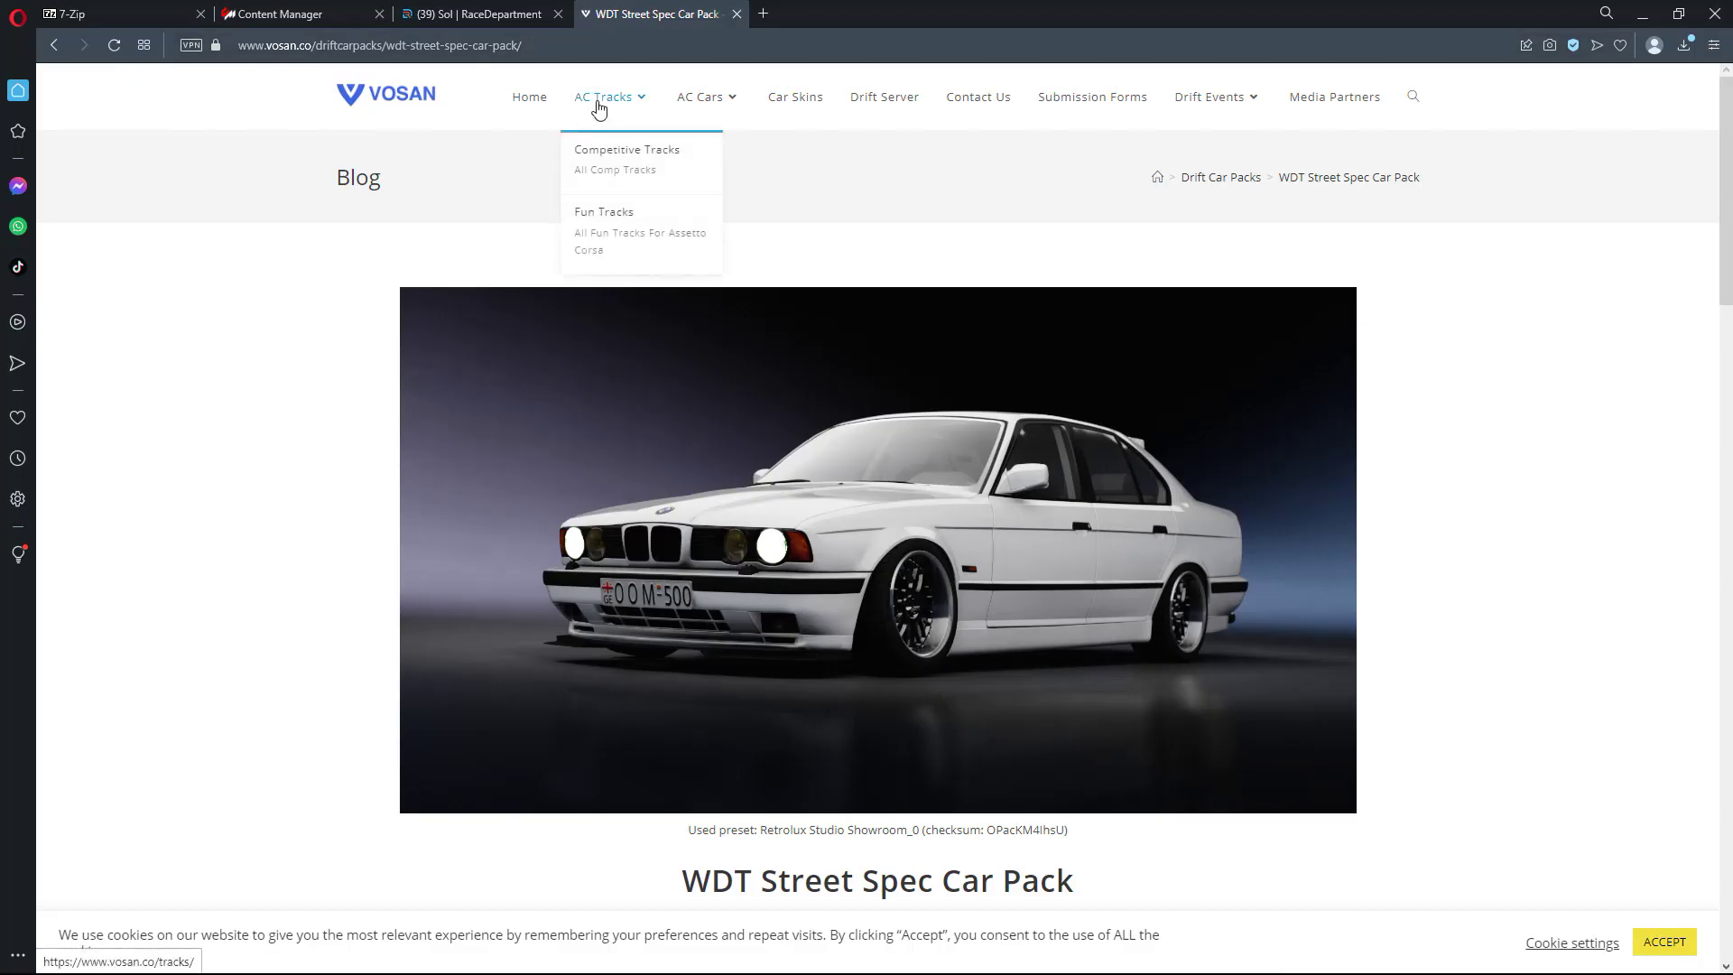
pyautogui.moveTo(687, 103)
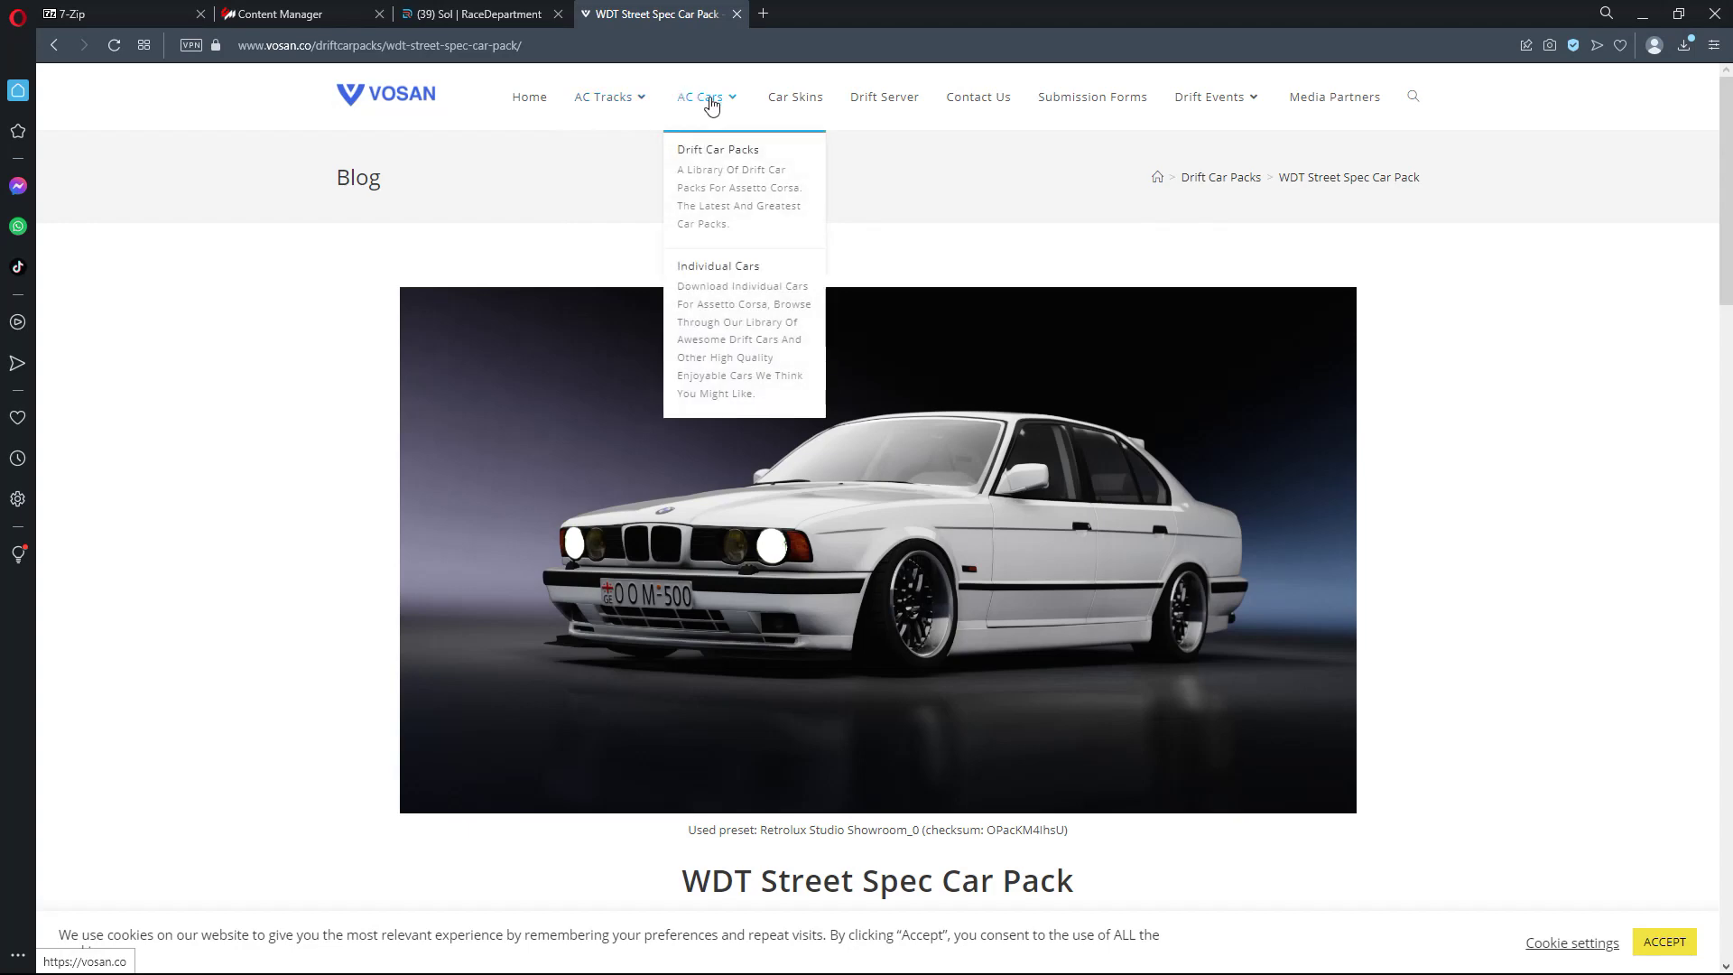
pyautogui.scroll(-7, 736, 603)
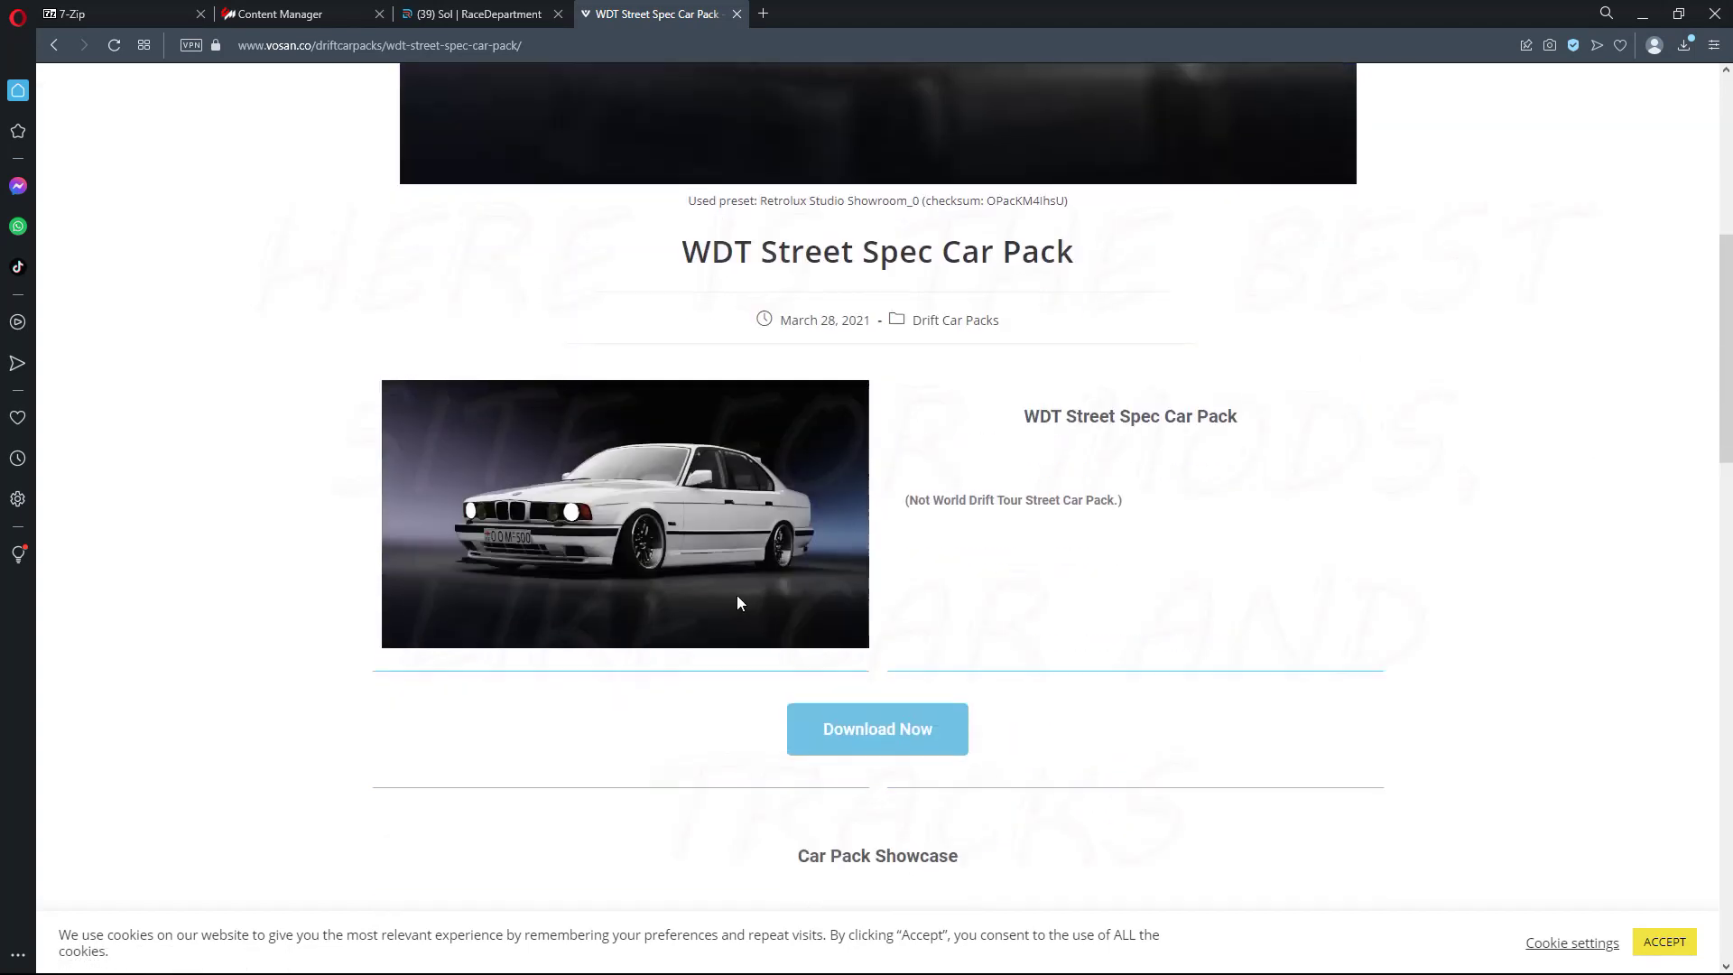
pyautogui.scroll(-5, 1058, 597)
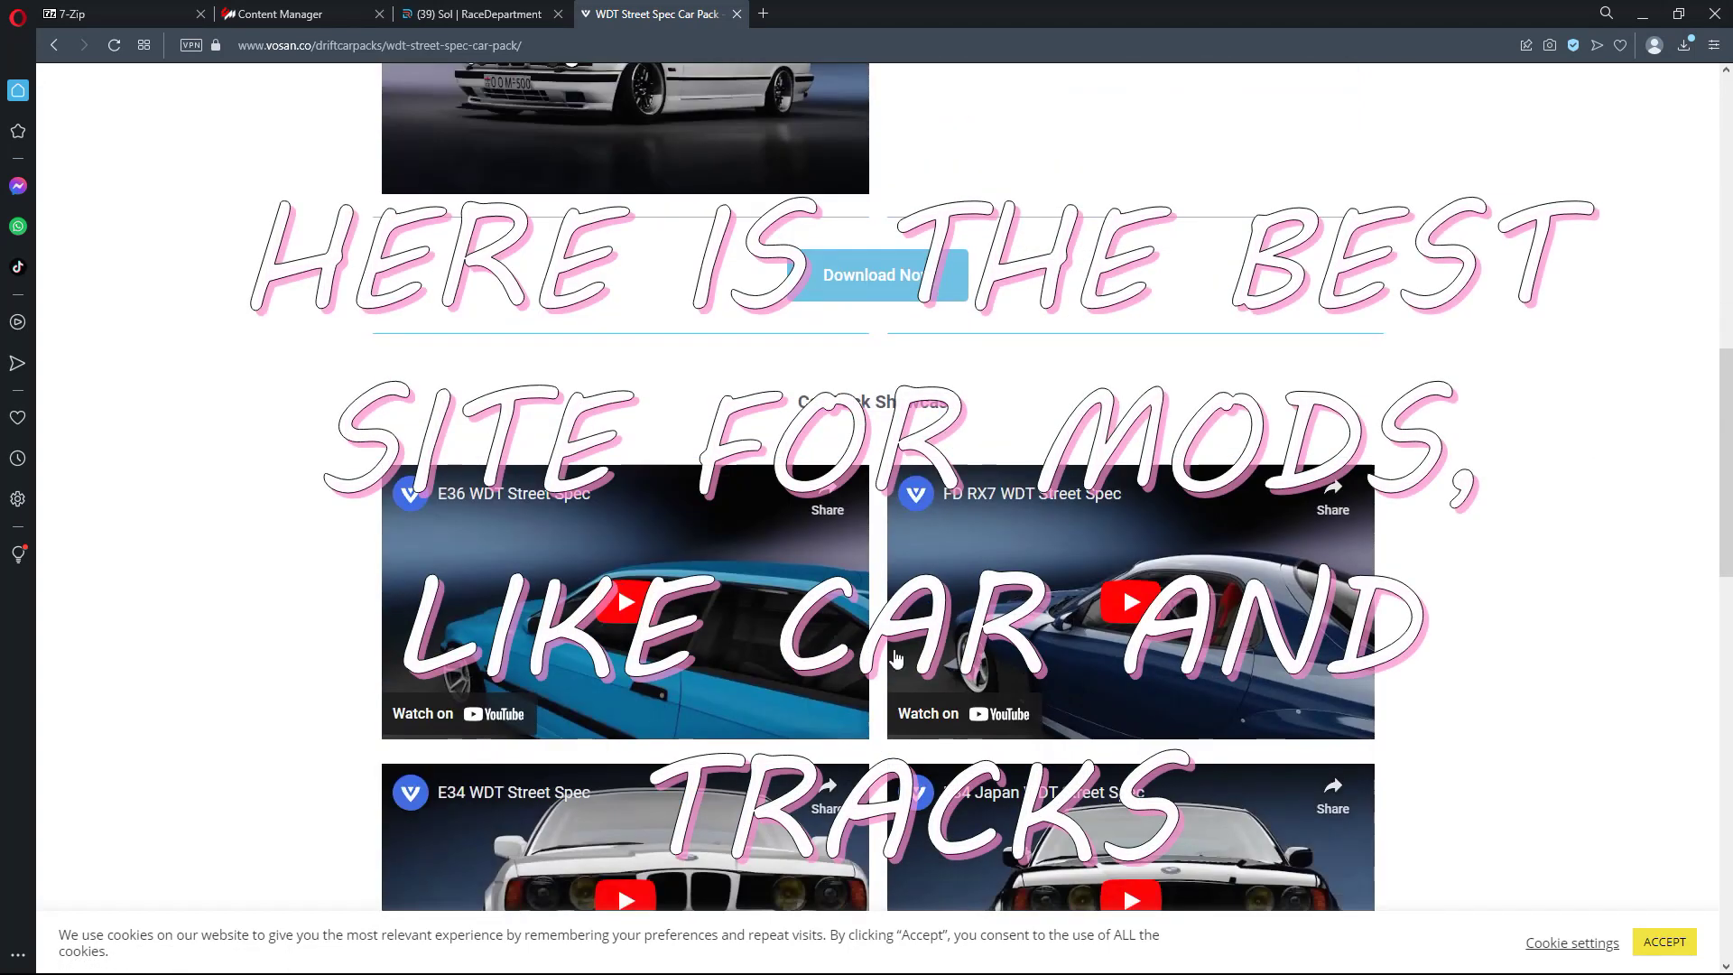
pyautogui.scroll(-5, 1058, 598)
pyautogui.scroll(7, 901, 638)
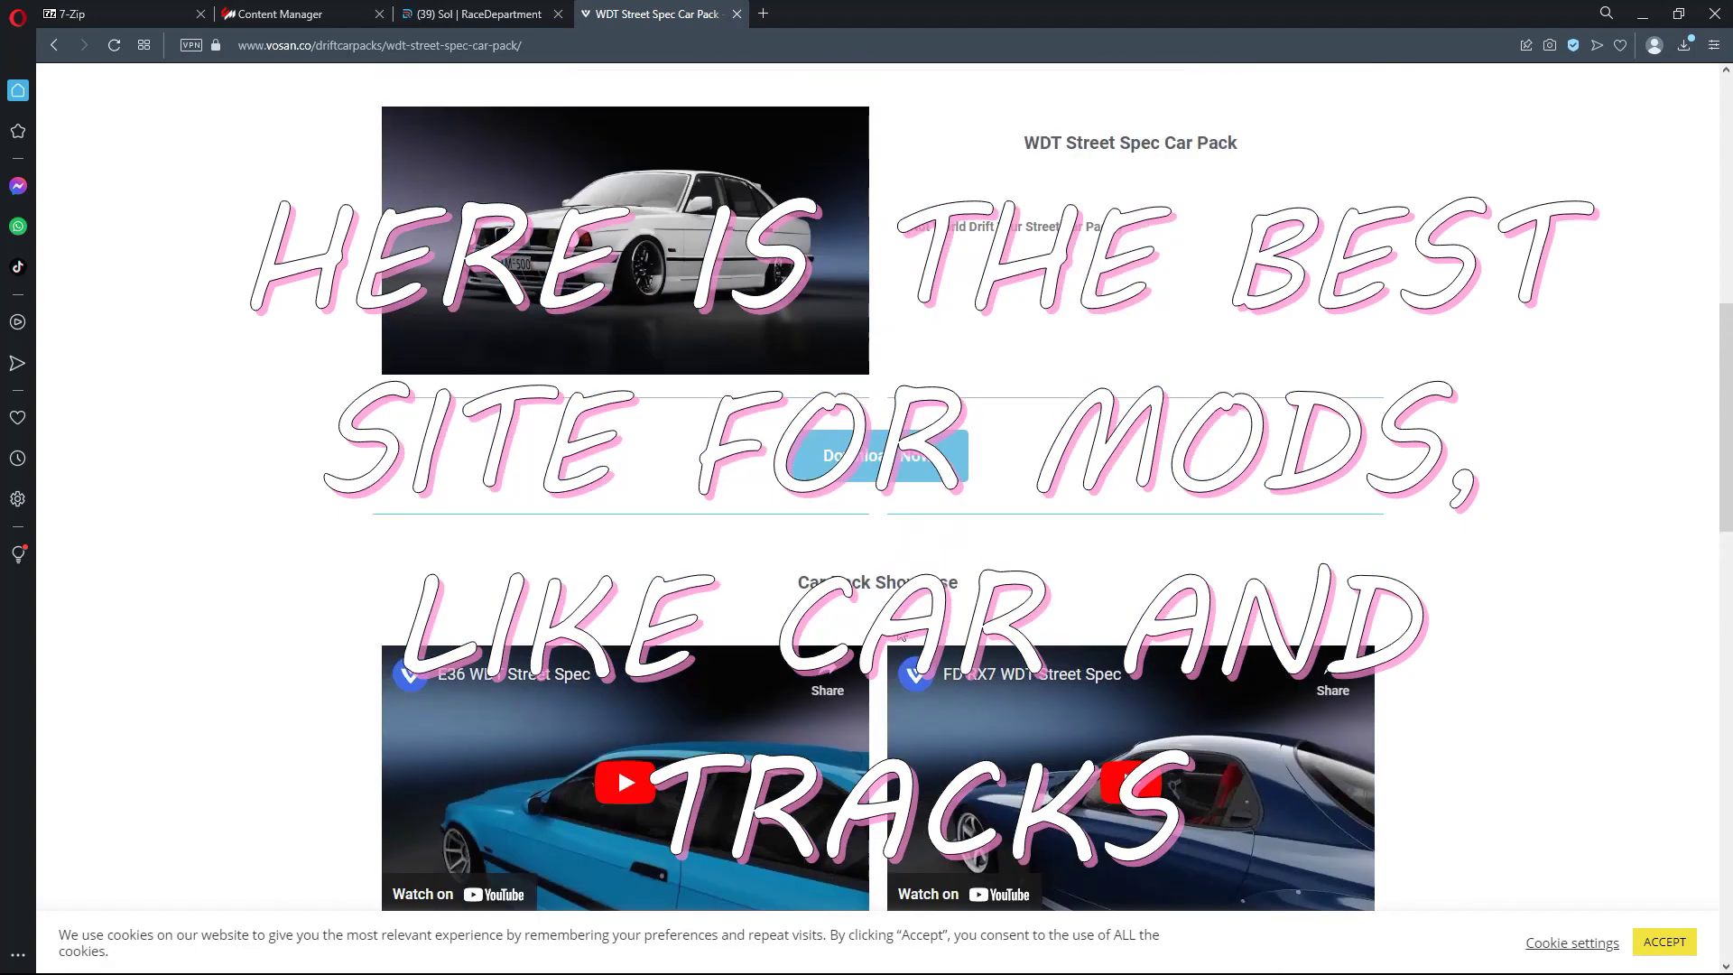
pyautogui.scroll(3, 901, 637)
pyautogui.click(898, 718)
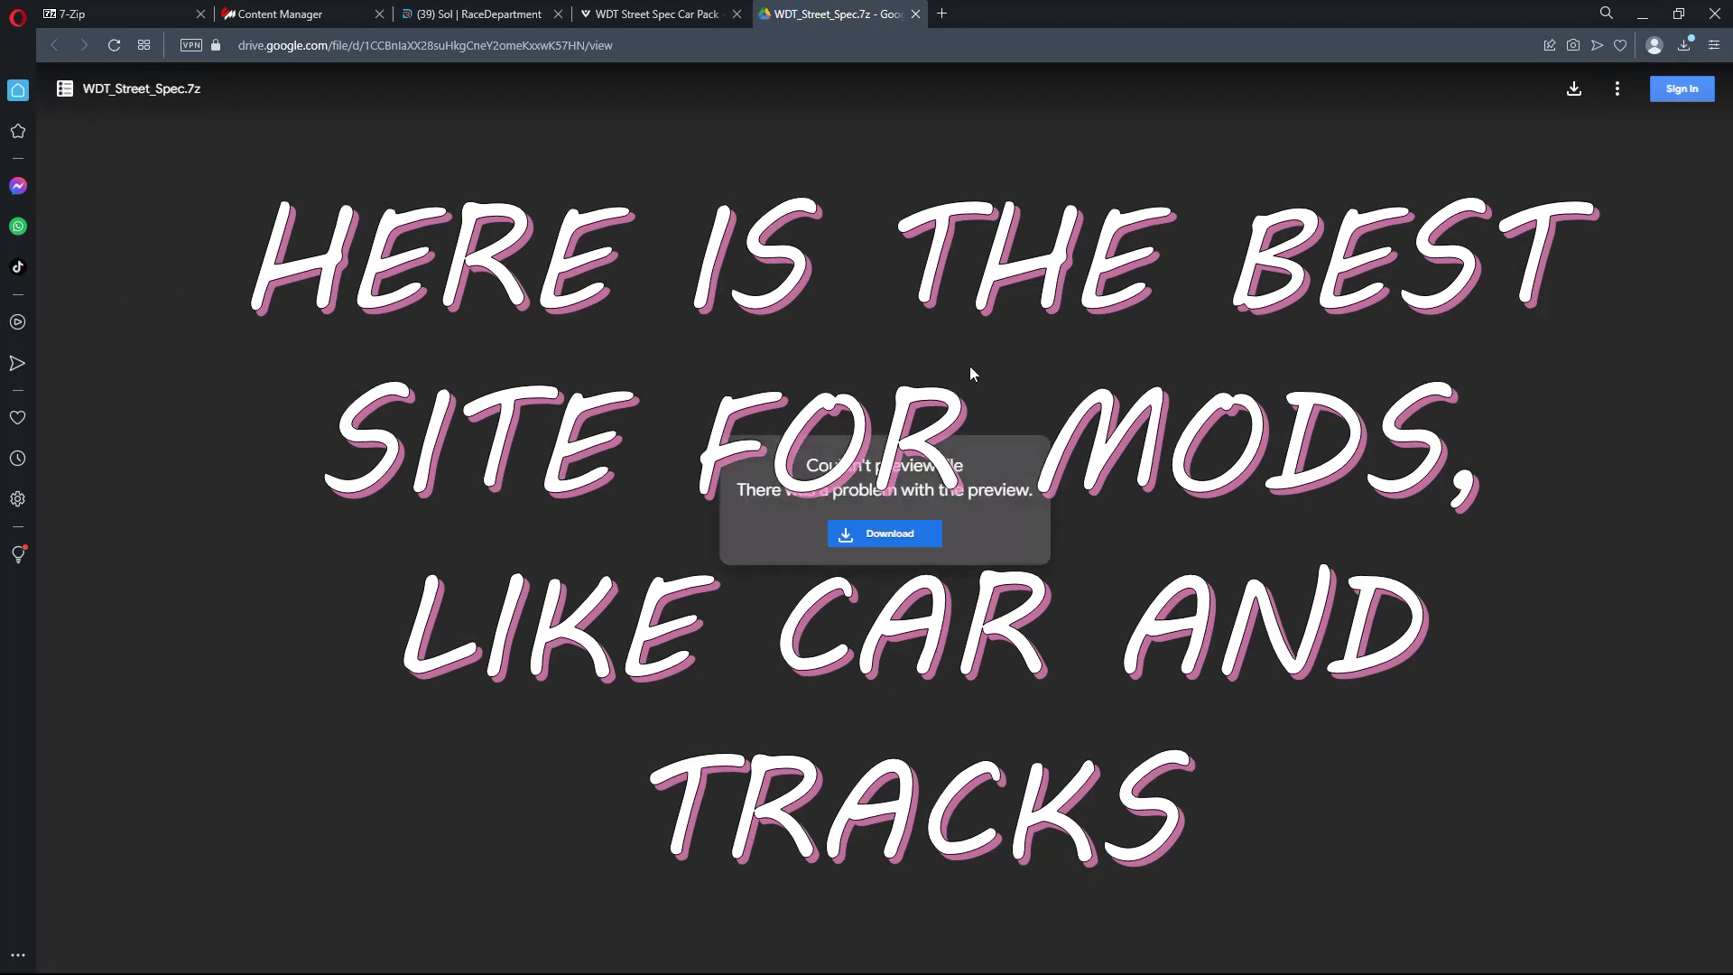
pyautogui.click(1574, 88)
pyautogui.click(754, 216)
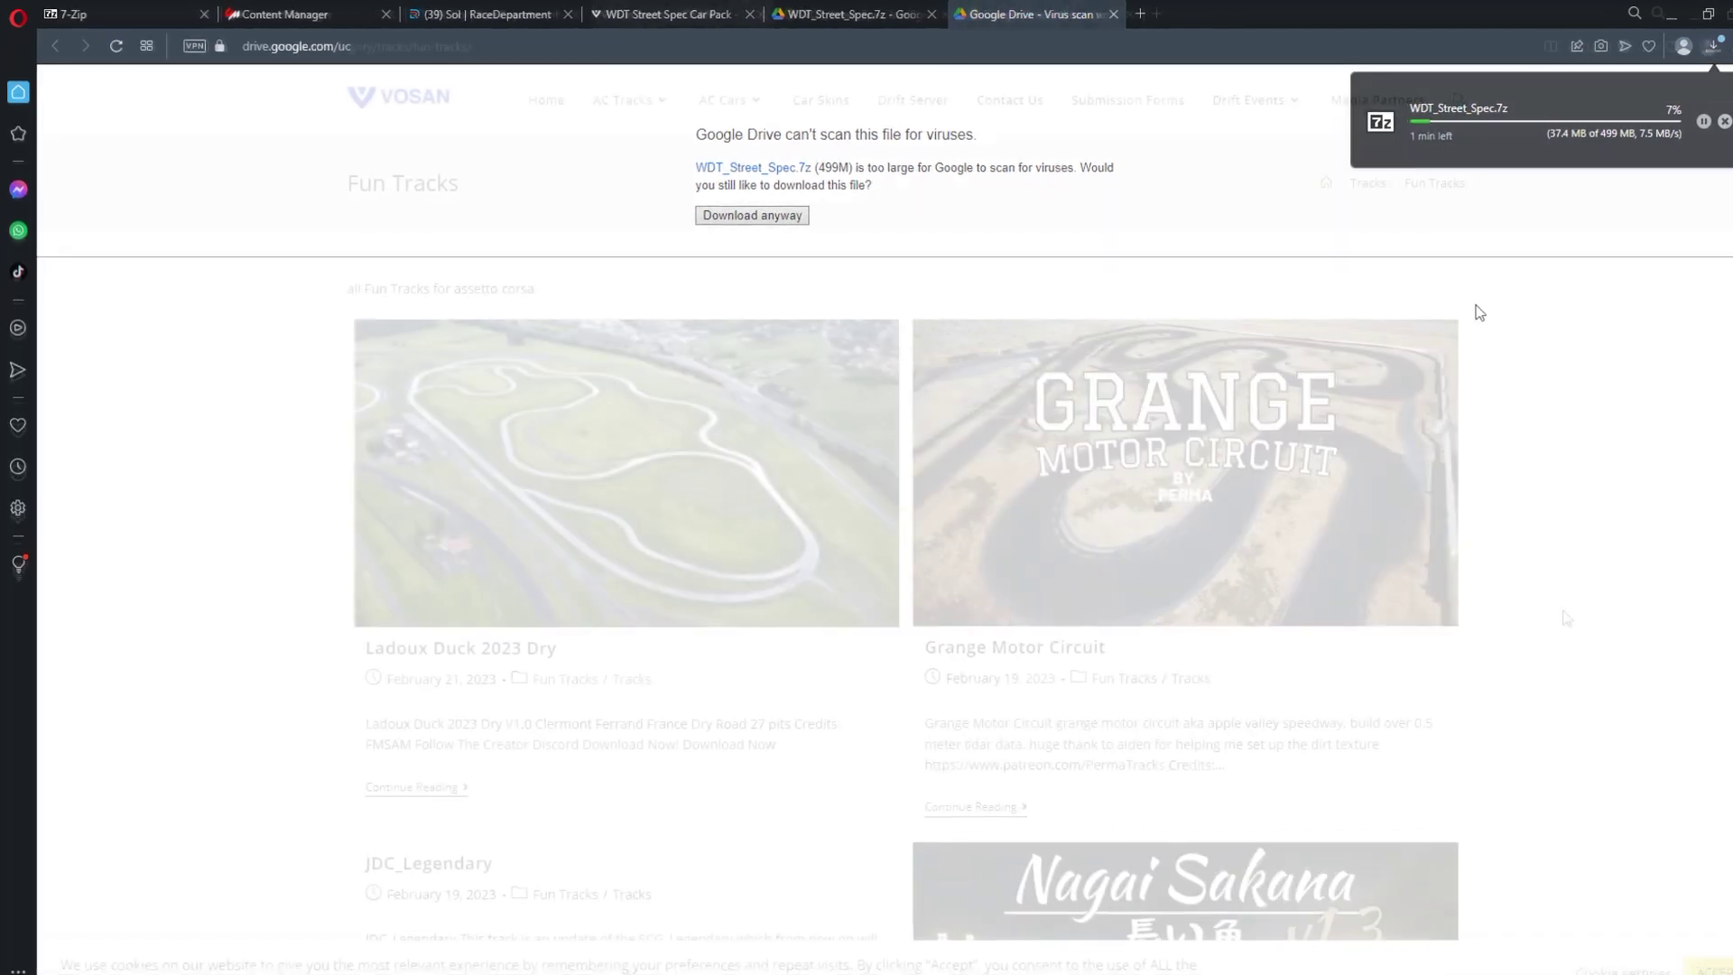
# Open the Nagai Sakana track page from VOSAN's Fun Tracks listing
pyautogui.scroll(-5, 1444, 578)
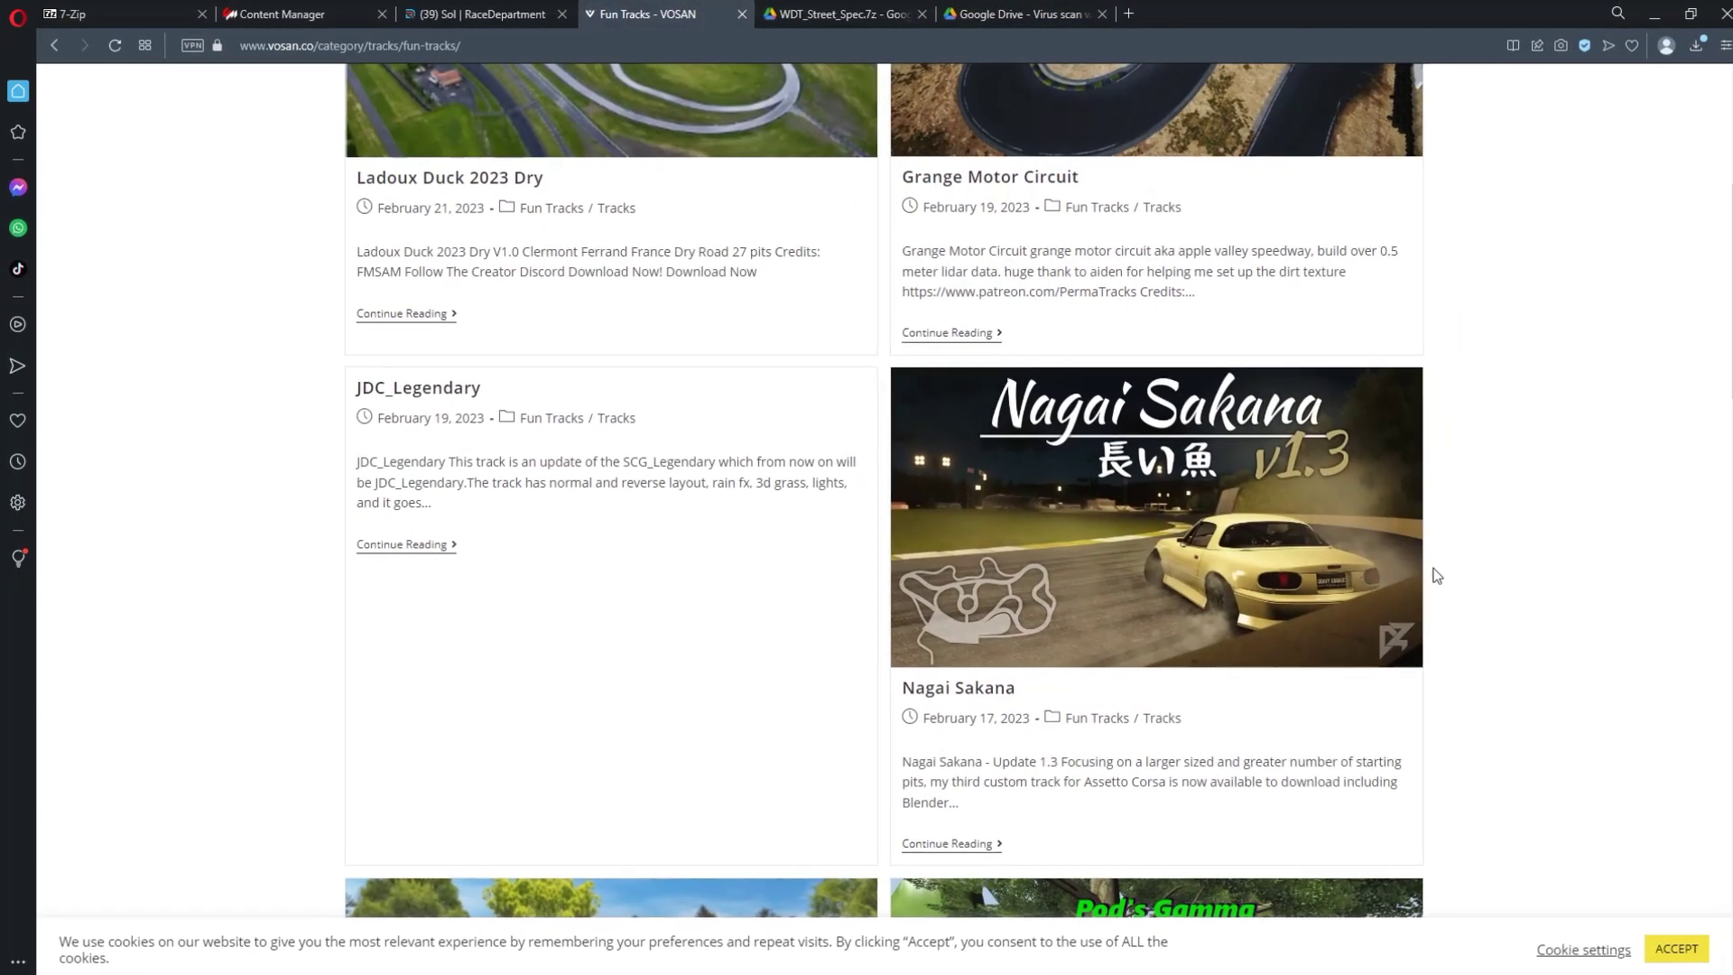
pyautogui.scroll(-2, 1408, 560)
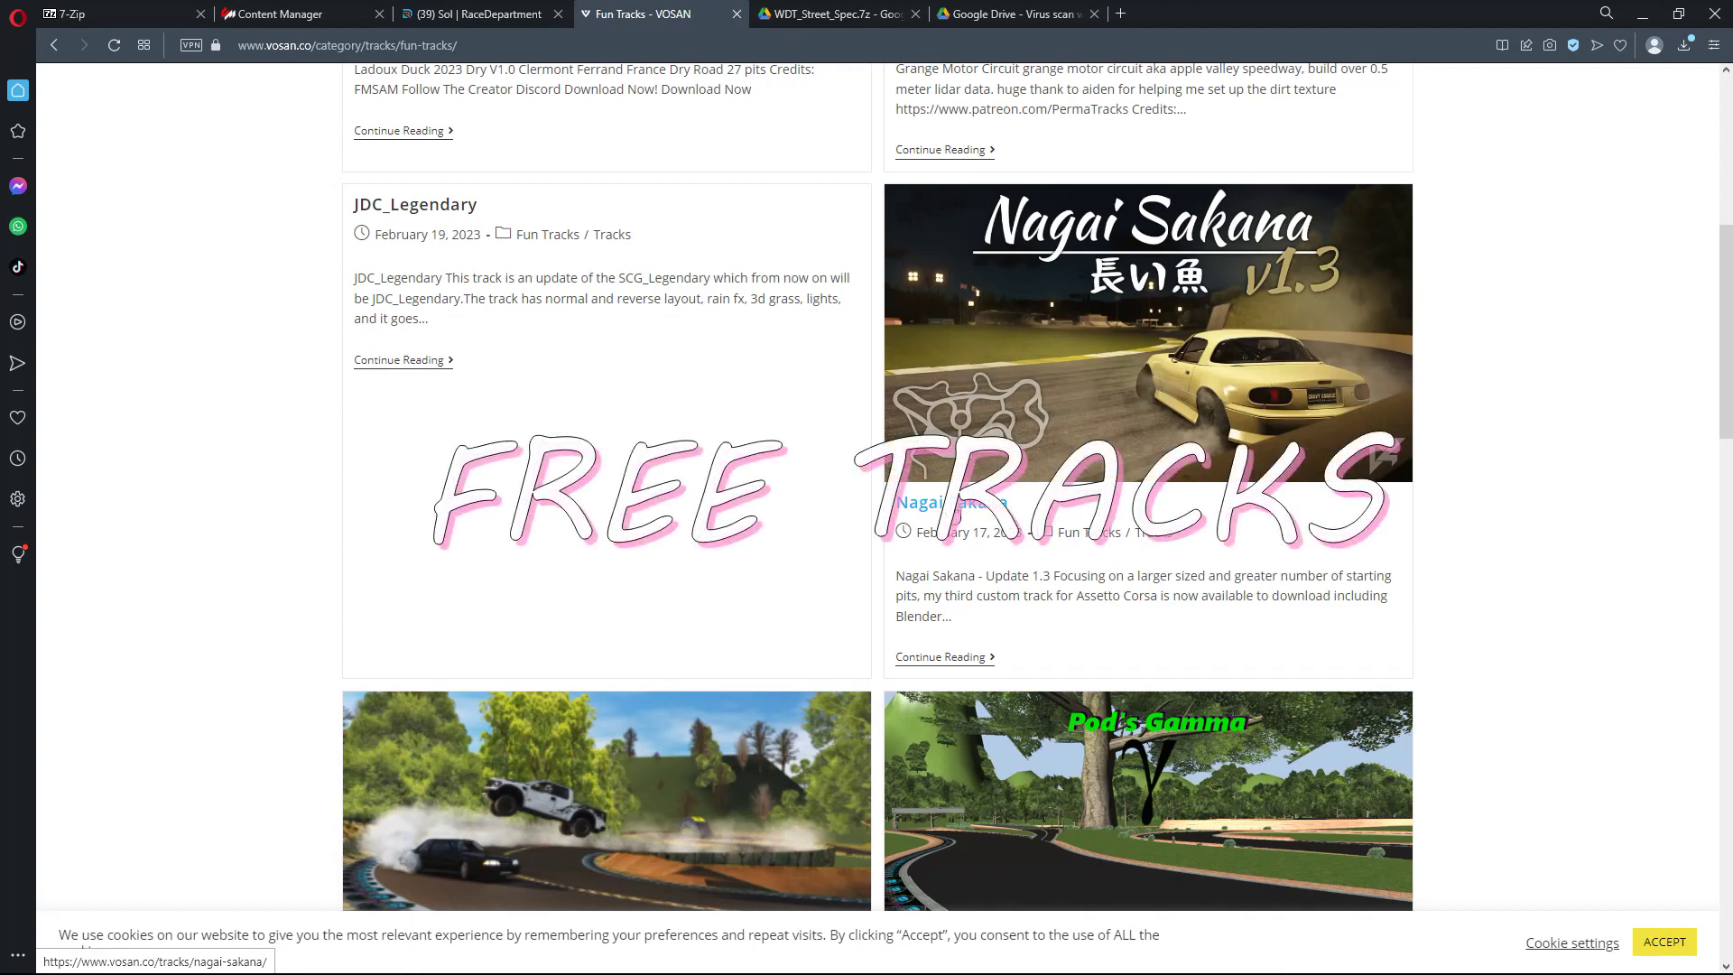
pyautogui.click(933, 517)
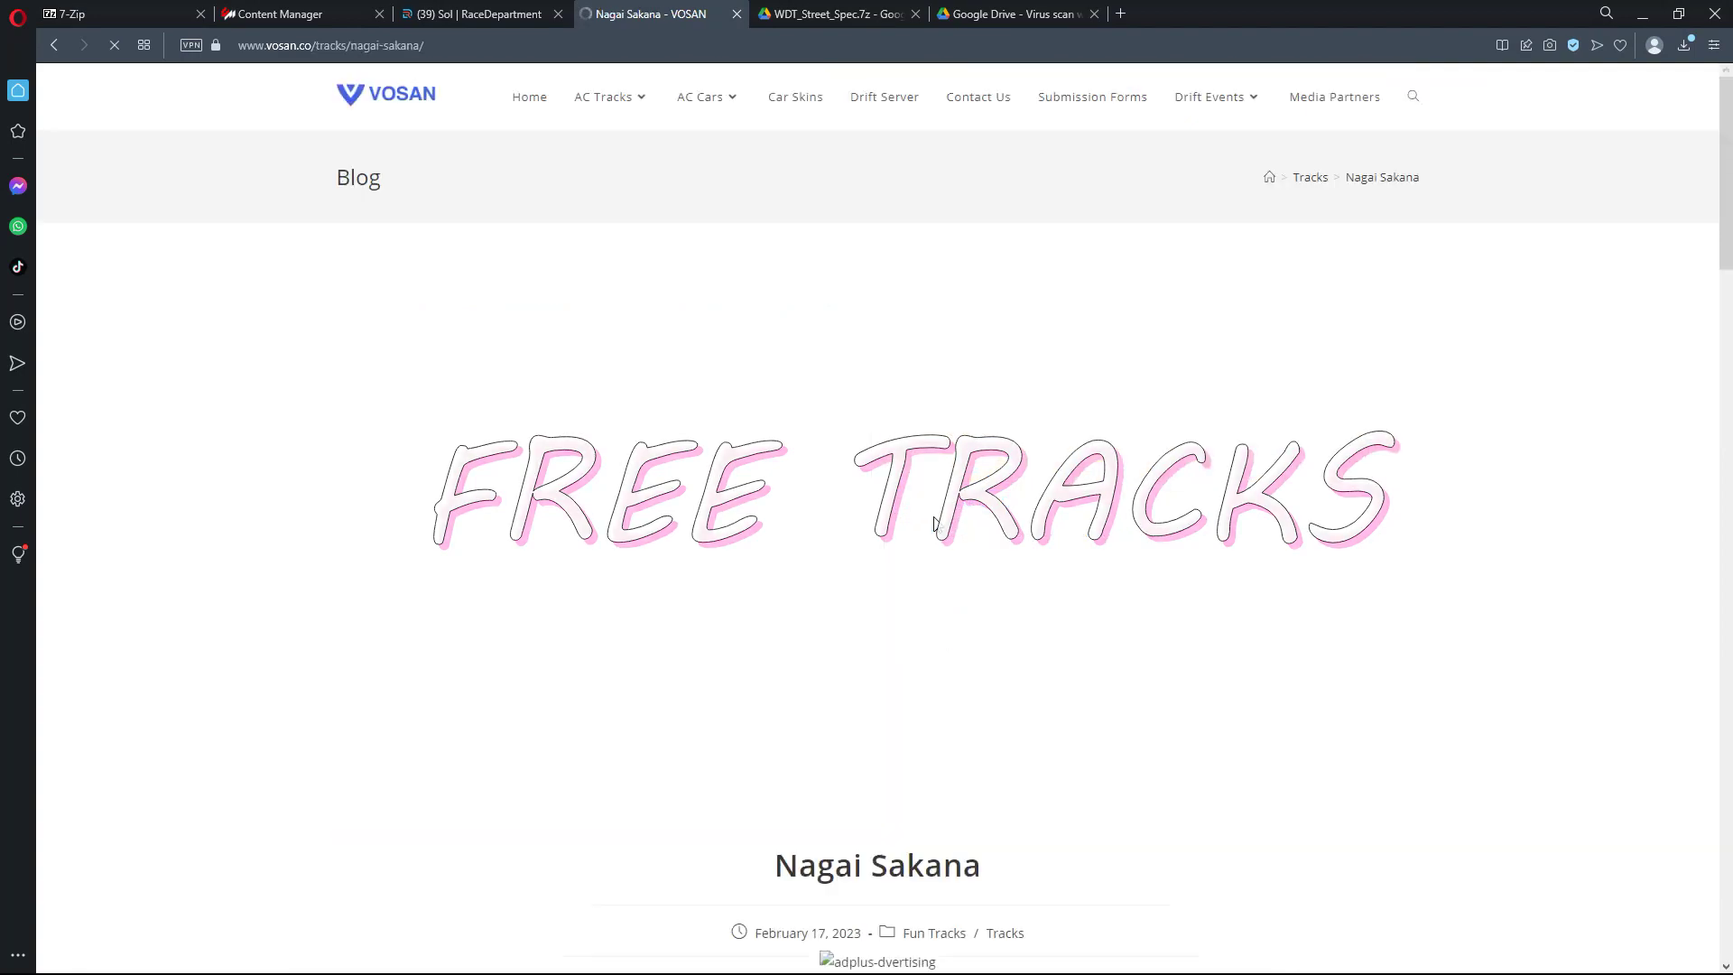
# Follow the Nagai Sakana page's download link to Google Drive and download the v1.3 track archive without a virus scan
pyautogui.scroll(-4, 831, 566)
pyautogui.scroll(-12, 830, 566)
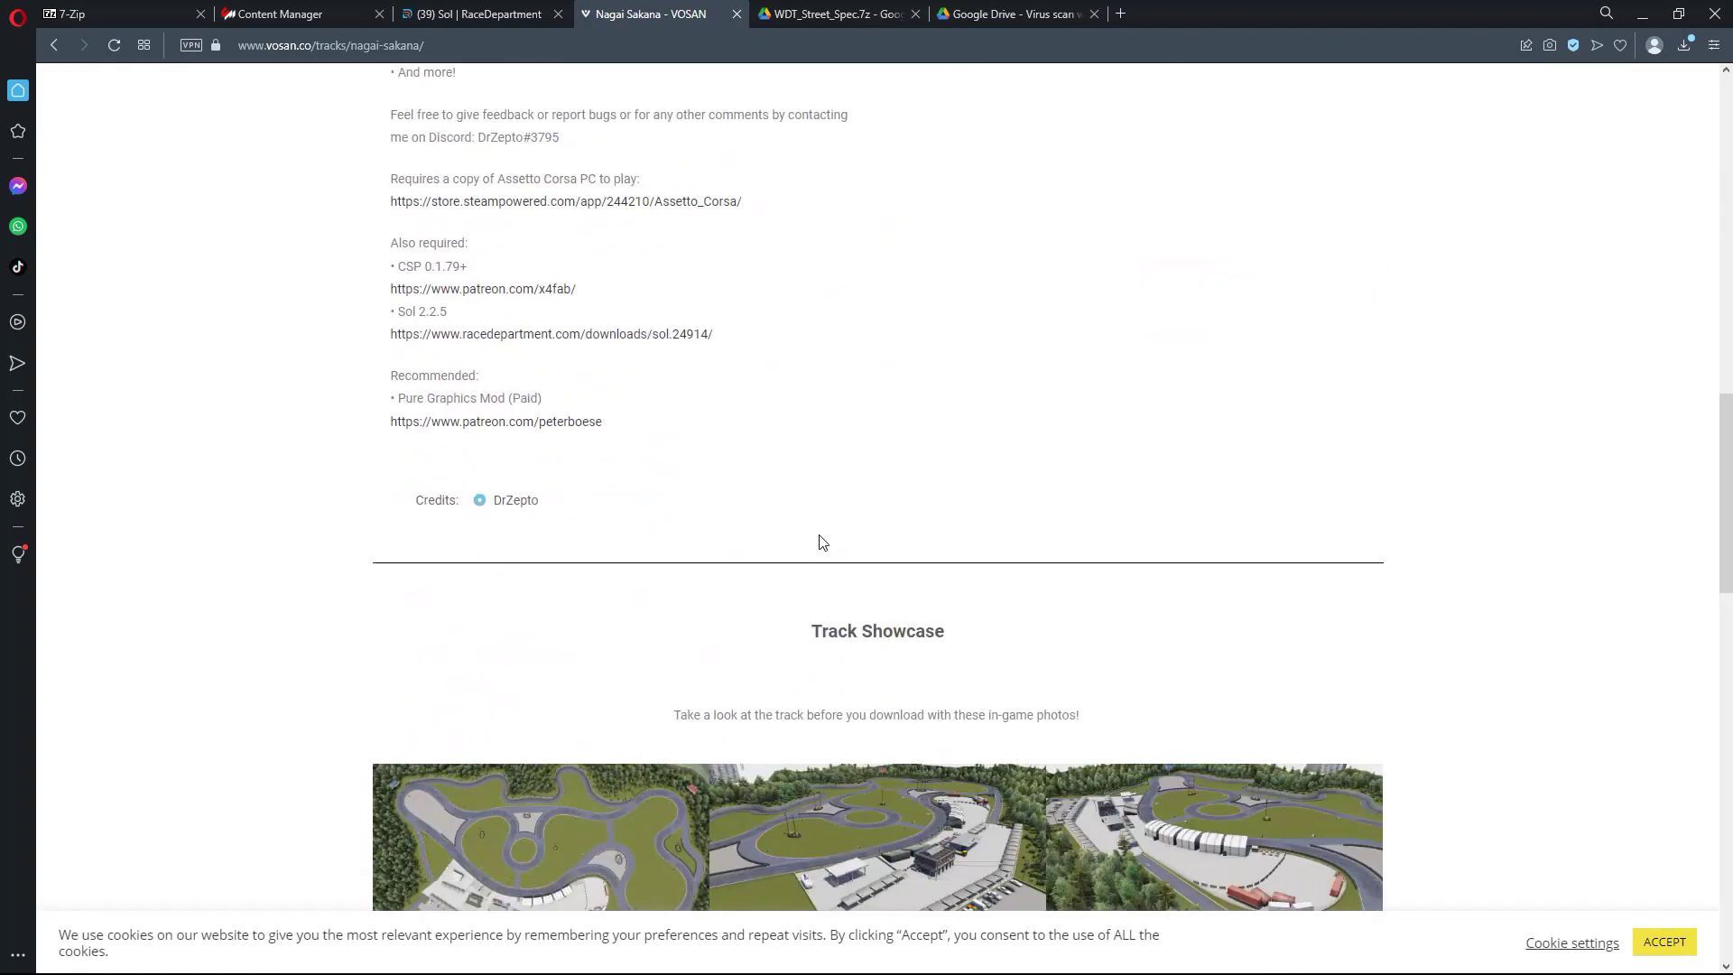
pyautogui.scroll(-7, 822, 543)
pyautogui.click(909, 514)
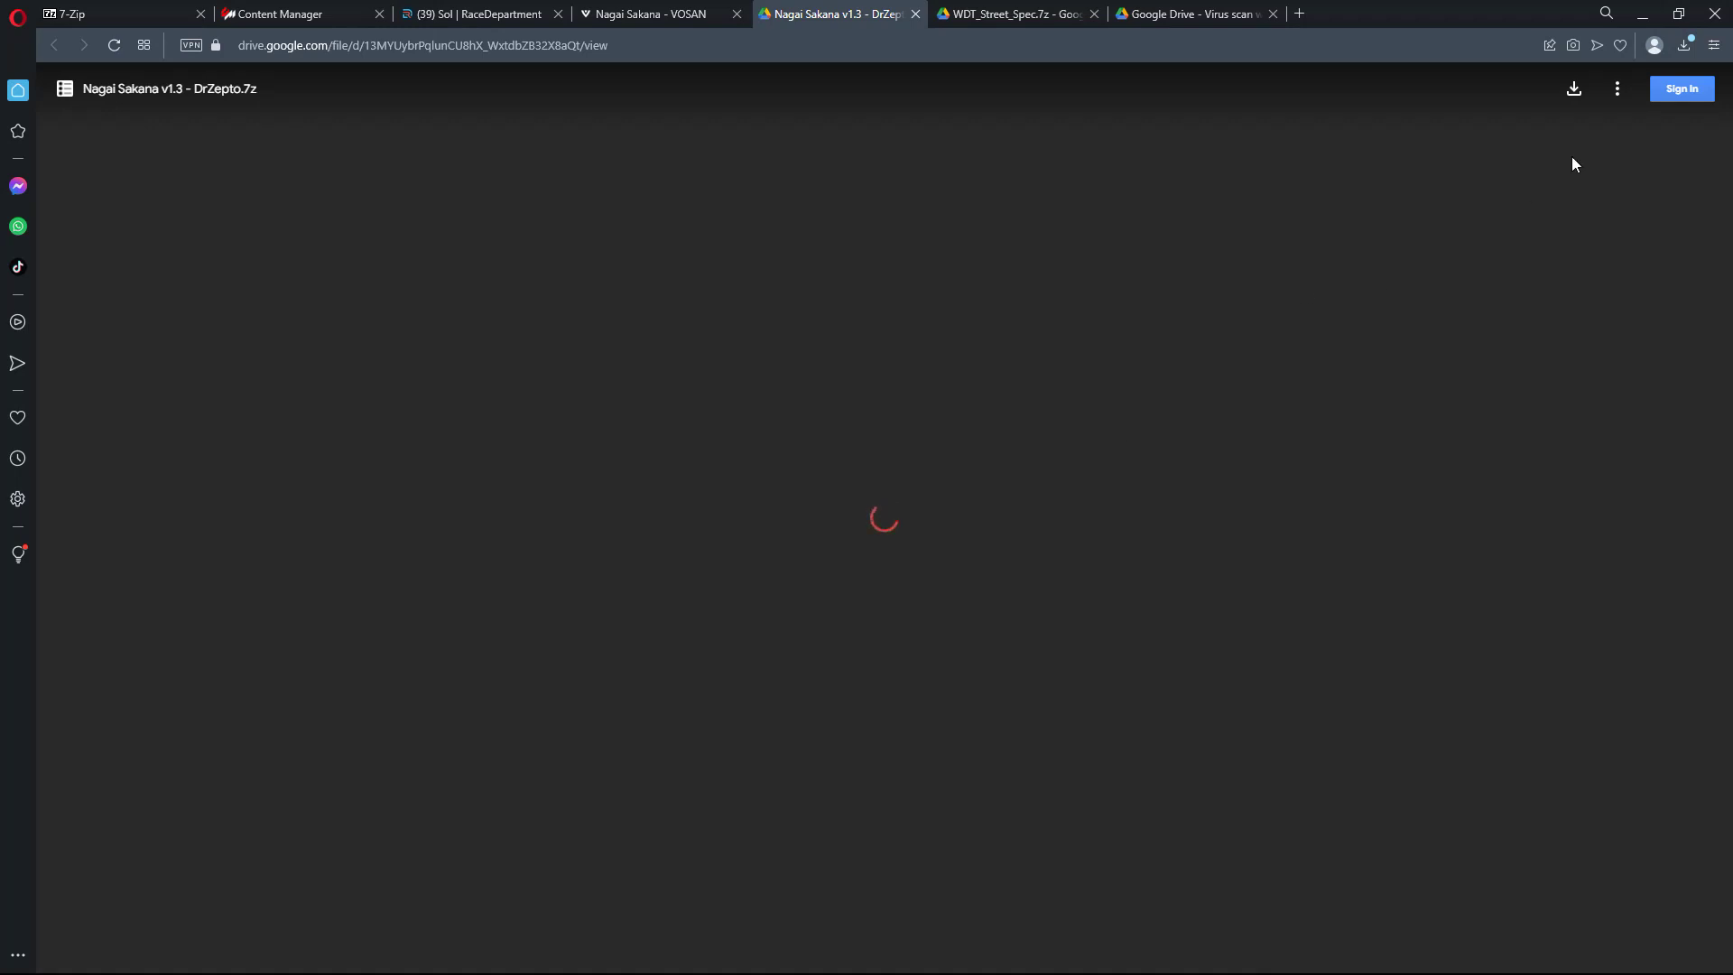
pyautogui.click(1575, 88)
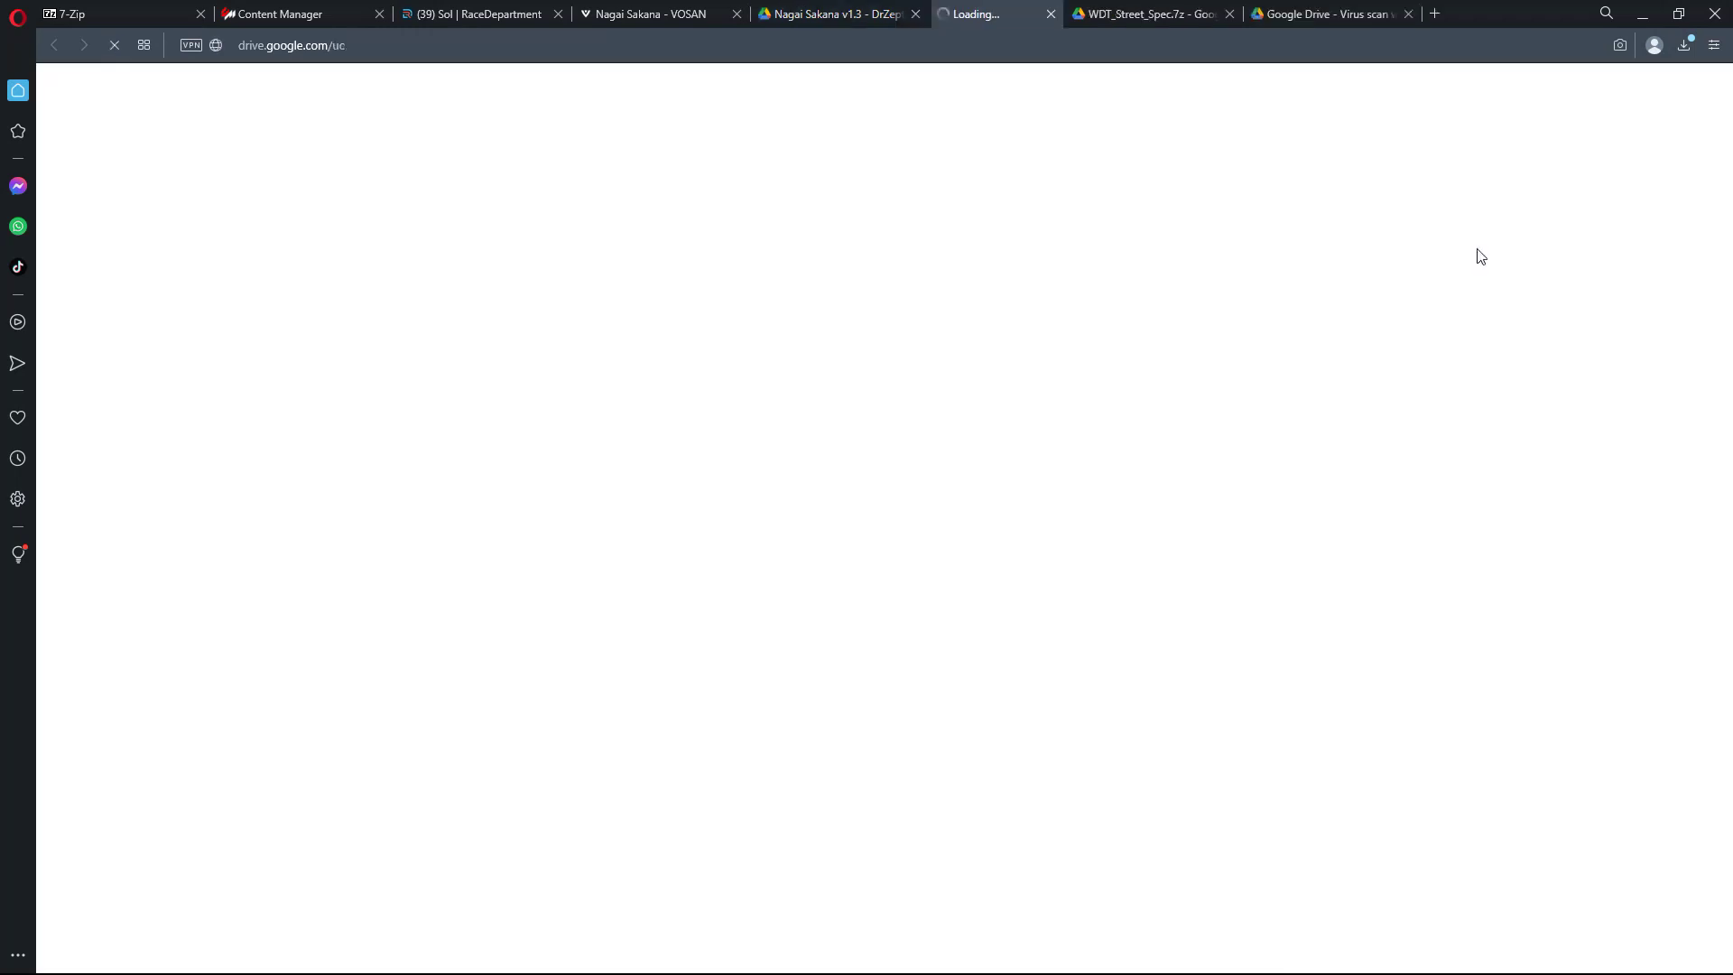
pyautogui.click(772, 213)
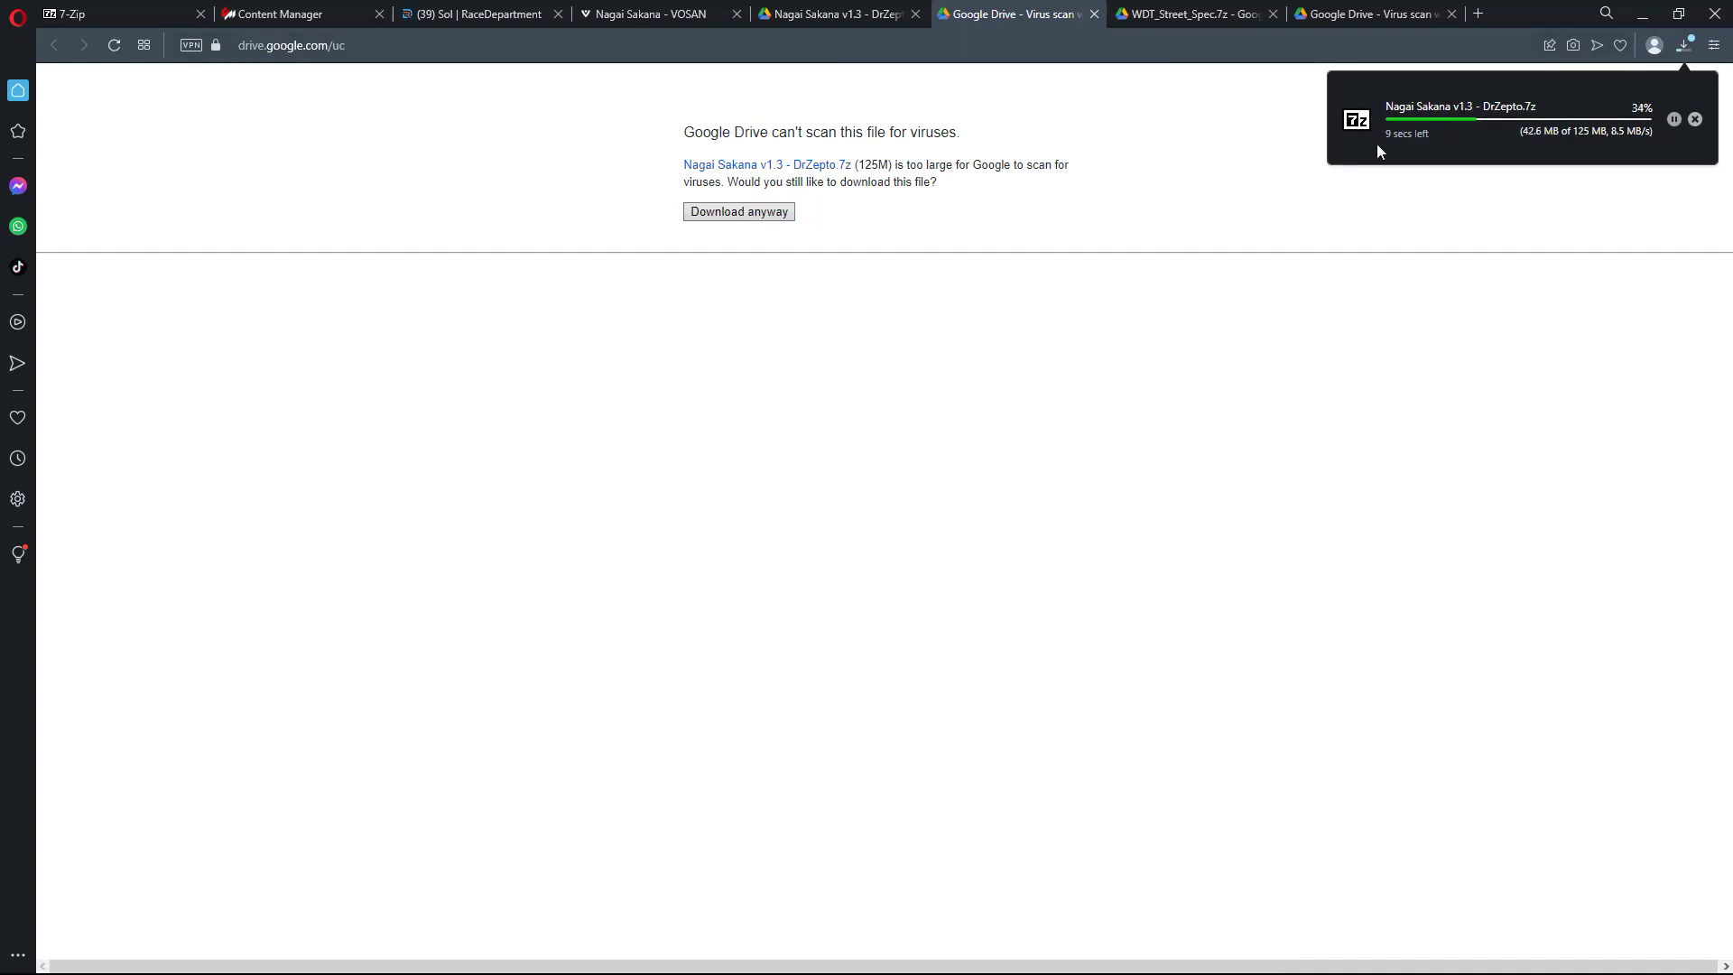
# Check the browser's download list and open the Downloads folder in File Explorer
pyautogui.click(1358, 15)
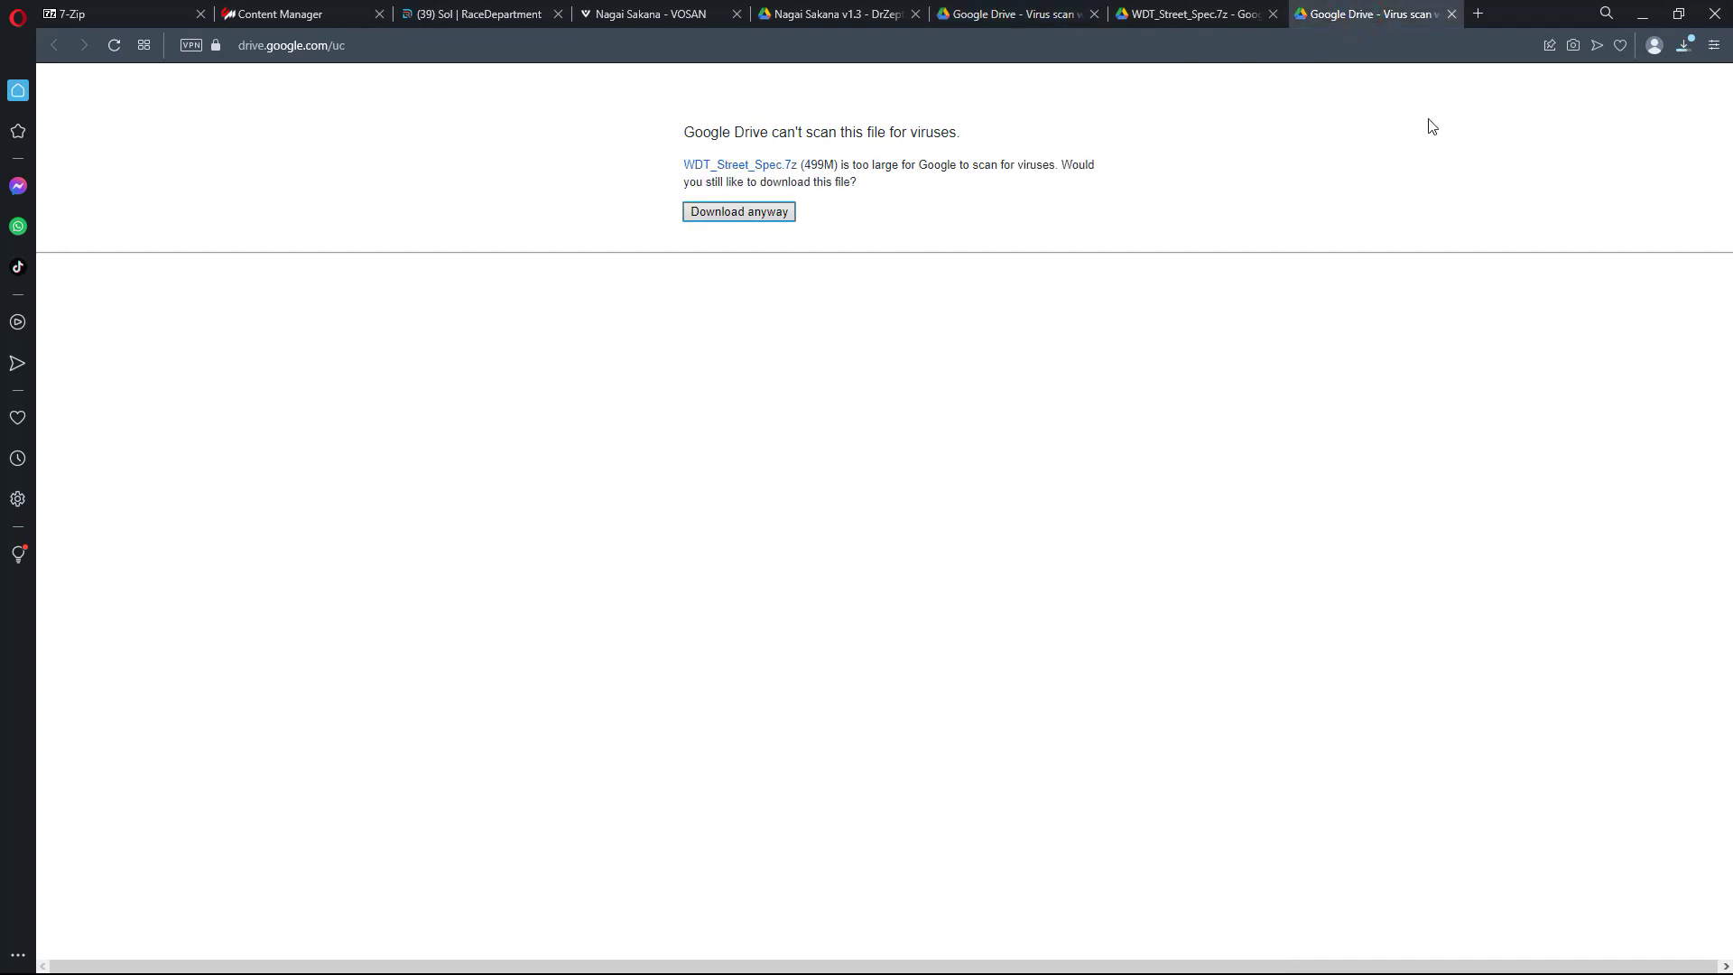
pyautogui.click(1683, 45)
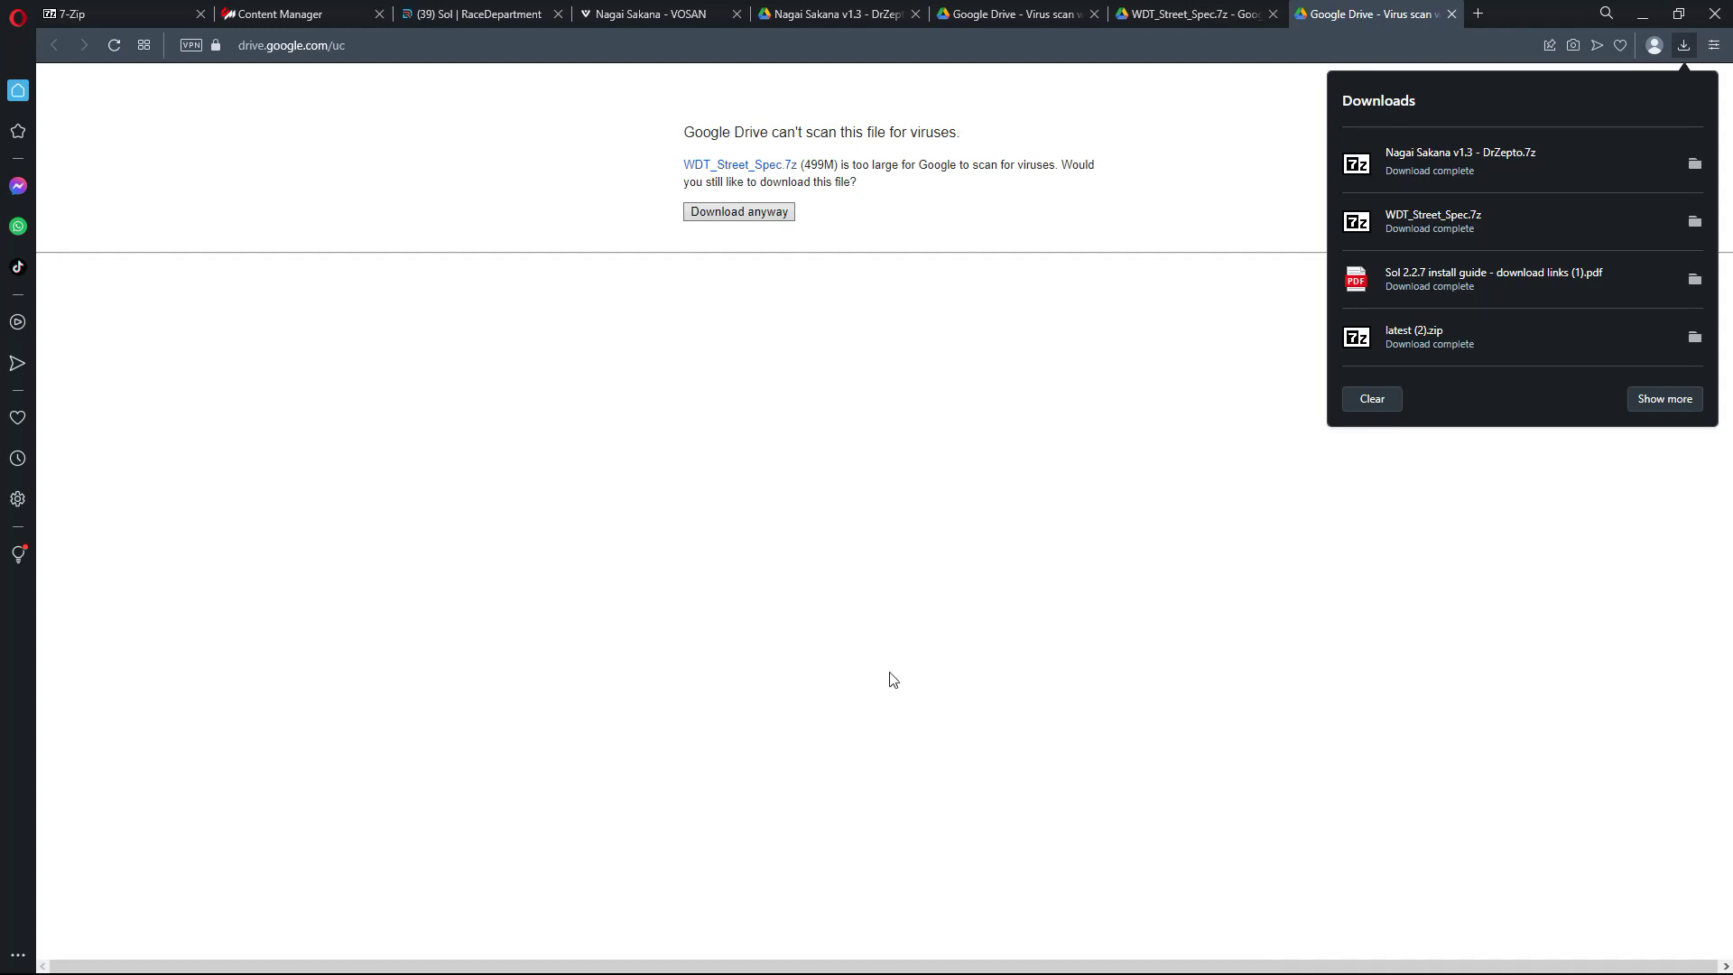
pyautogui.press('super+e')
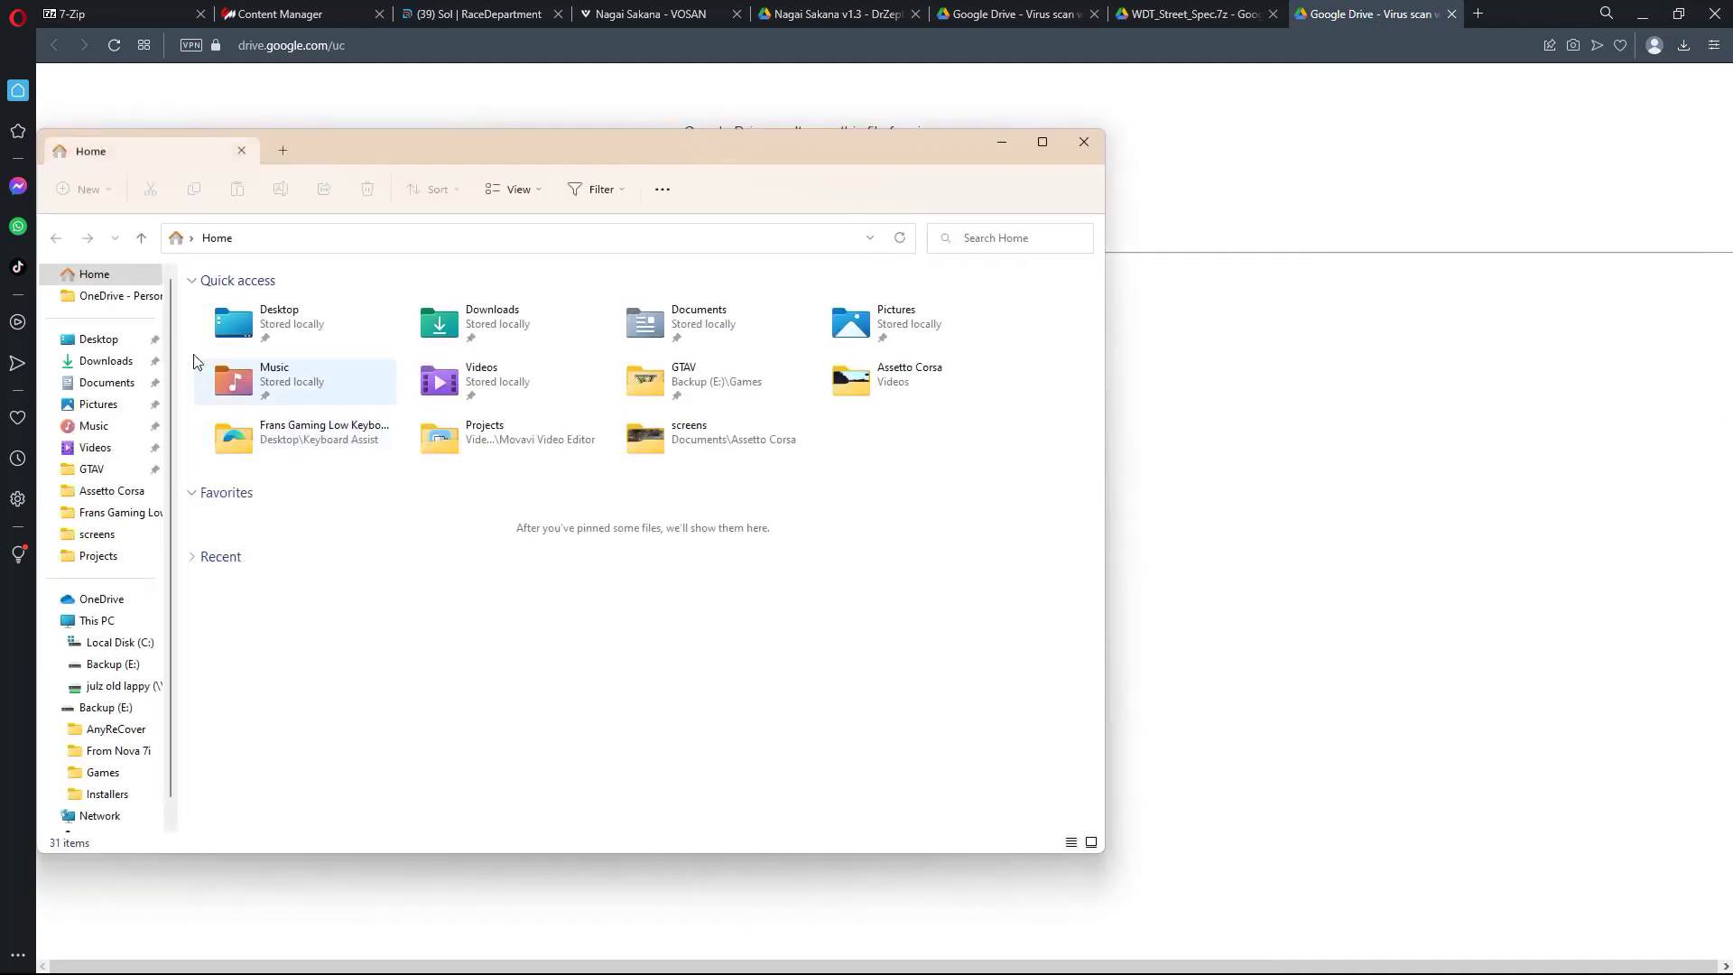
pyautogui.click(106, 361)
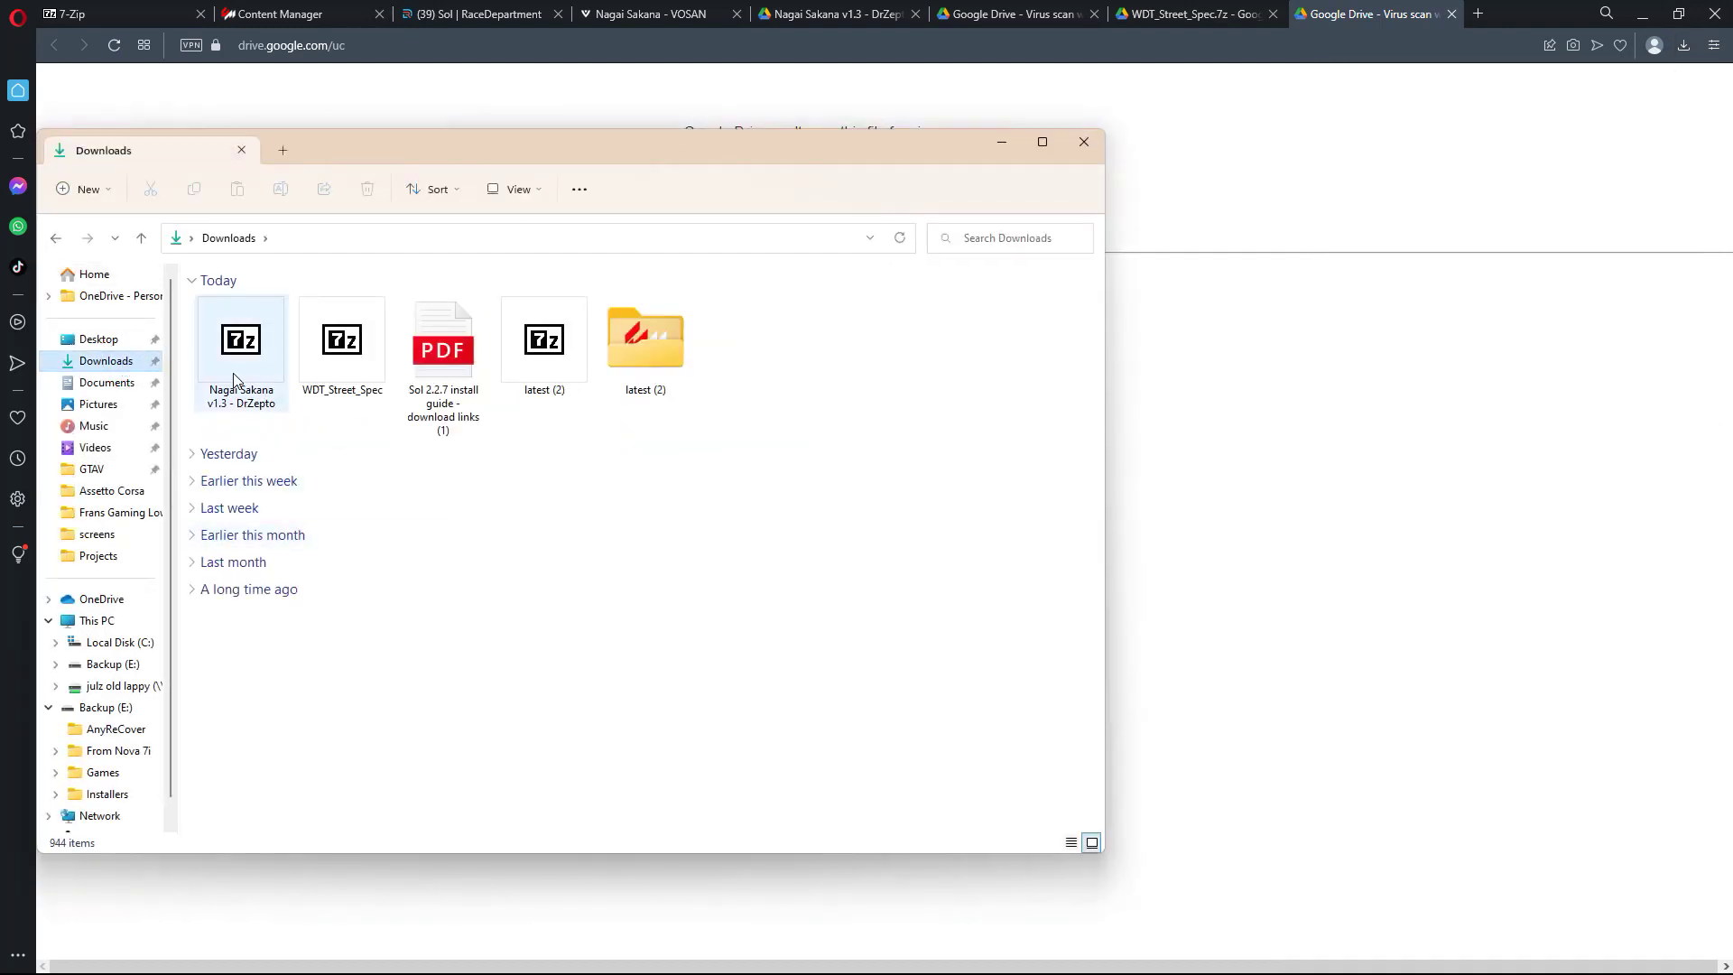
# Extract the WDT_Street_Spec archive in the Downloads folder
pyautogui.click(348, 372)
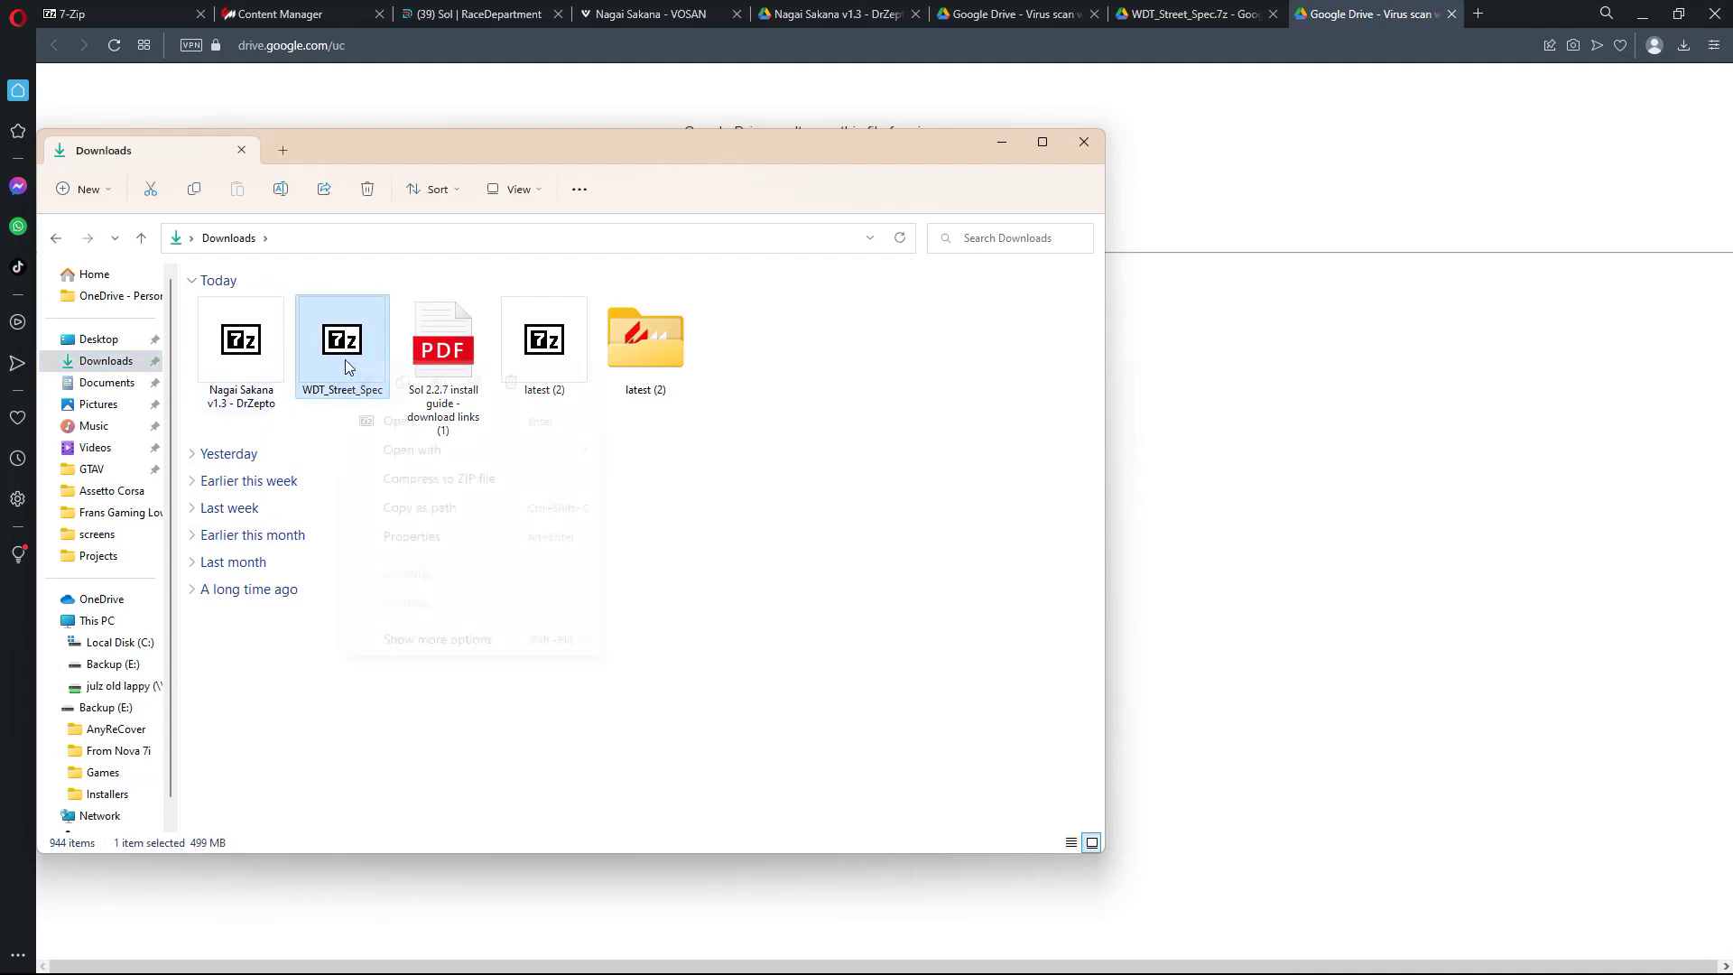
pyautogui.rightClick(345, 359)
pyautogui.moveTo(532, 607)
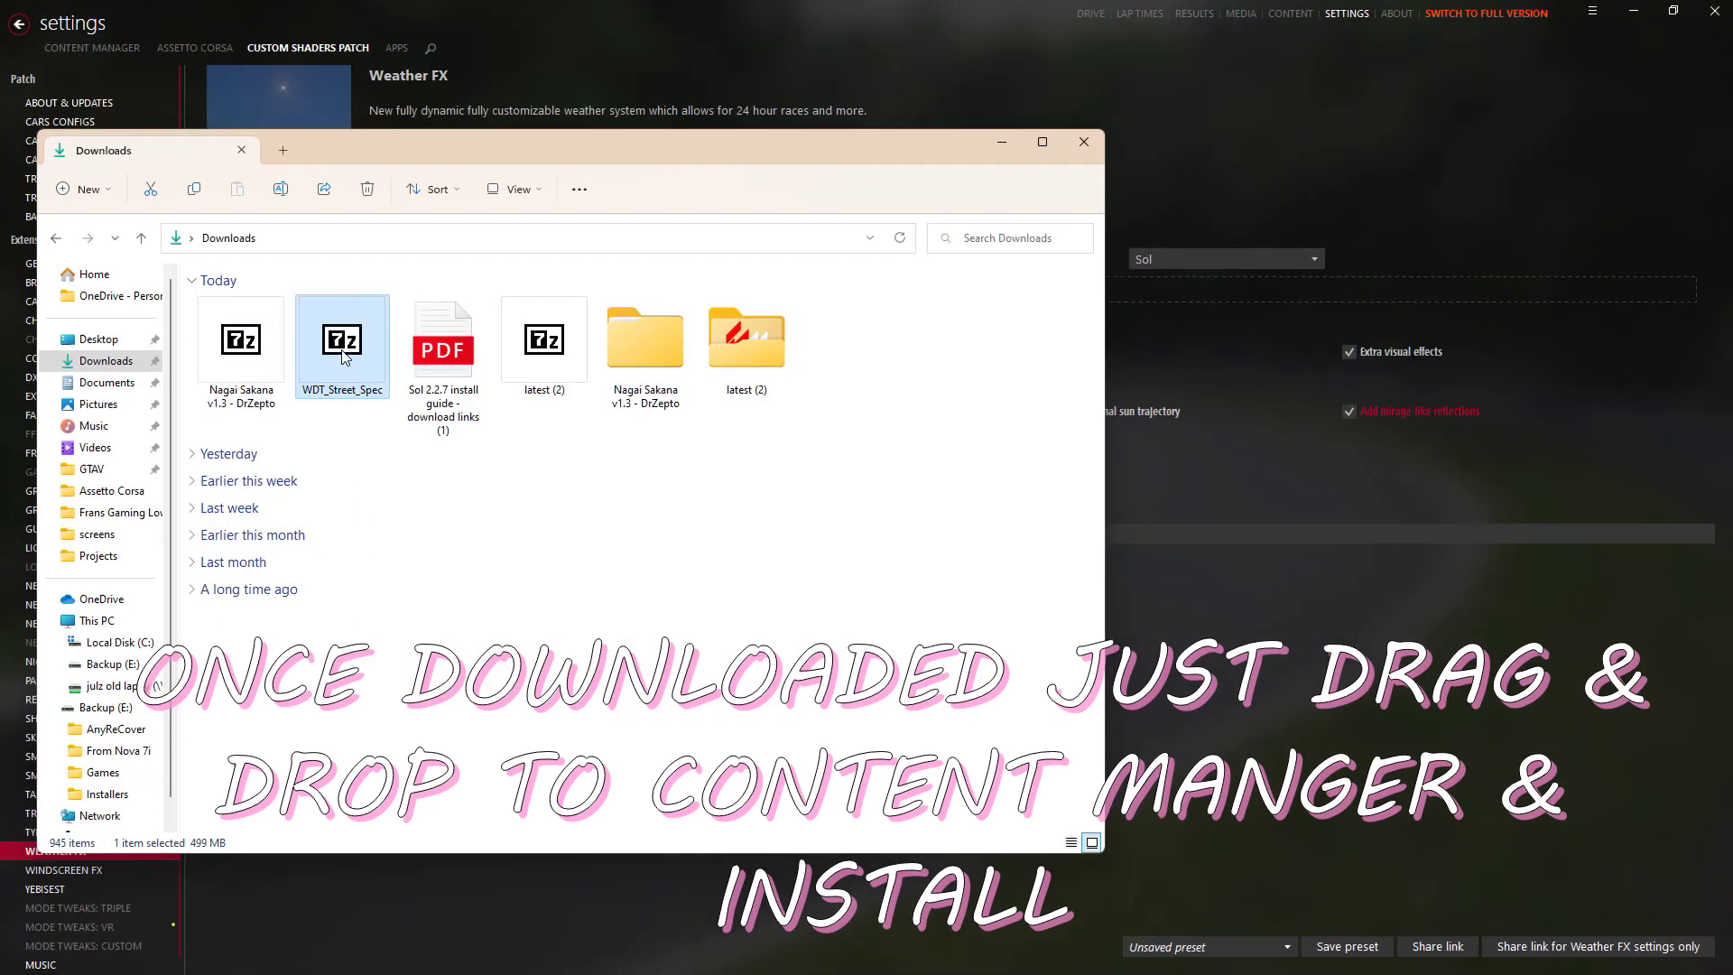
# Add the WDT_Street_Spec archive to Content Manager, dismiss the download hint and install all the cars it contains
pyautogui.moveTo(344, 357); pyautogui.dragTo(1233, 221)
pyautogui.moveTo(1573, 57); pyautogui.dragTo(1562, 91)
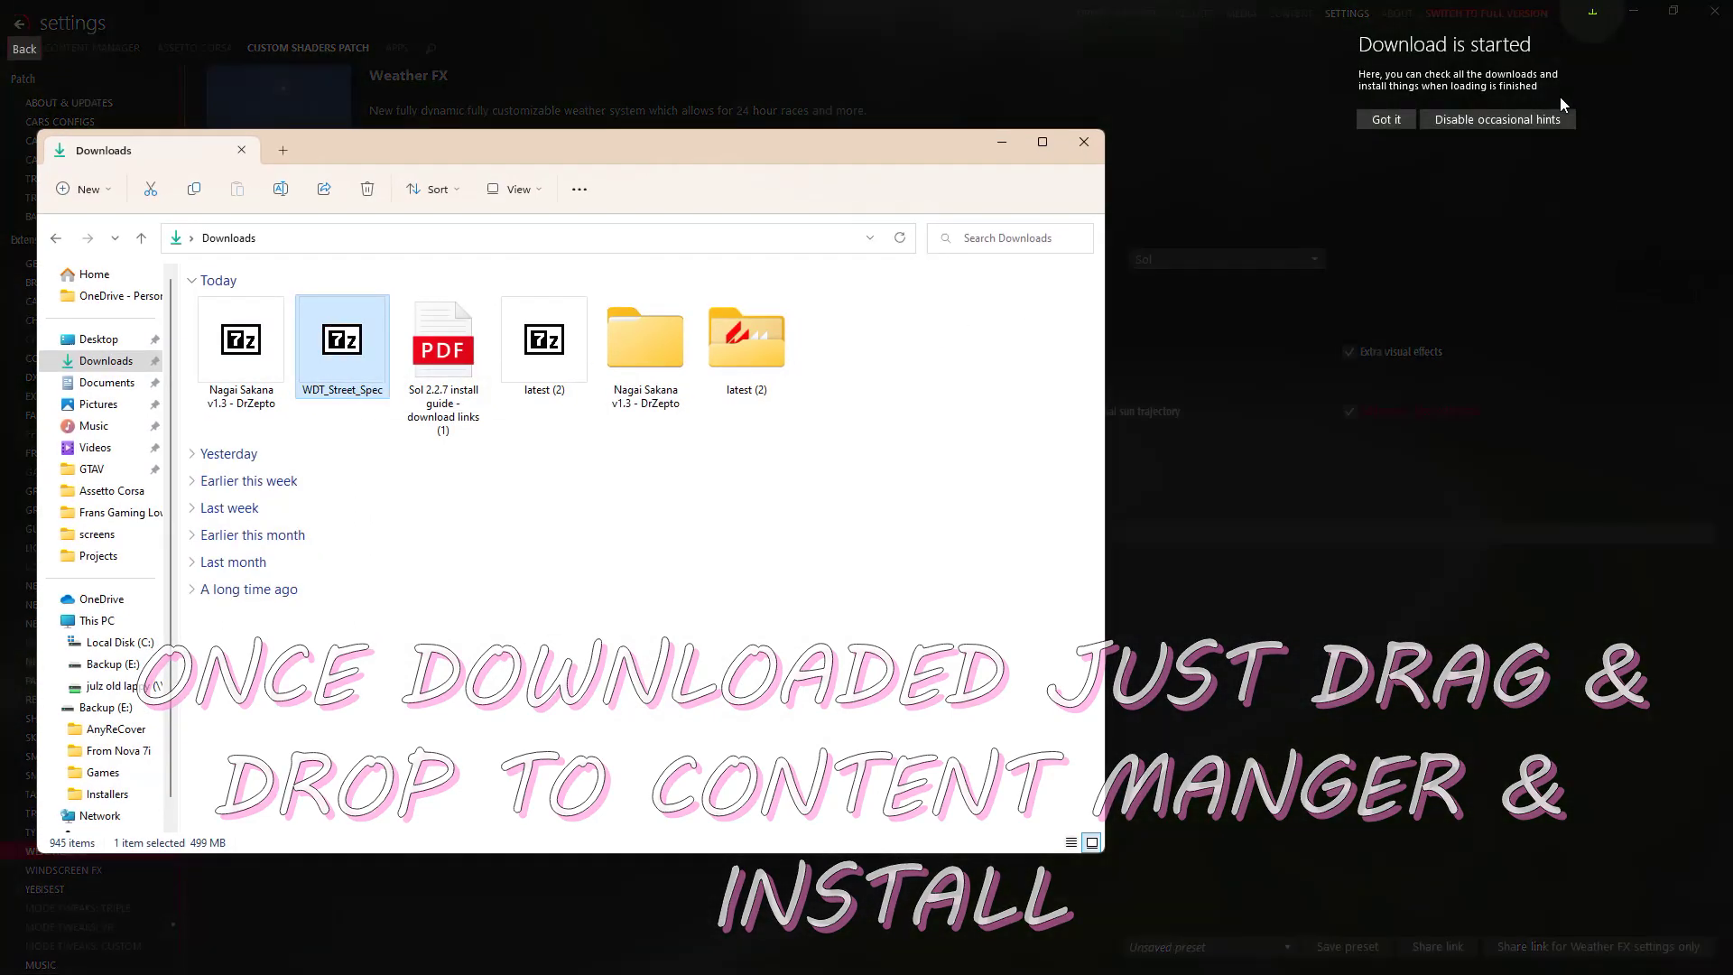
pyautogui.click(1388, 123)
pyautogui.click(1594, 13)
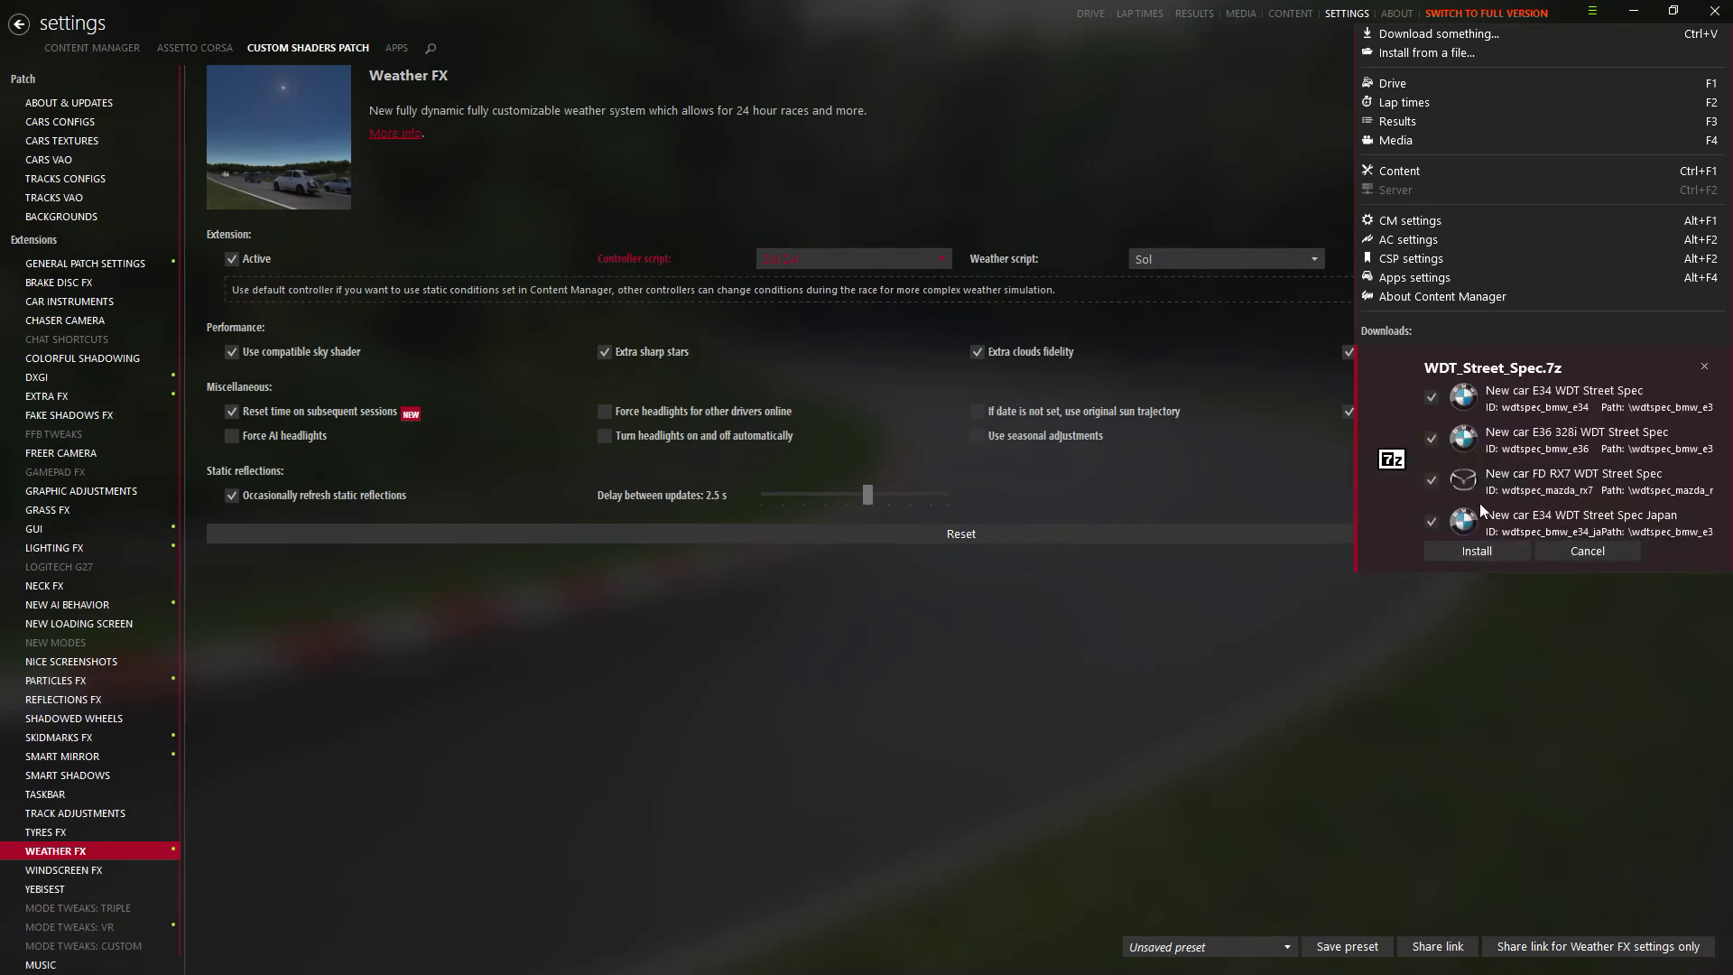
pyautogui.click(1451, 555)
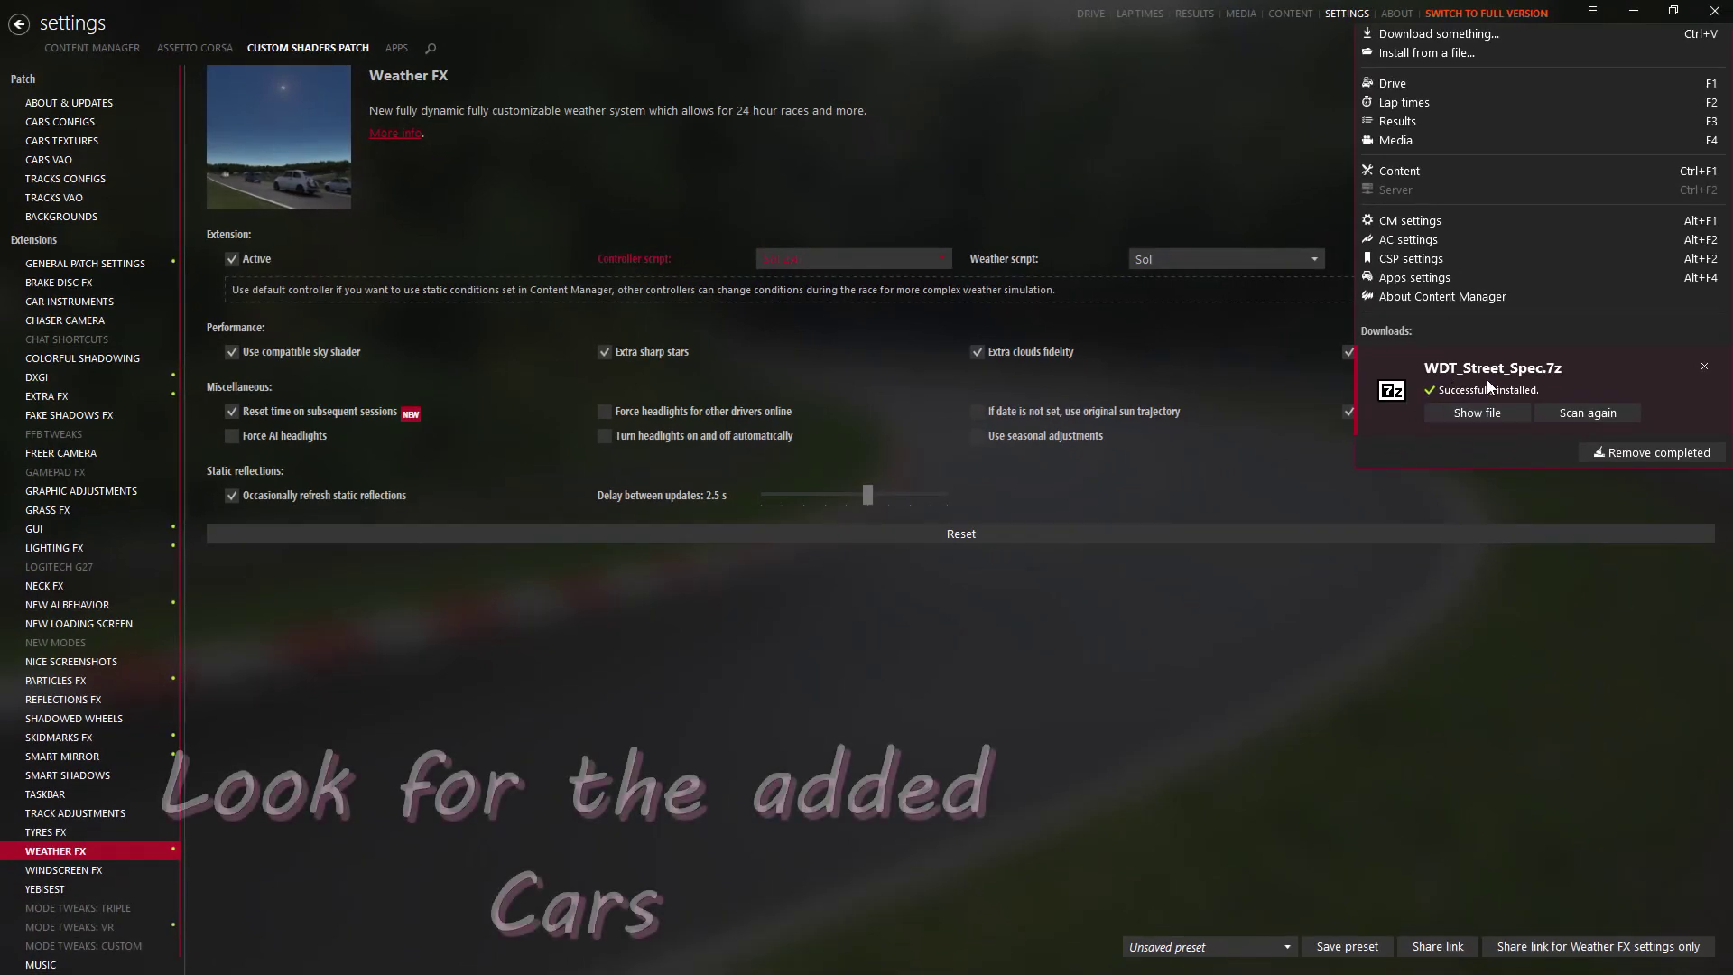
# Filter the quick drive car selection by "wdt" and preview the E34, E34 Japan, E36 328i and FD RX7 WDT Street Spec cars
pyautogui.click(1112, 682)
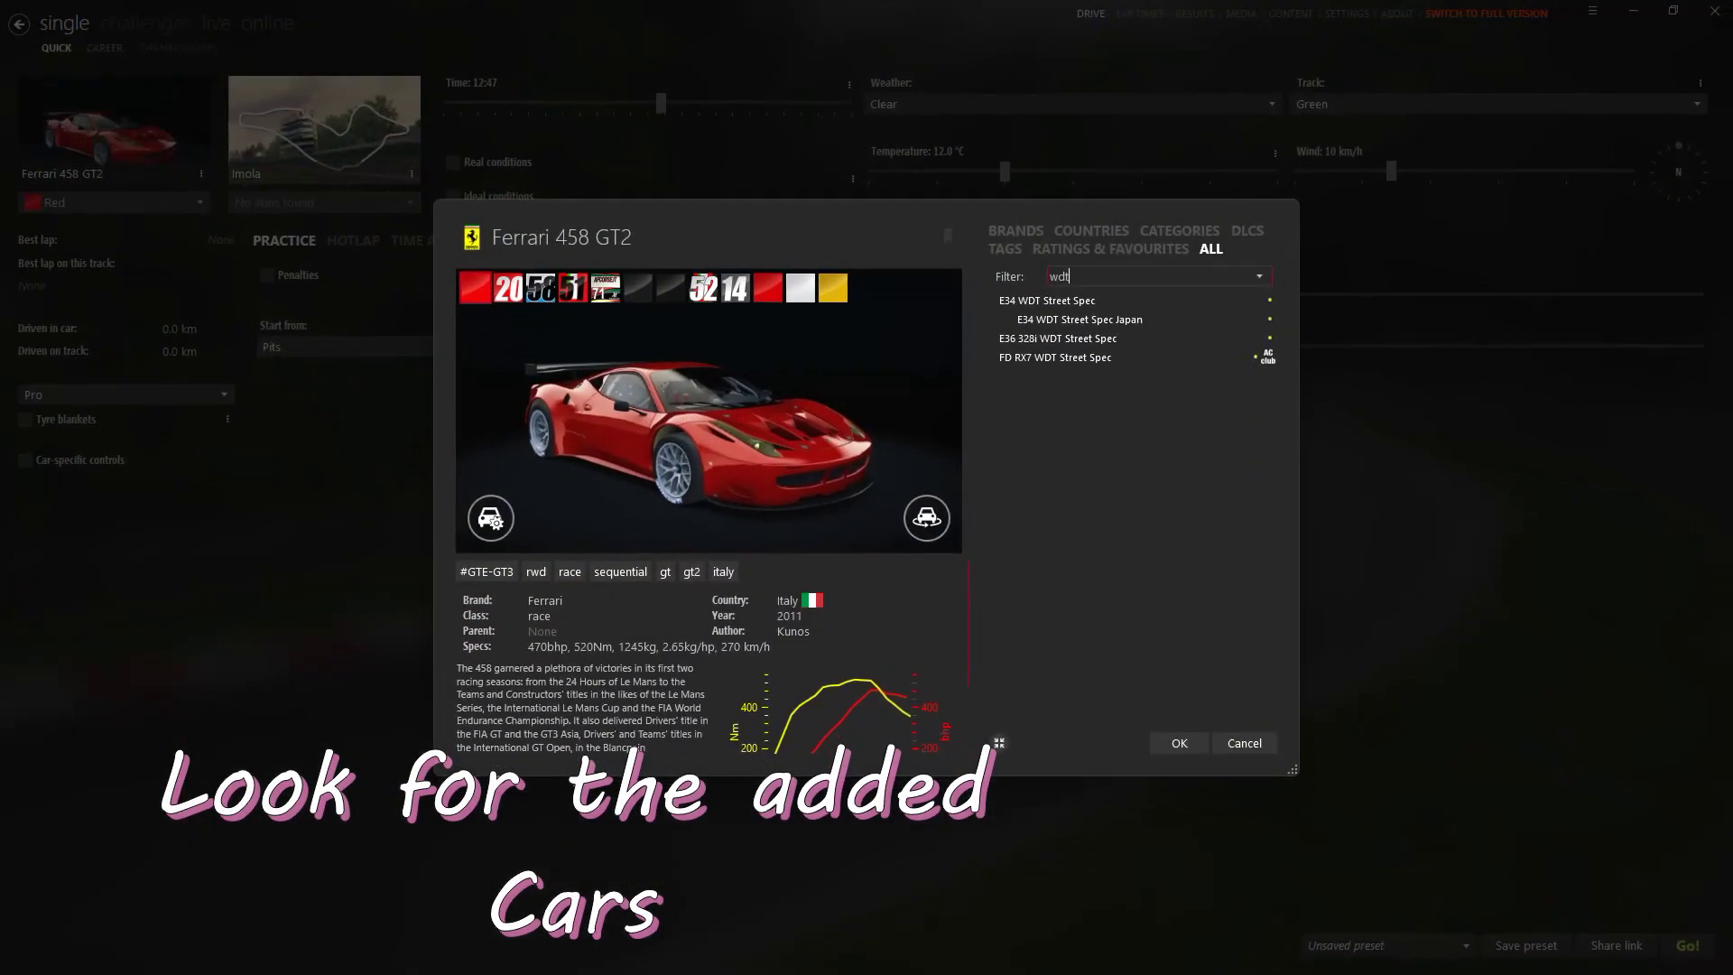
pyautogui.click(1043, 300)
pyautogui.moveTo(1033, 327)
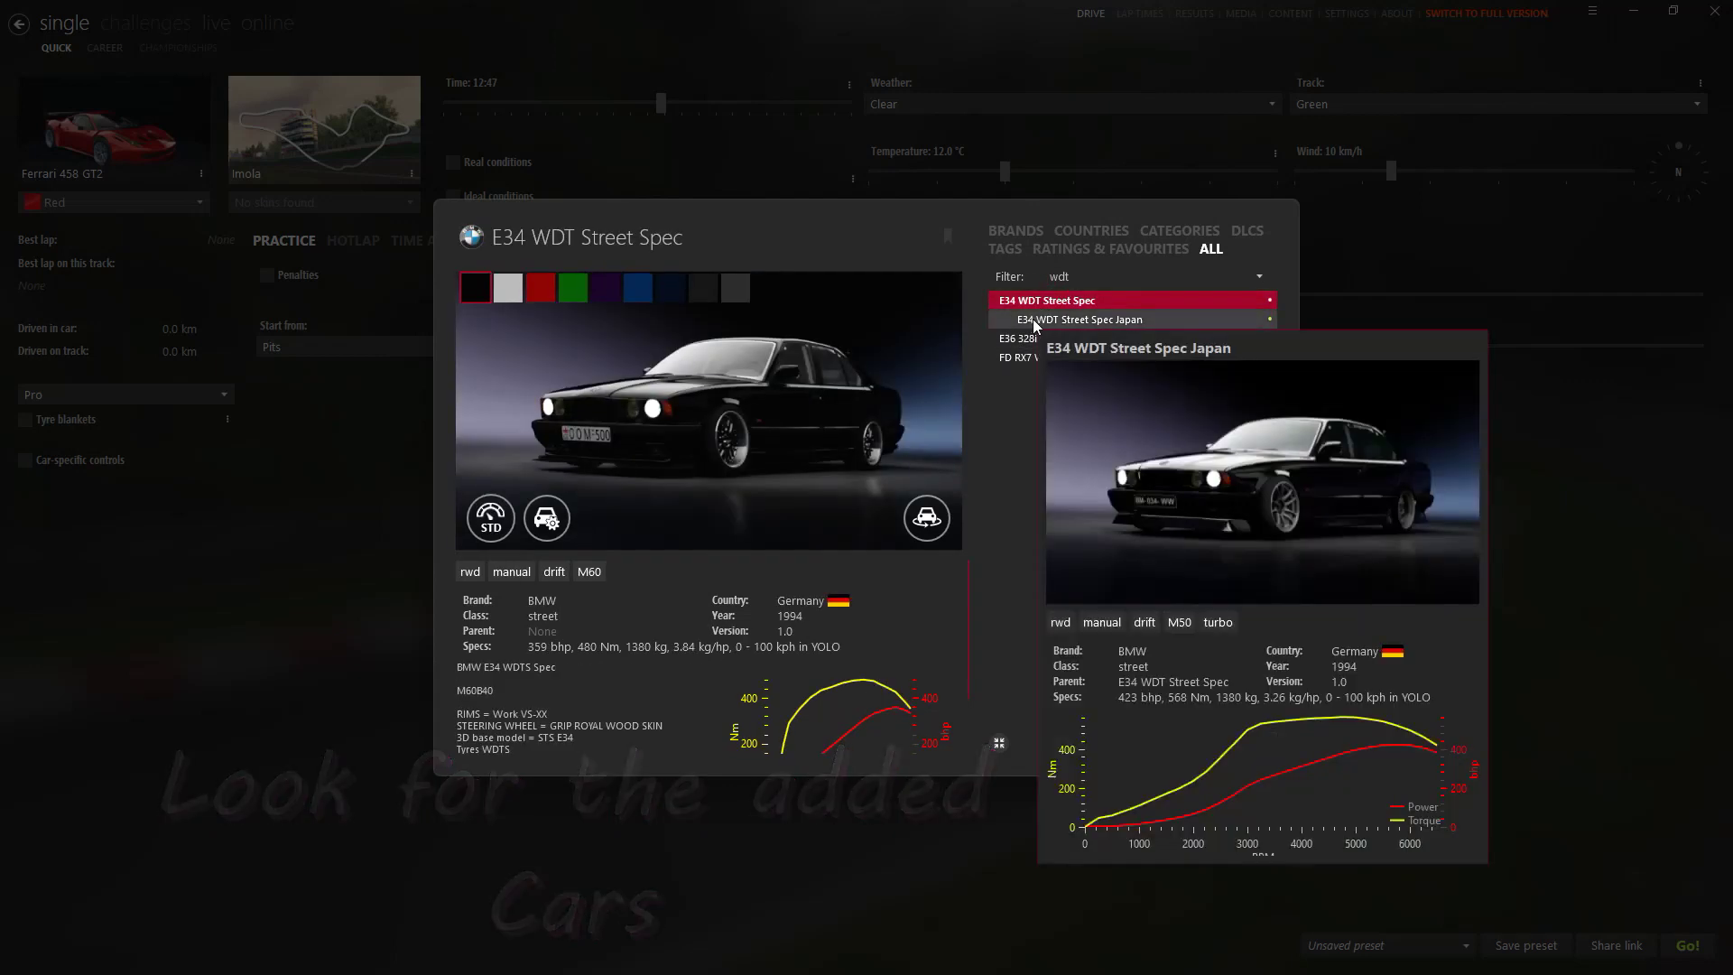
pyautogui.click(1028, 341)
pyautogui.click(1034, 358)
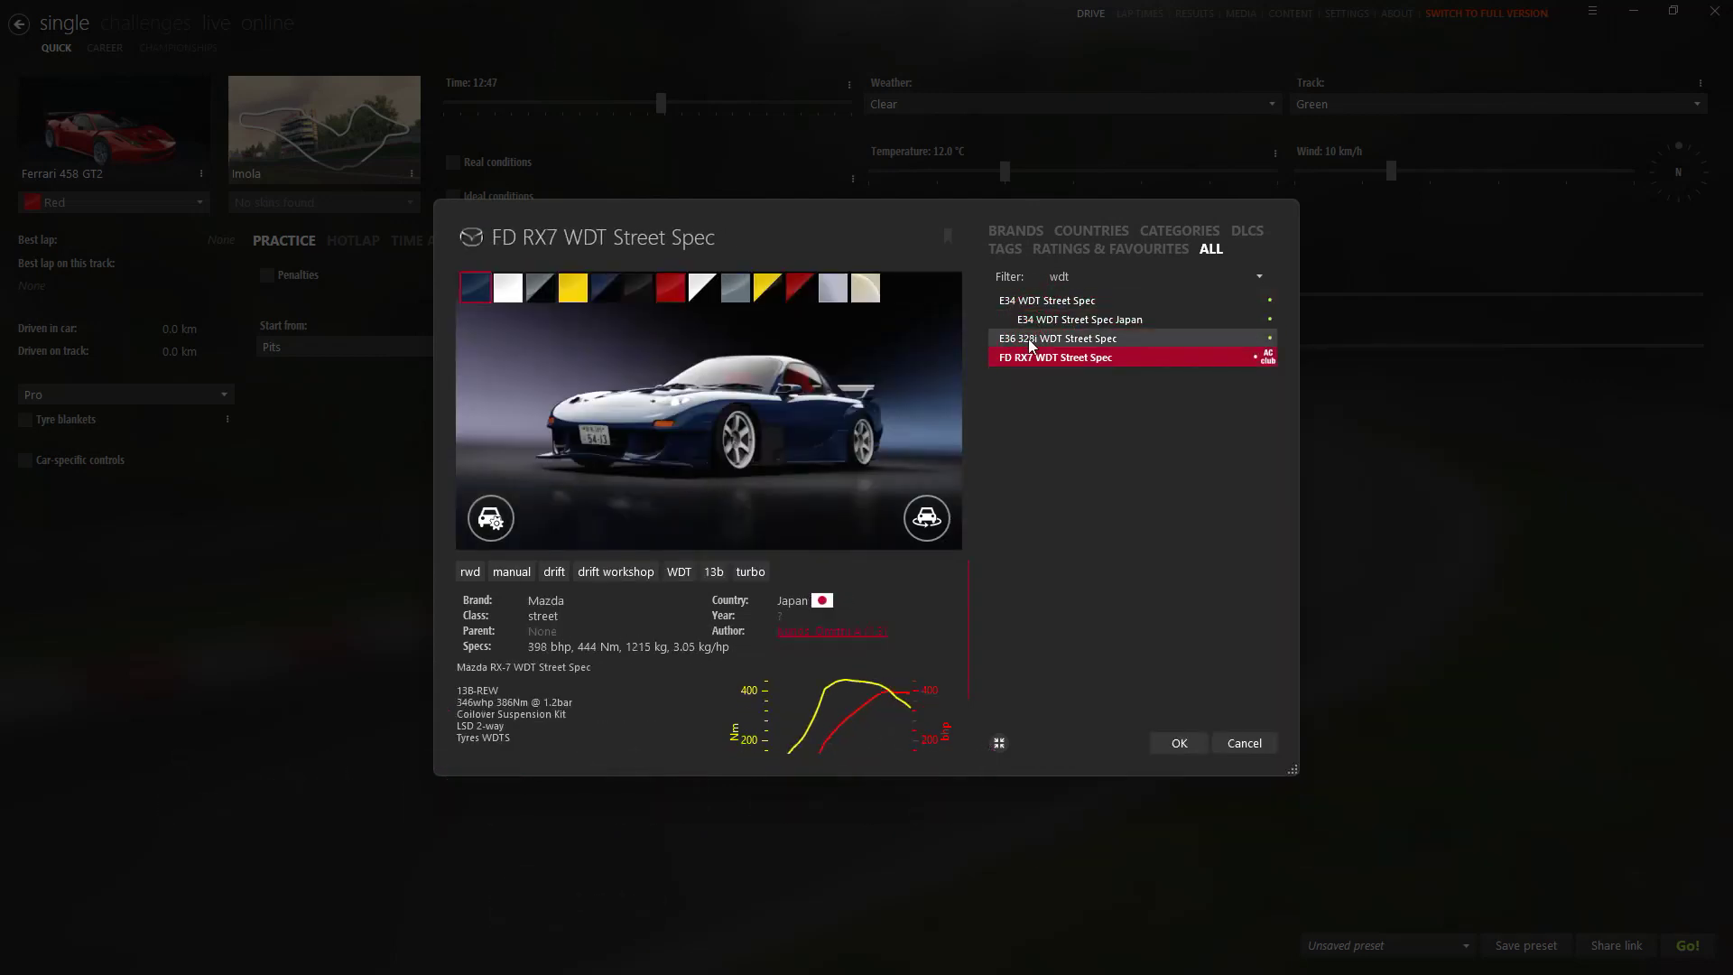
pyautogui.click(1036, 339)
pyautogui.click(1038, 323)
pyautogui.click(1043, 300)
# Preview the E34 WDT Street Spec in several paint colours, finishing with white
pyautogui.click(508, 287)
pyautogui.click(572, 287)
pyautogui.click(541, 287)
pyautogui.click(605, 287)
pyautogui.click(637, 291)
pyautogui.click(507, 289)
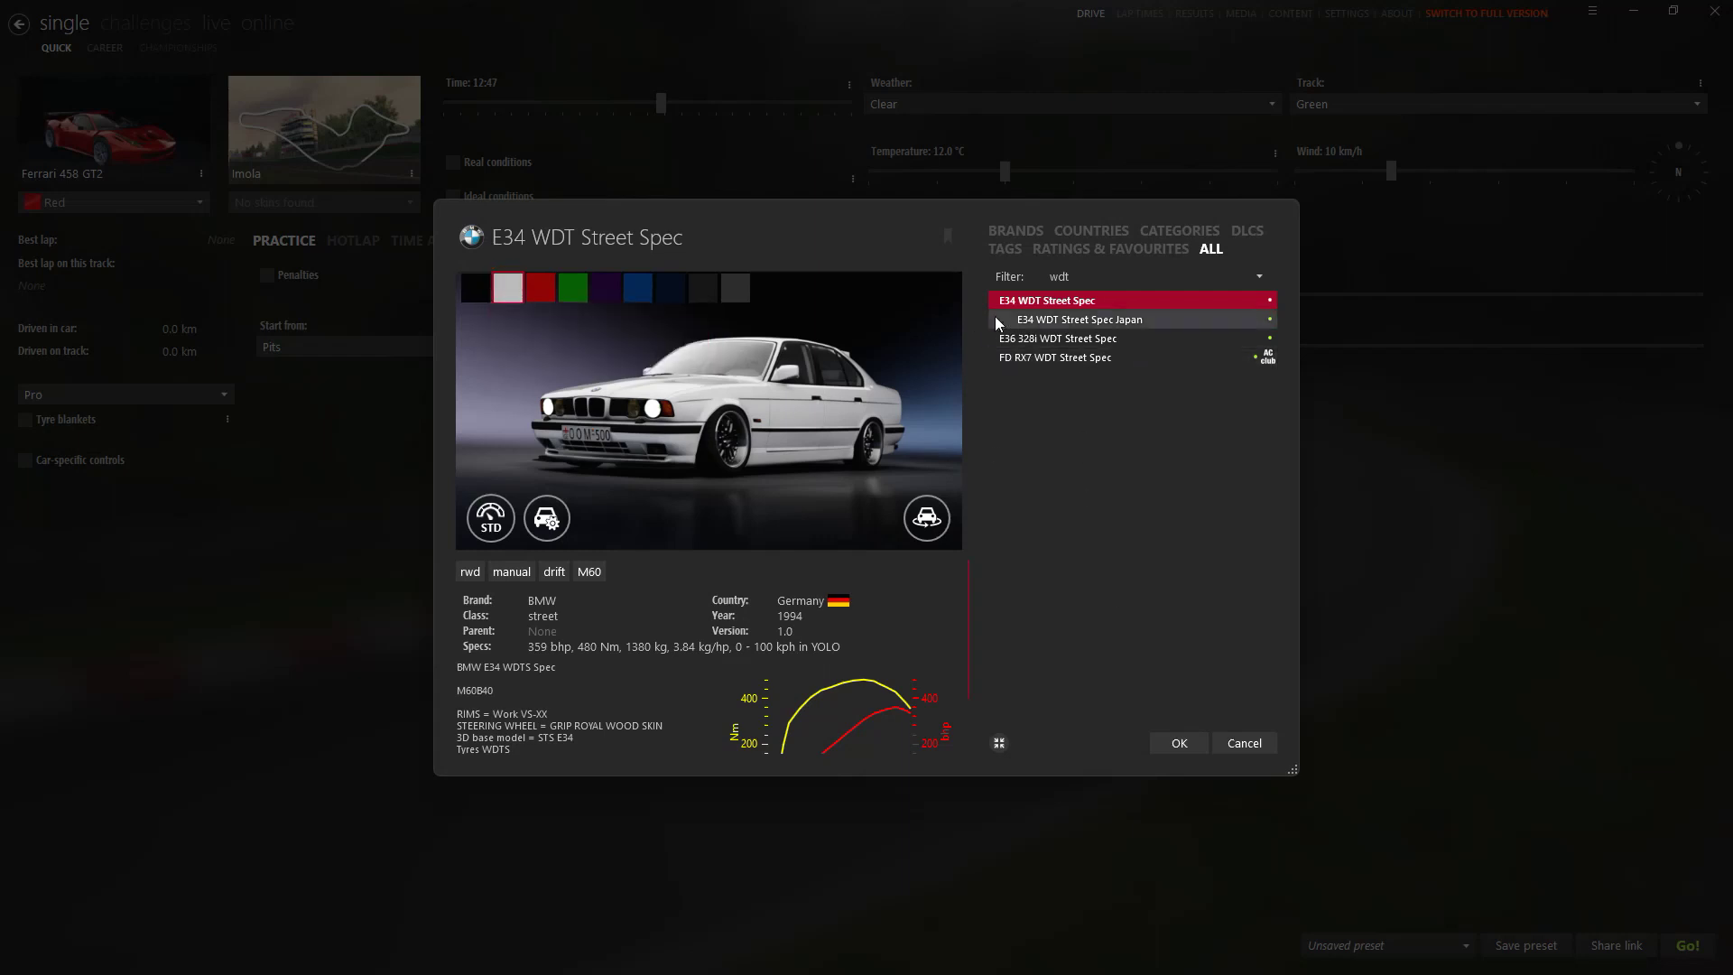
# Choose the FD RX7 WDT Street Spec in Competition Yellow as the car to drive
pyautogui.click(1029, 321)
pyautogui.click(1029, 340)
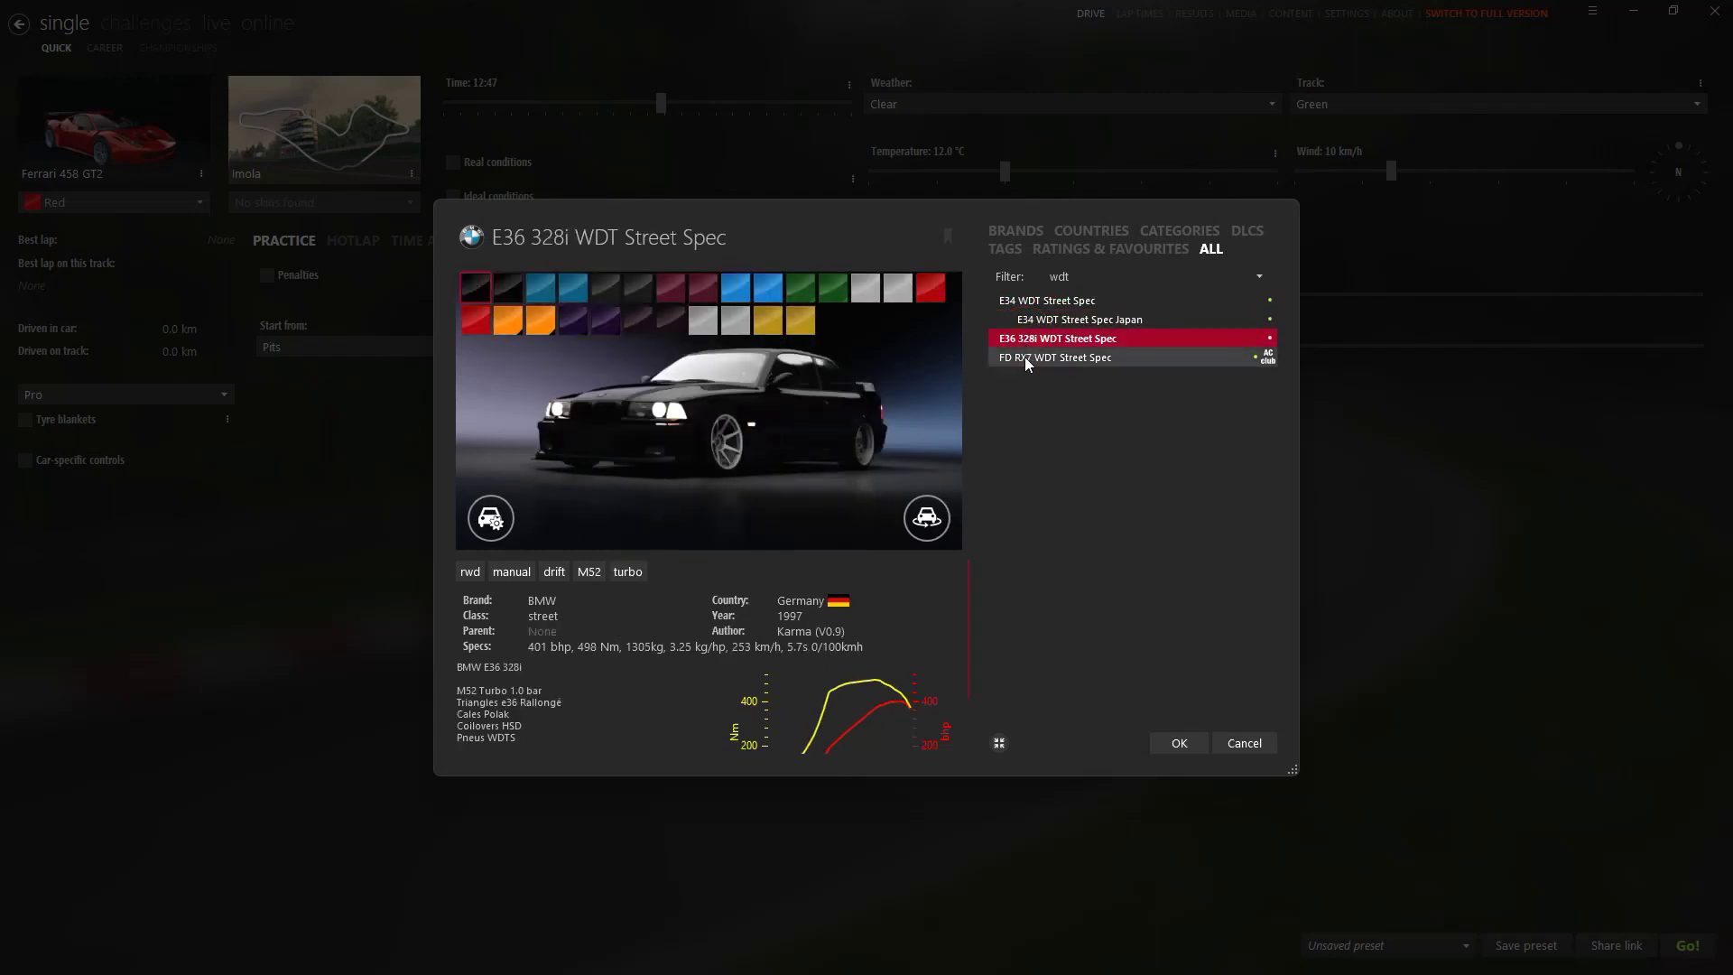
pyautogui.click(1022, 360)
pyautogui.click(572, 288)
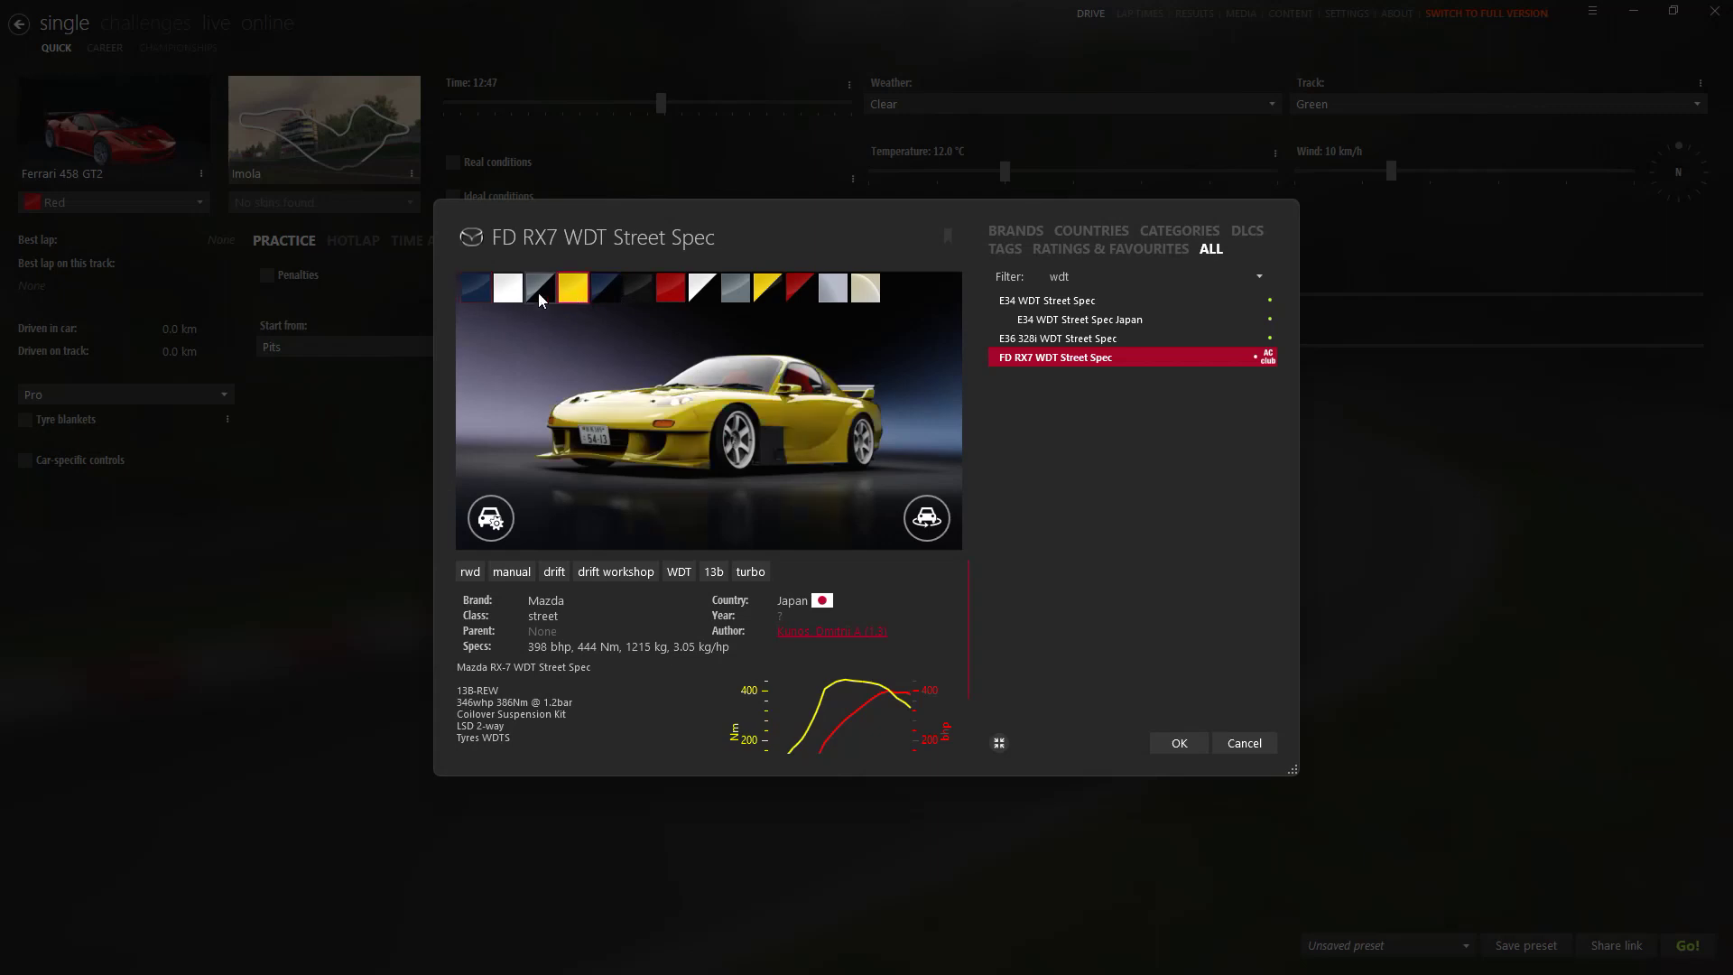
pyautogui.click(511, 290)
pyautogui.click(572, 288)
pyautogui.click(1175, 743)
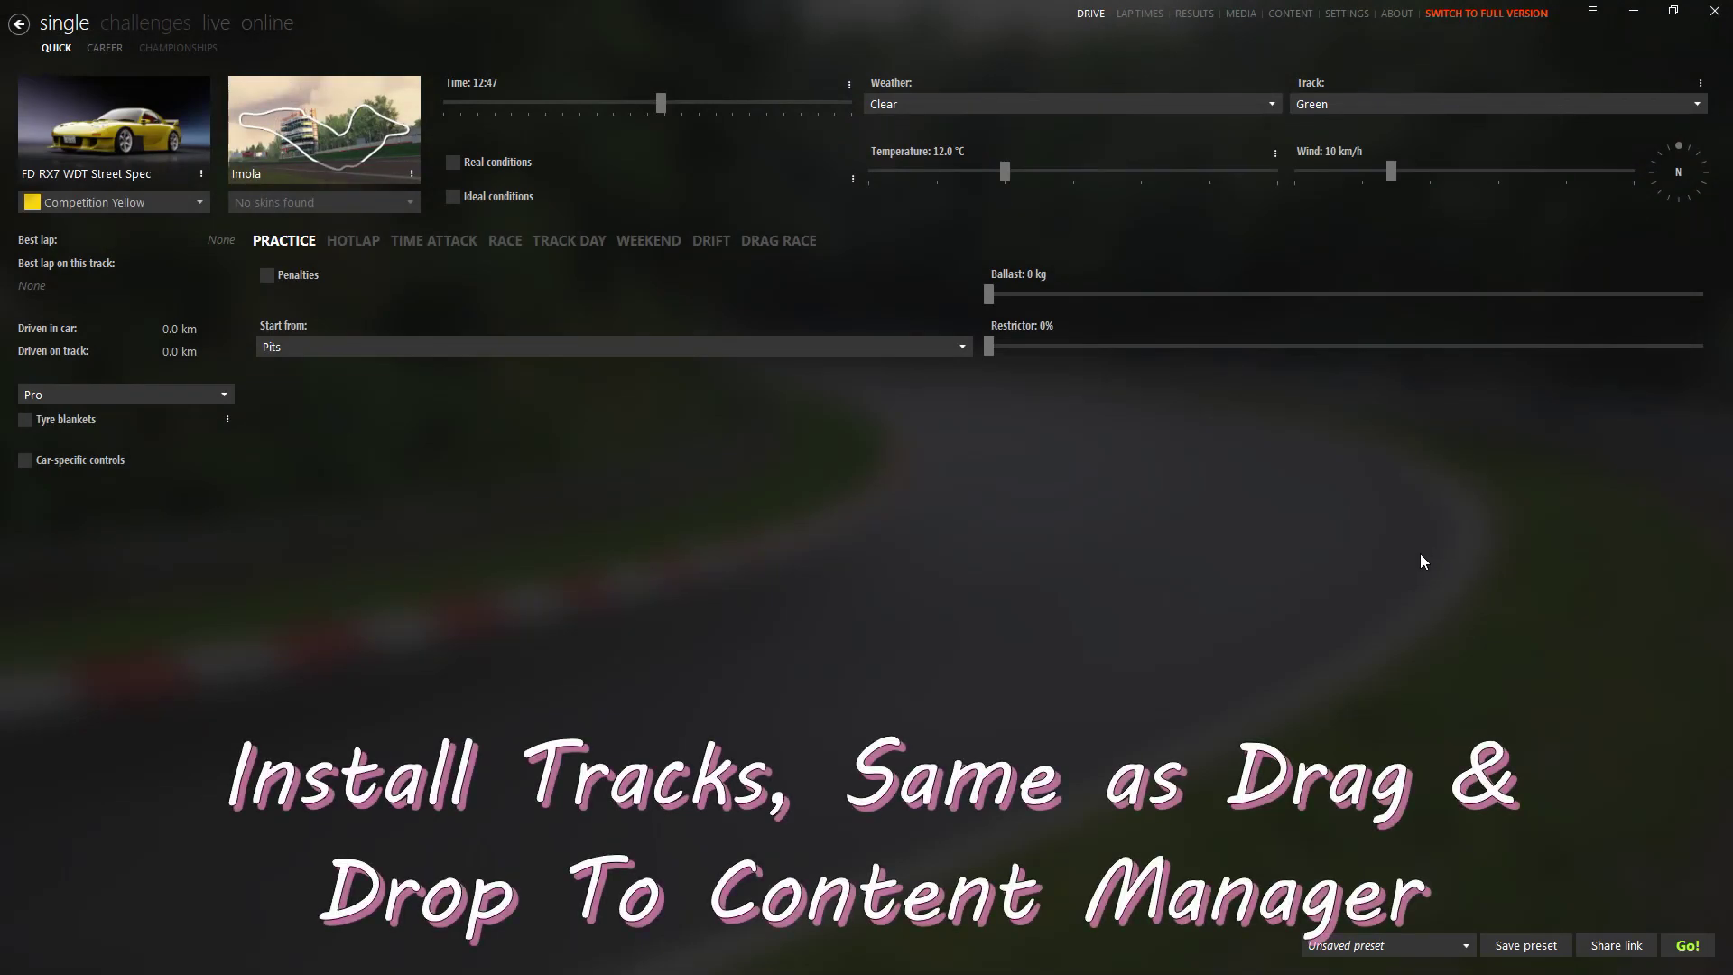
# Add the Nagai Sakana v1.3 - DrZepto archive from the Downloads folder to Content Manager and install the track
pyautogui.hotkey('alt', 'Tab')
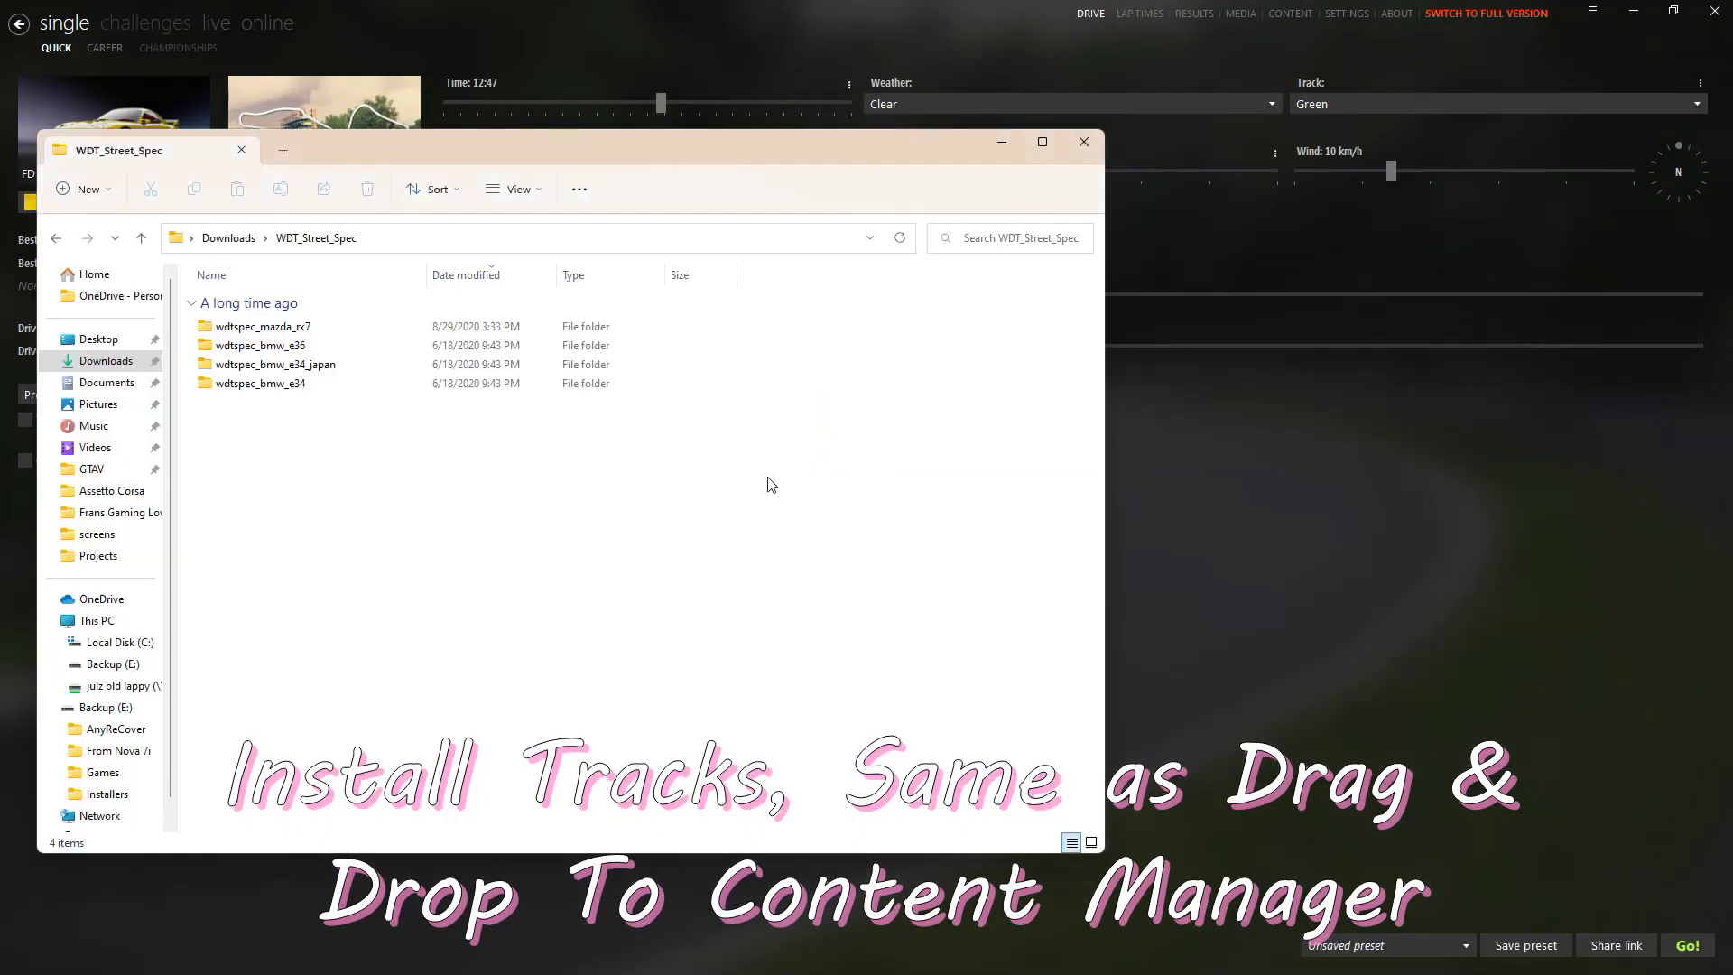
pyautogui.click(140, 237)
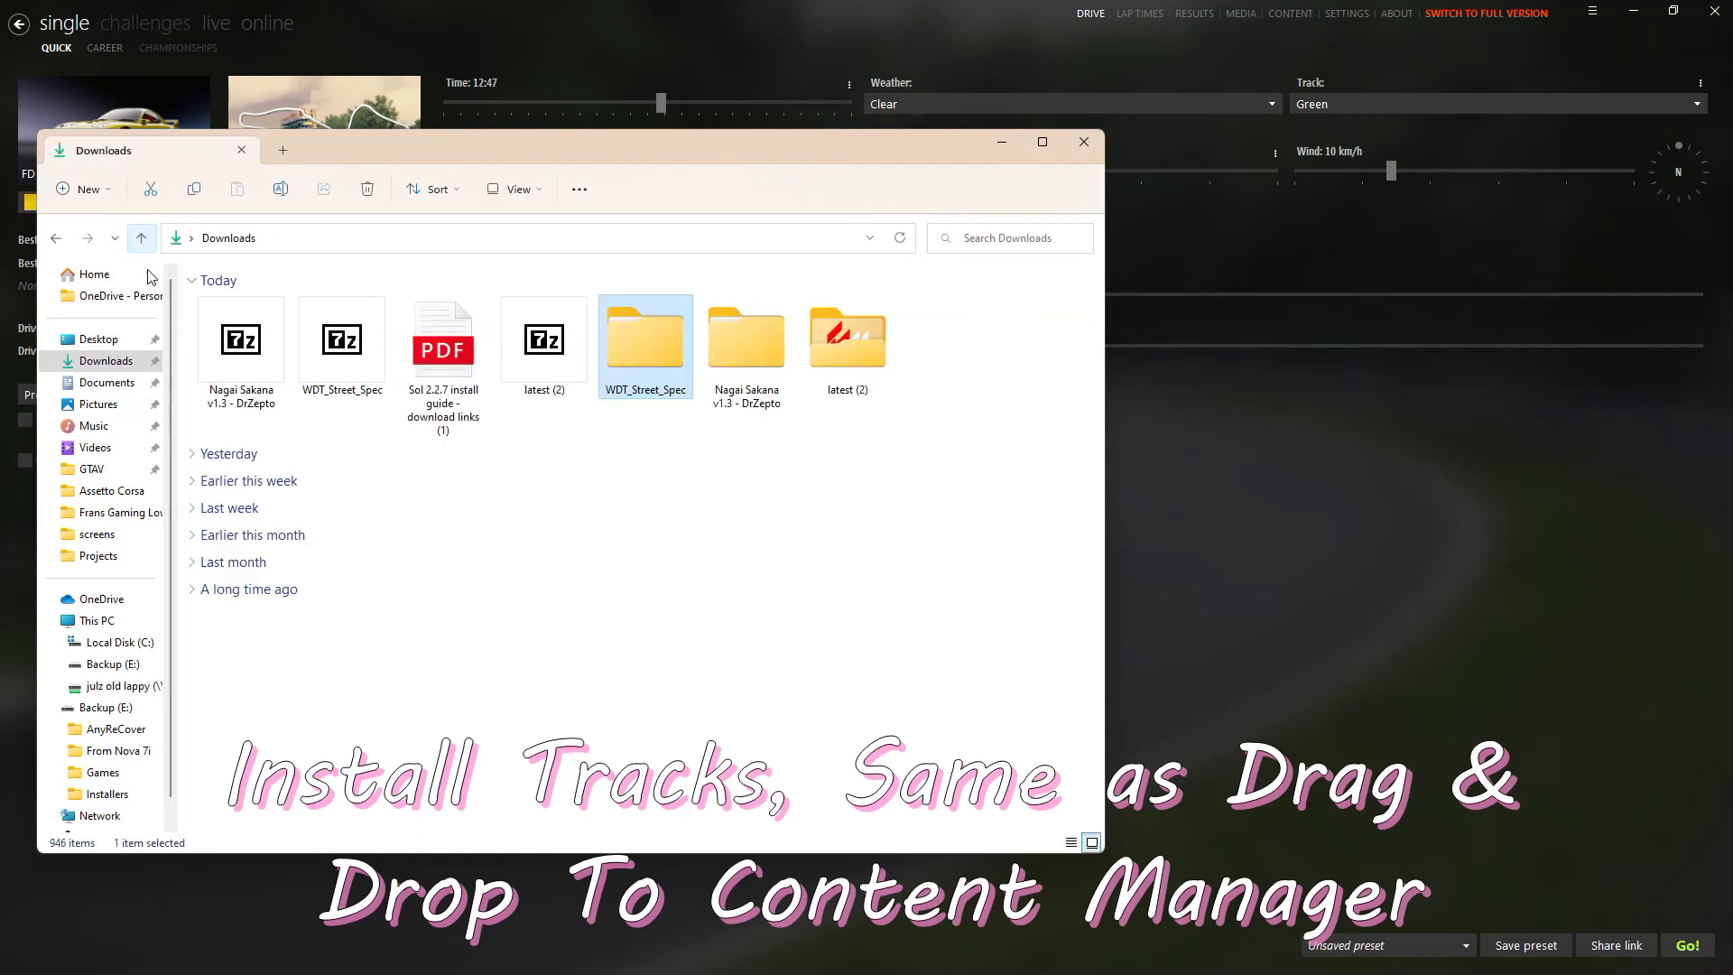
pyautogui.click(248, 380)
pyautogui.moveTo(253, 373); pyautogui.dragTo(1615, 194)
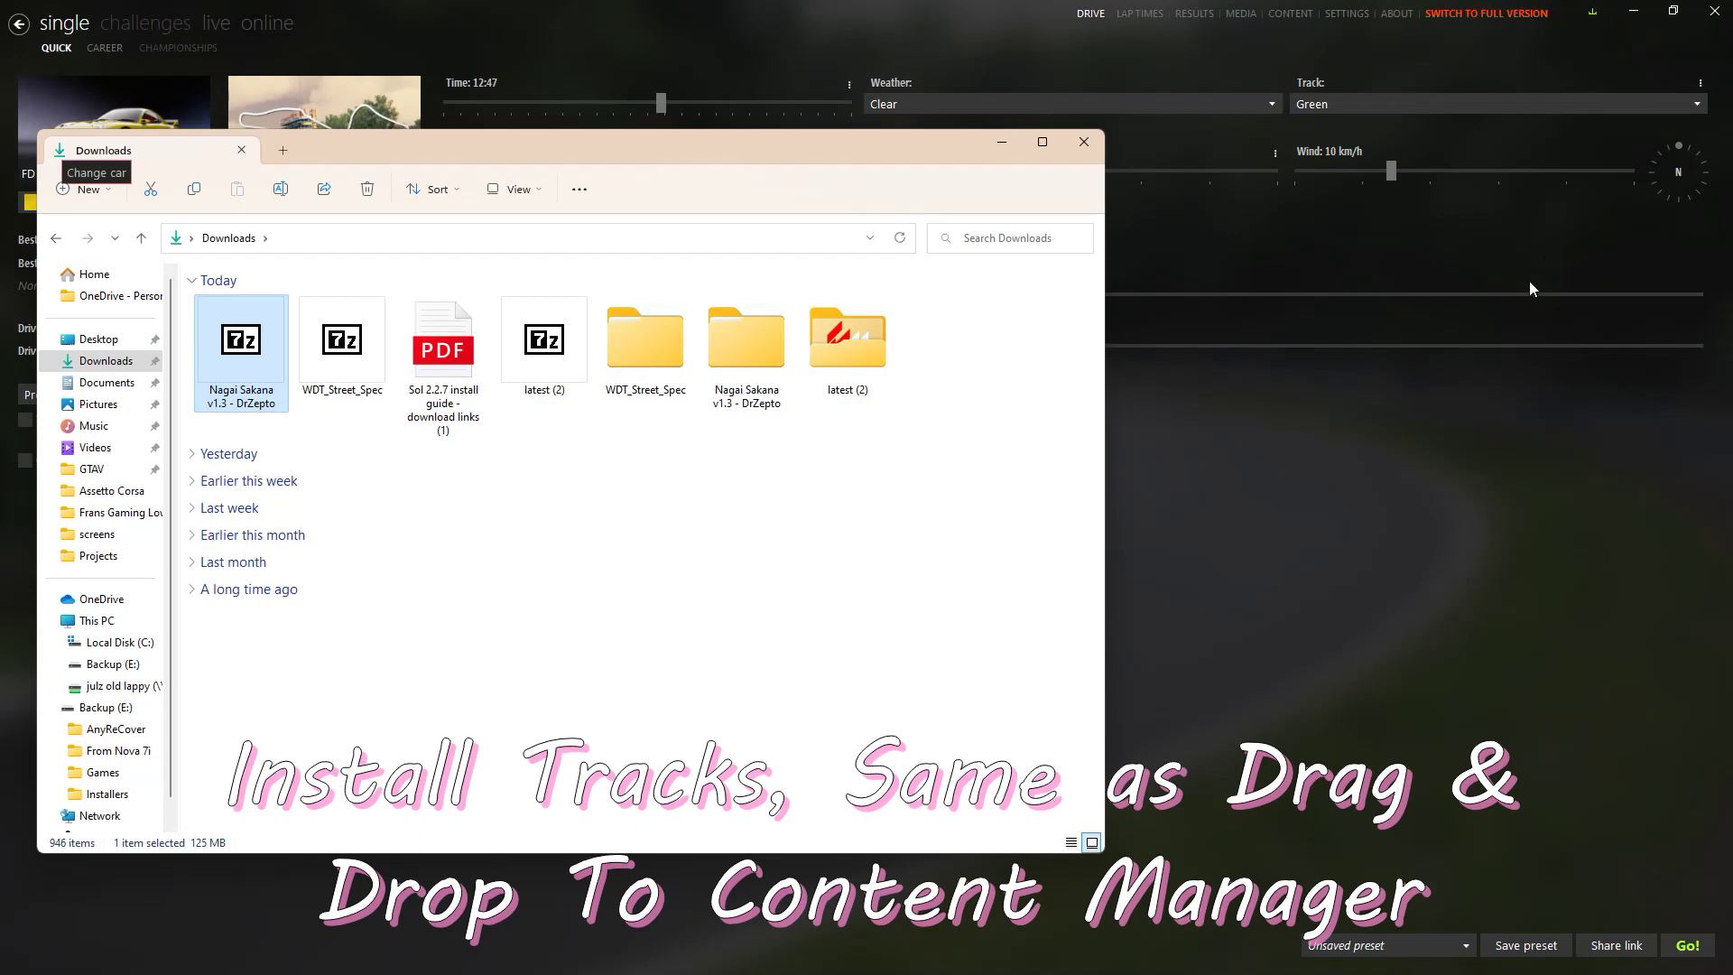
pyautogui.click(1594, 12)
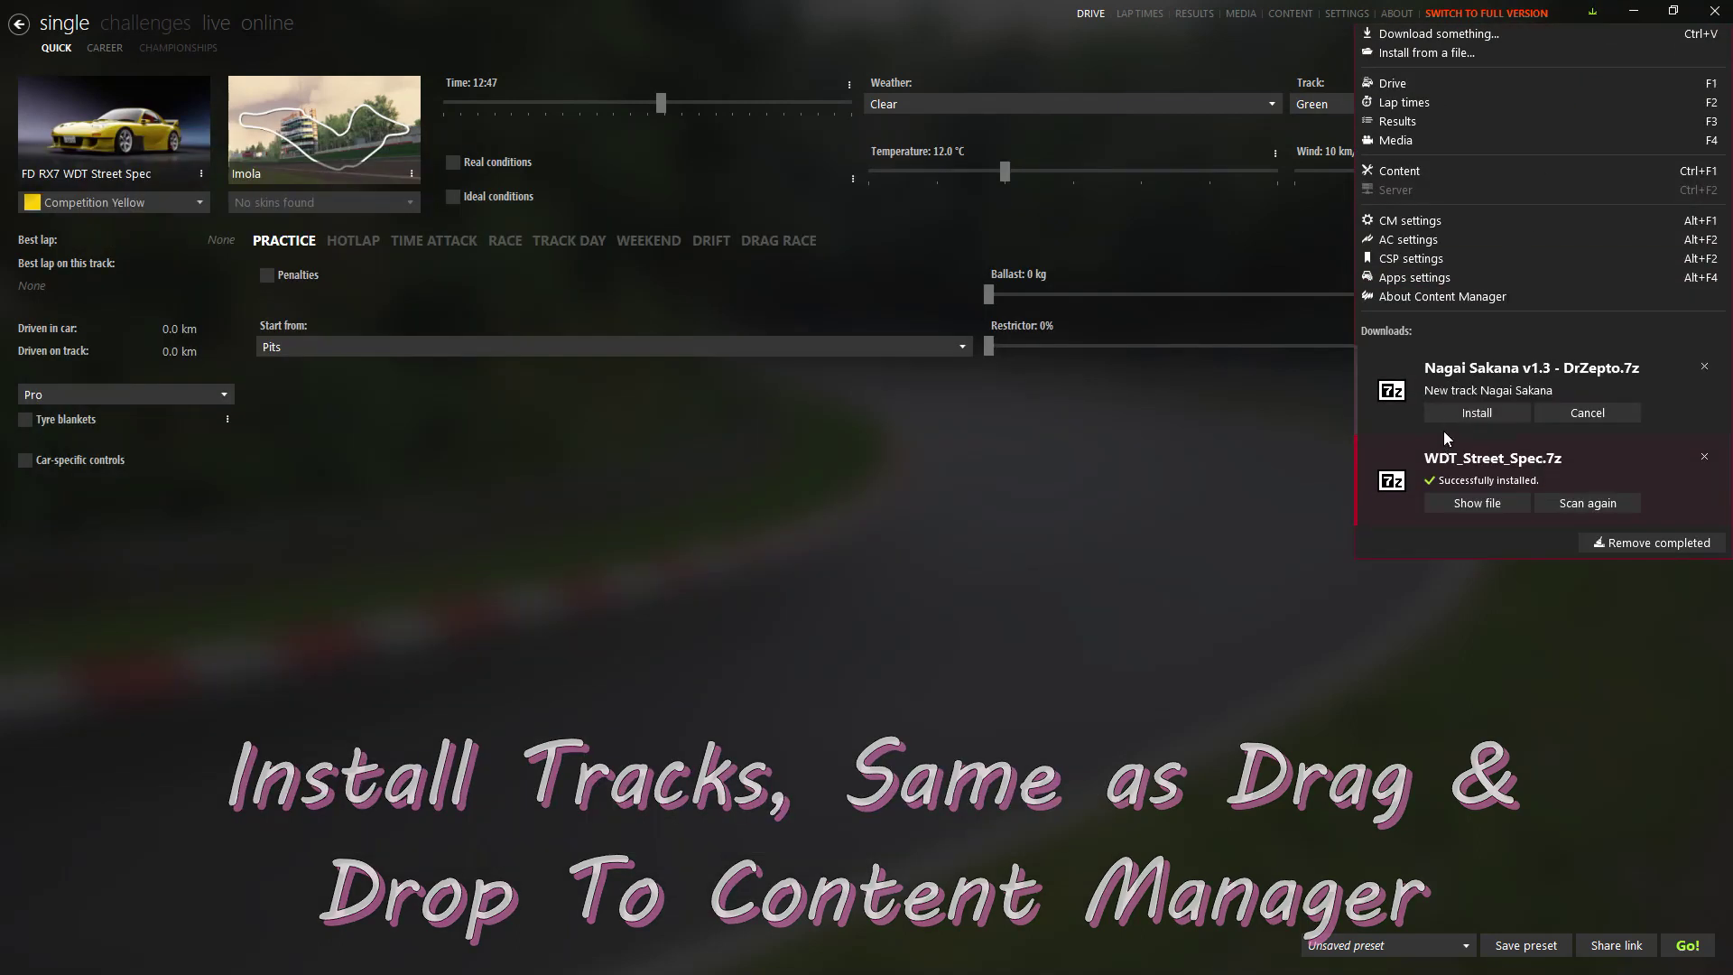
pyautogui.click(1452, 412)
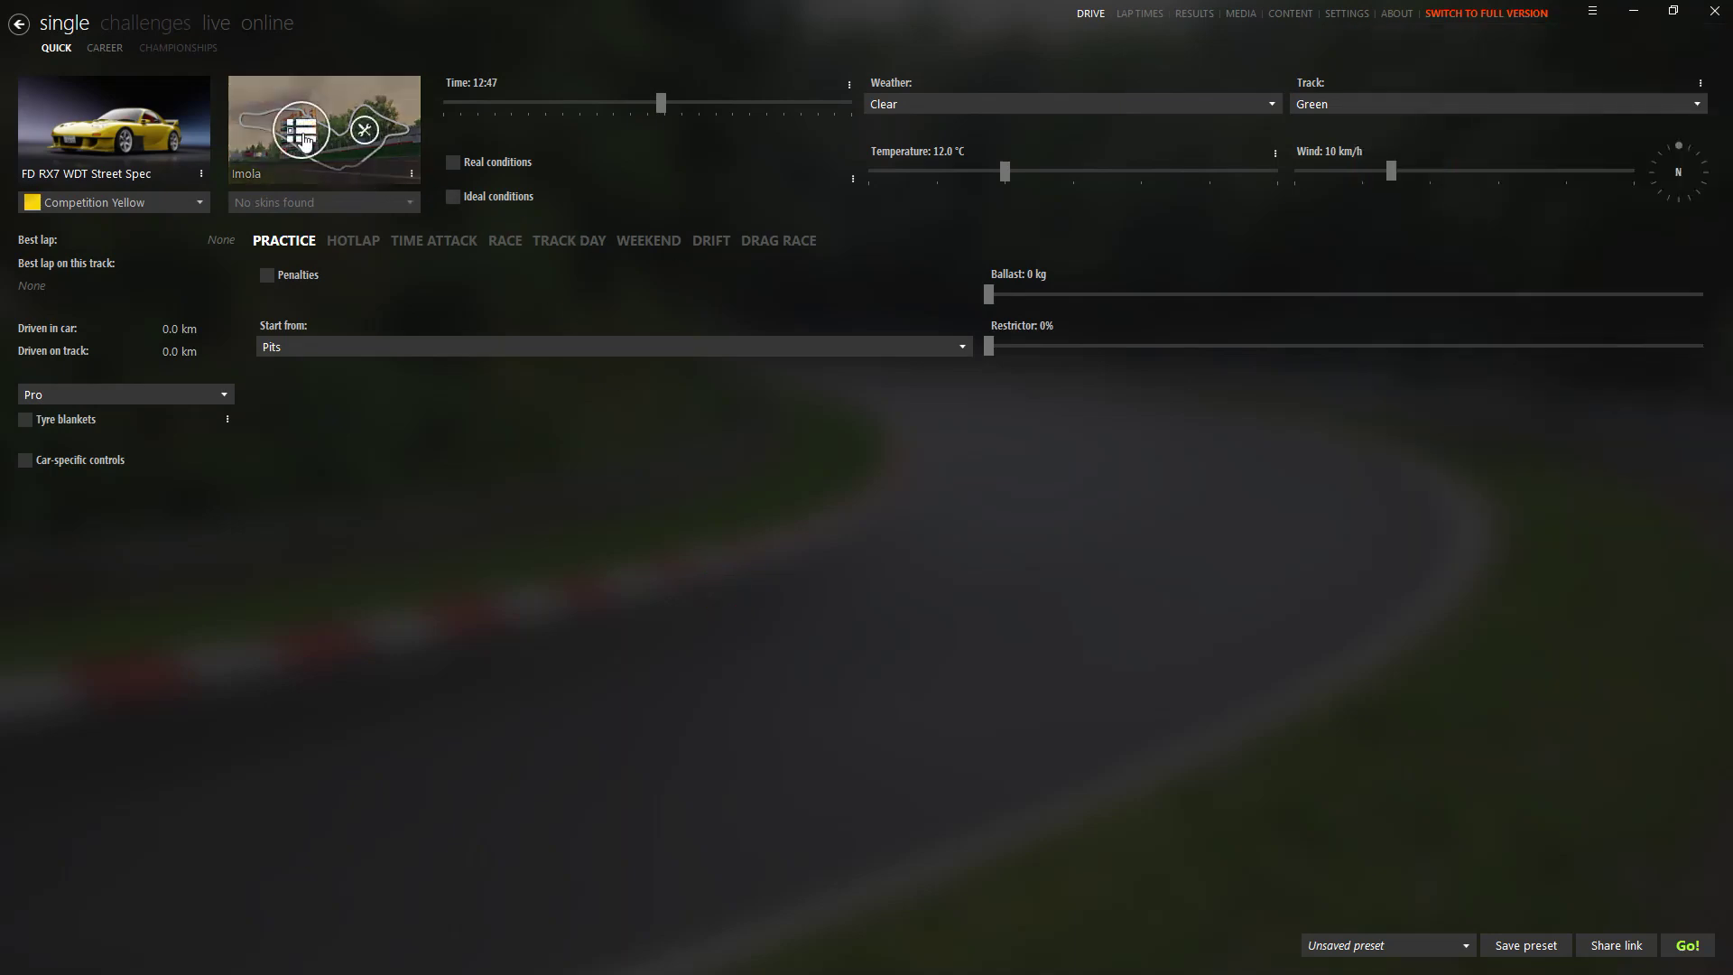
# Filter the full track list by "naga" and choose Nagai Sakana as the track
pyautogui.click(298, 132)
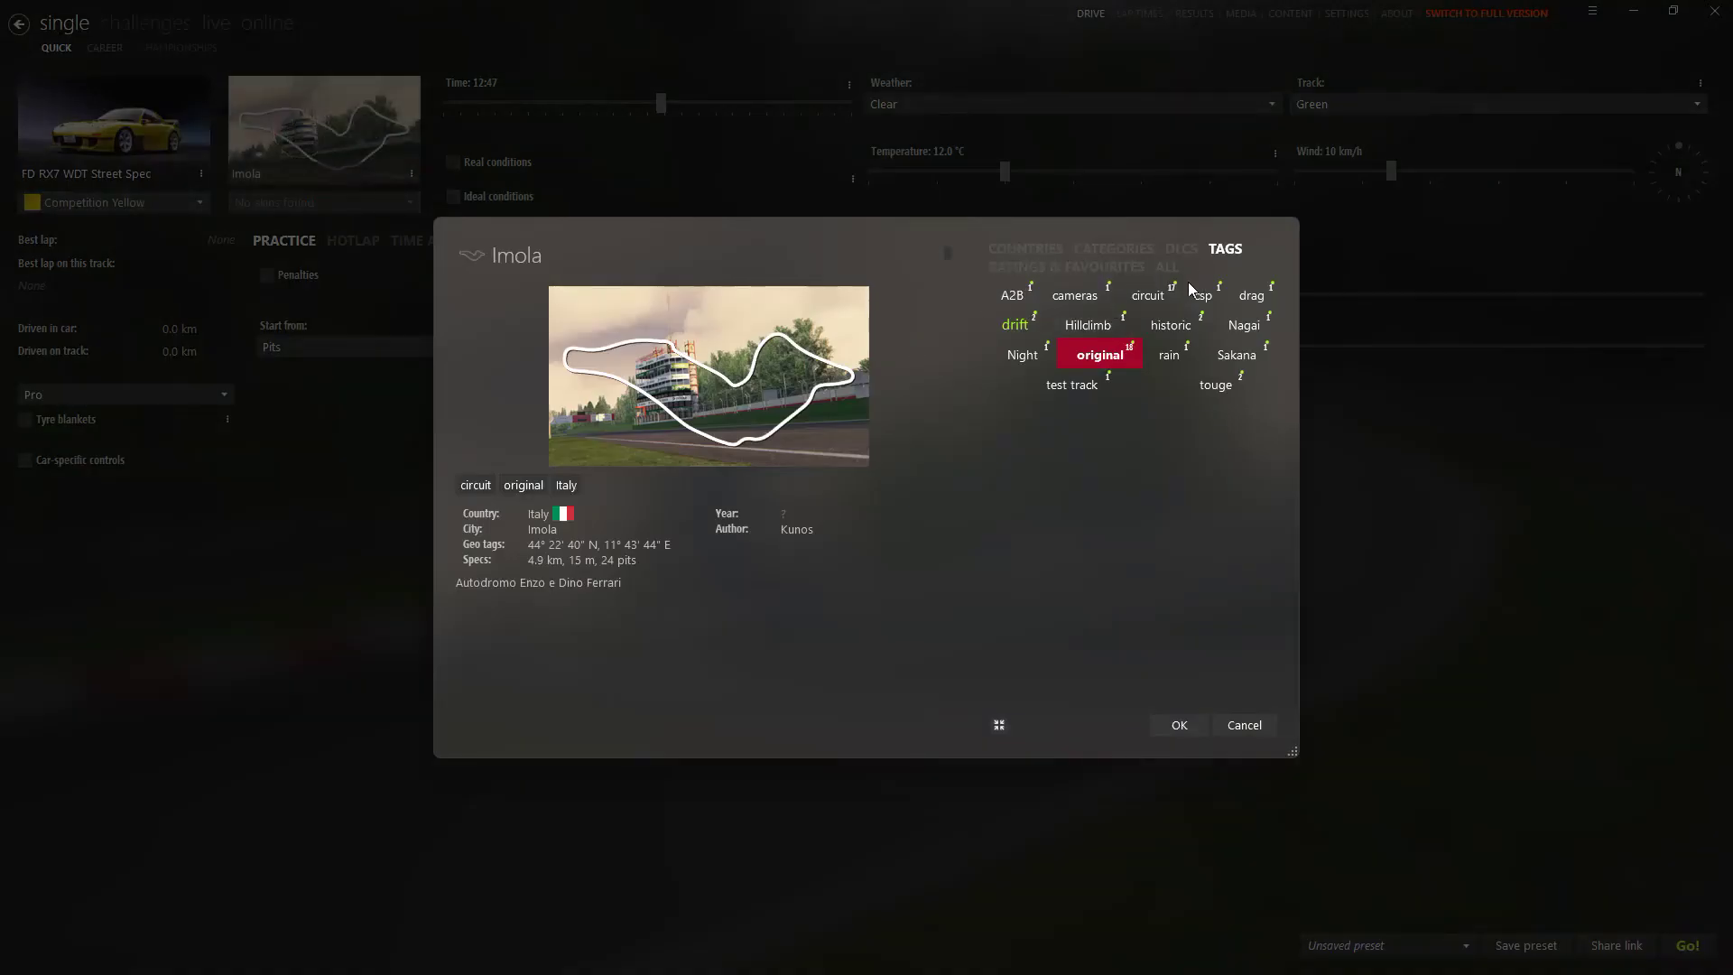
pyautogui.click(1166, 267)
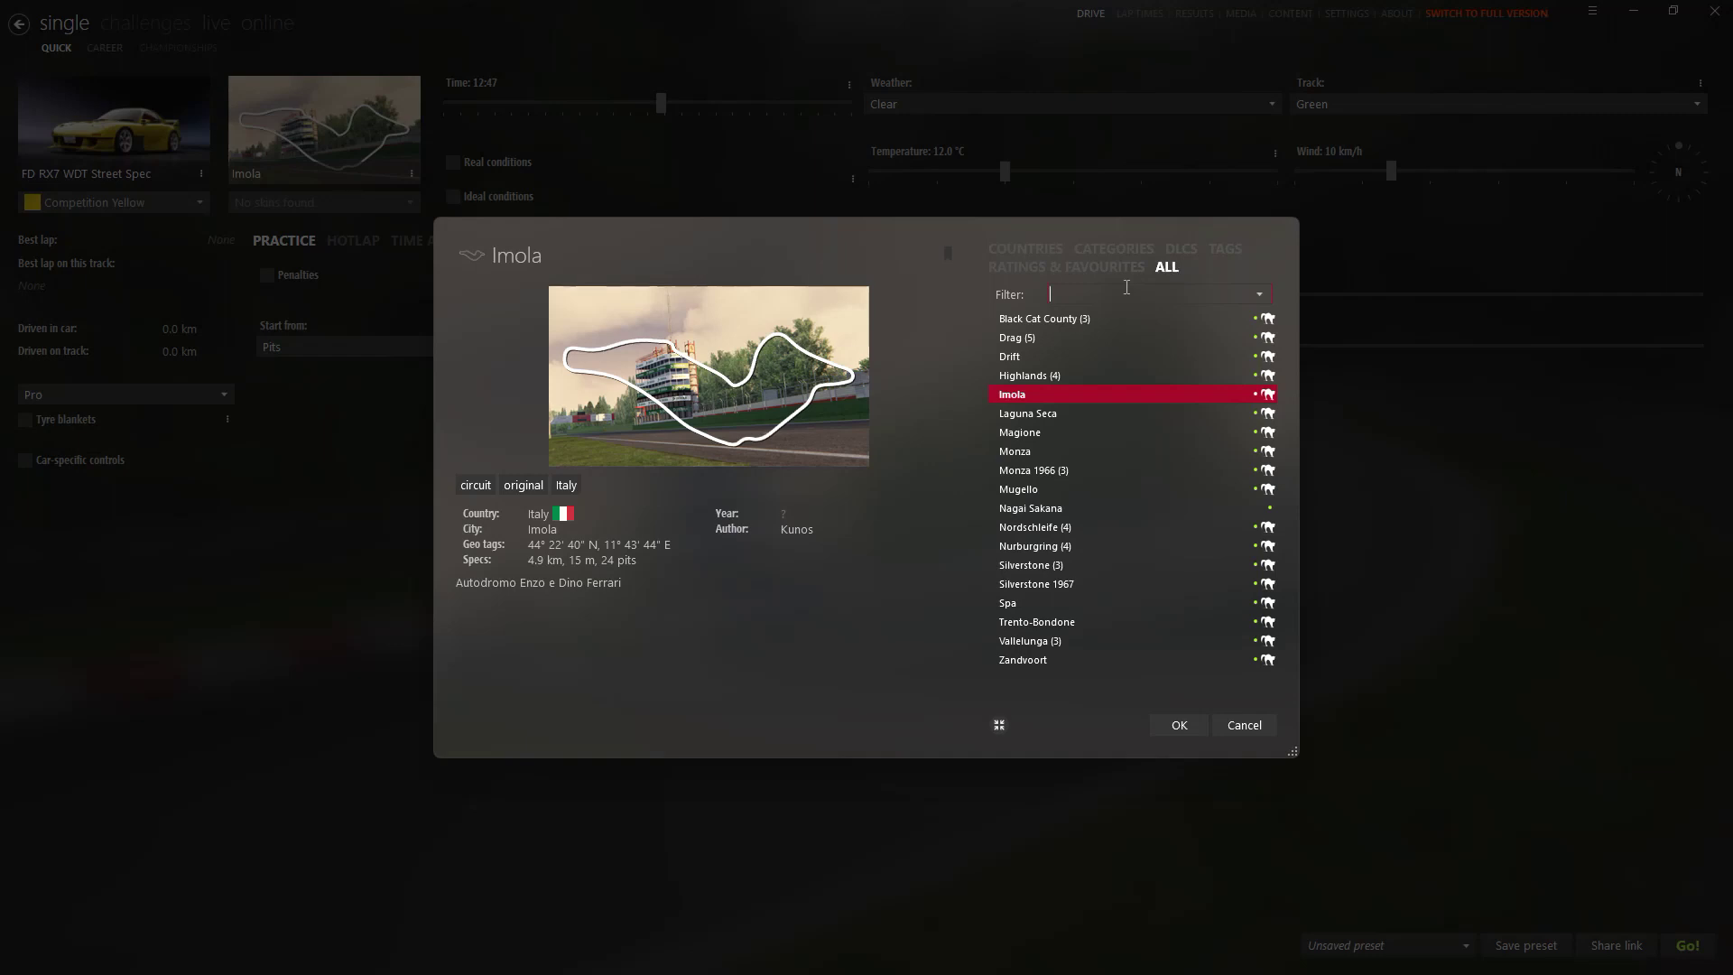
pyautogui.write('naga')
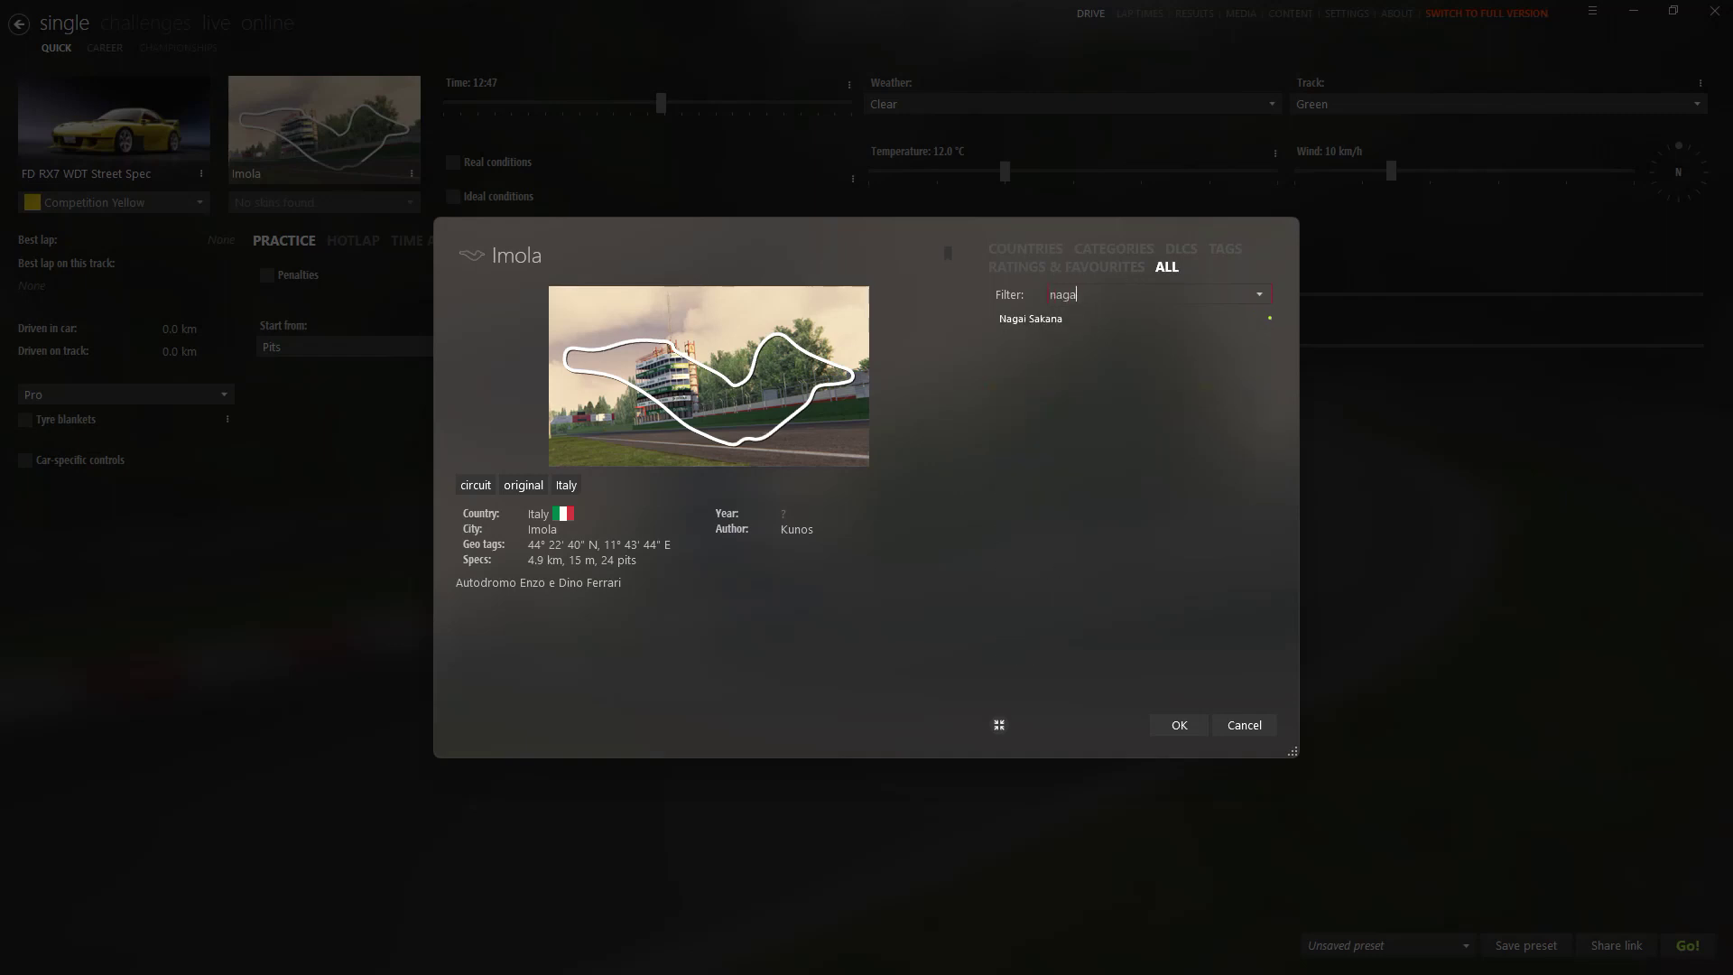
pyautogui.click(1066, 321)
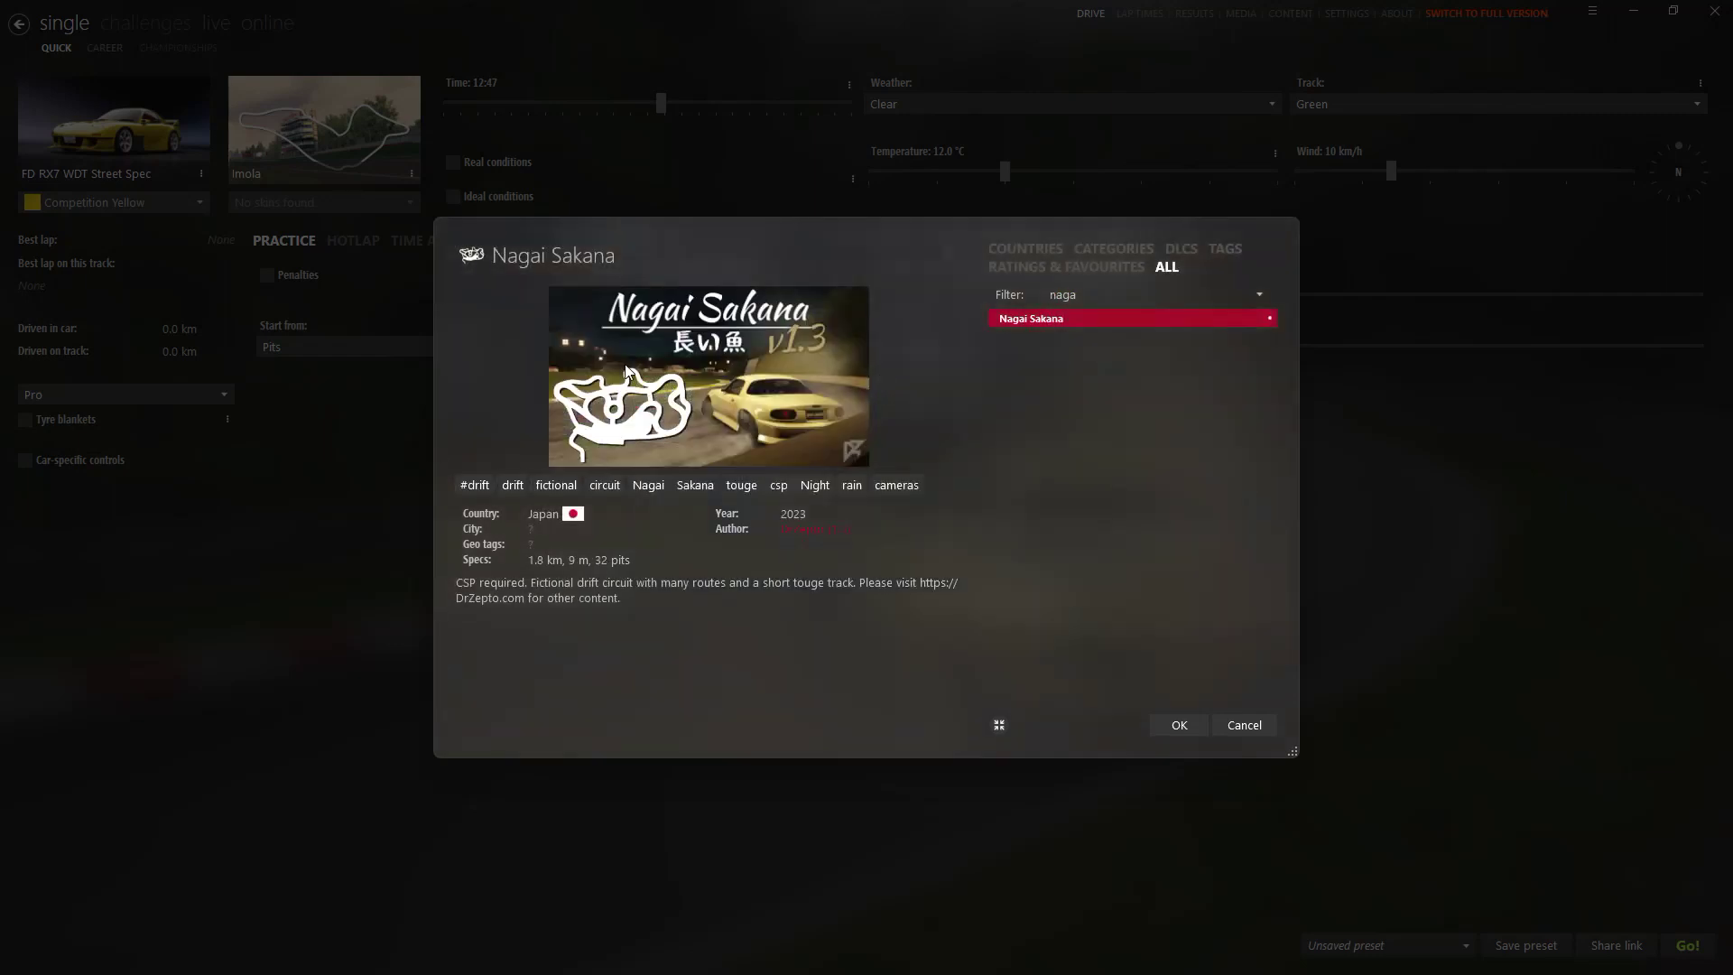
pyautogui.click(1180, 724)
pyautogui.moveTo(335, 140)
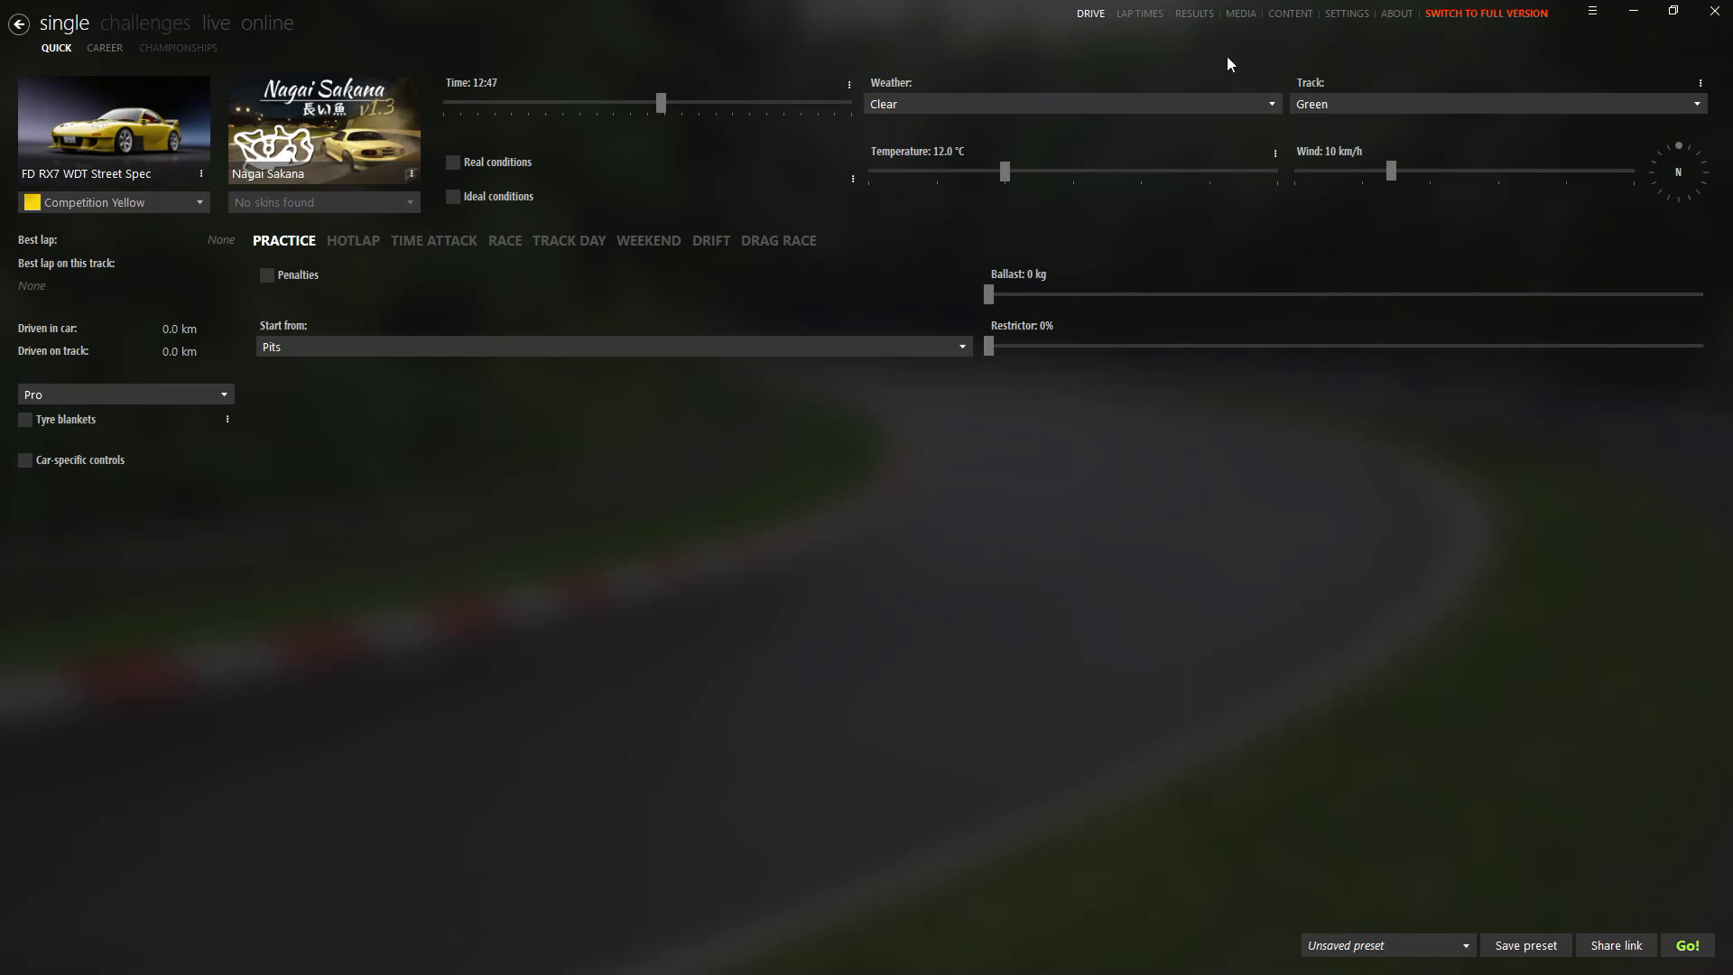
# Set the input method to Keyboard & mouse in the Assetto Corsa controls settings
pyautogui.click(1336, 18)
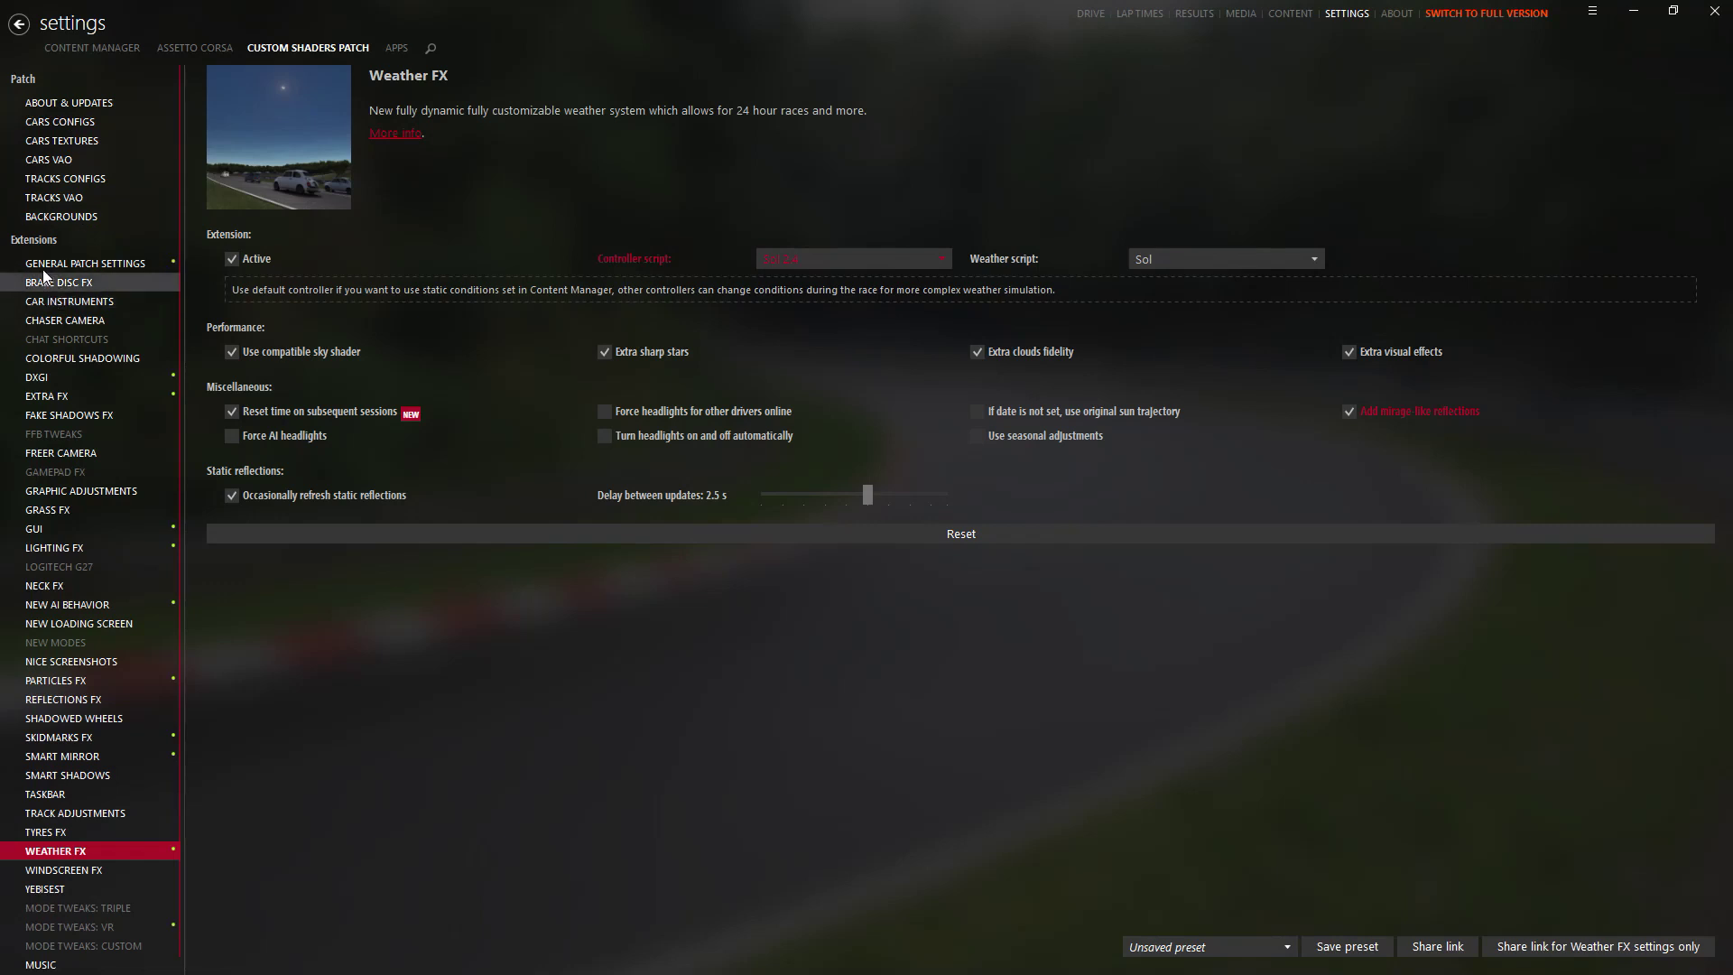
pyautogui.click(185, 50)
pyautogui.click(41, 170)
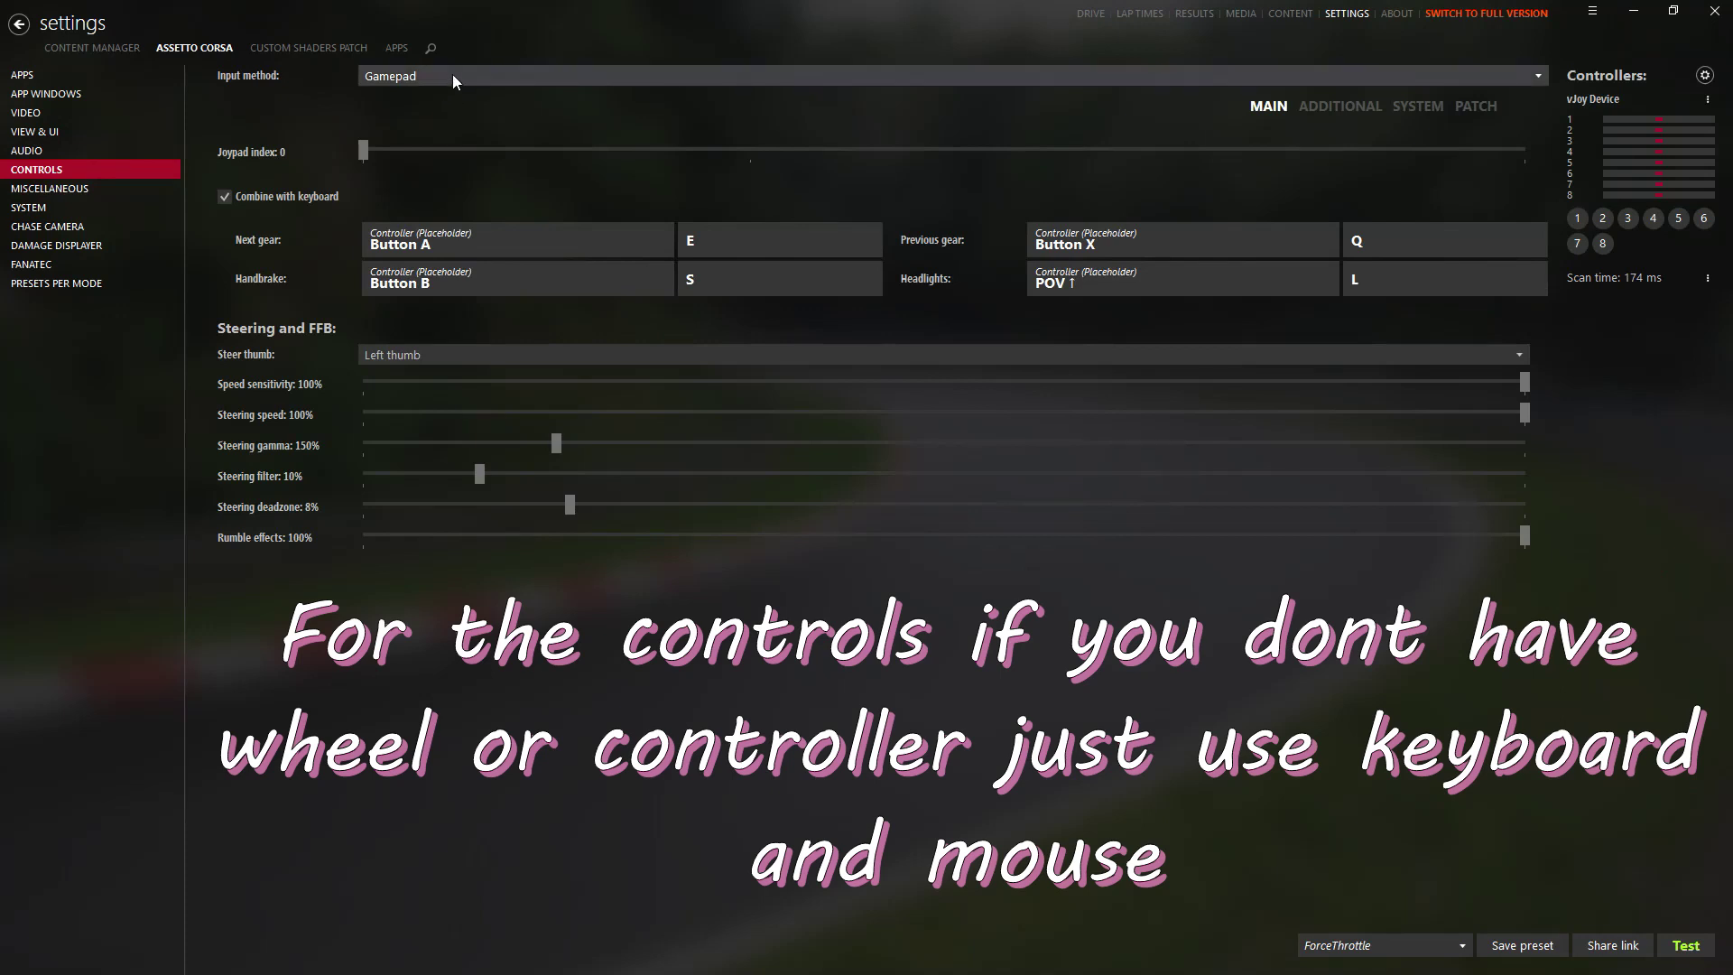
pyautogui.click(452, 75)
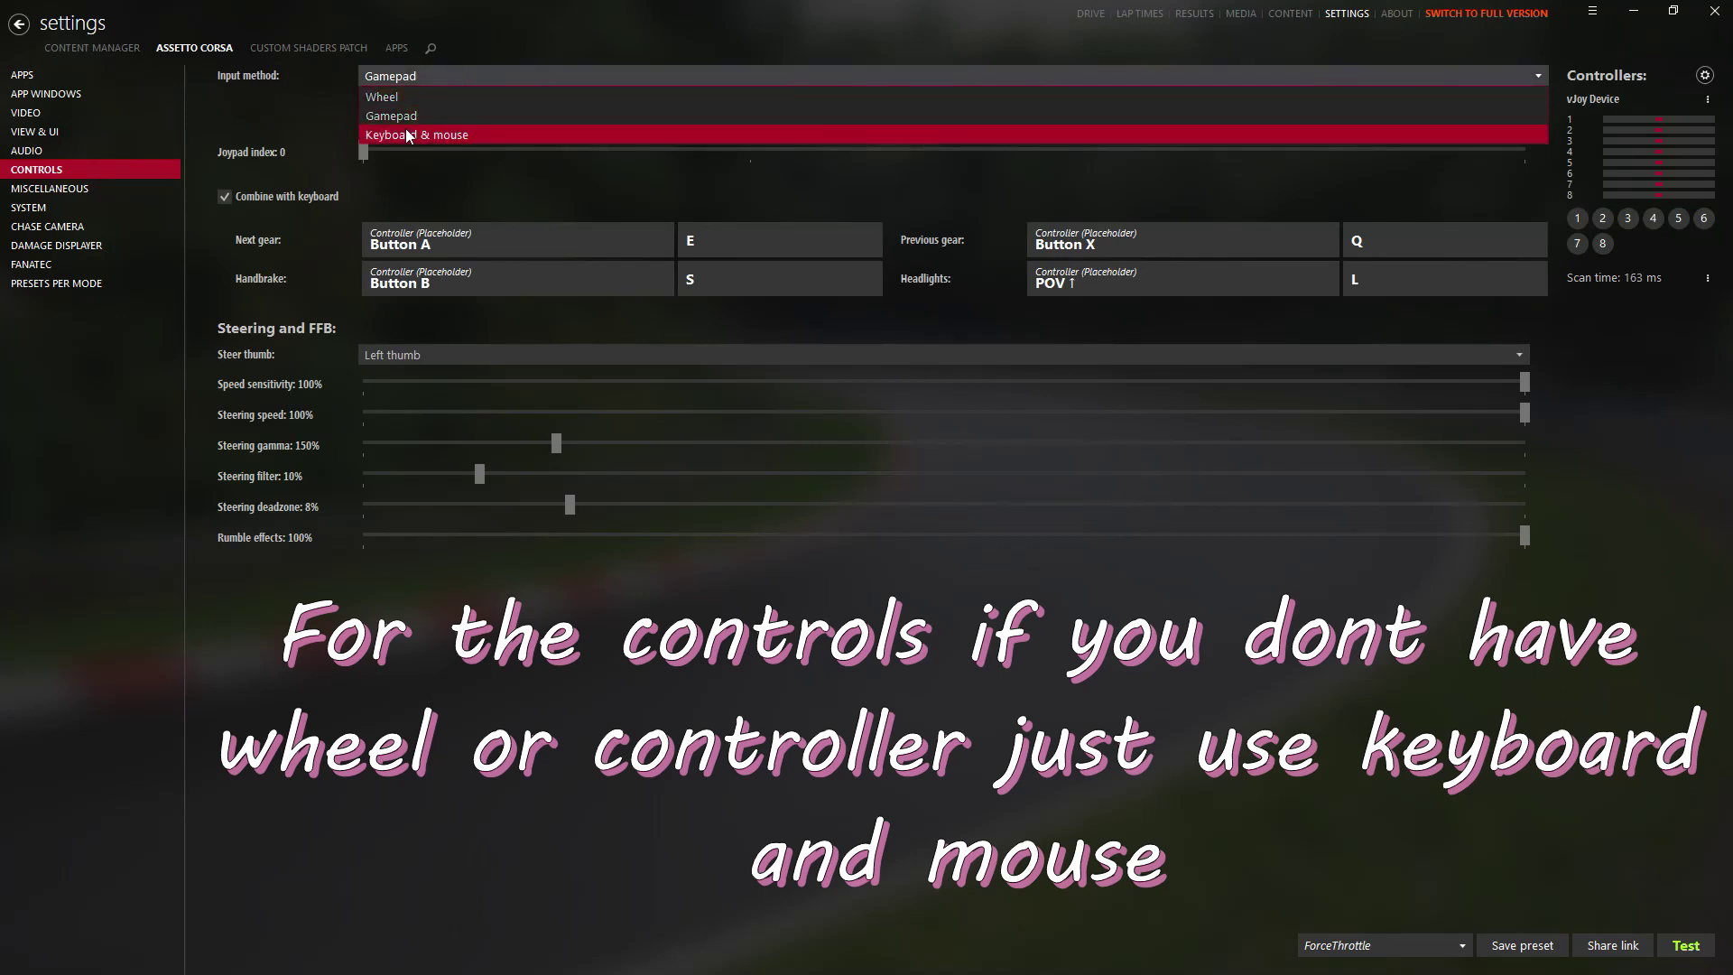
pyautogui.click(403, 131)
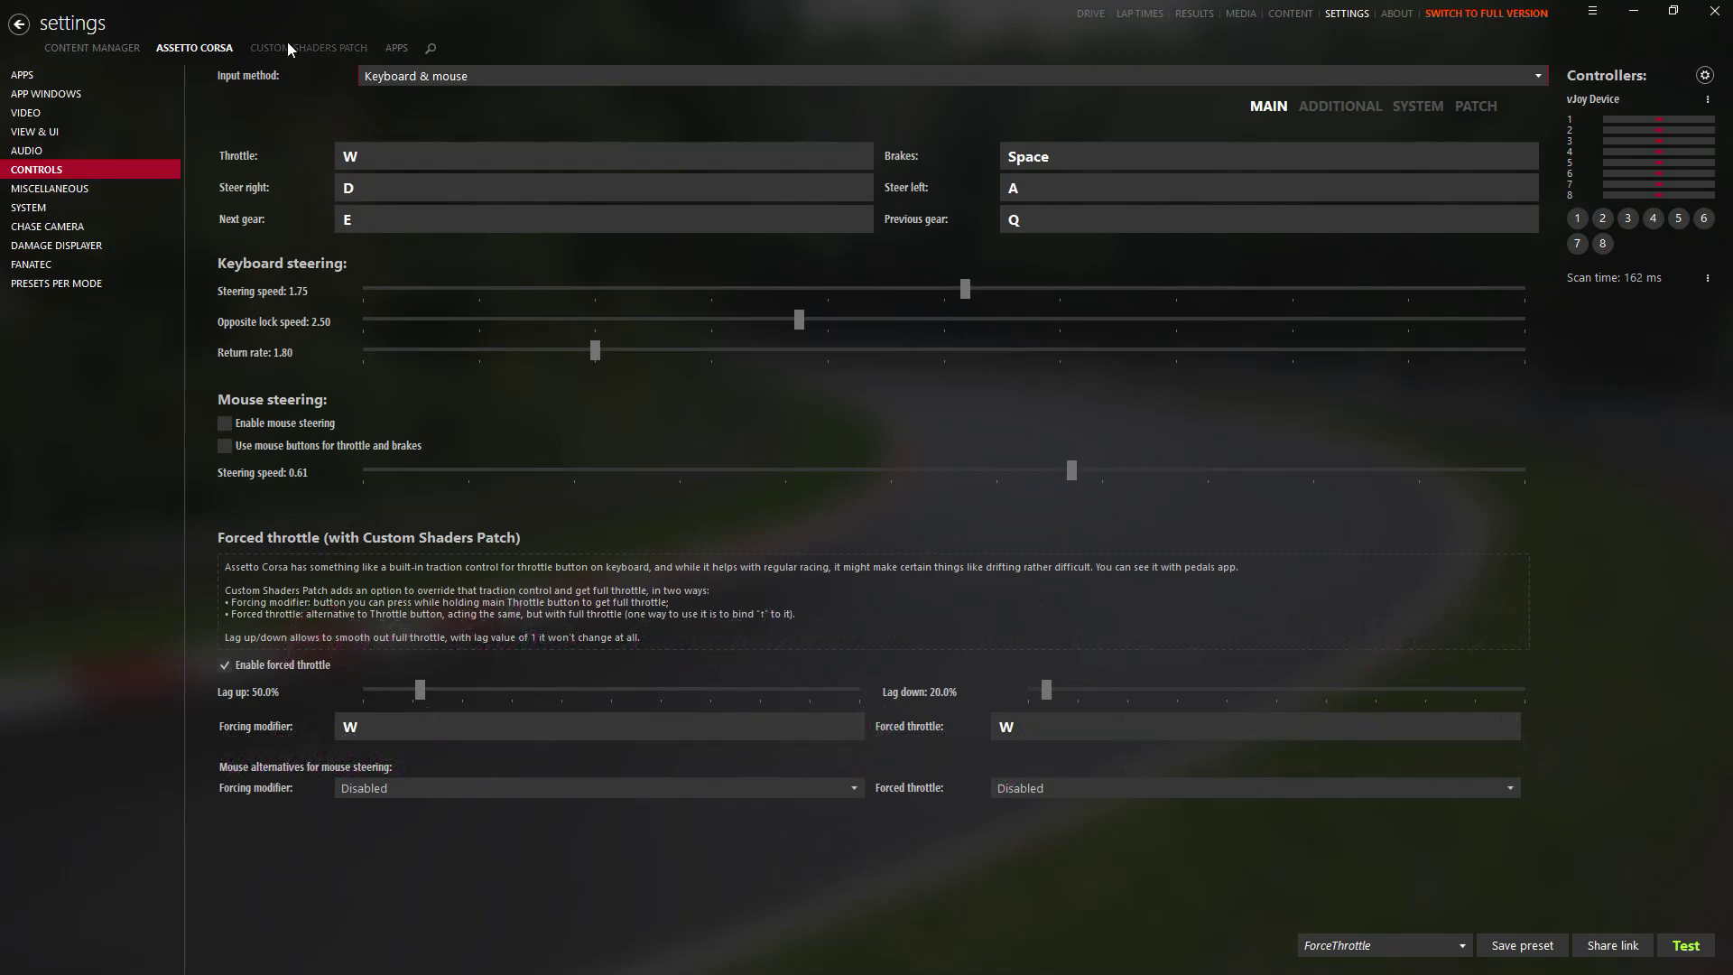
pyautogui.click(260, 44)
pyautogui.click(118, 47)
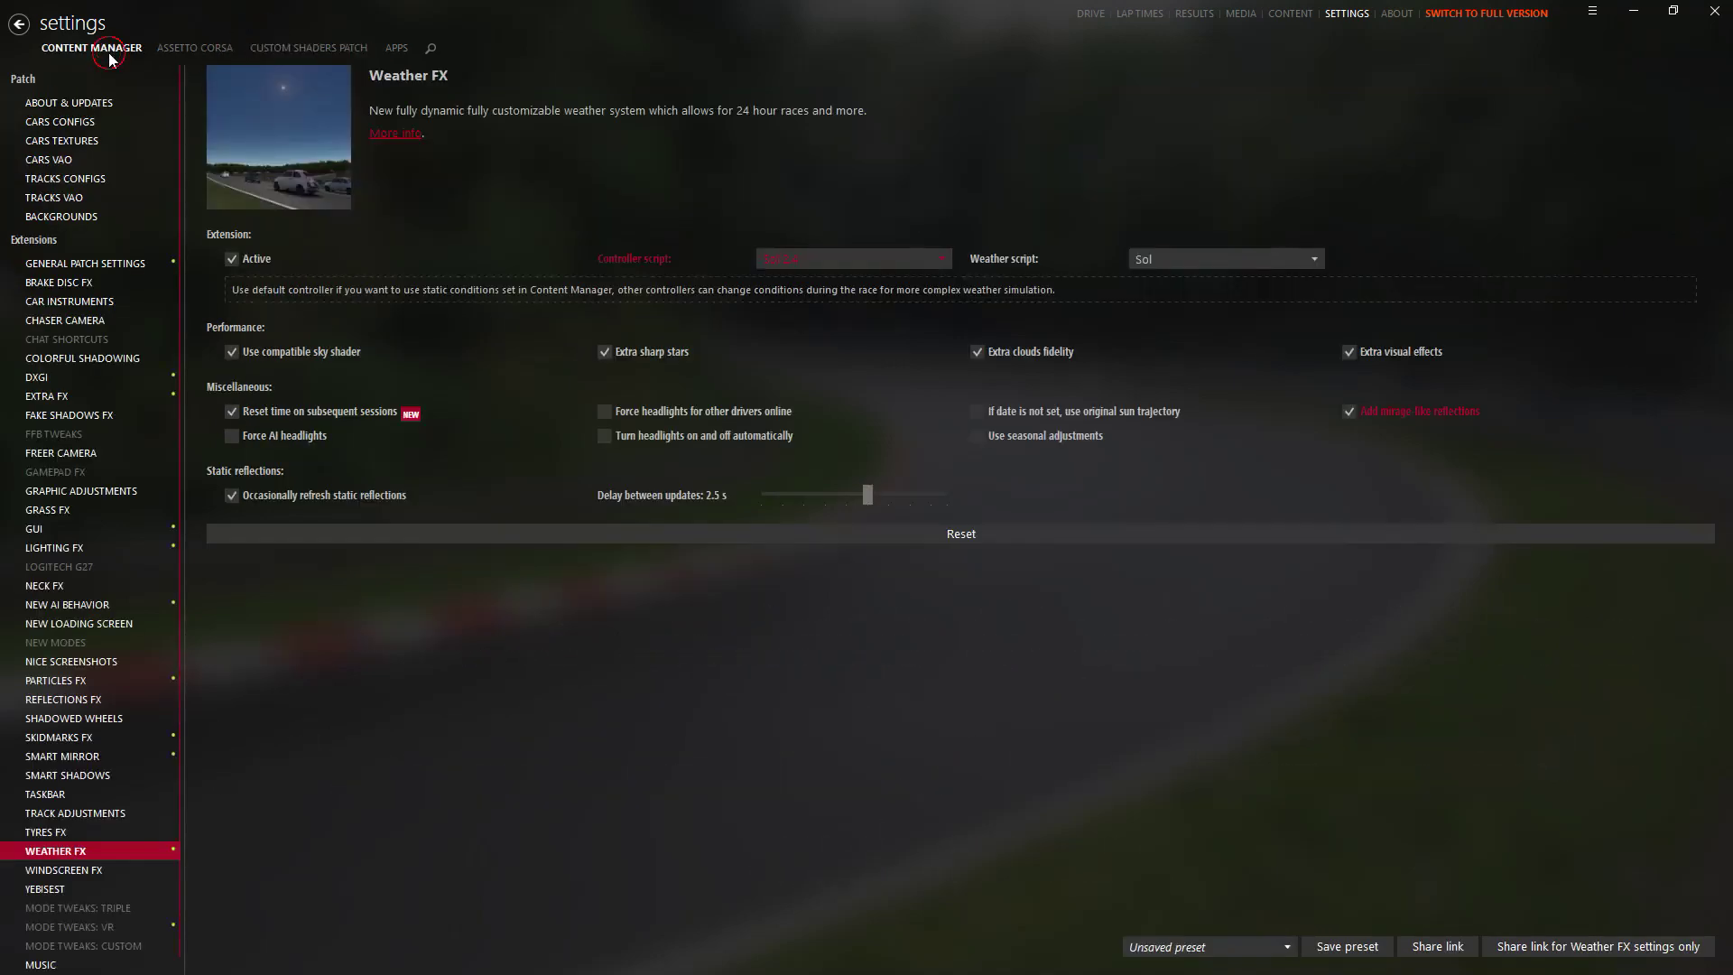
pyautogui.click(266, 45)
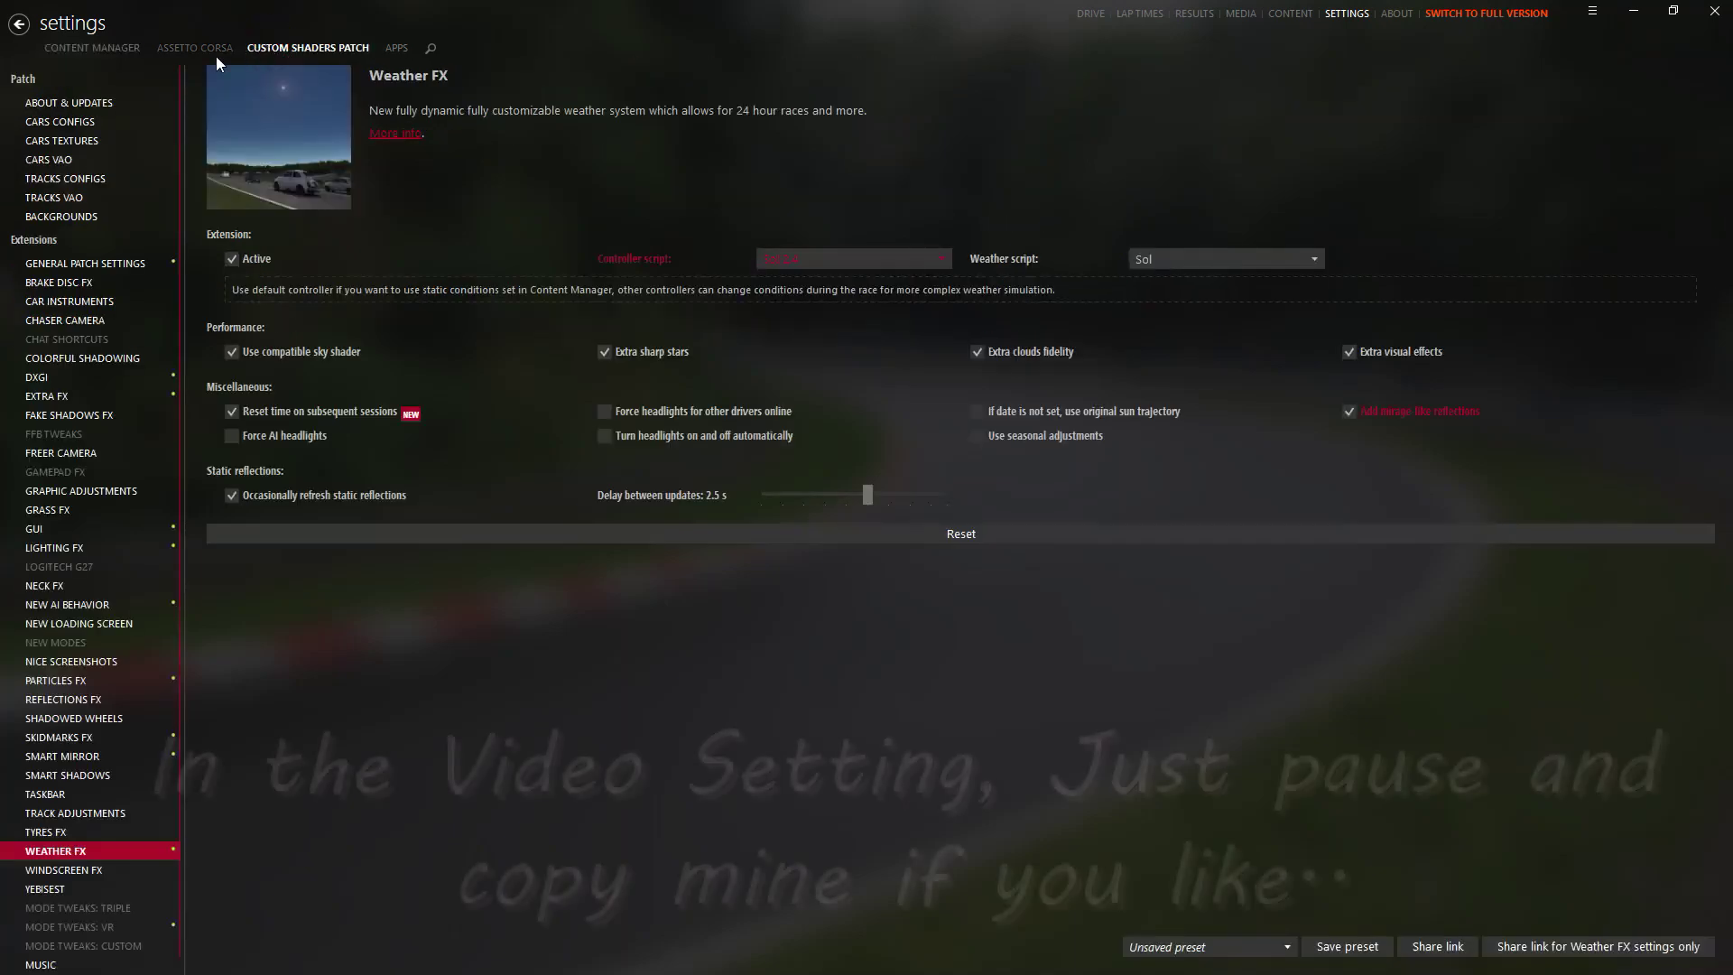
# In the Assetto Corsa video settings, set the post-processing filter to __Sol and the reflection rendering frequency to Six faces per frame
pyautogui.click(197, 49)
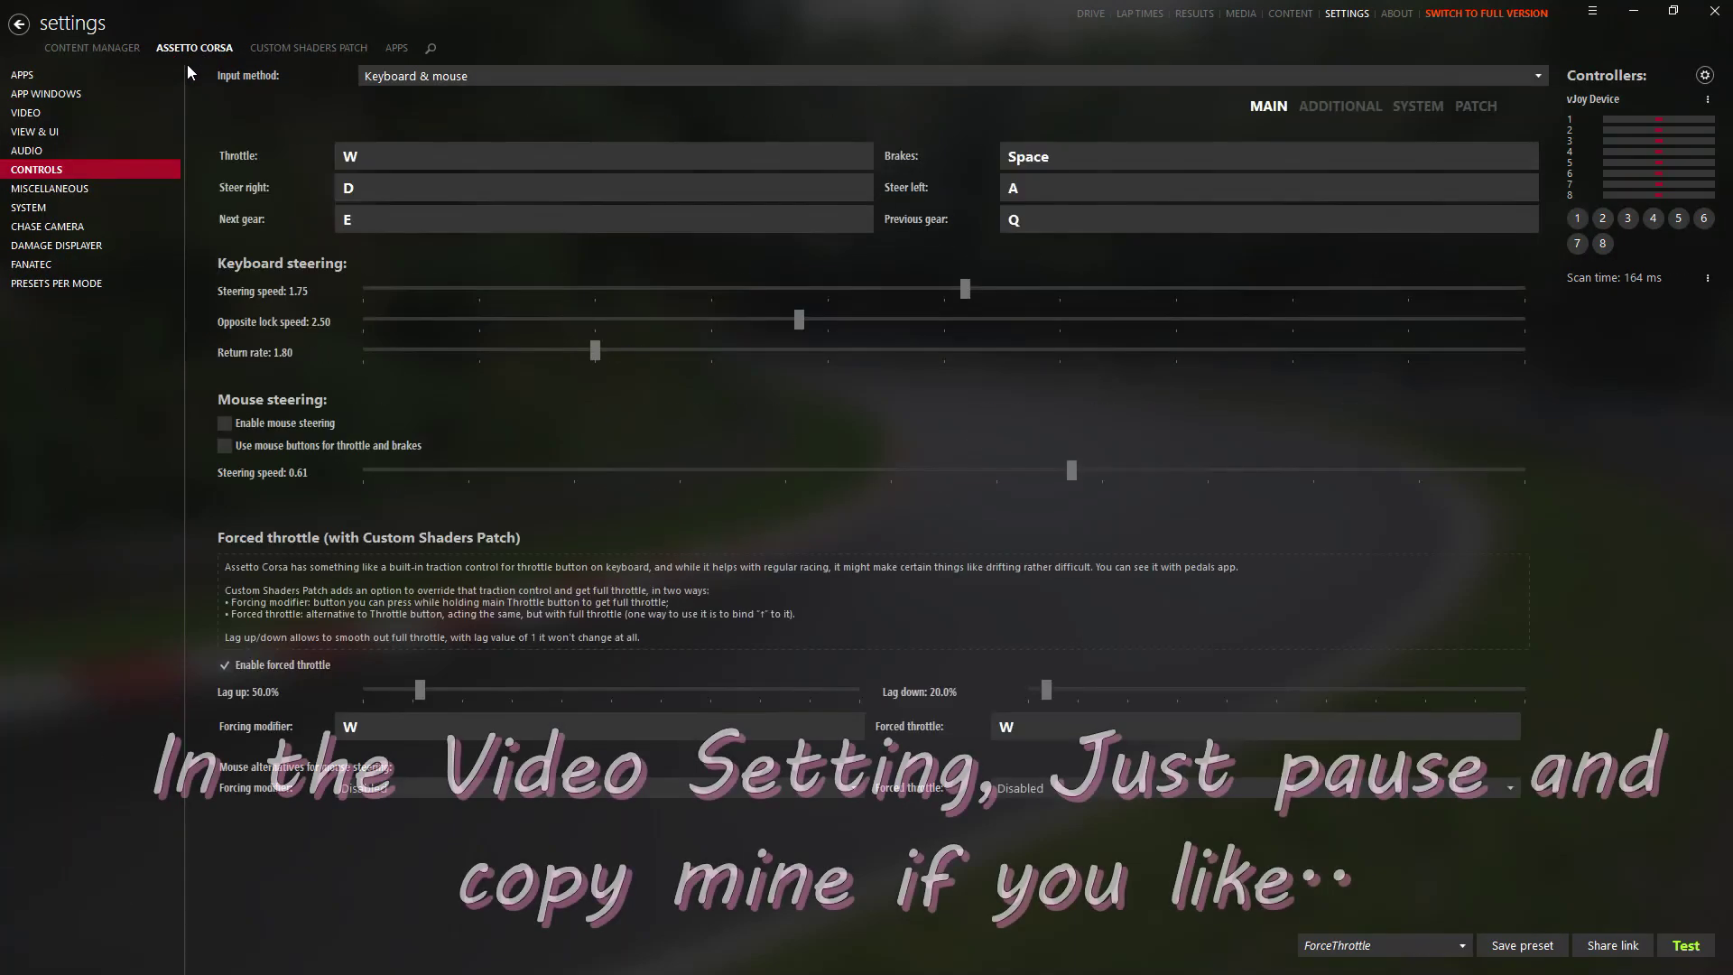
pyautogui.click(52, 112)
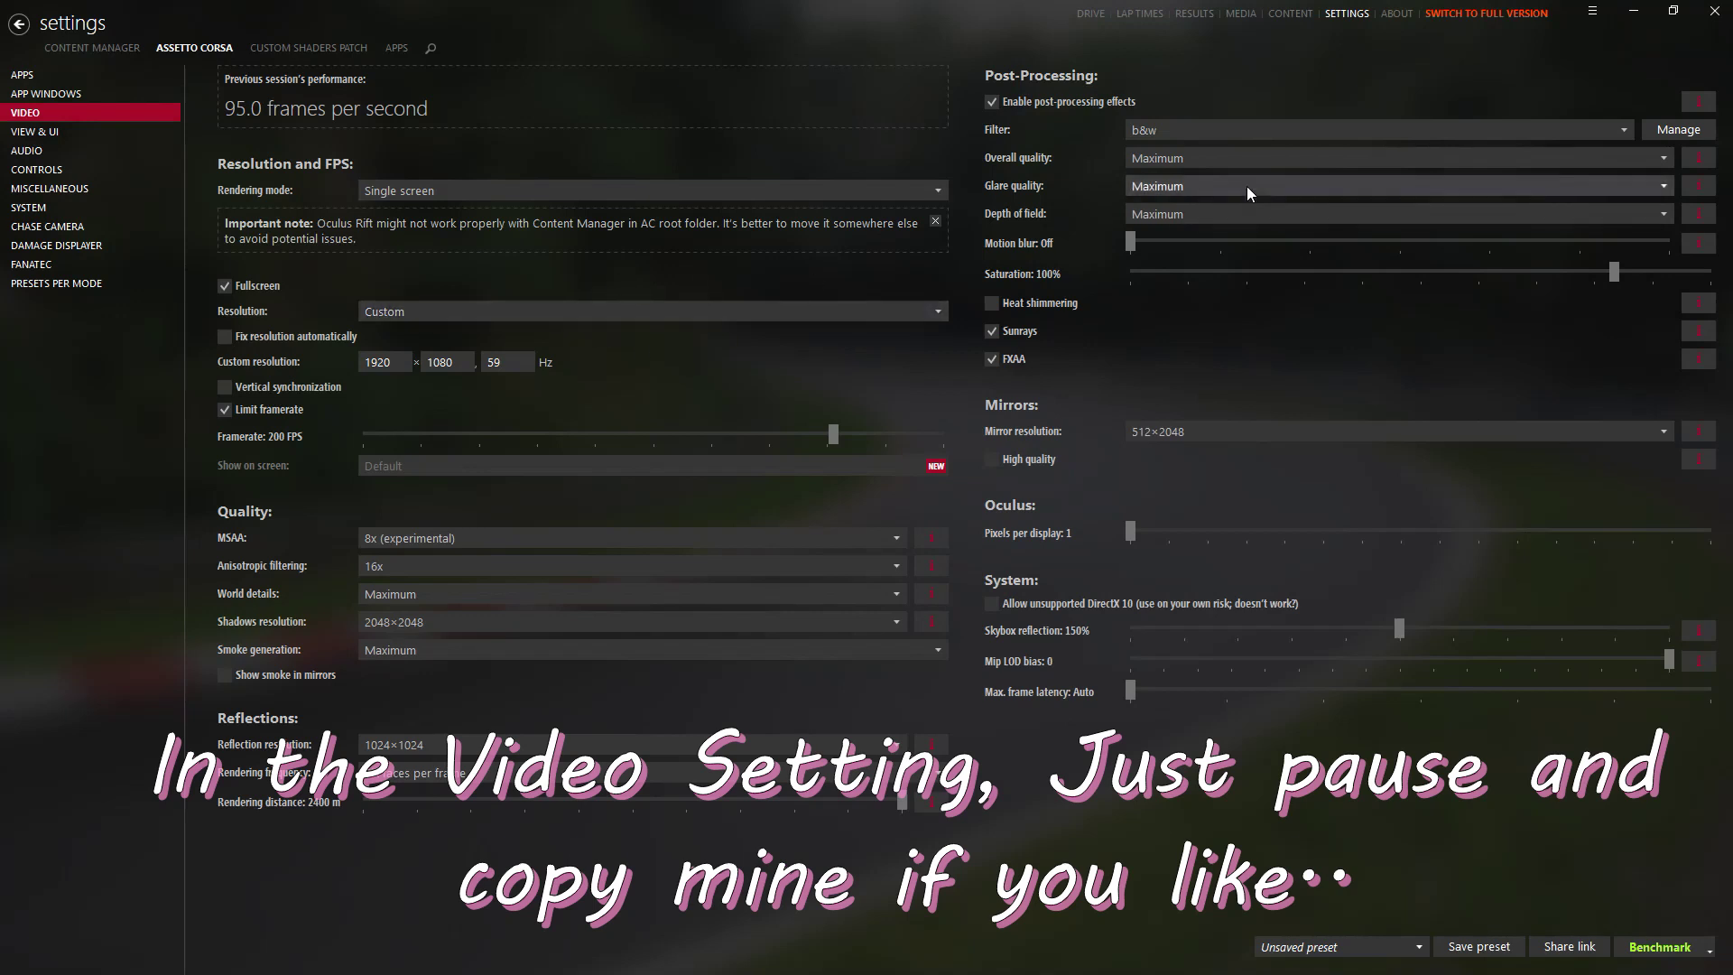
pyautogui.click(1626, 130)
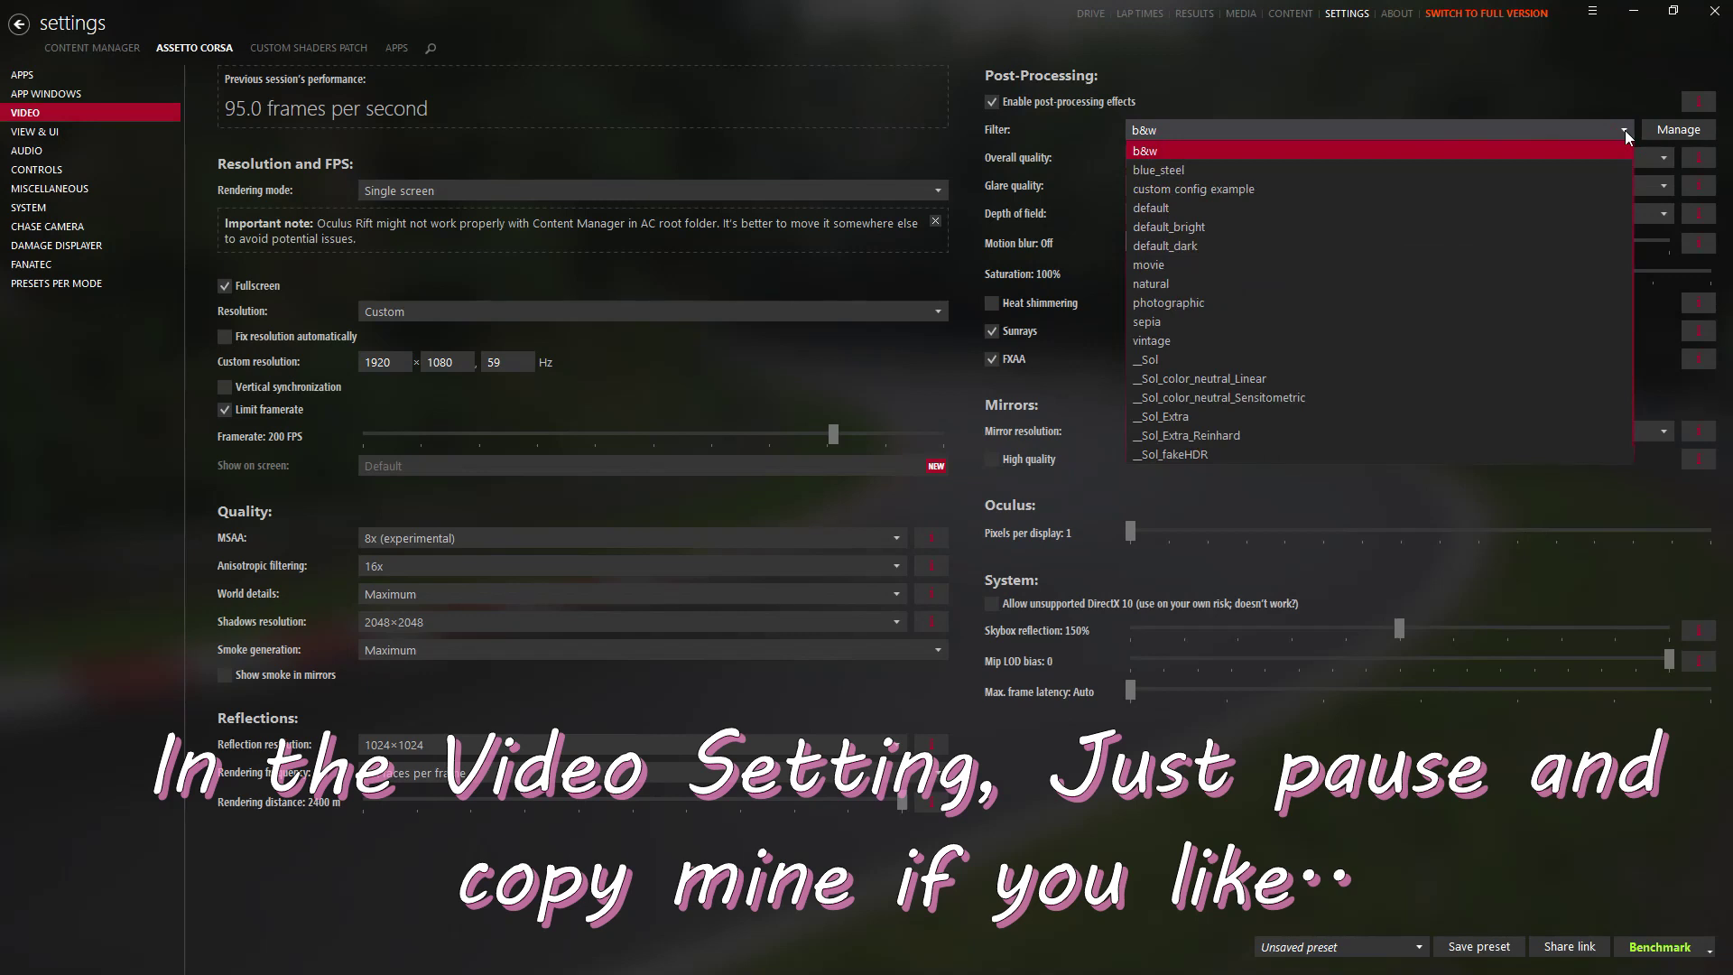
pyautogui.click(1209, 363)
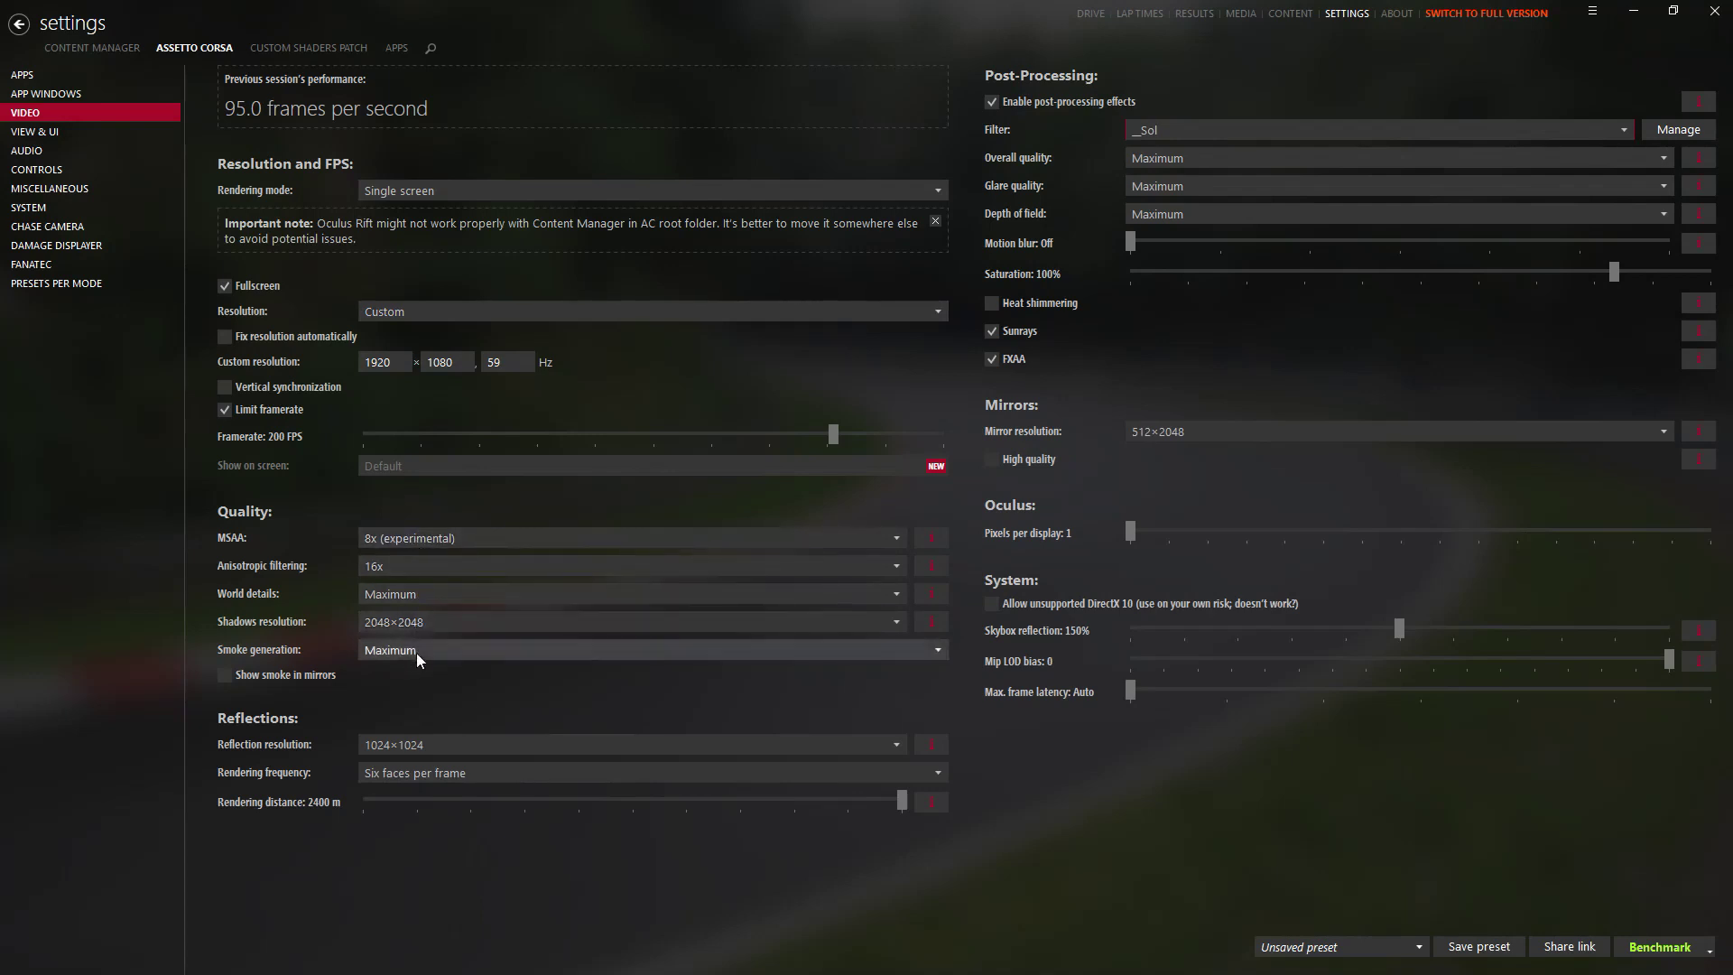
pyautogui.click(449, 781)
pyautogui.click(424, 912)
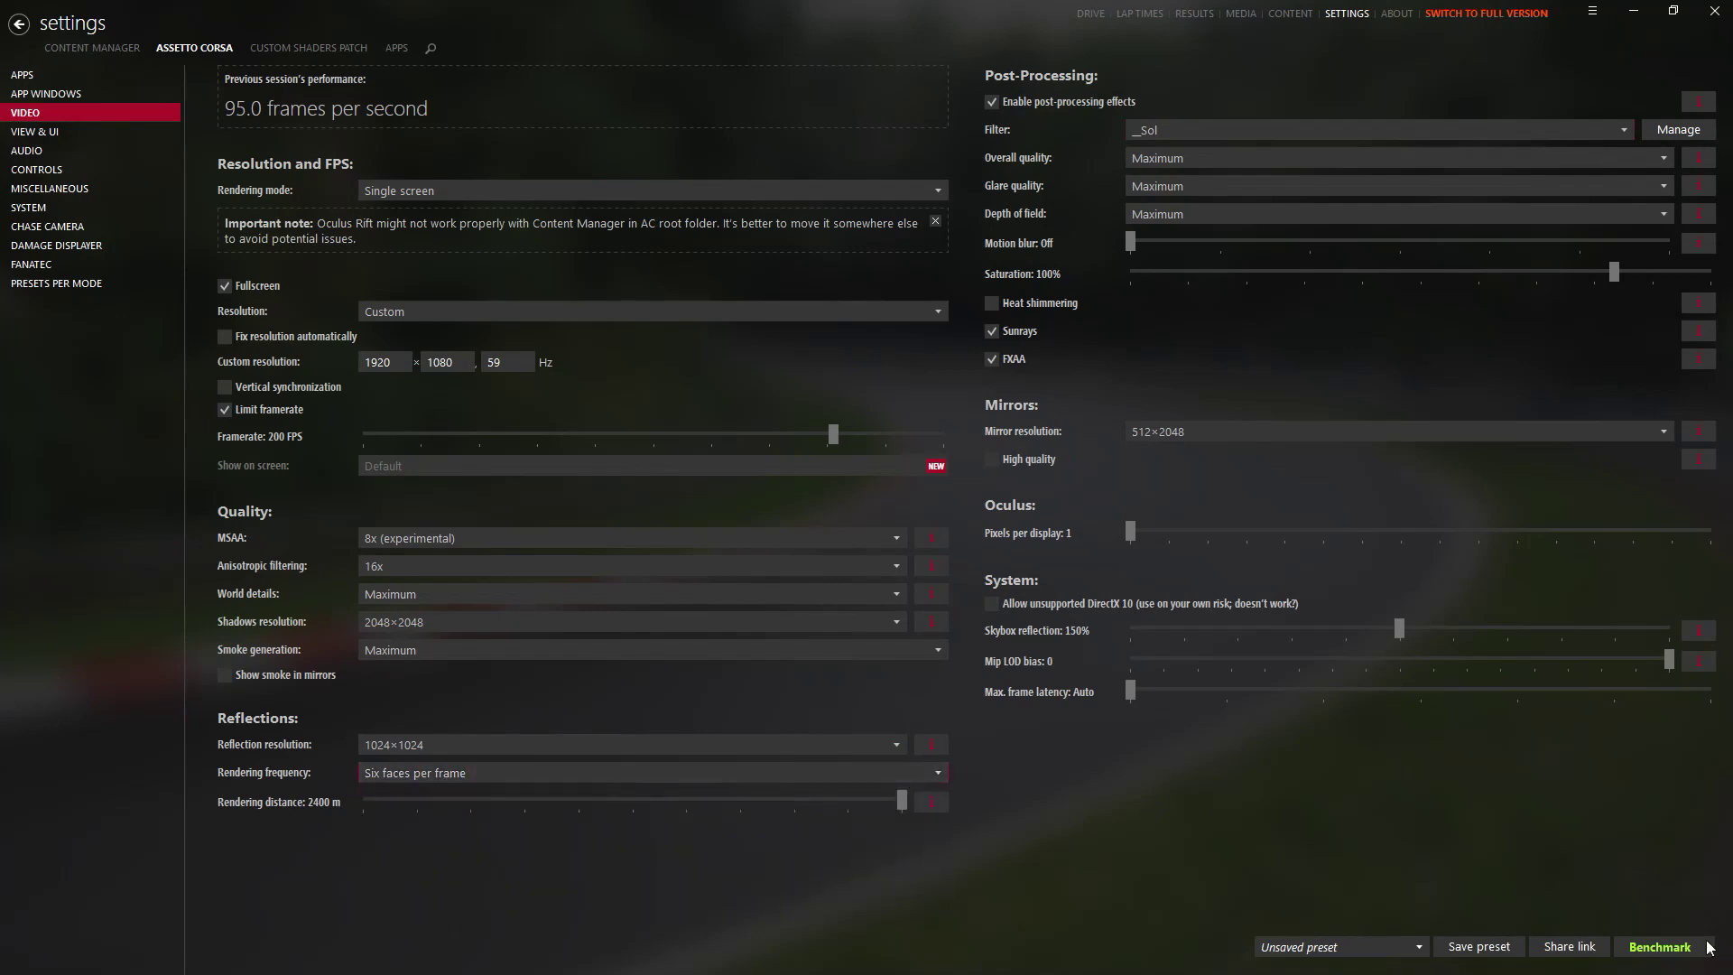
# Launch a practice session with the FD RX7 at Nagai Sakana and enter the car to drive
pyautogui.click(1091, 14)
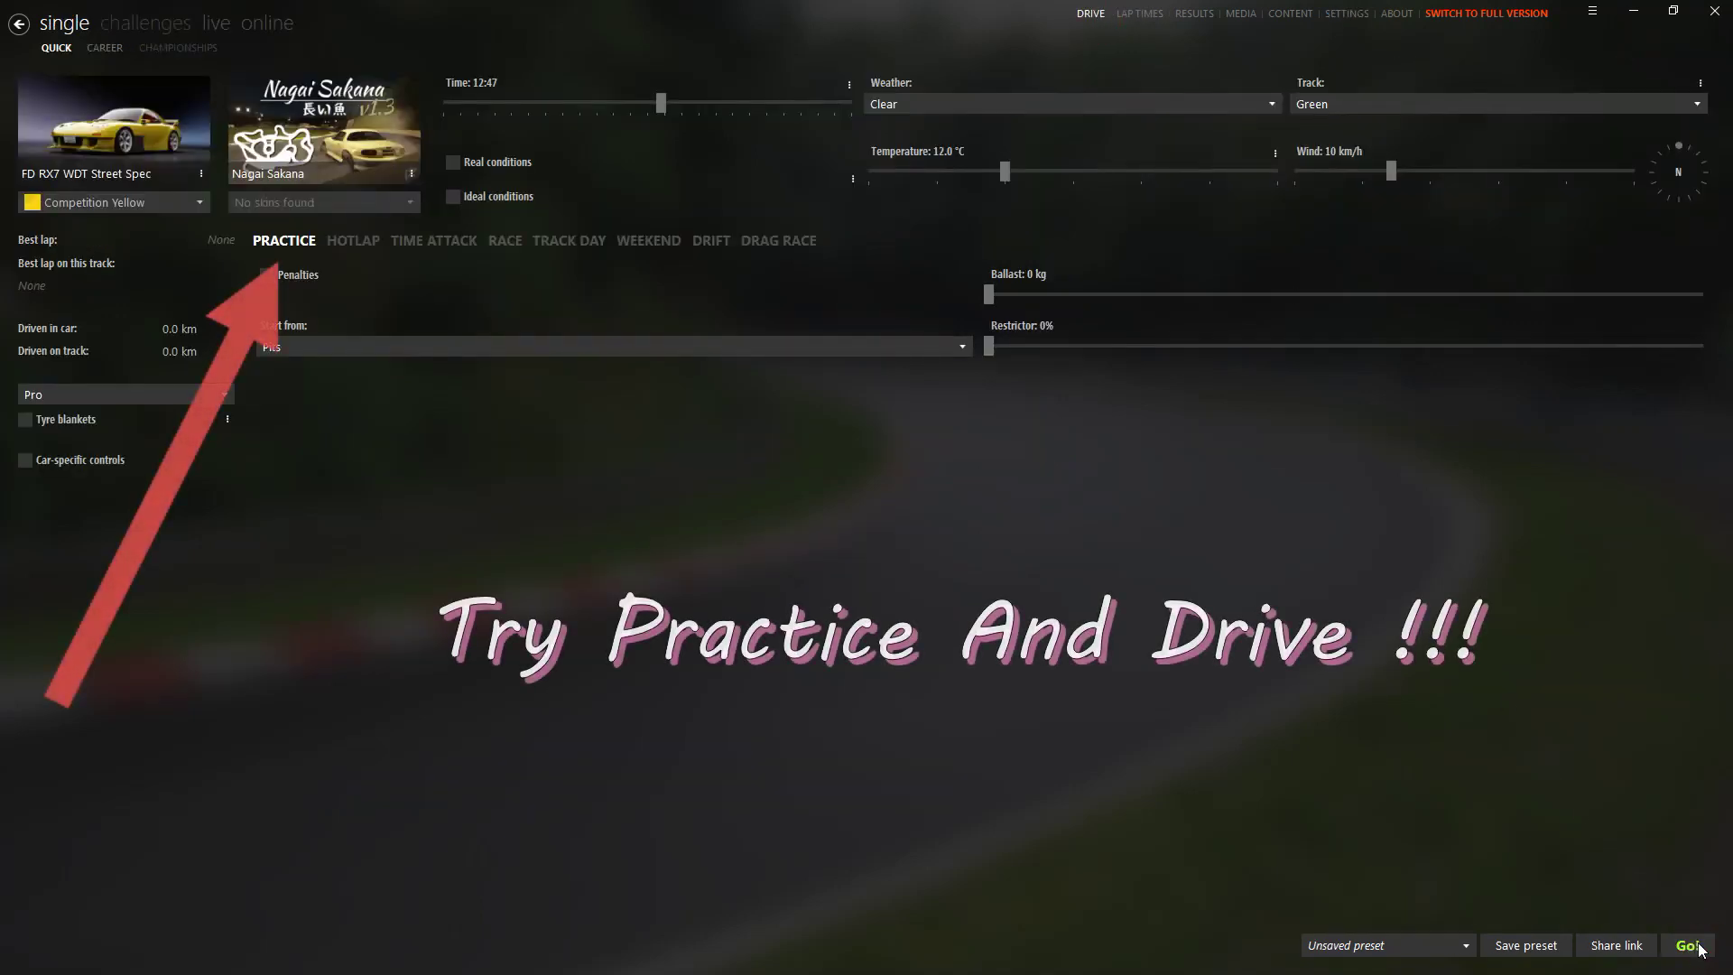
pyautogui.click(1684, 945)
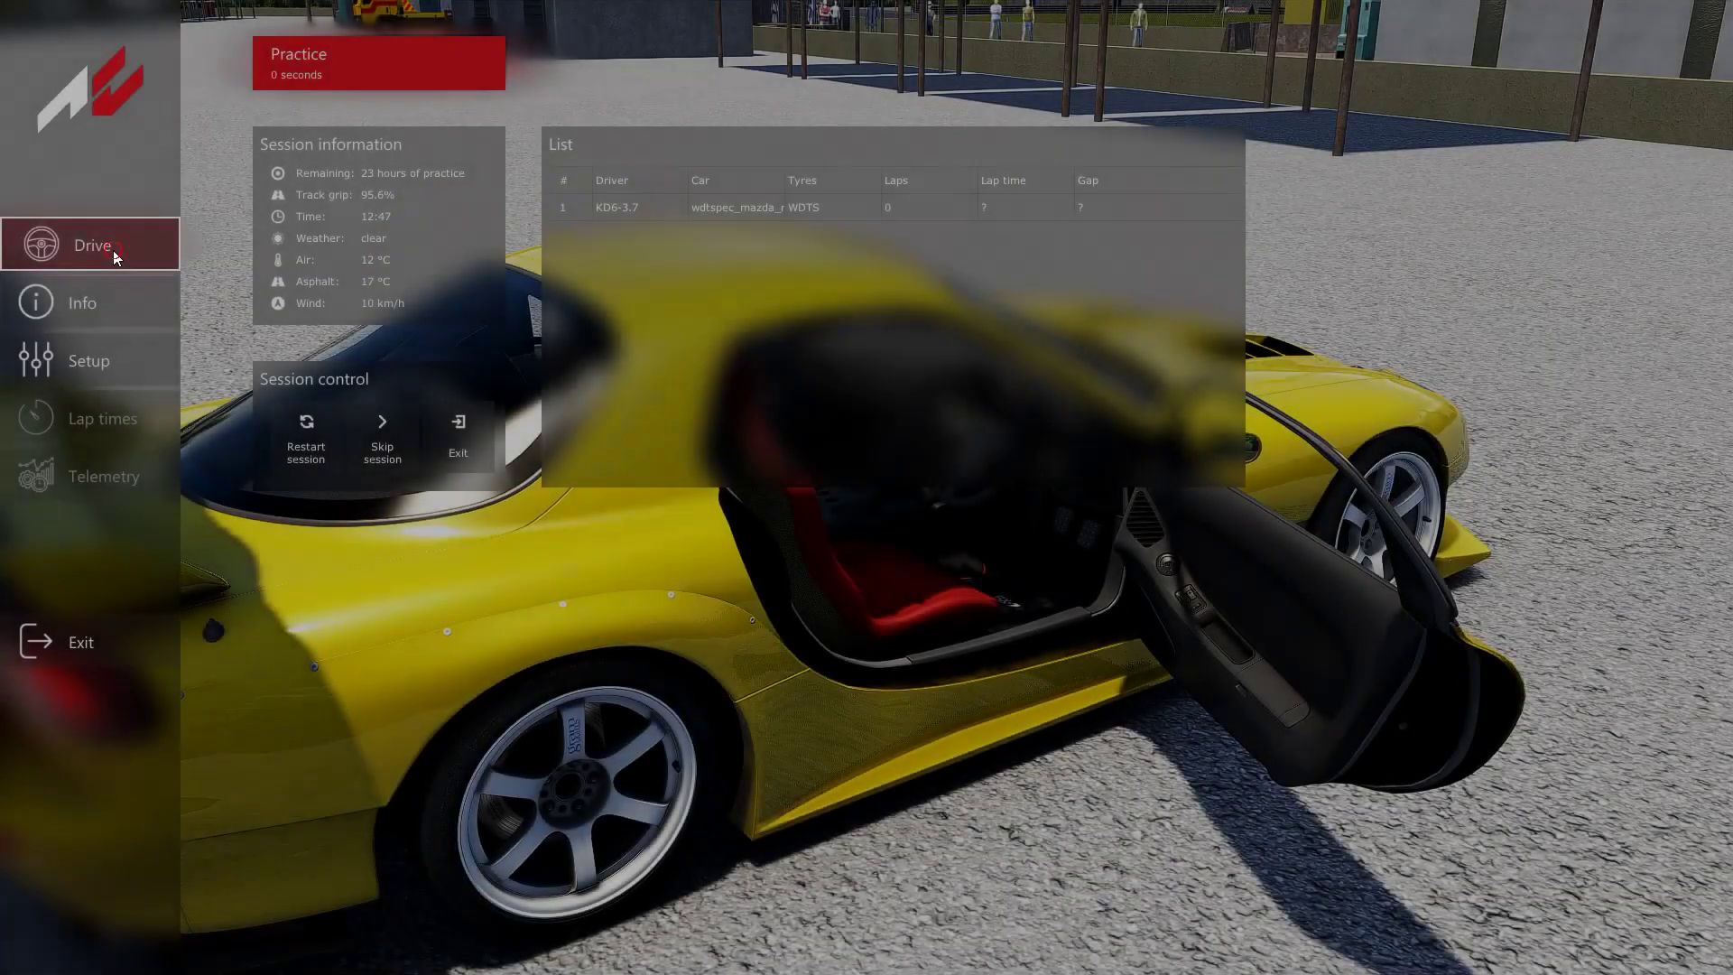
pyautogui.click(112, 251)
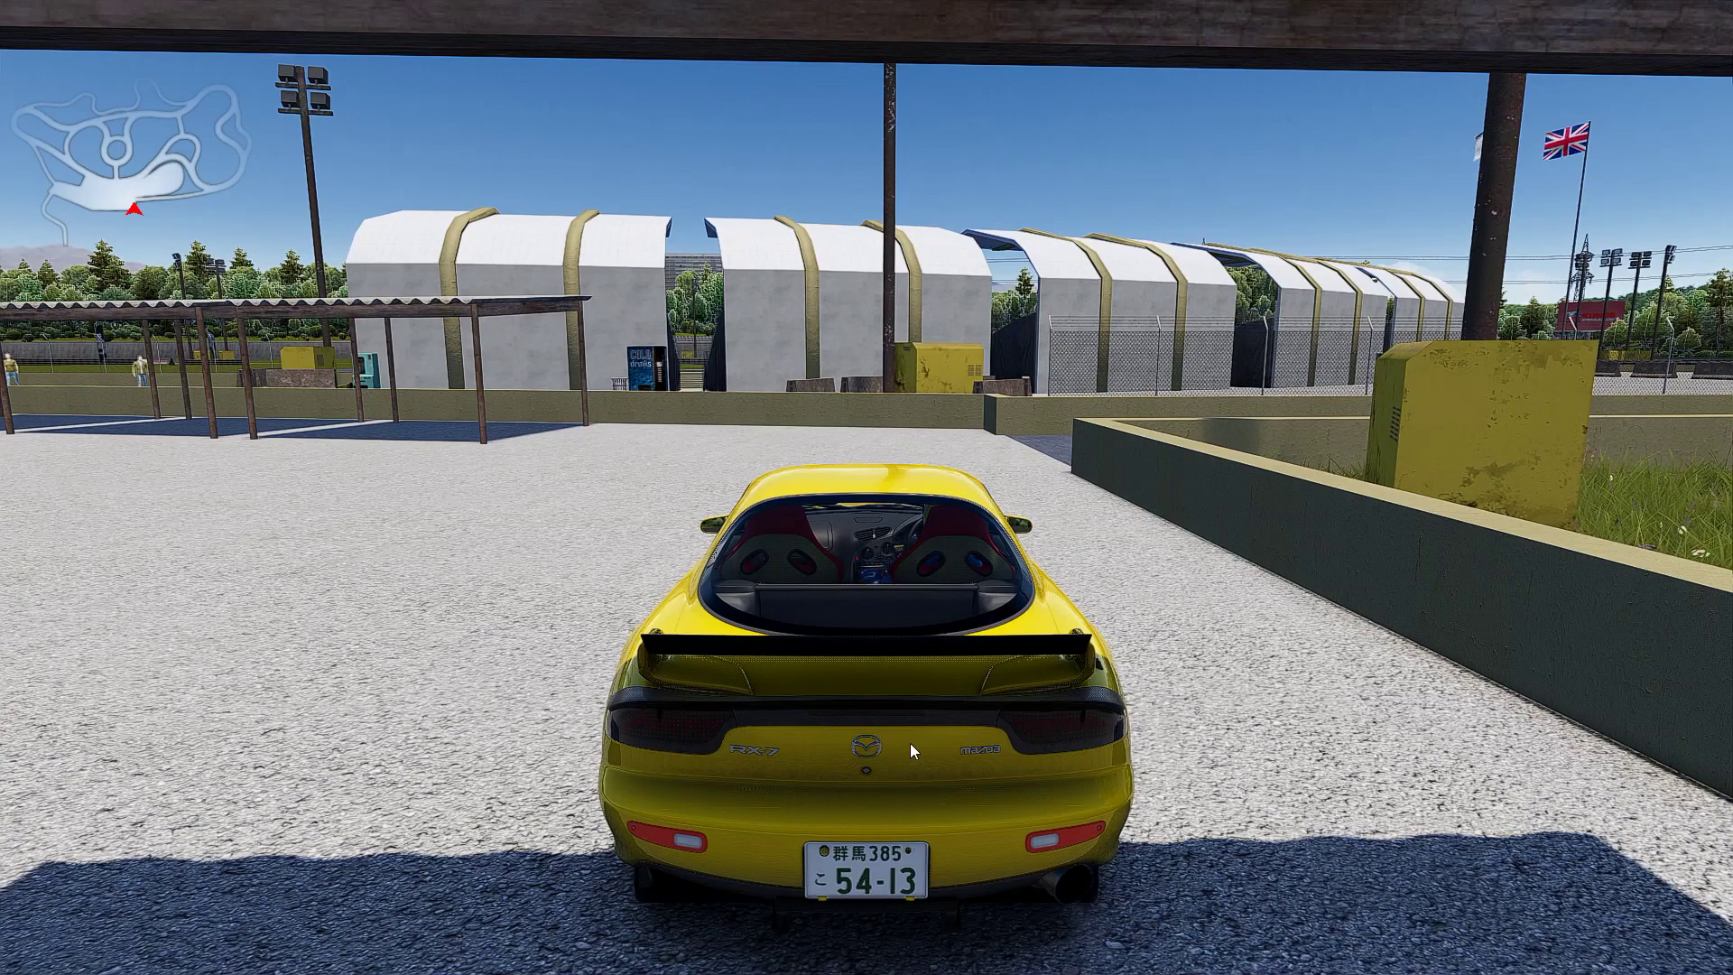
# Drive the car forward out of its starting spot, steering left across the open lot
pyautogui.press('Up')
pyautogui.press('Left')
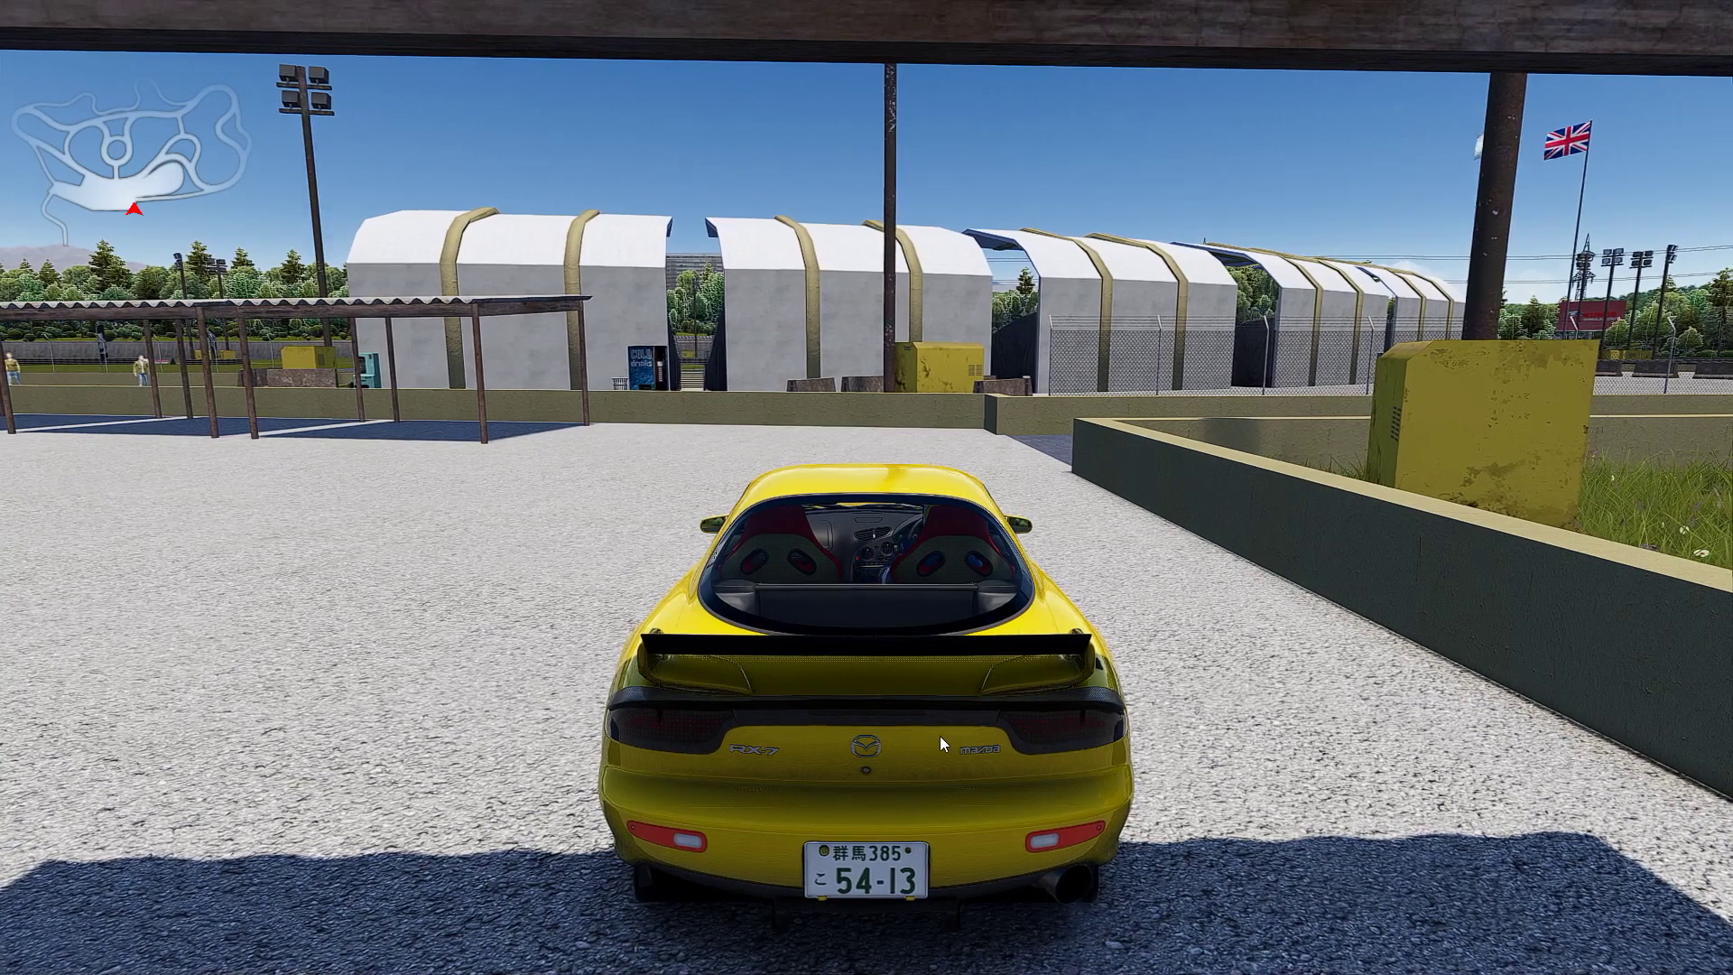
pyautogui.press('Up')
pyautogui.press('Left')
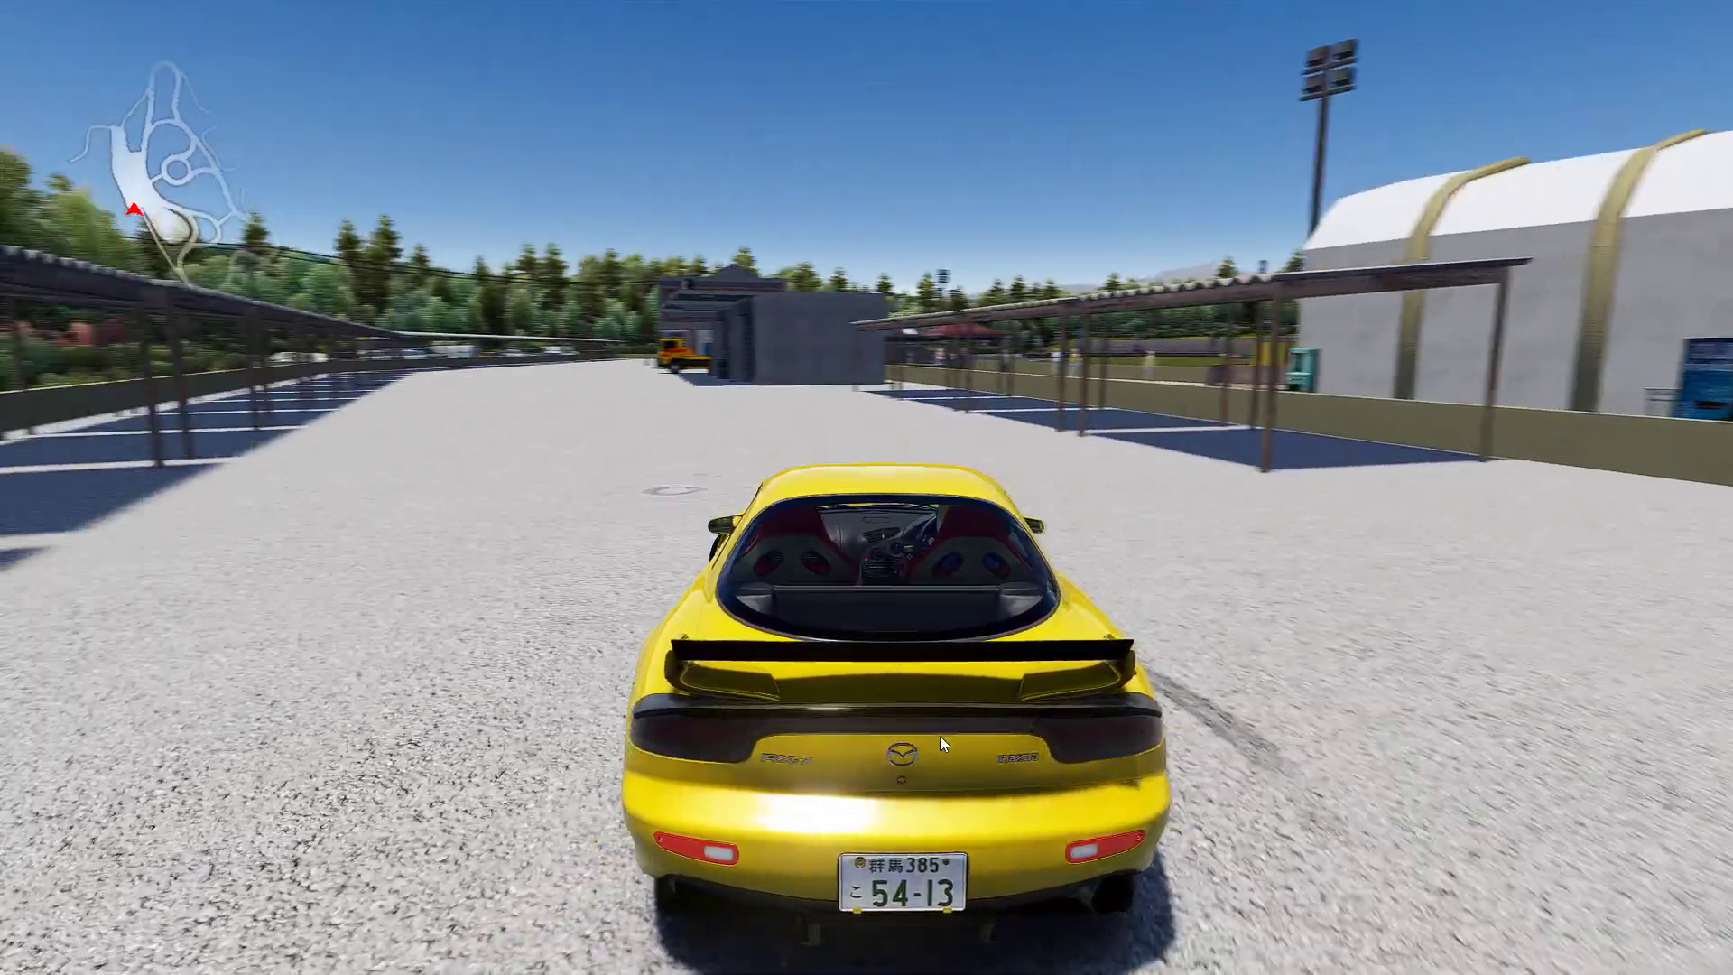